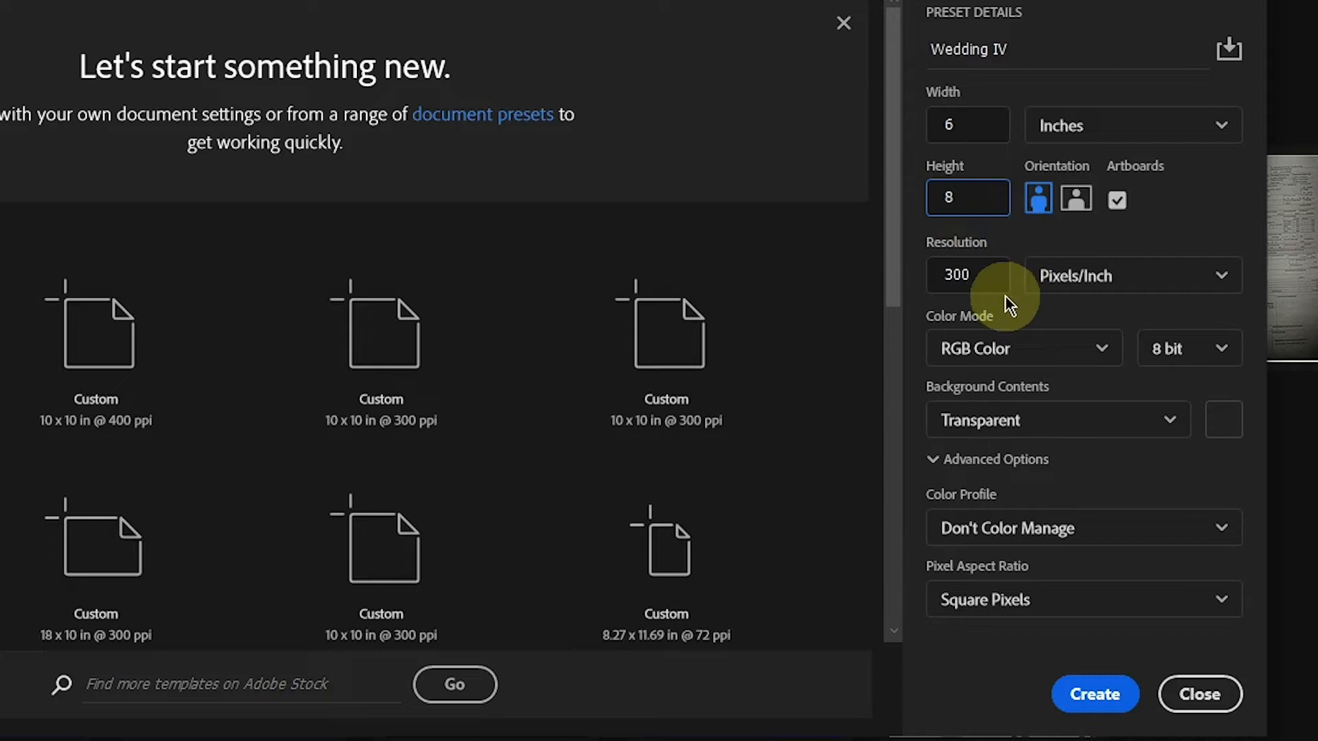
Set the new document's background contents to White and create the 6 x 8 inch Wedding IV document.
{"action": "left_click", "coordinate": [1160, 423]}
{"action": "left_click", "coordinate": [994, 465]}
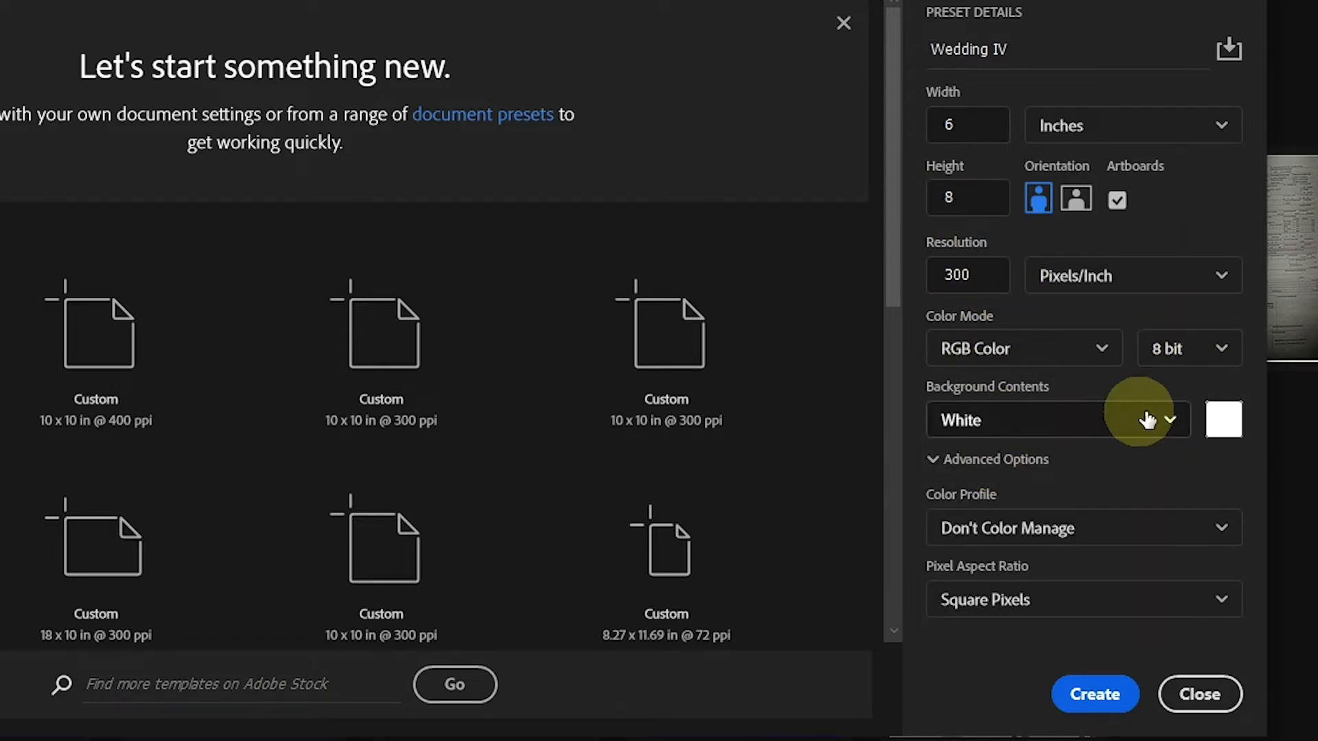
{"action": "left_click", "coordinate": [1094, 694]}
Add a vertical guide at 3 in.
{"action": "left_click", "coordinate": [233, 7]}
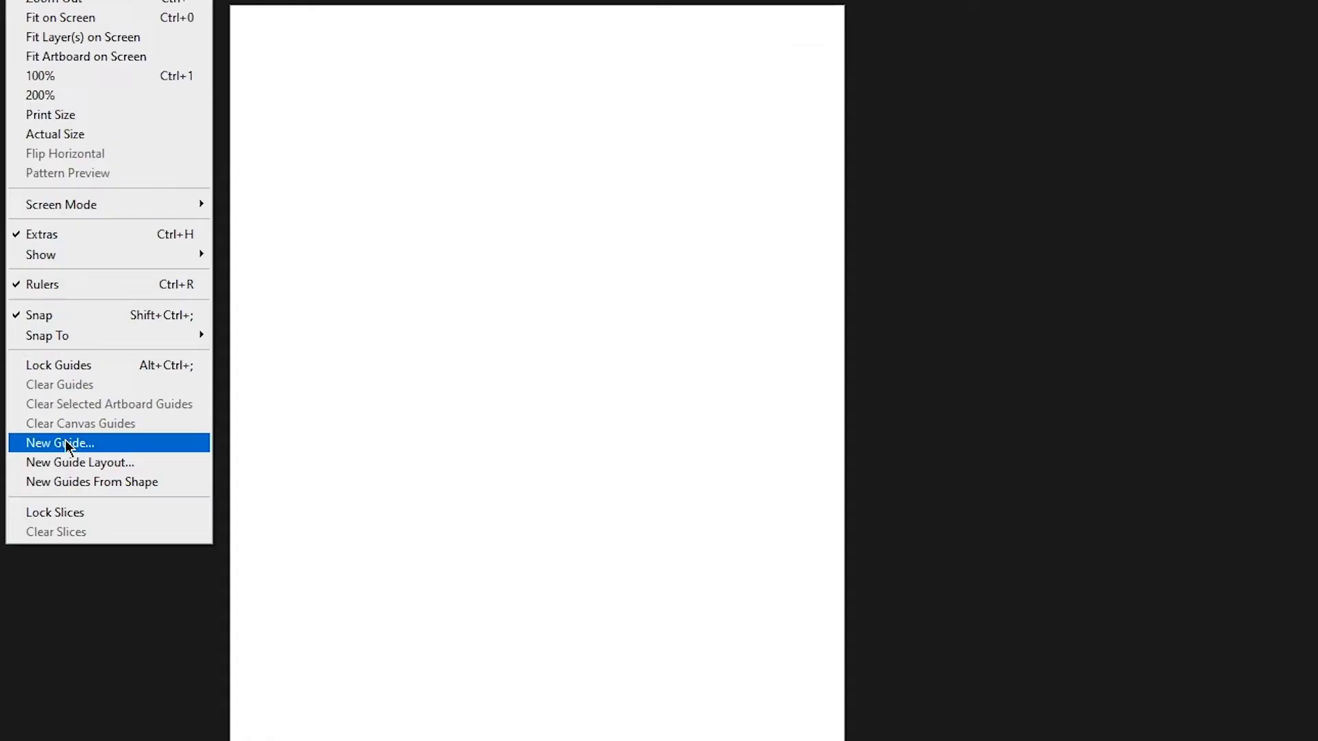
{"action": "left_click", "coordinate": [66, 443]}
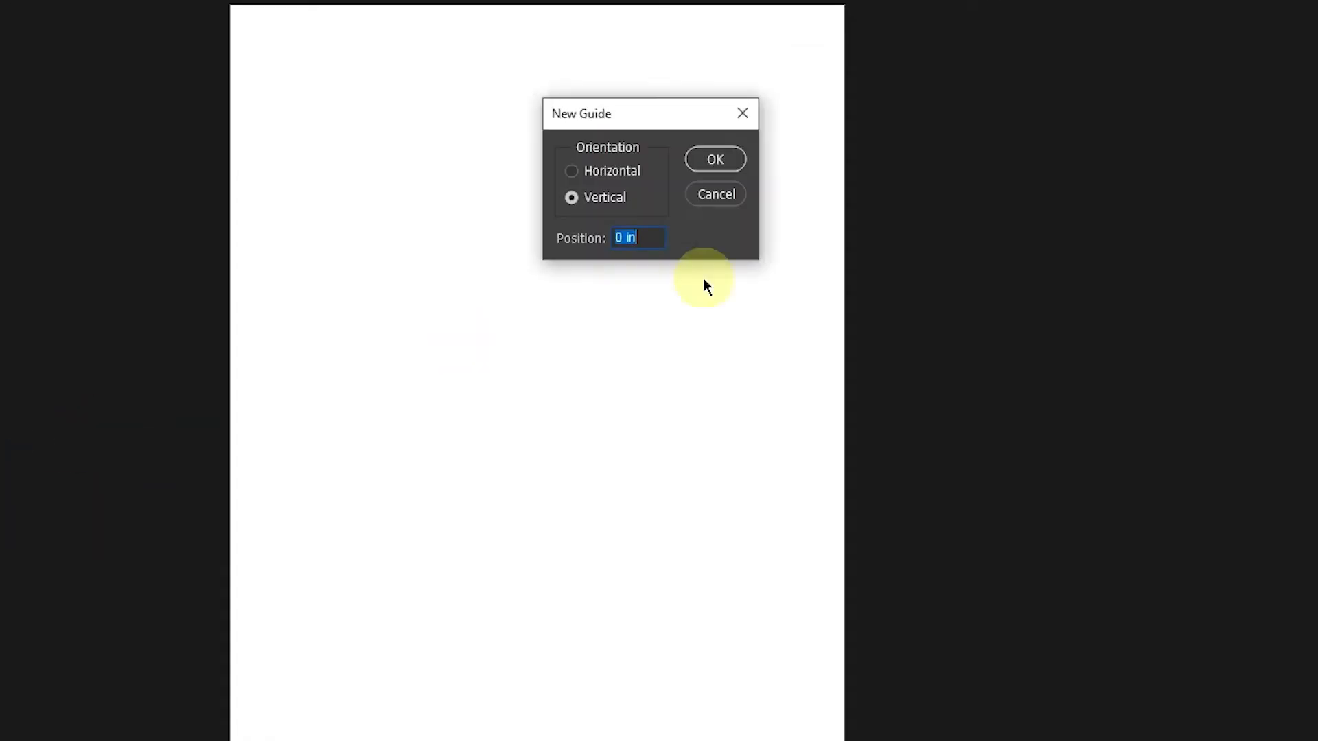
{"action": "type", "text": "3"}
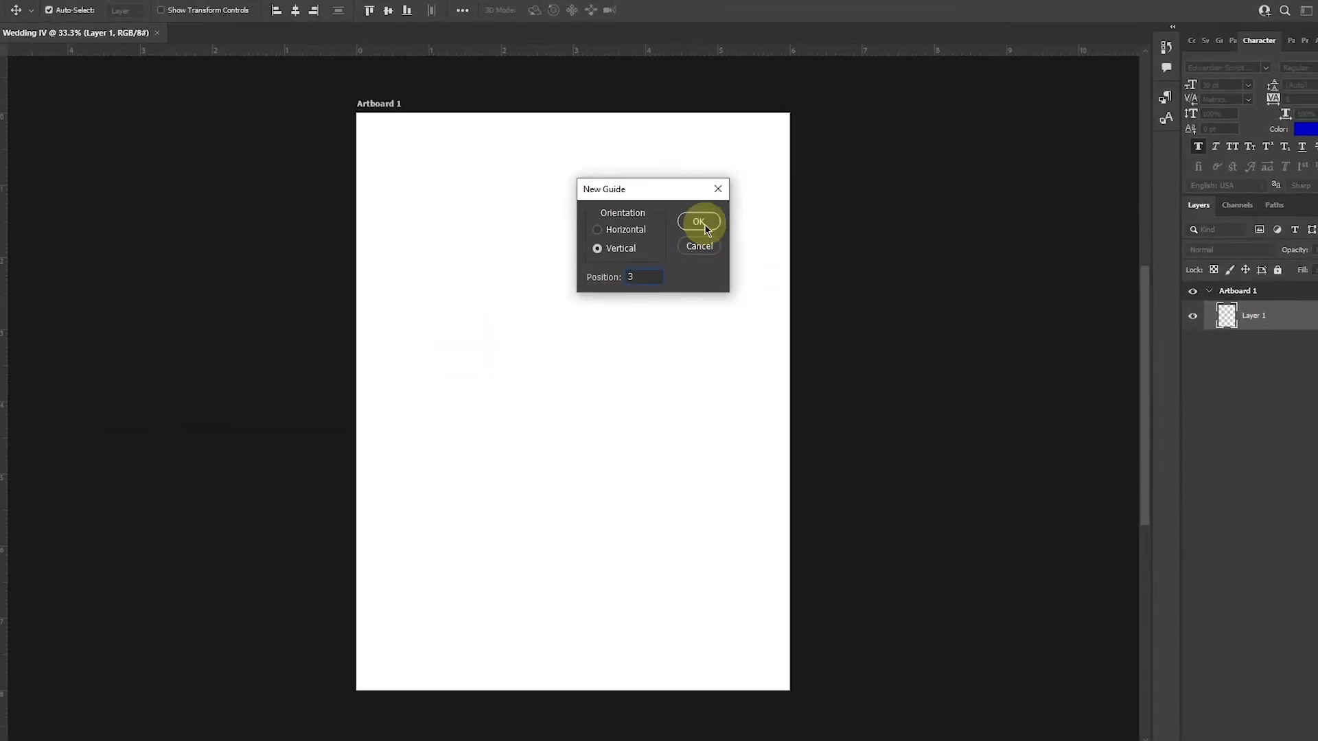
{"action": "left_click", "coordinate": [706, 228]}
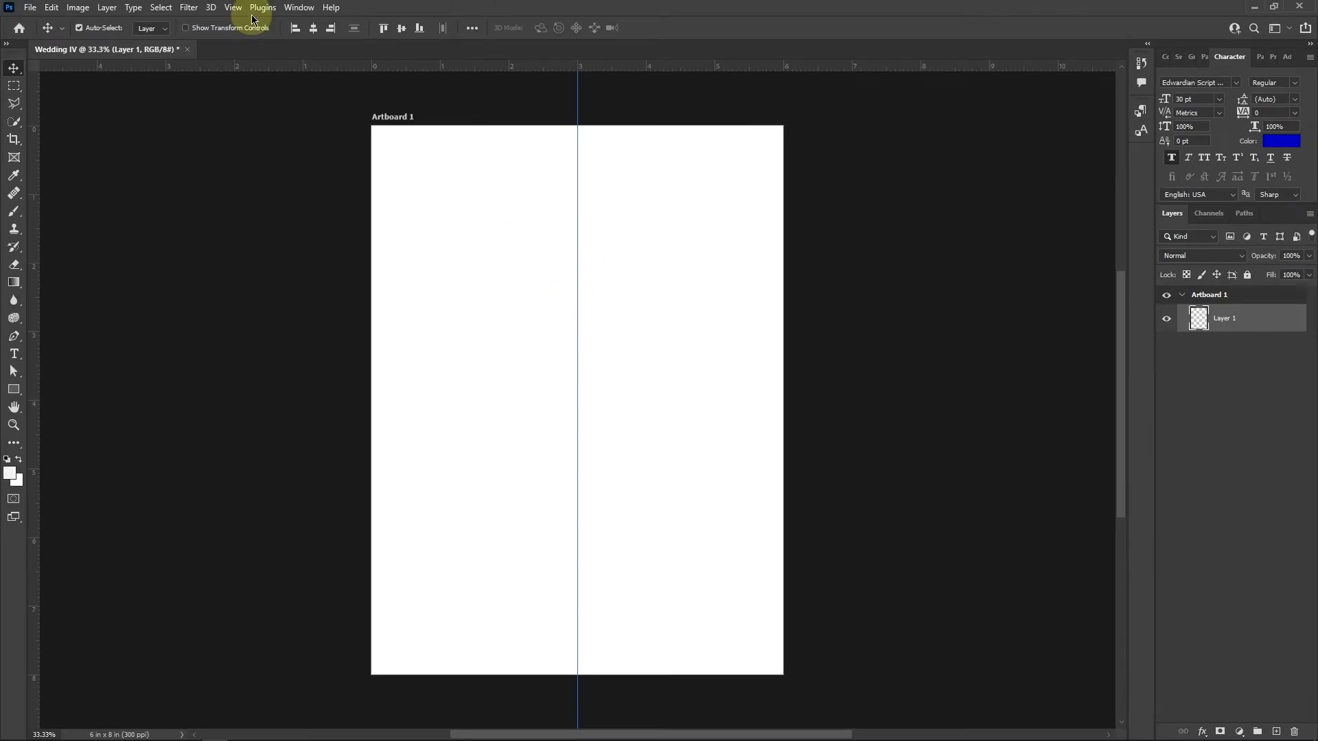
Add a horizontal guide at 4 in.
{"action": "left_click", "coordinate": [233, 7]}
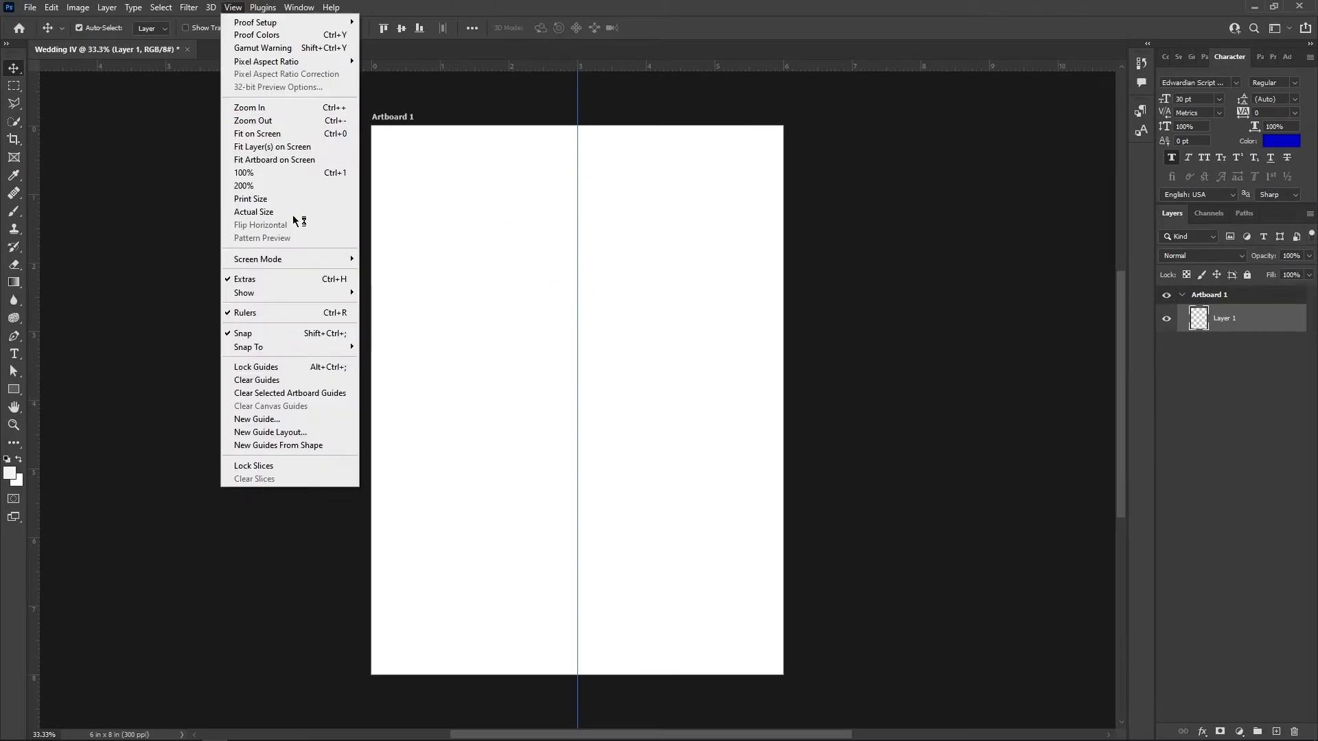
{"action": "left_click", "coordinate": [279, 426]}
{"action": "left_click", "coordinate": [600, 236]}
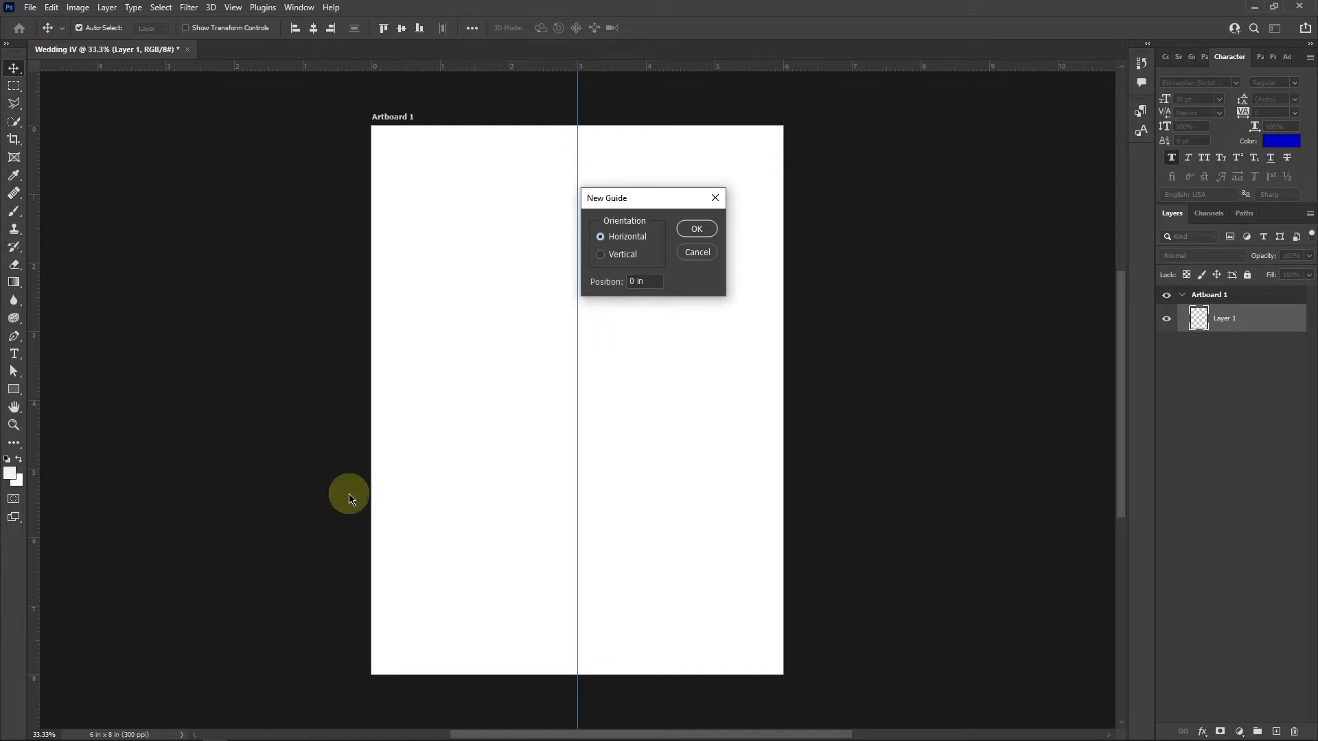
{"action": "double_click", "coordinate": [632, 281]}
{"action": "type", "text": "4"}
{"action": "left_click", "coordinate": [697, 228]}
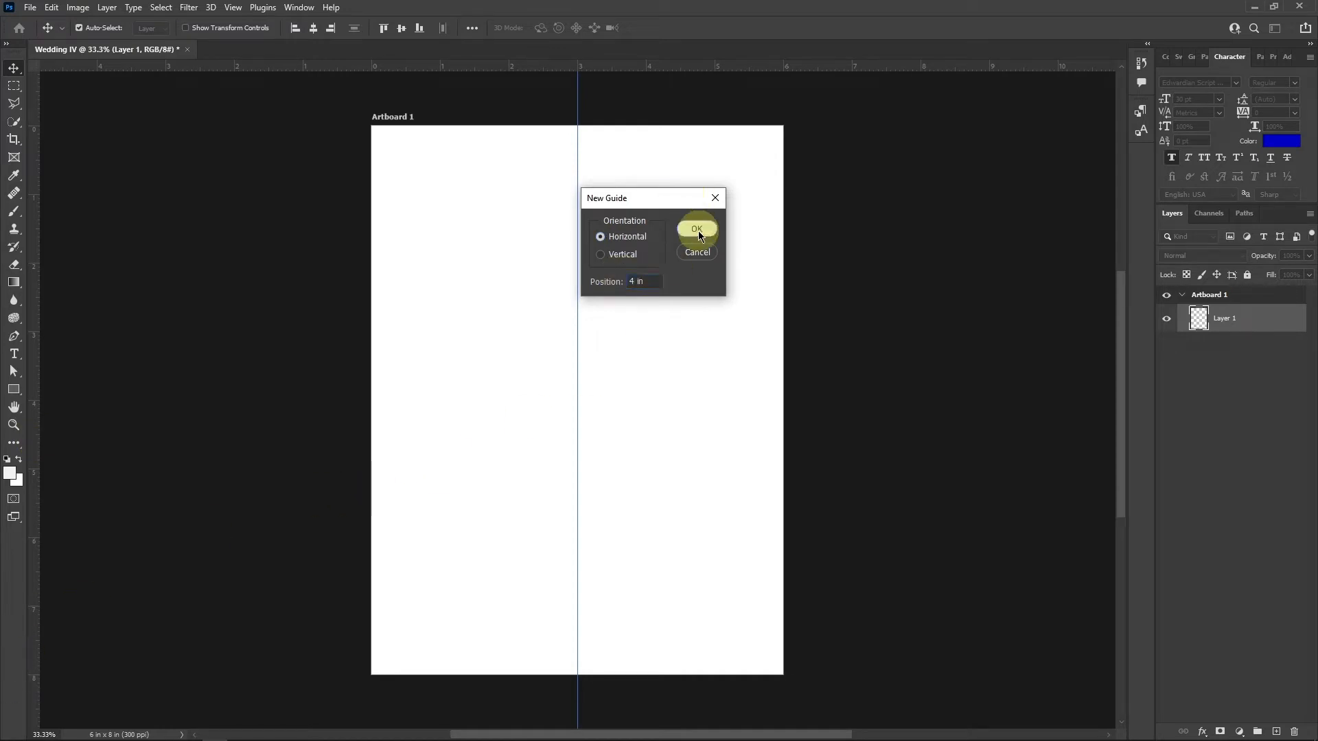
Place the red burgundy lace frame image from the Wedding Card folder on the artboard and rasterize its layer.
{"action": "key", "text": "alt+Tab"}
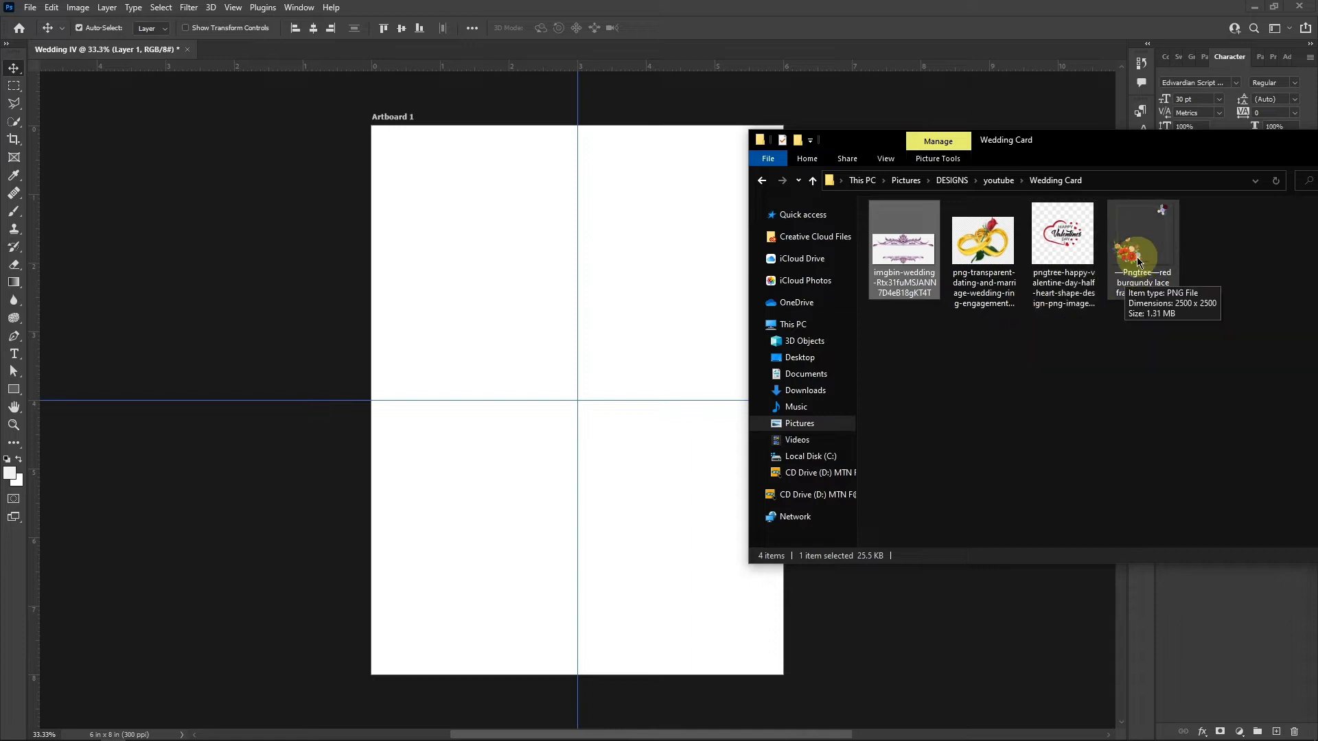
{"action": "left_click_drag", "start_coordinate": [1138, 262], "coordinate": [578, 435]}
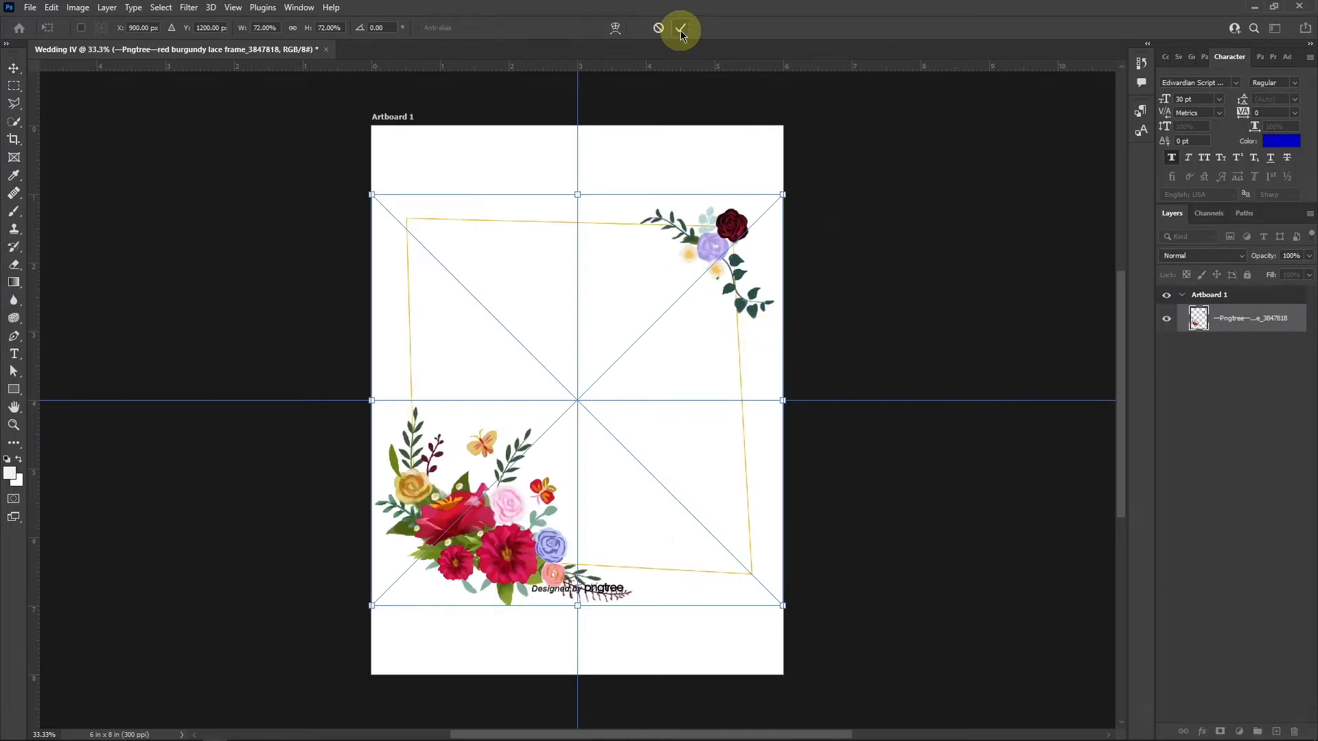
{"action": "left_click", "coordinate": [680, 29]}
{"action": "right_click", "coordinate": [1239, 320]}
{"action": "left_click", "coordinate": [1094, 401]}
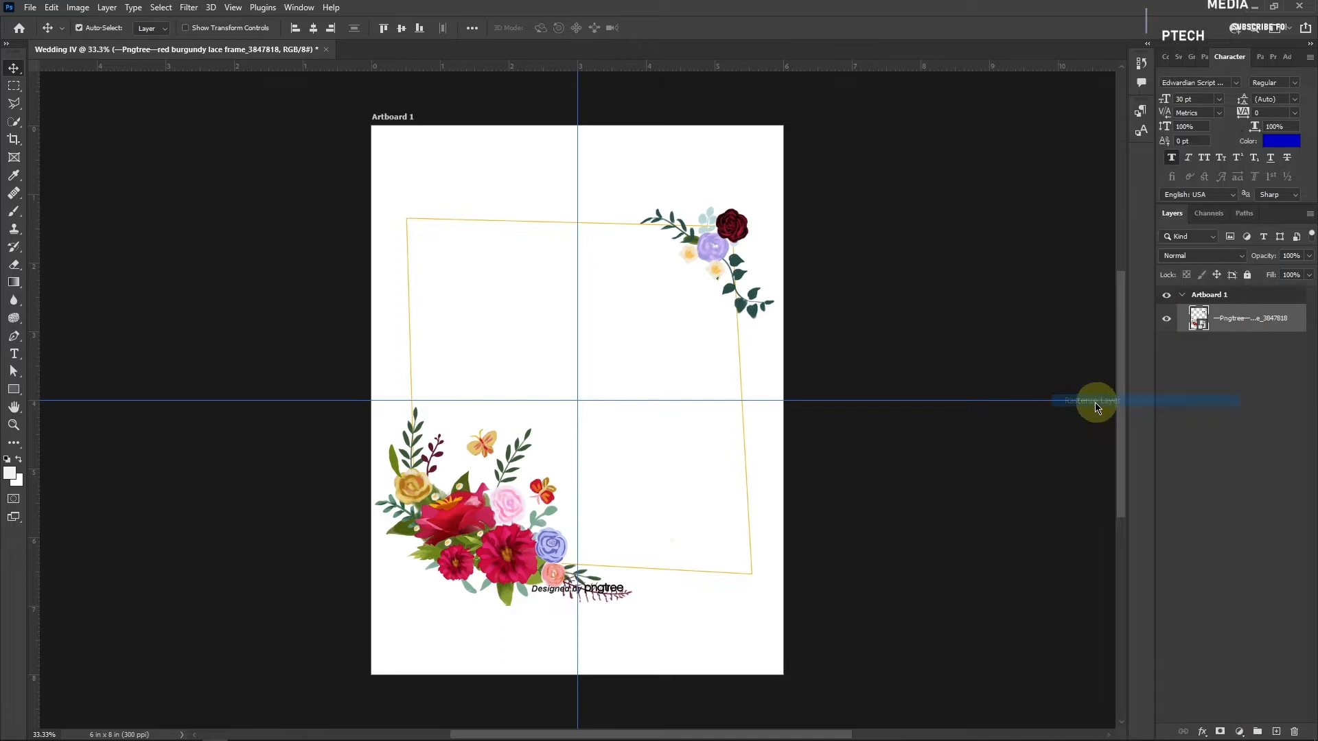
Remove the thin gold frame line around the flowers with the Magic Eraser tool.
{"action": "right_click", "coordinate": [14, 264]}
{"action": "left_click", "coordinate": [80, 291]}
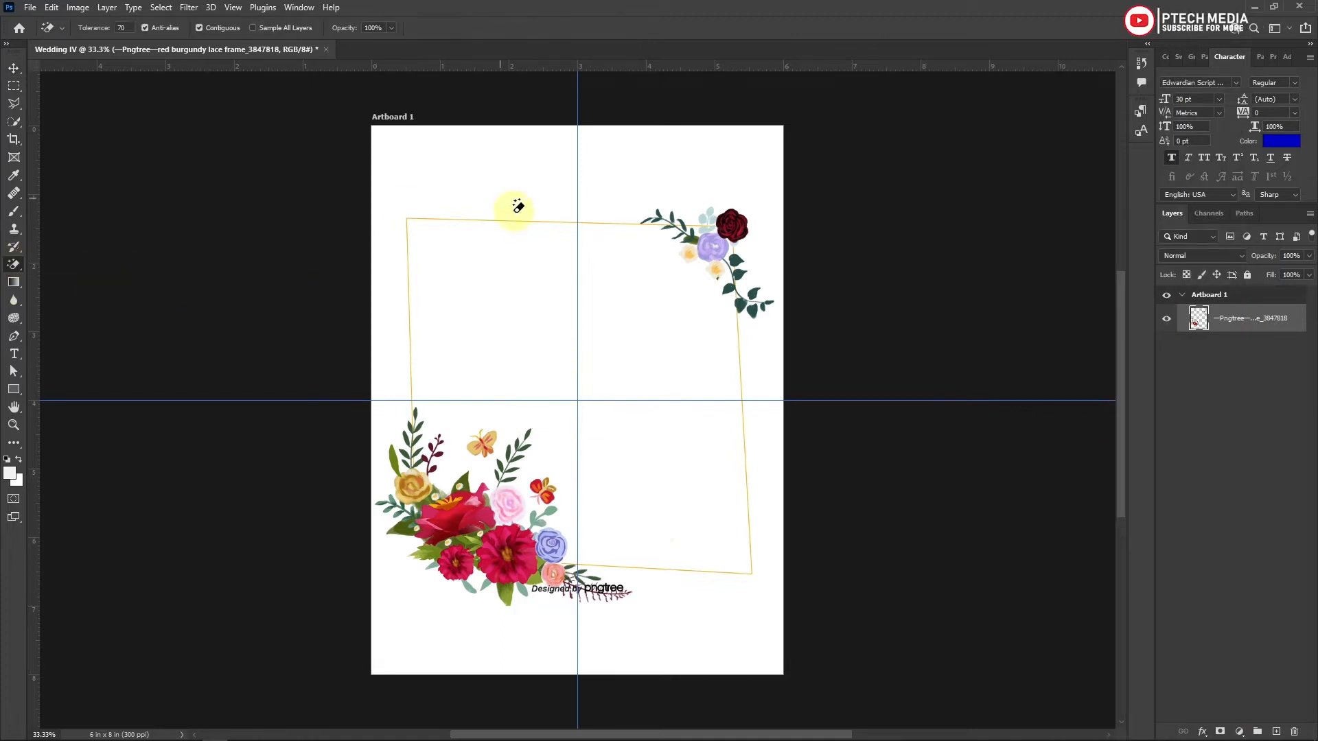
{"action": "left_click", "coordinate": [532, 219]}
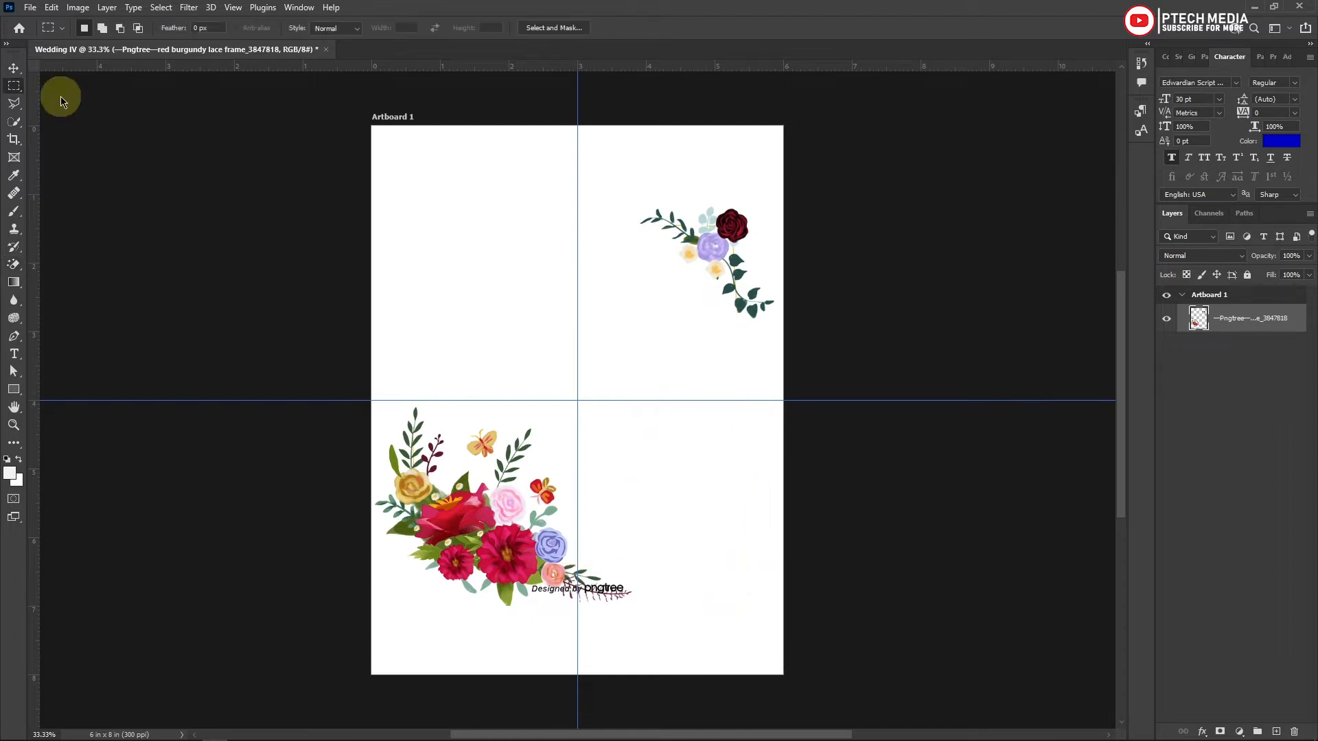
Select the upper-right flower cluster with a rectangular marquee and cut it to its own layer.
{"action": "left_click", "coordinate": [13, 85]}
{"action": "left_click_drag", "start_coordinate": [604, 171], "coordinate": [783, 325]}
{"action": "right_click", "coordinate": [712, 284]}
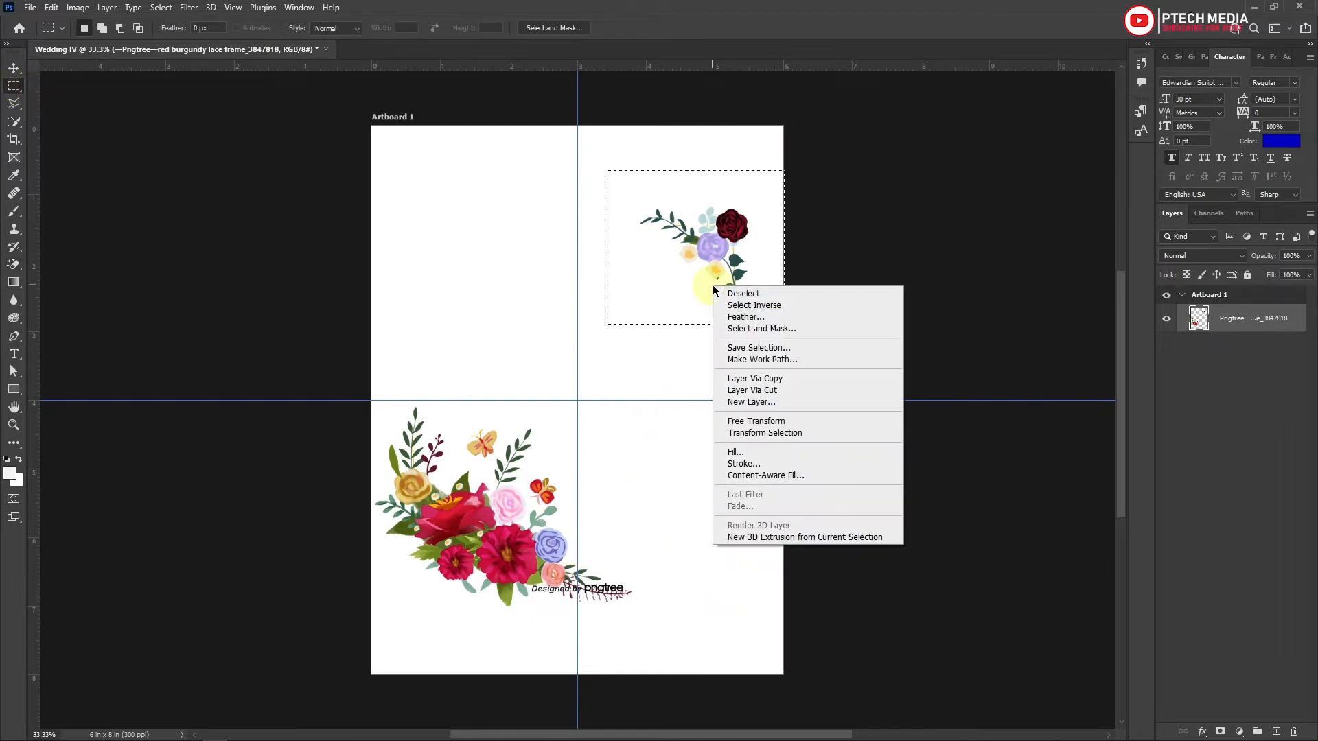
{"action": "left_click", "coordinate": [764, 396]}
Move the large bouquet into the artboard's bottom-left corner and the small flower cluster into its top-right corner.
{"action": "key", "text": "v"}
{"action": "left_click_drag", "start_coordinate": [490, 562], "coordinate": [420, 654]}
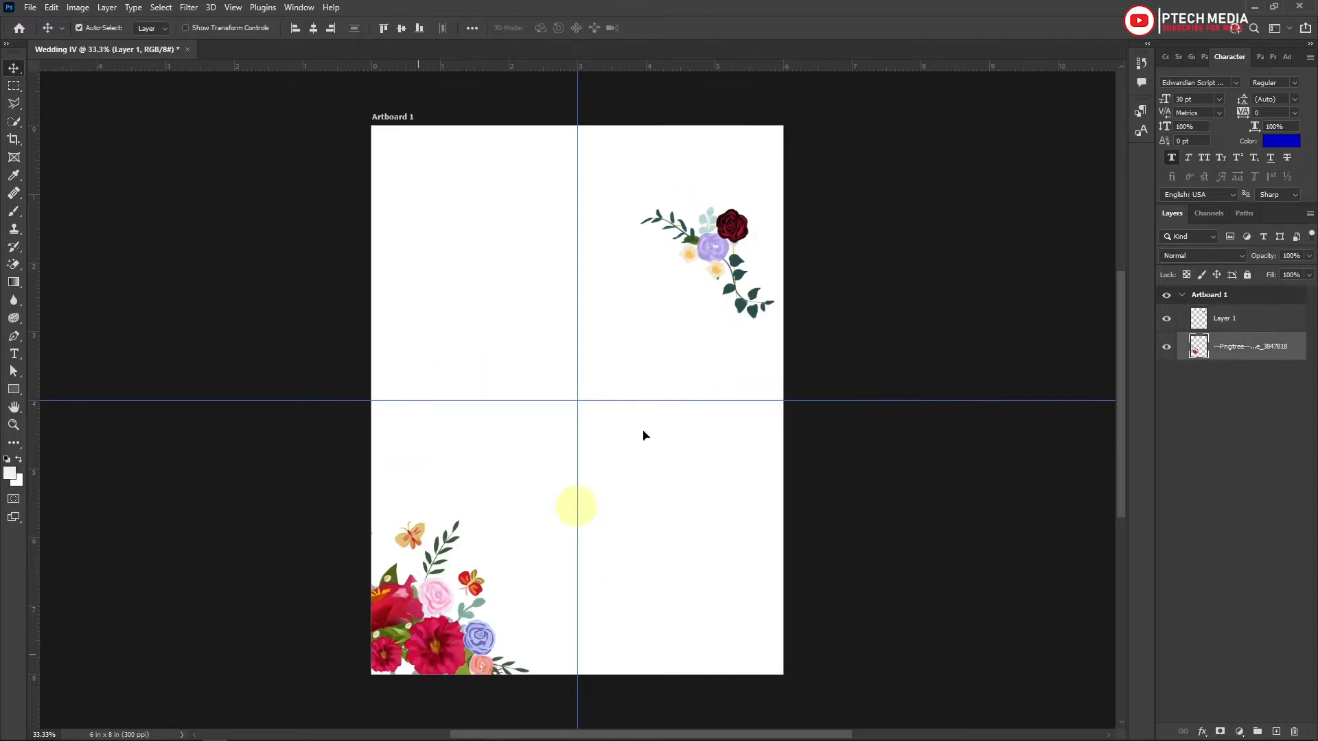
{"action": "left_click_drag", "start_coordinate": [726, 271], "coordinate": [759, 184]}
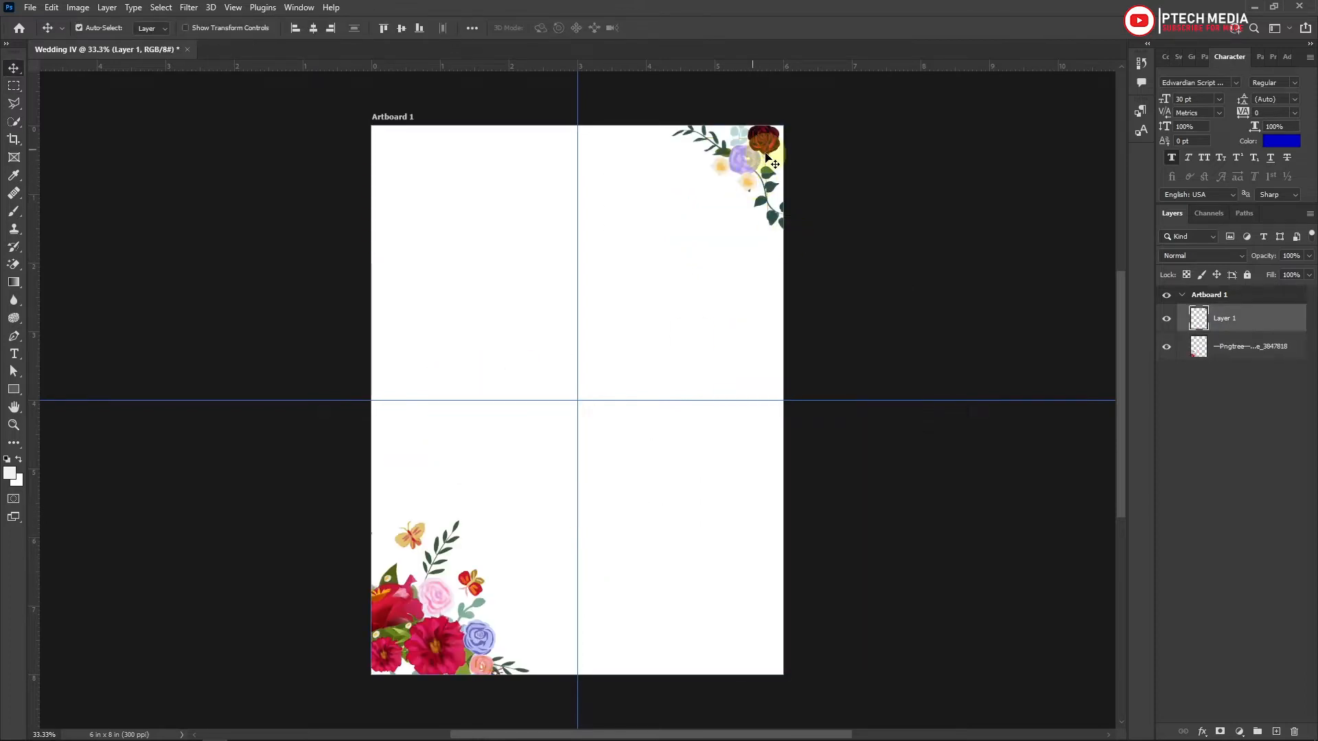
Duplicate the small flower cluster's layer and move the copy to the artboard's top-left corner.
{"action": "right_click", "coordinate": [1216, 312]}
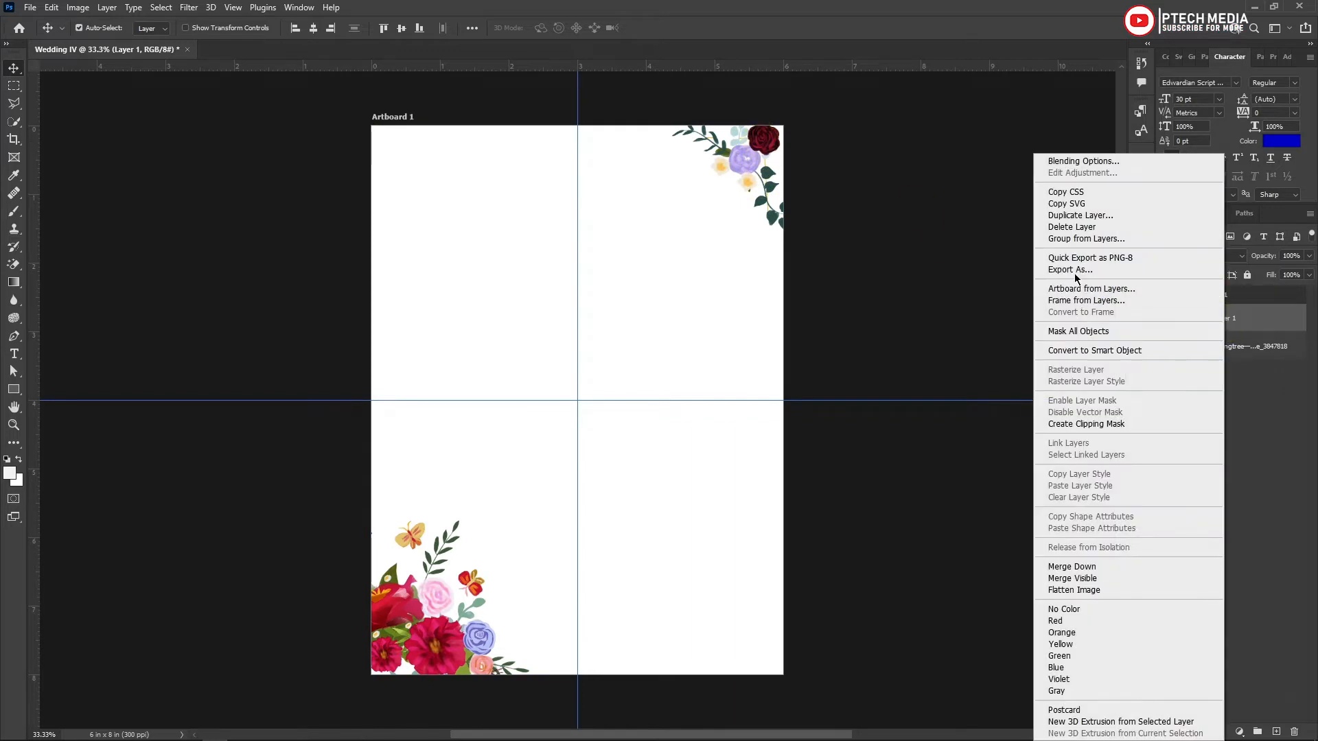
{"action": "left_click", "coordinate": [1066, 217]}
{"action": "left_click", "coordinate": [774, 213]}
{"action": "left_click_drag", "start_coordinate": [774, 160], "coordinate": [462, 173]}
Flip the top-left flower cluster horizontally so it mirrors the top-right one.
{"action": "key", "text": "ctrl+t"}
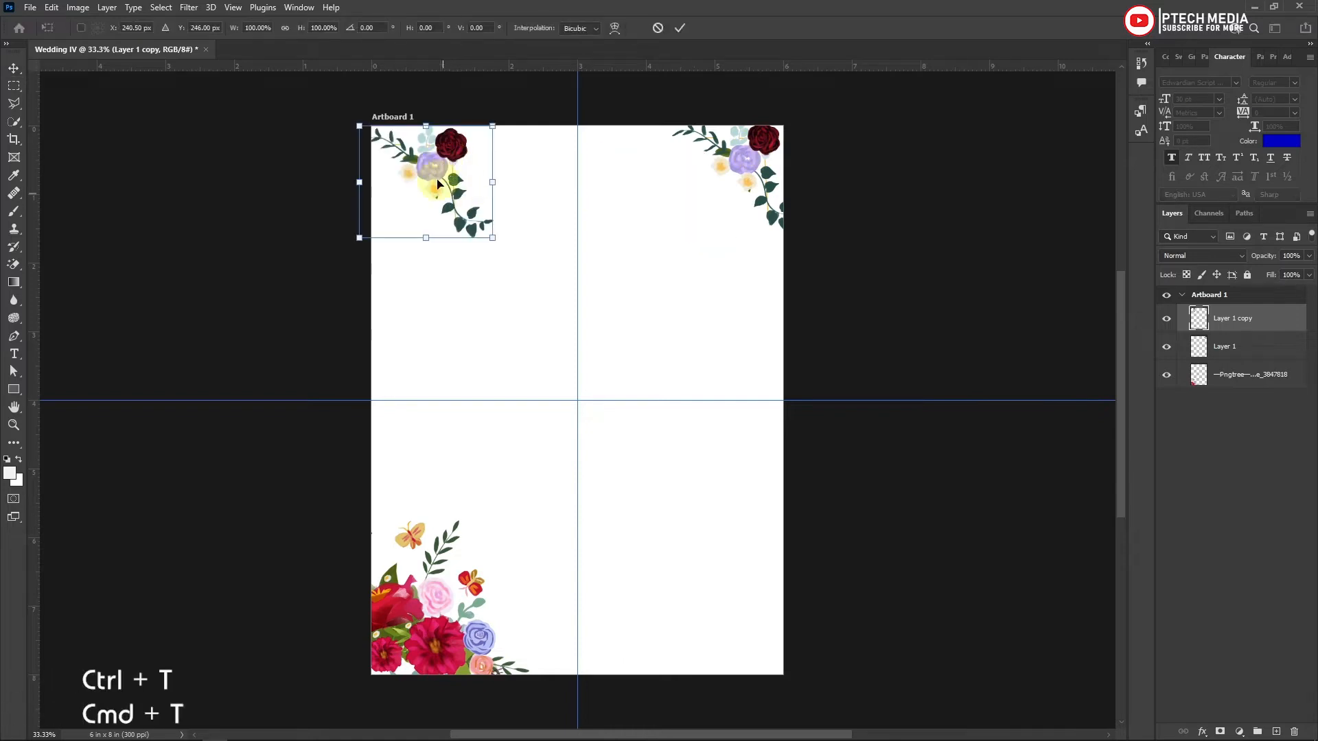
{"action": "right_click", "coordinate": [435, 208]}
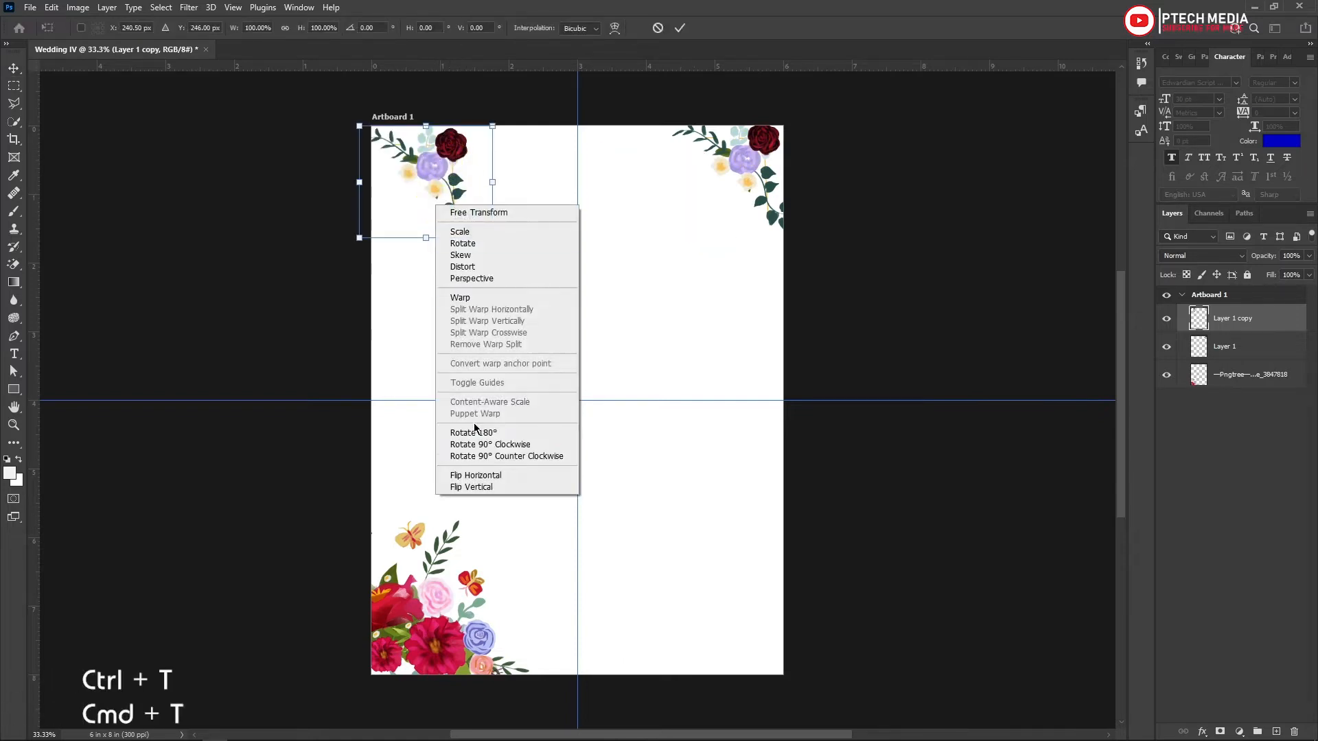
{"action": "left_click", "coordinate": [498, 475]}
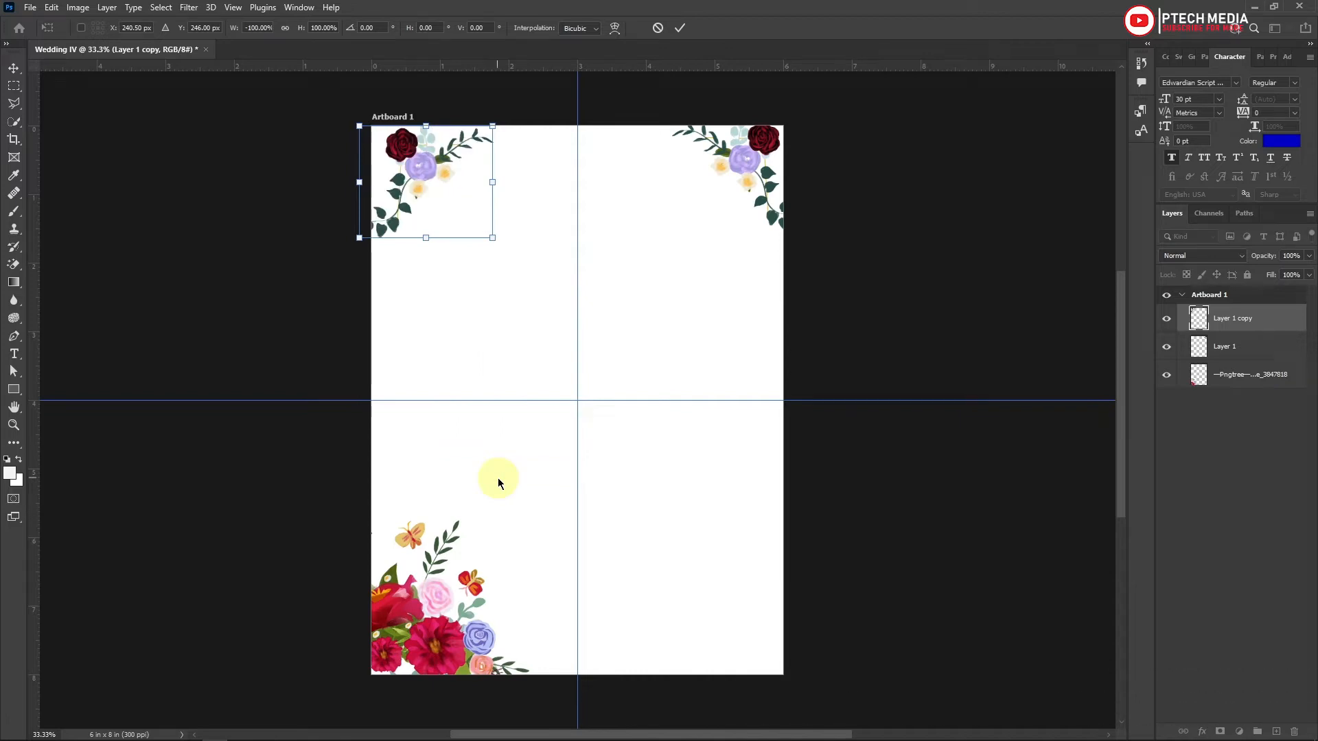
{"action": "left_click", "coordinate": [679, 27]}
Lower the opacity of the two top flower clusters and set the bottom-left bouquet's opacity to 30%.
{"action": "left_click", "coordinate": [1309, 257]}
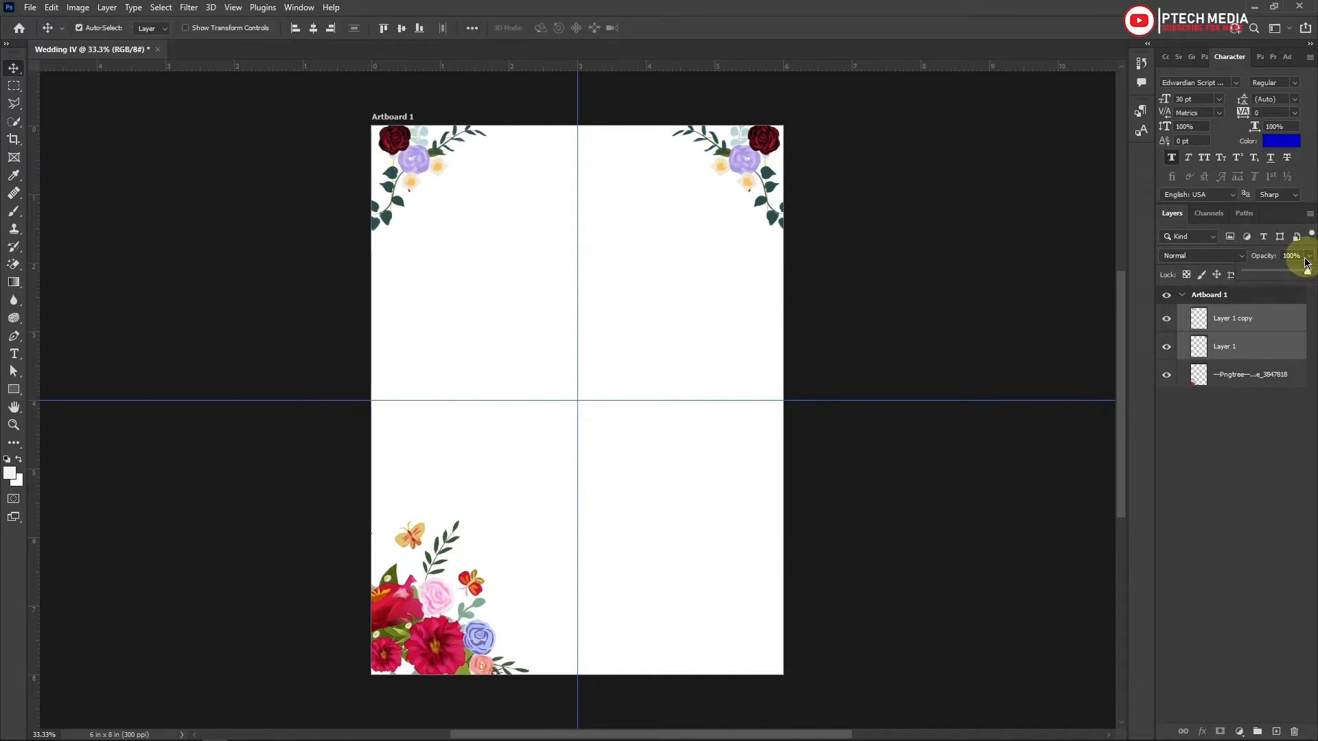
{"action": "left_click", "coordinate": [1258, 277]}
{"action": "left_click", "coordinate": [424, 620]}
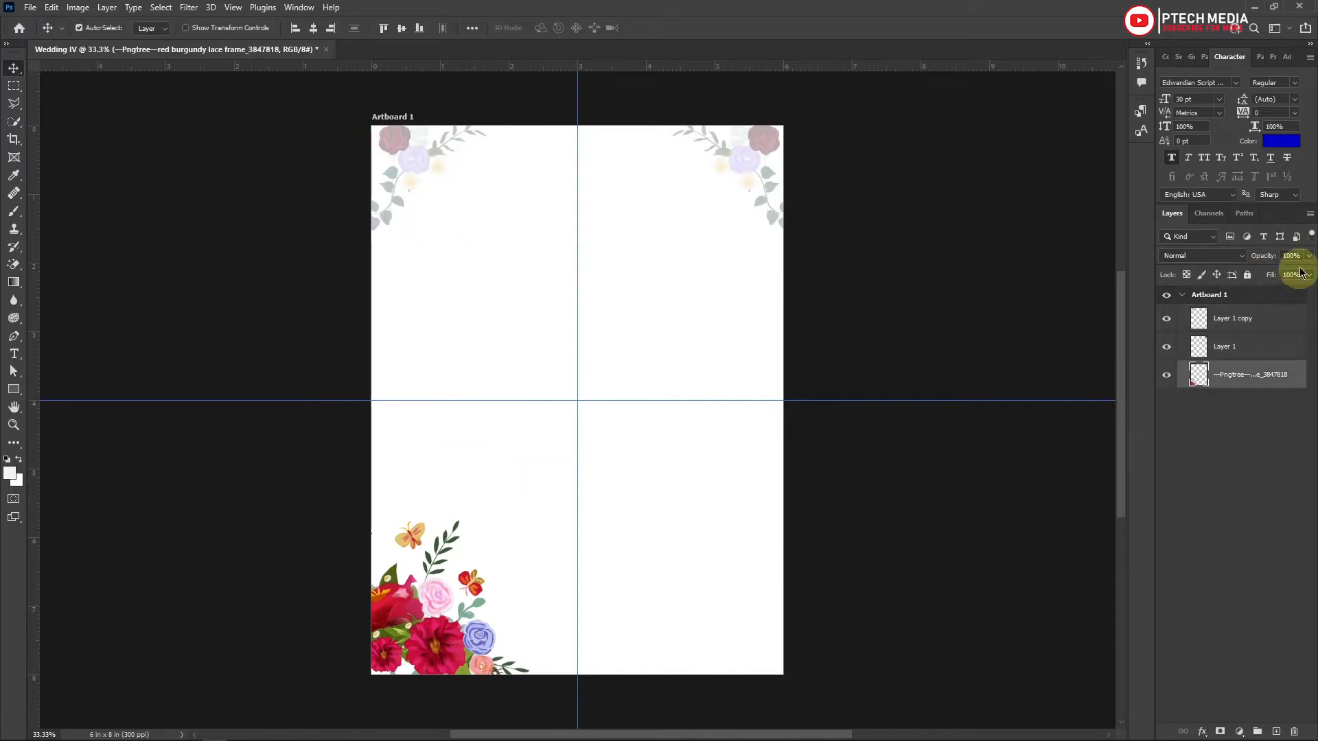
{"action": "key", "text": "3"}
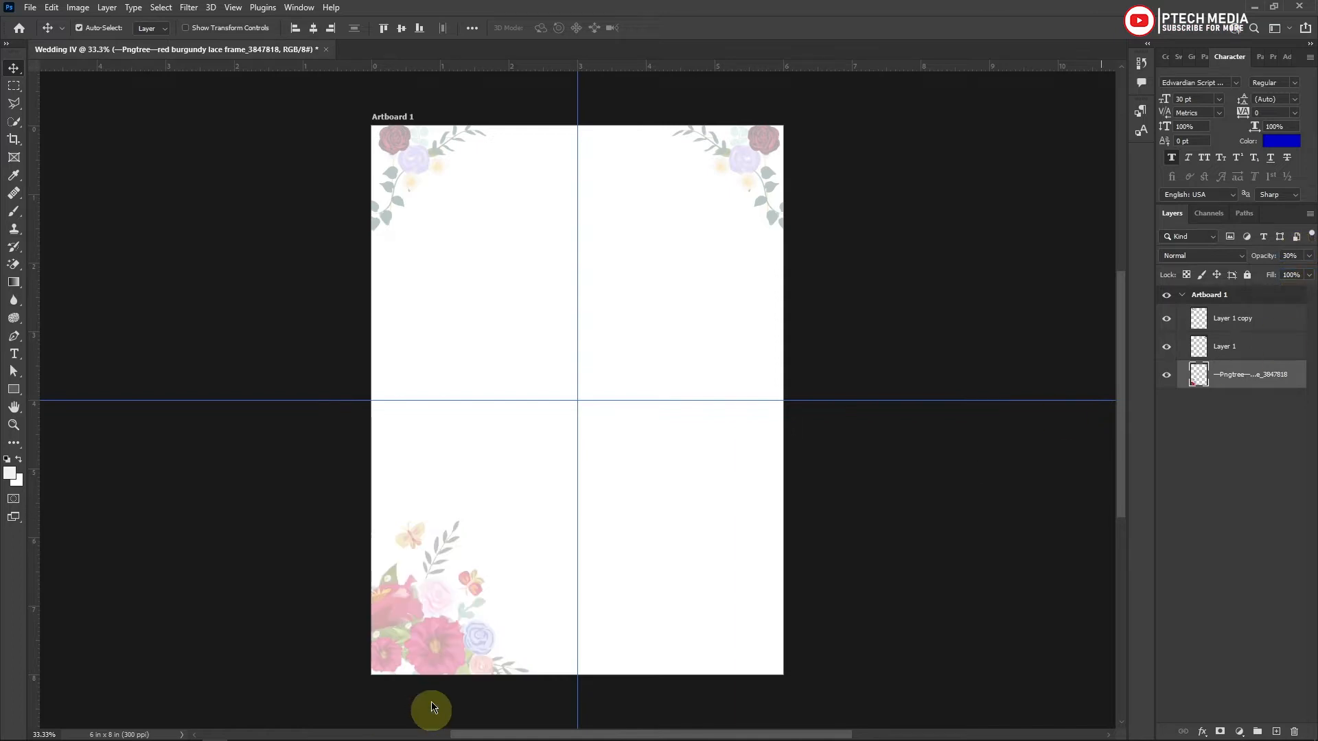
Place the wedding rings and rose image from the Wedding Card folder at the centre of the artboard.
{"action": "key", "text": "alt+Tab"}
{"action": "left_click_drag", "start_coordinate": [972, 234], "coordinate": [541, 418]}
{"action": "left_click", "coordinate": [681, 28]}
Rasterize the wedding rings layer and erase the background around and inside the rings with the Magic Eraser tool.
{"action": "left_click", "coordinate": [14, 262]}
{"action": "right_click", "coordinate": [1285, 380]}
{"action": "left_click", "coordinate": [1151, 402]}
{"action": "left_click", "coordinate": [726, 265]}
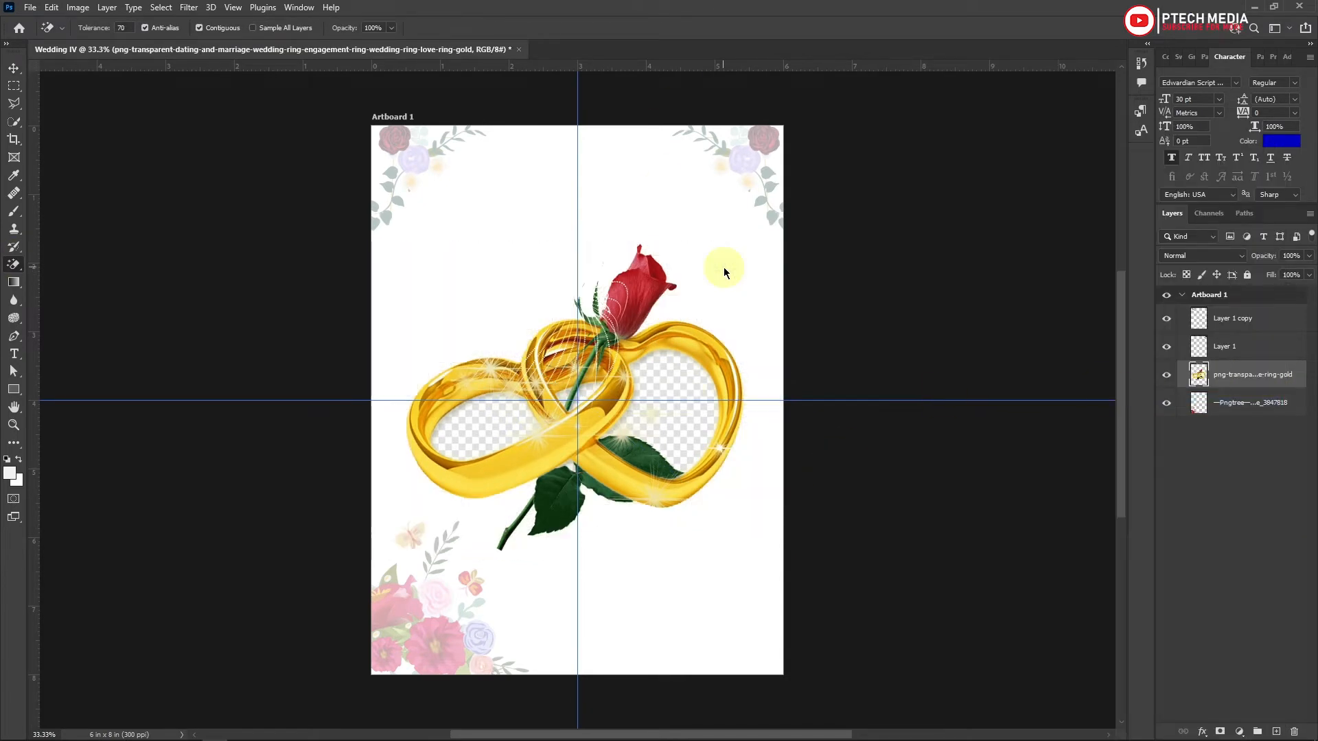
{"action": "left_click", "coordinate": [686, 380]}
{"action": "left_click", "coordinate": [457, 434]}
Set the wedding rings layer's opacity to 10%.
{"action": "left_click", "coordinate": [14, 67]}
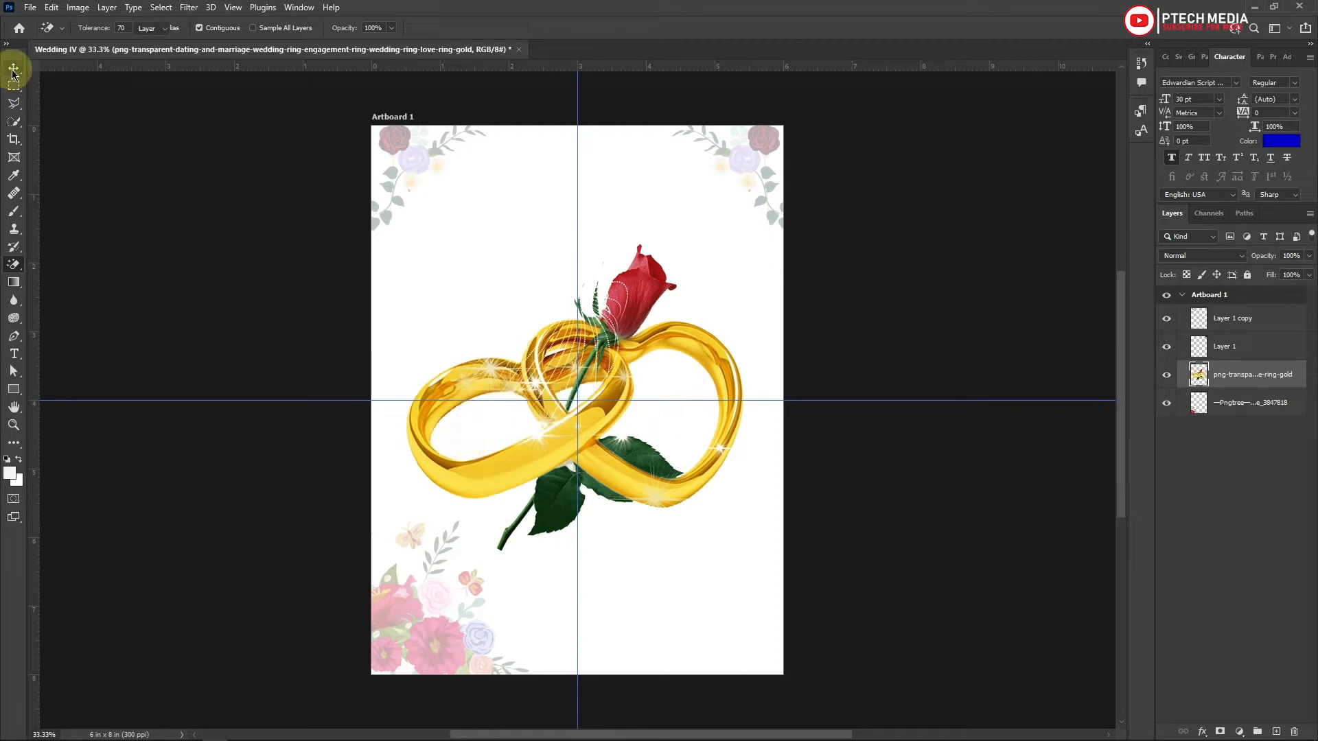
{"action": "left_click", "coordinate": [1294, 256]}
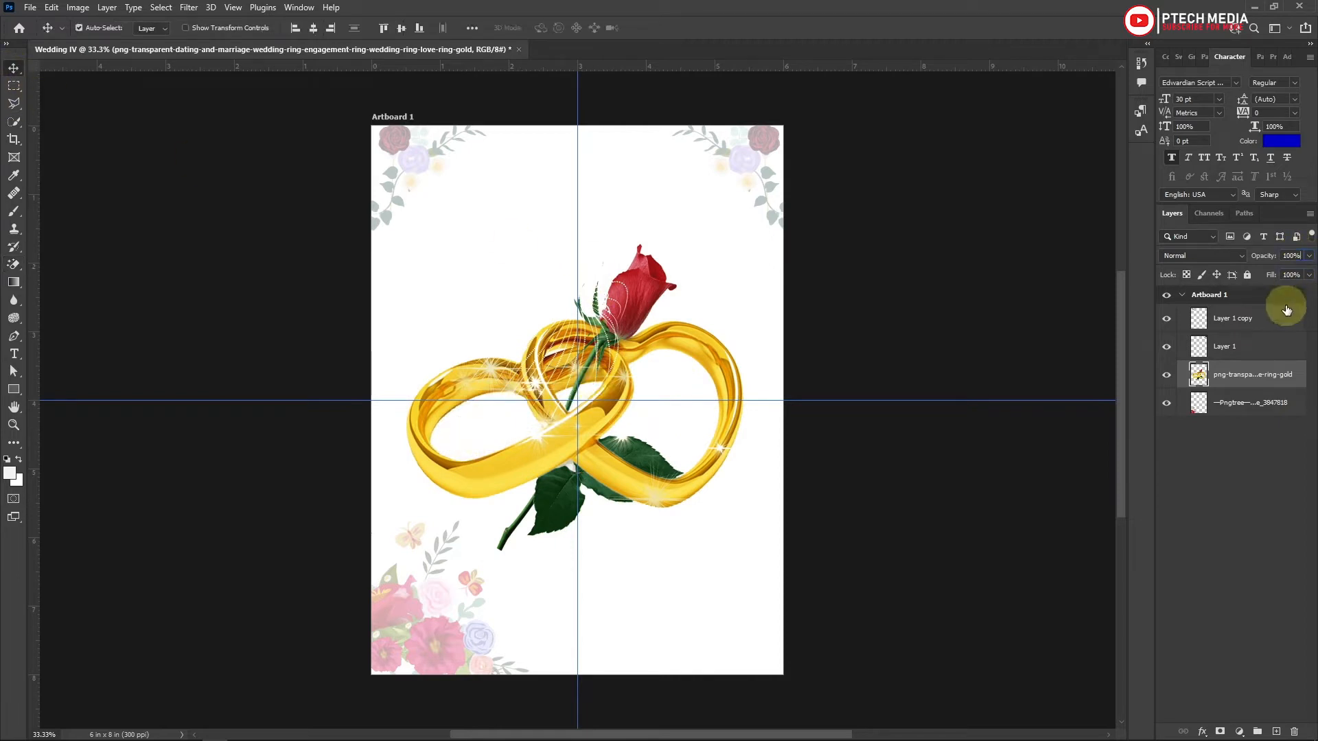
{"action": "left_click", "coordinate": [1281, 302], "text": "ctrl"}
{"action": "type", "text": "1"}
{"action": "left_click", "coordinate": [1259, 379], "text": "ctrl"}
{"action": "left_click", "coordinate": [1259, 378]}
{"action": "left_click", "coordinate": [1260, 302]}
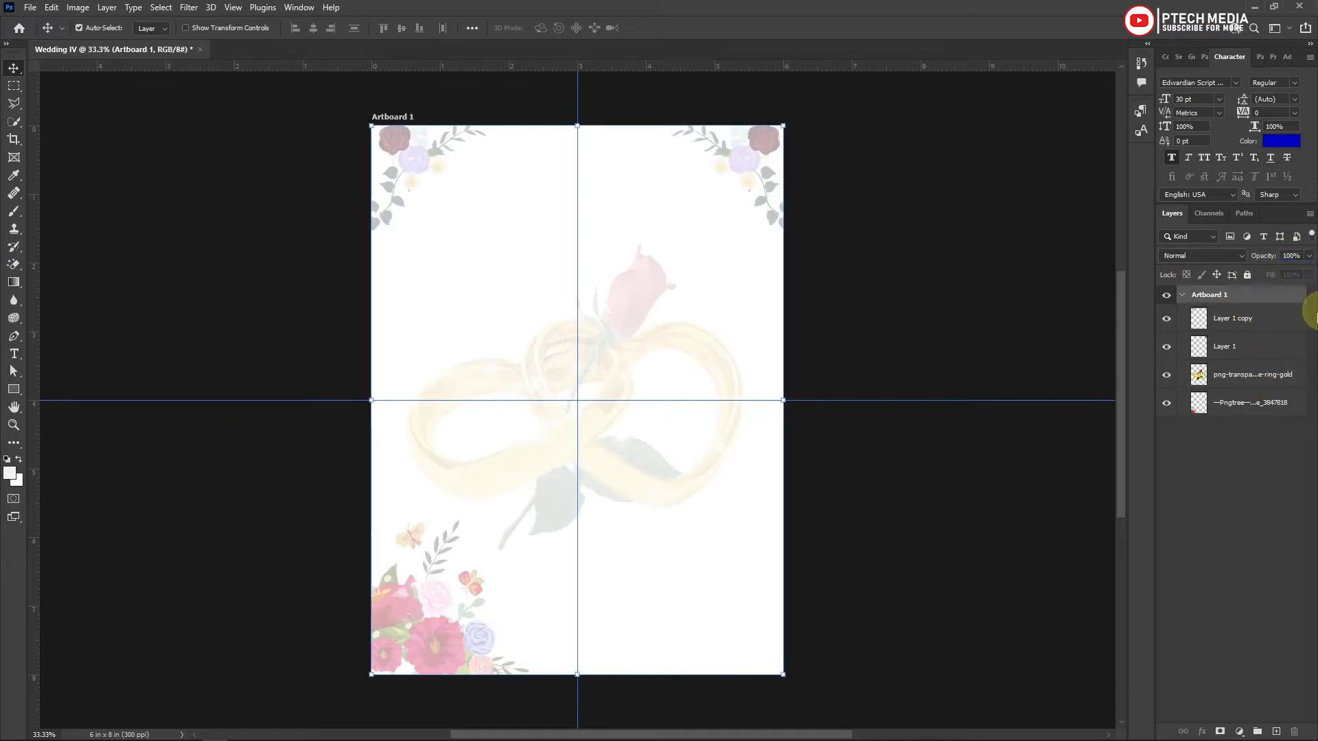
Scale the wedding rings image proportionally about its centre to about 87%.
{"action": "left_click", "coordinate": [577, 378]}
{"action": "key", "text": "ctrl+t"}
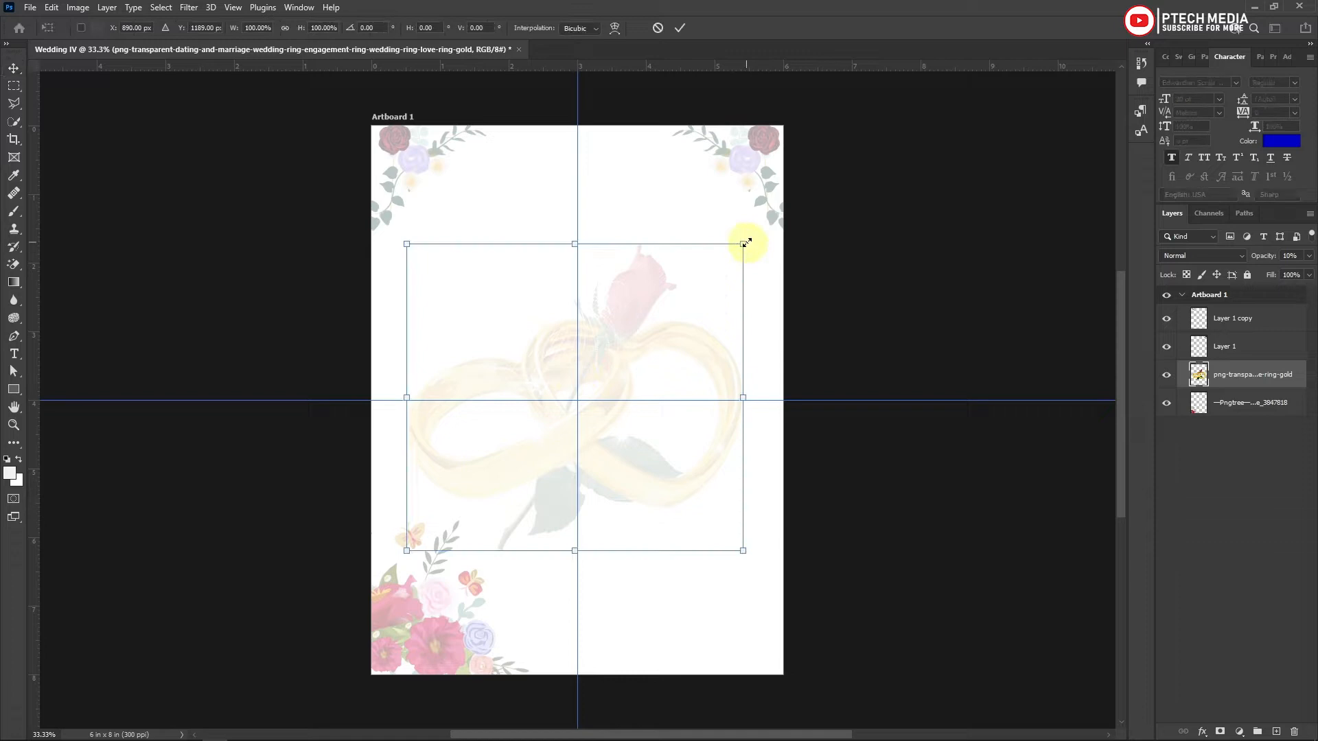
{"action": "left_click_drag", "start_coordinate": [744, 245], "coordinate": [721, 264]}
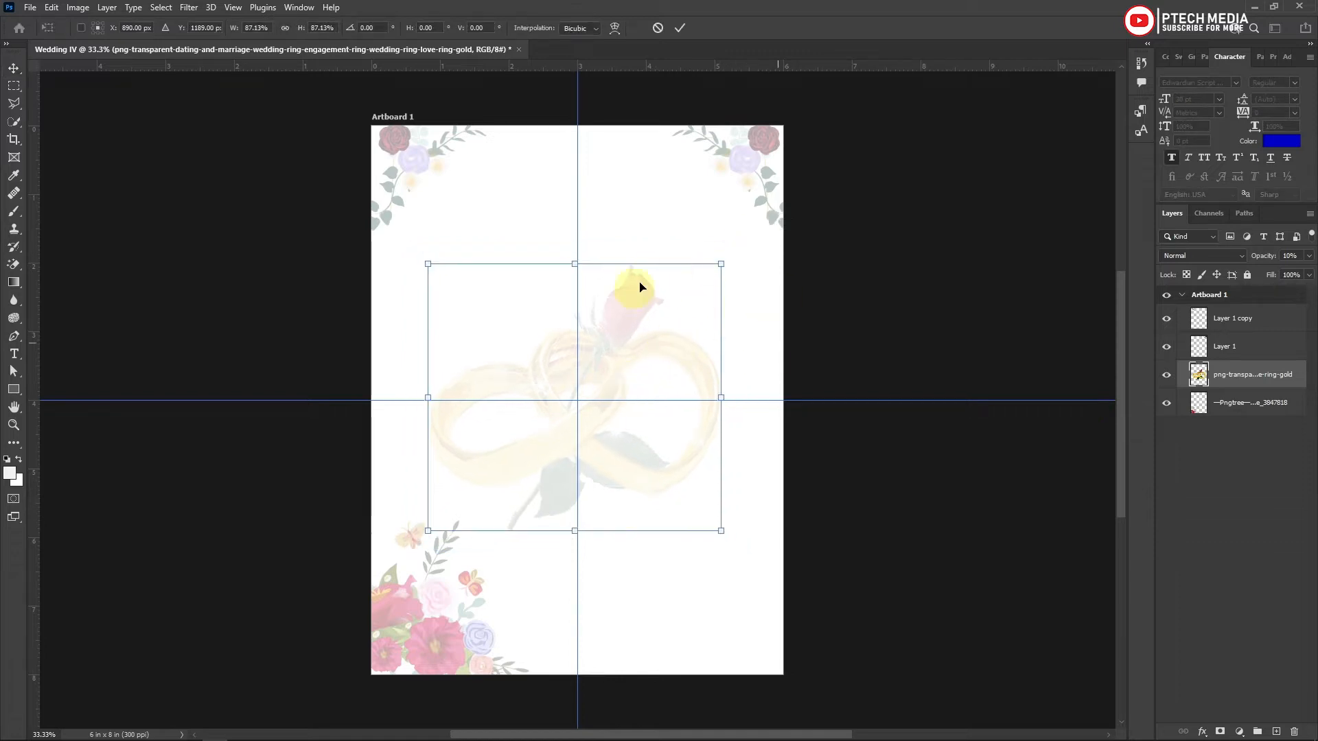
{"action": "key", "text": "Return"}
Group all the flower and ring layers on the artboard.
{"action": "left_click", "coordinate": [1248, 402]}
{"action": "left_click", "coordinate": [1255, 317], "text": "shift"}
{"action": "key", "text": "ctrl+g"}
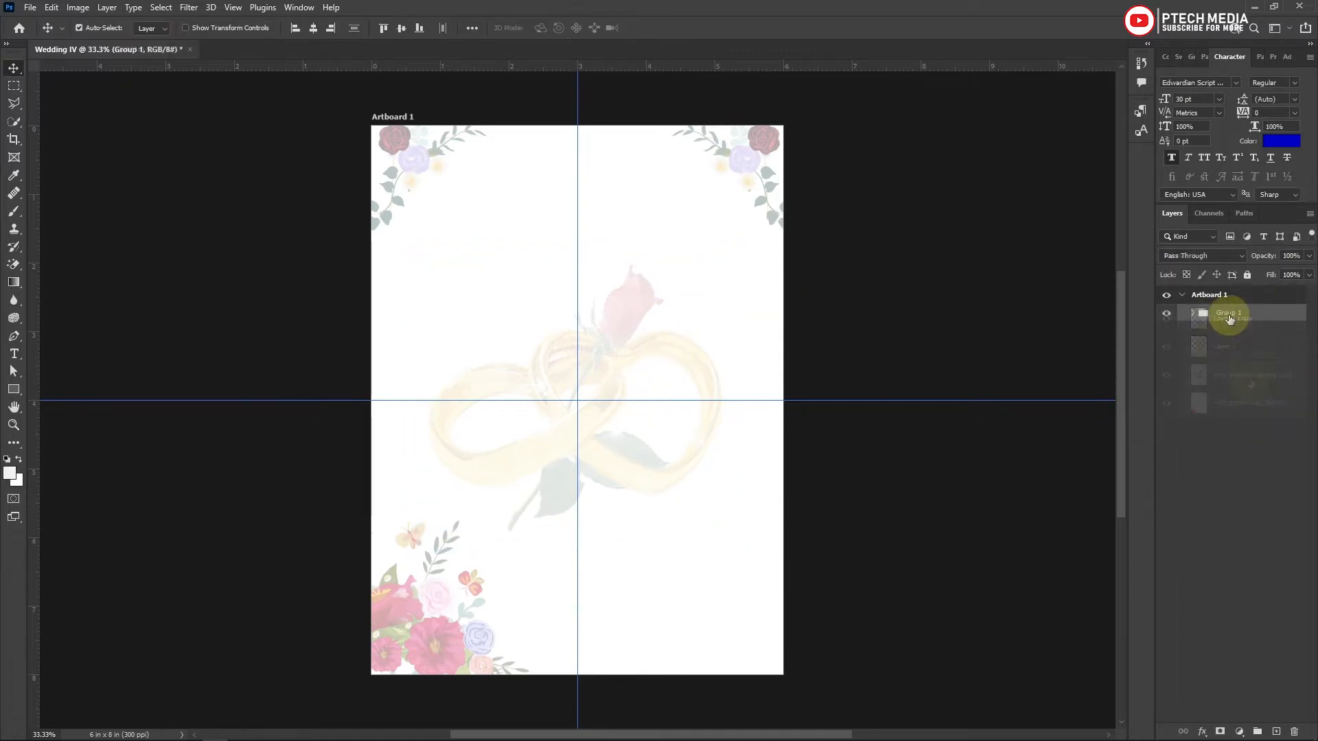
Rename the new group "flowers" and lock it.
{"action": "double_click", "coordinate": [1228, 316]}
{"action": "type", "text": "gl"}
{"action": "key", "text": "BackSpace"}
{"action": "key", "text": "BackSpace"}
{"action": "type", "text": "flowers"}
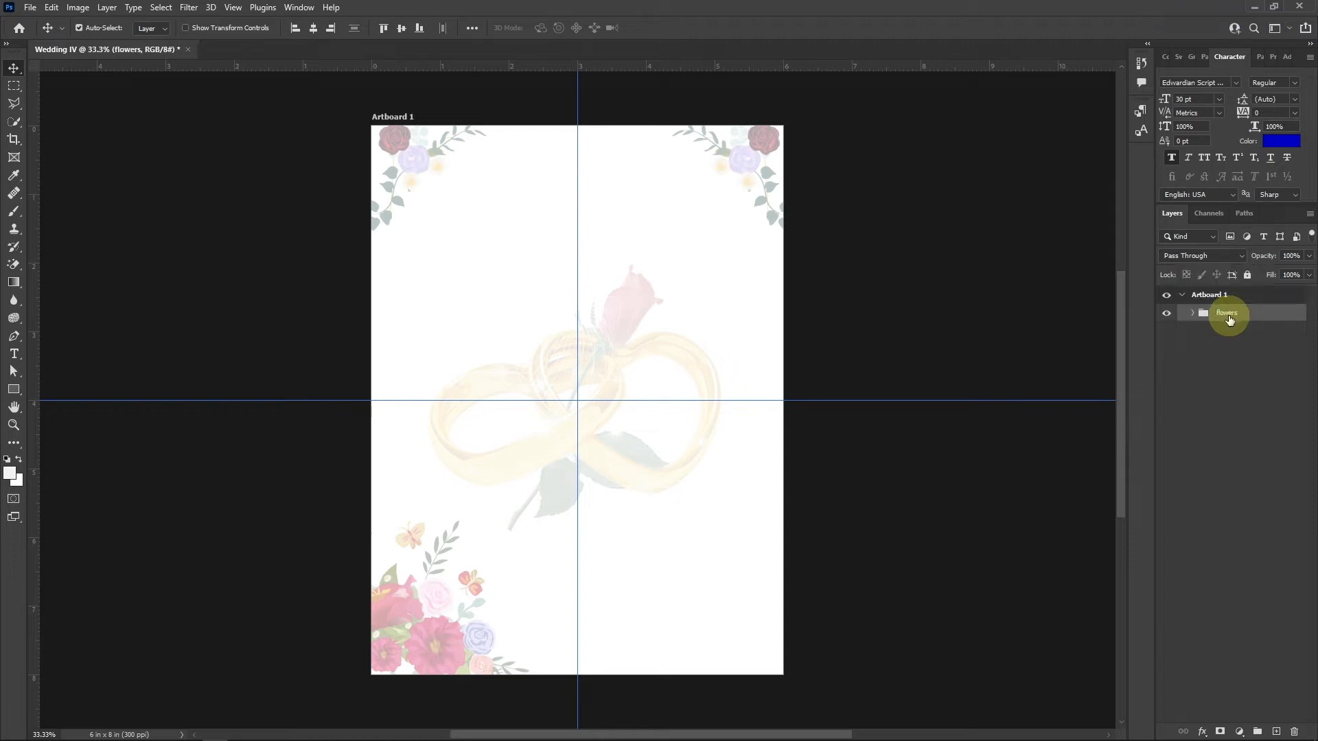
{"action": "left_click", "coordinate": [1247, 274]}
Set the foreground colour to #0000cd and the background colour to #800080.
{"action": "key", "text": "t"}
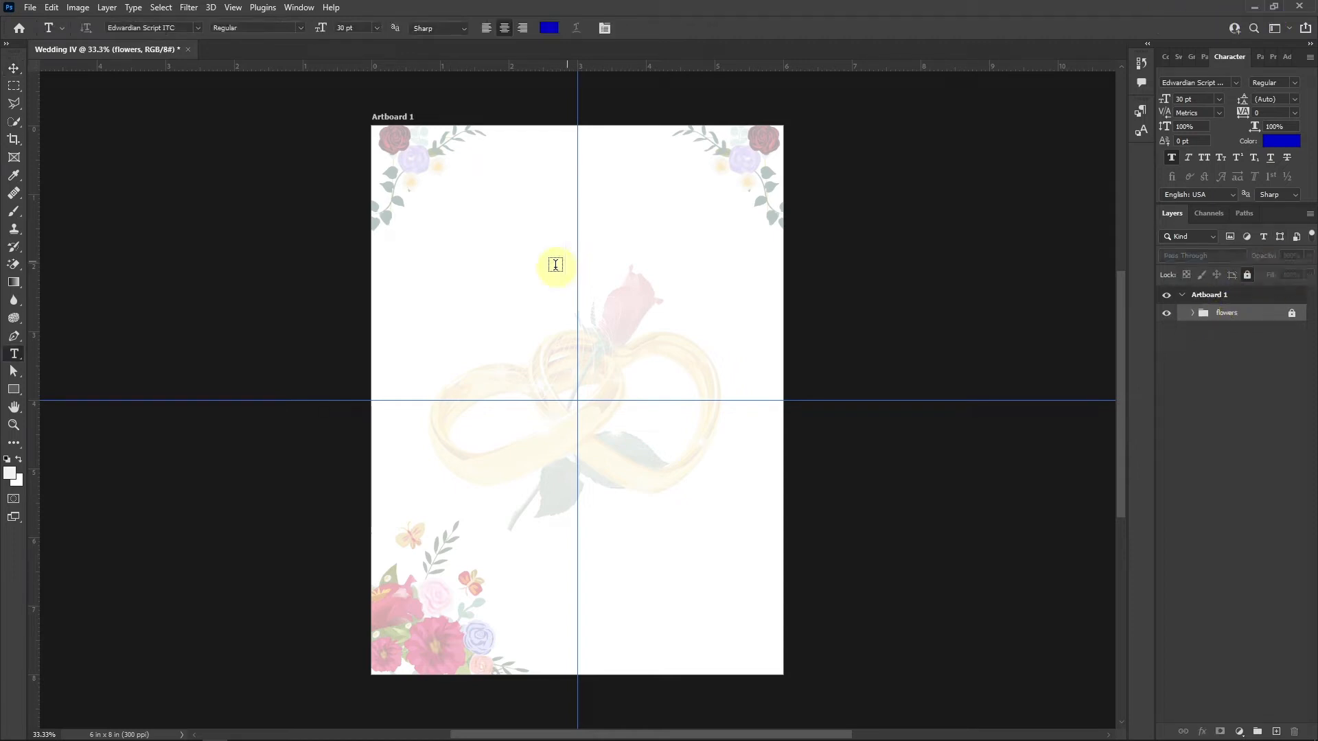
{"action": "left_click", "coordinate": [10, 472]}
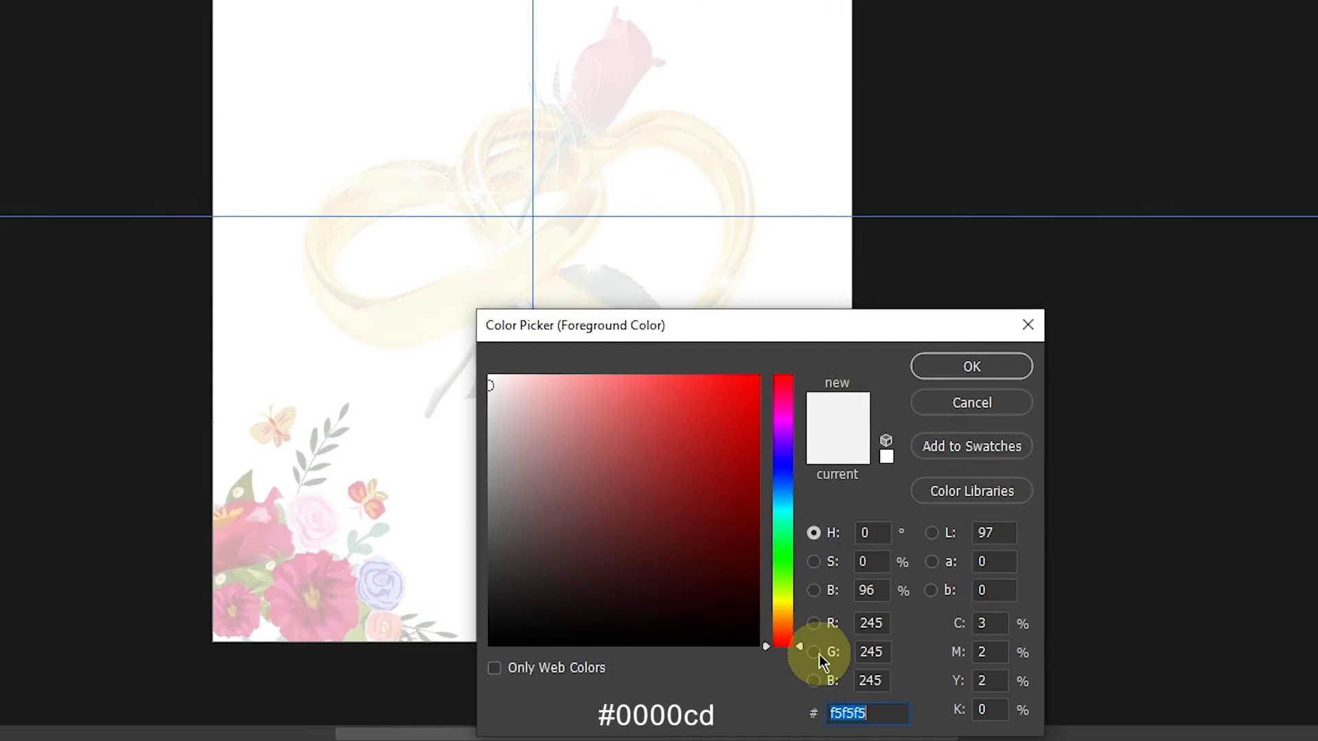
{"action": "type", "text": "000"}
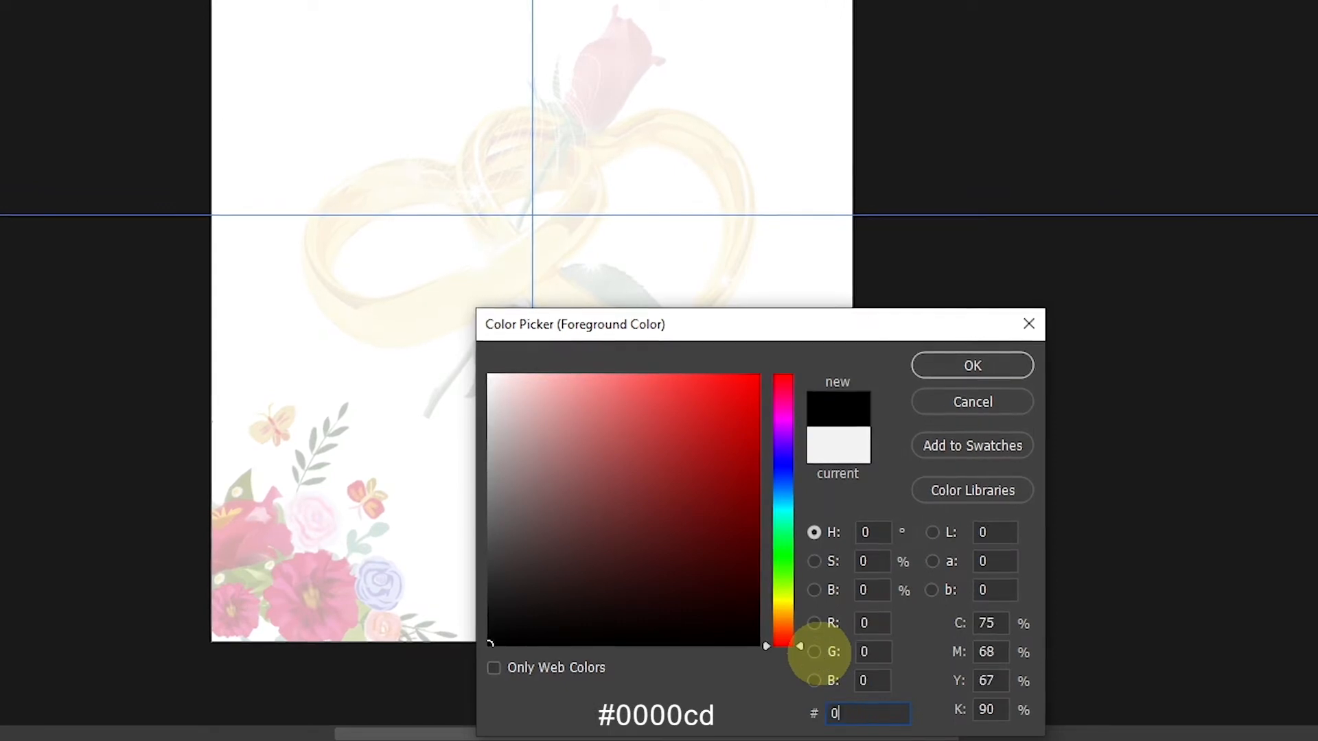
{"action": "type", "text": "0cd"}
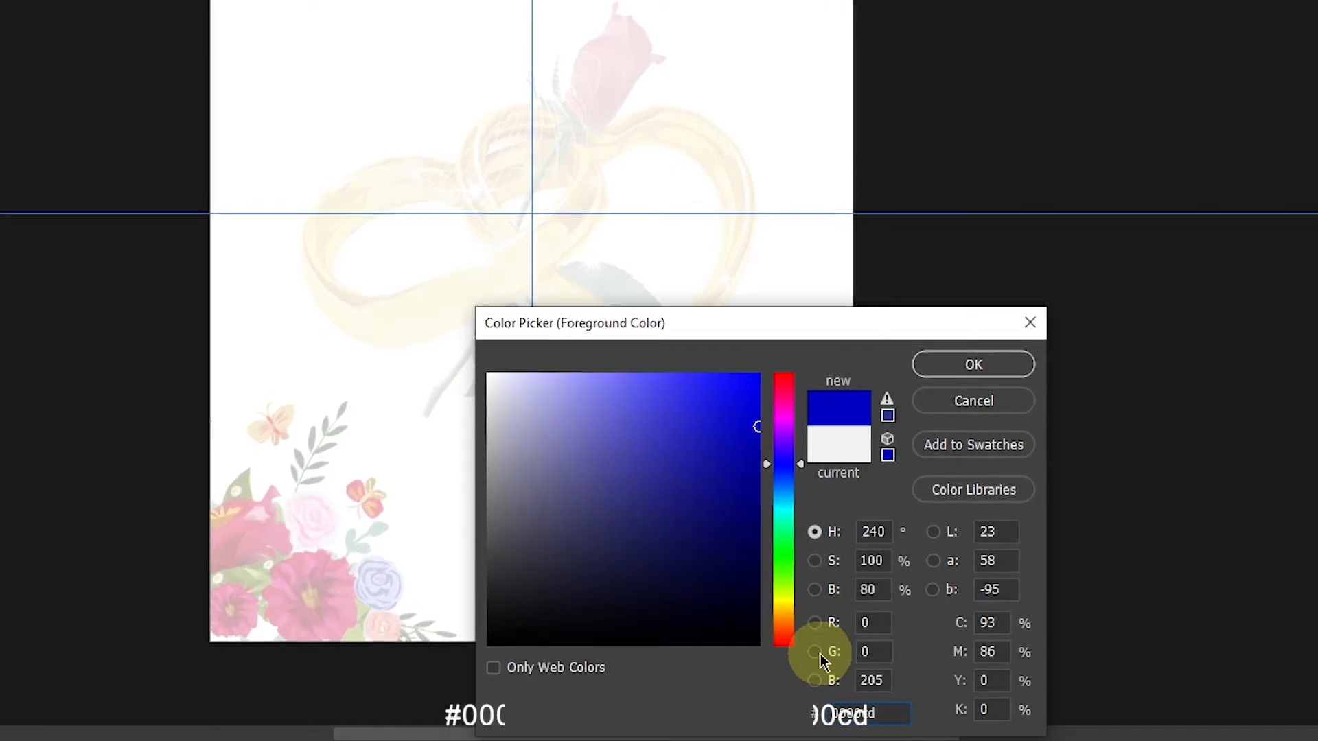
{"action": "key", "text": "Return"}
{"action": "left_click", "coordinate": [16, 481]}
{"action": "type", "text": "800080"}
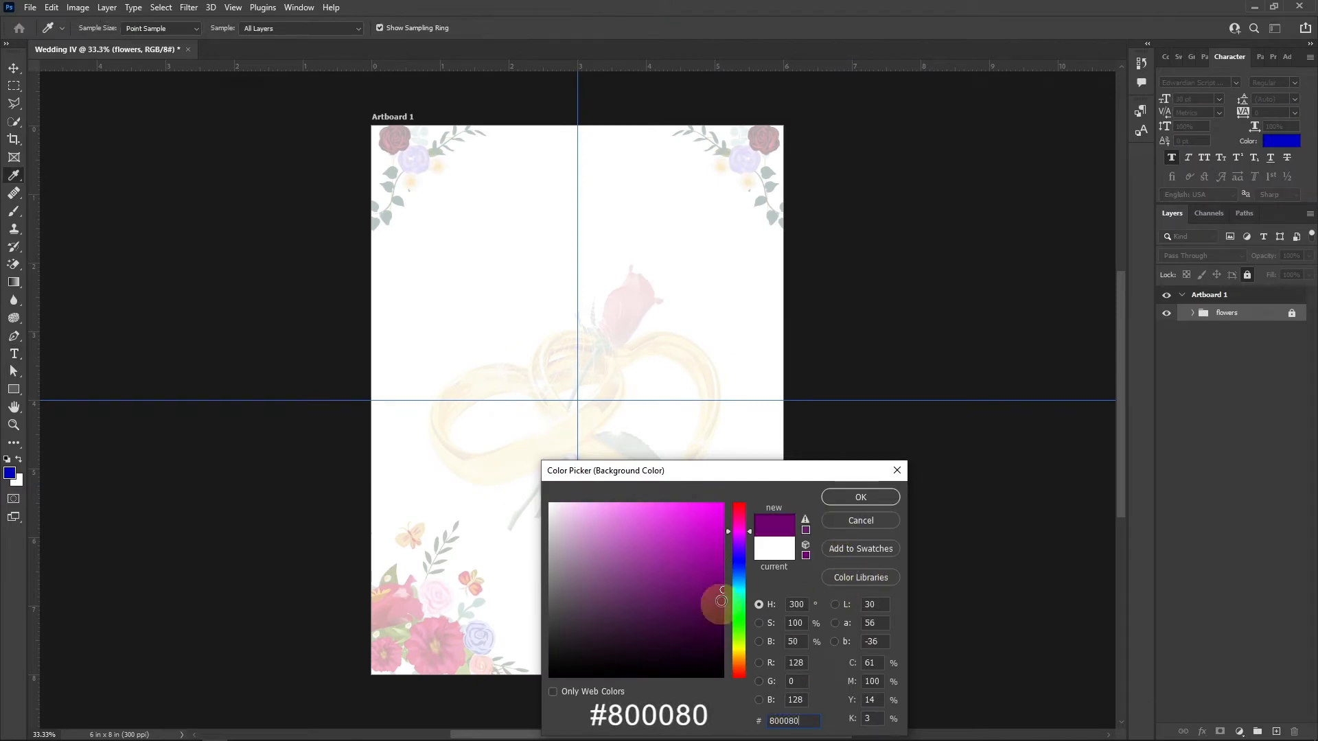
{"action": "left_click", "coordinate": [860, 497]}
Set the type font to Times New Roman Bold at 20 pt.
{"action": "key", "text": "t"}
{"action": "left_click", "coordinate": [1203, 83]}
{"action": "type", "text": "tim"}
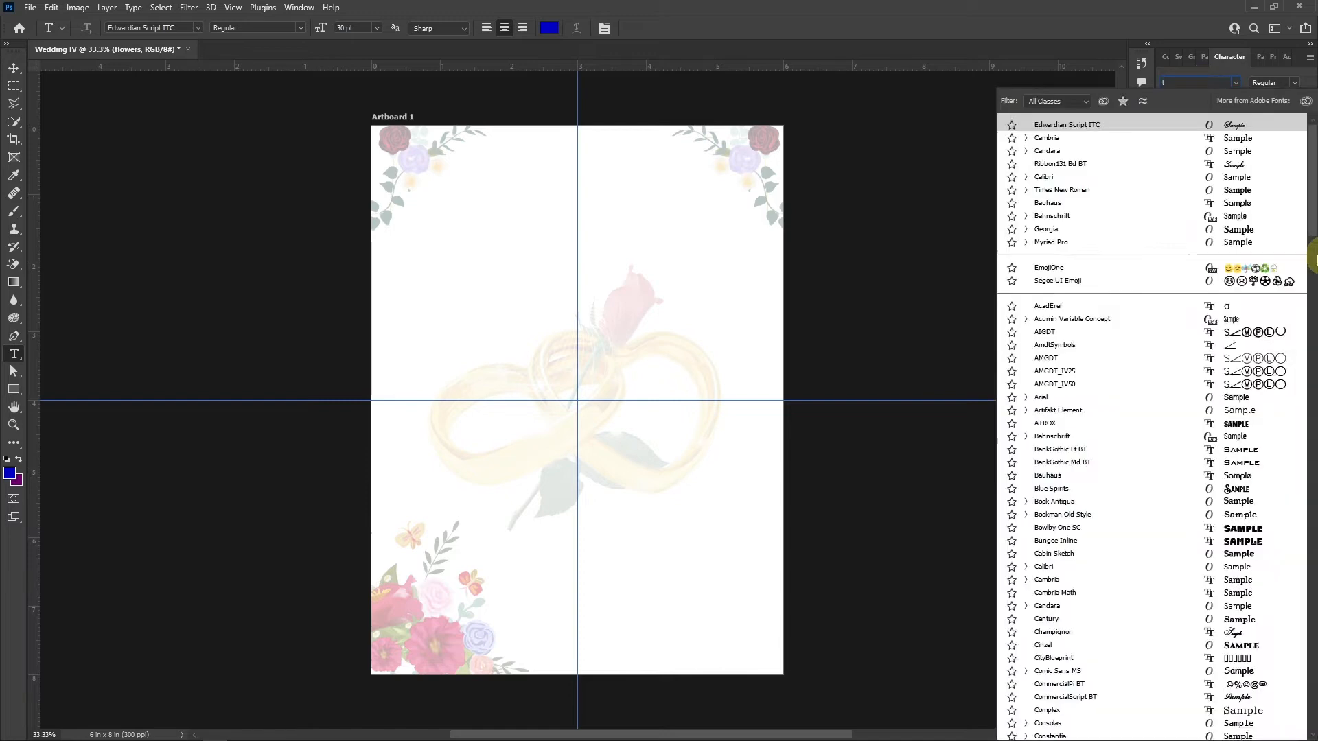
{"action": "left_click", "coordinate": [1089, 151]}
{"action": "left_click", "coordinate": [1194, 99]}
{"action": "type", "text": "20"}
{"action": "key", "text": "Return"}
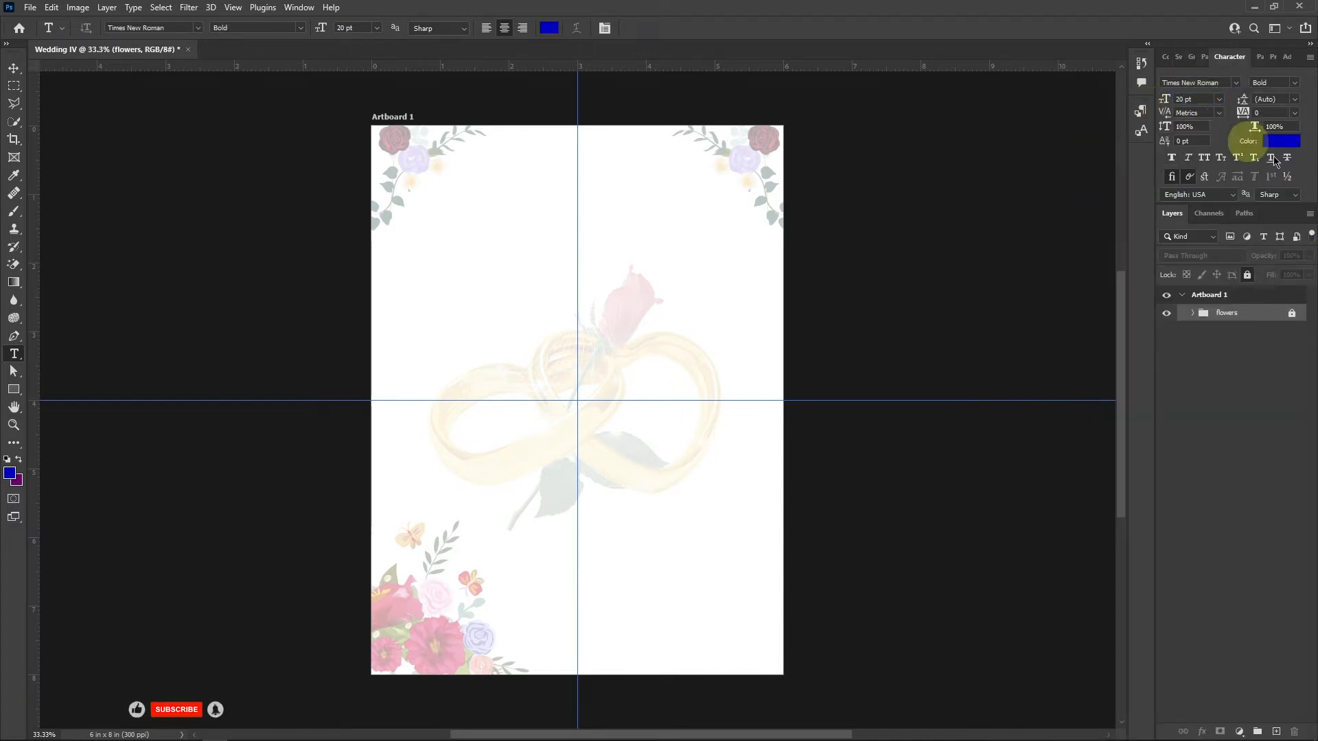
Add the invitation wording as separate text layers on the card, from "Celebration of Love" to the venue and date details.
{"action": "left_click", "coordinate": [536, 186]}
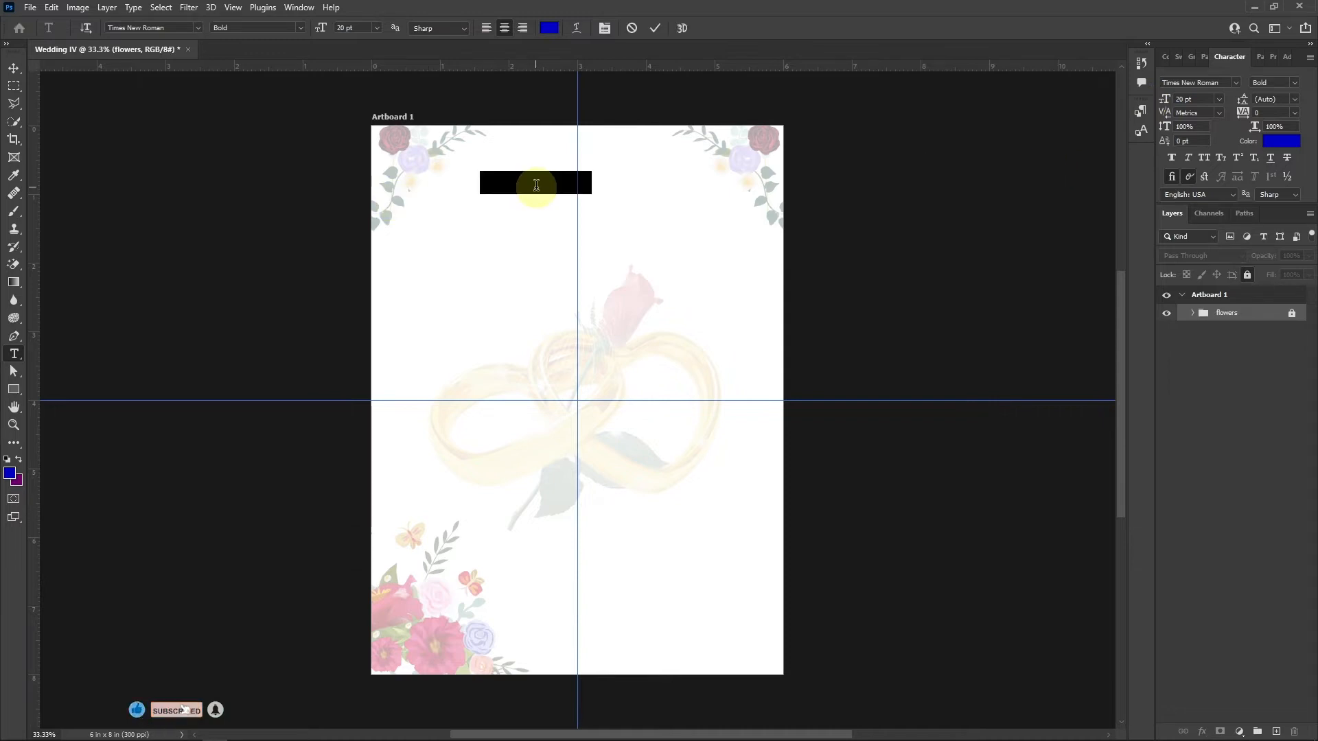
{"action": "key", "text": "BackSpace"}
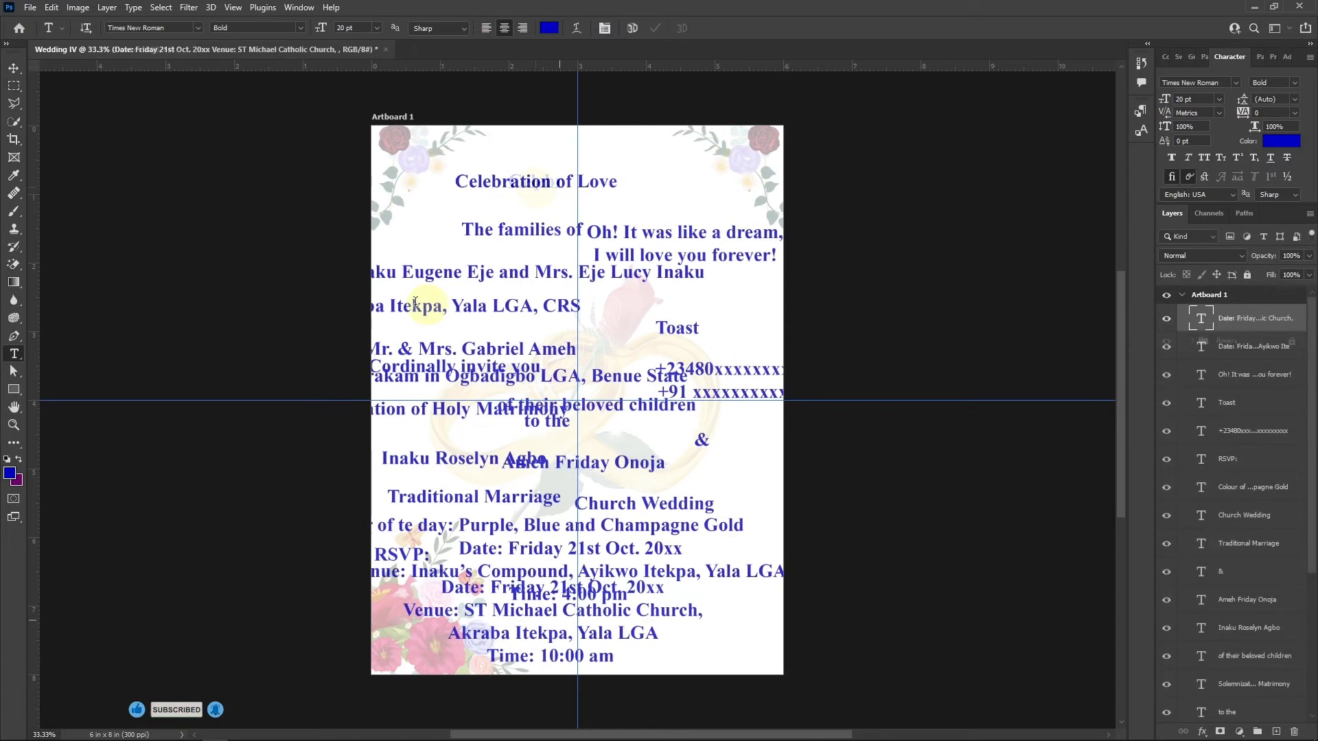
{"action": "left_click", "coordinate": [415, 303]}
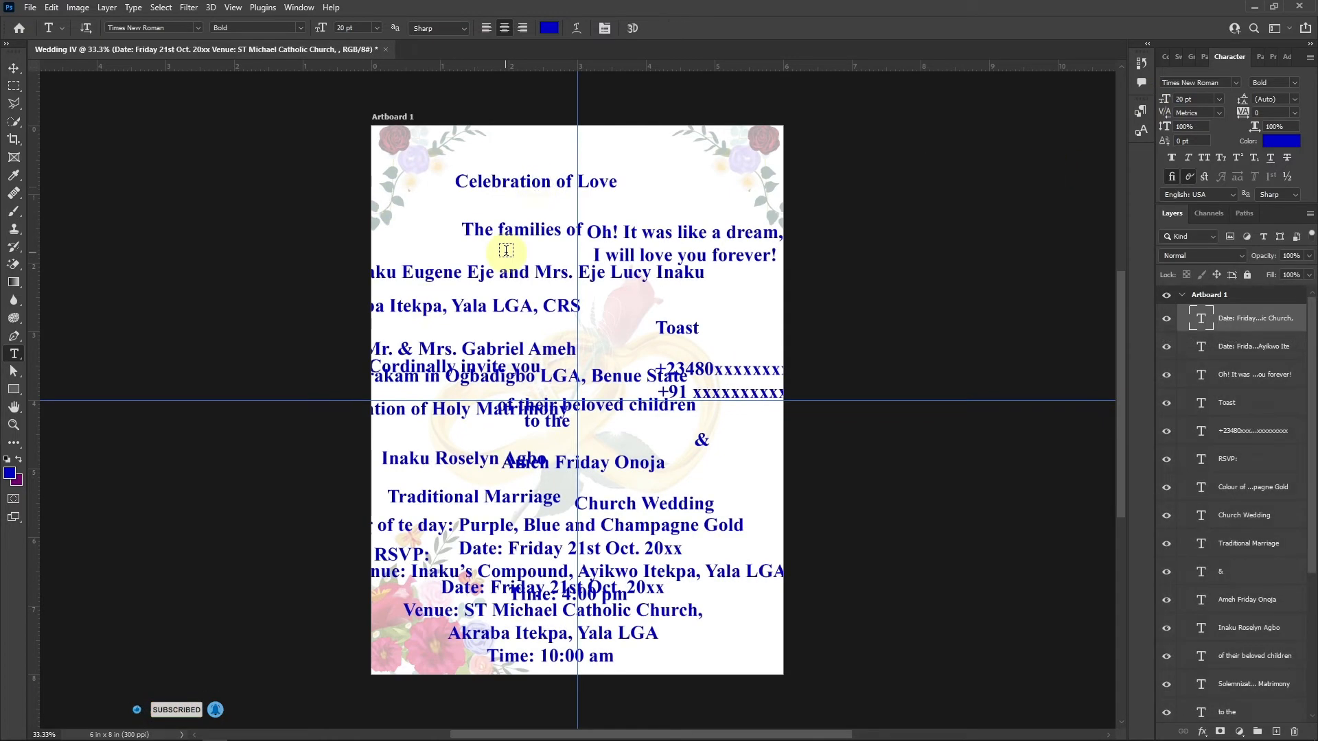
Select all the text layers, set their size to 14 pt and recolour them with the purple background colour.
{"action": "left_click", "coordinate": [12, 69]}
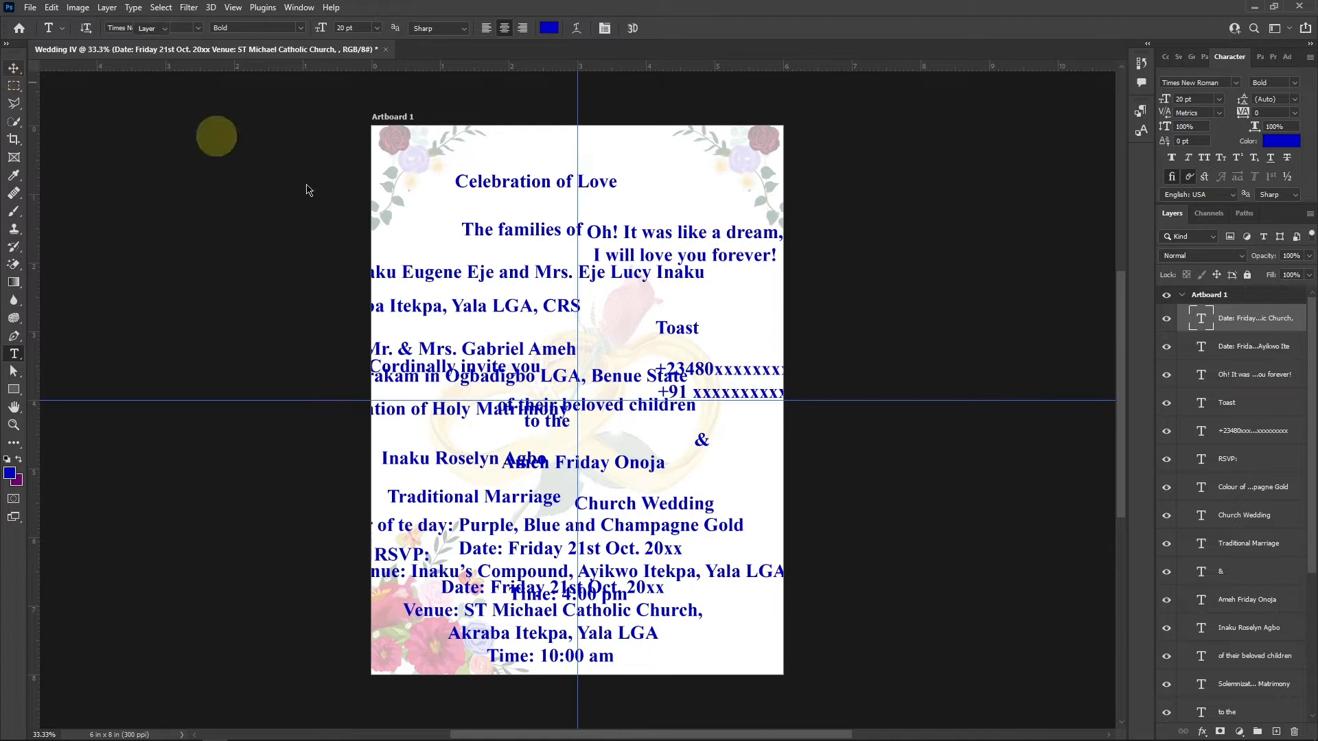
{"action": "left_click_drag", "start_coordinate": [341, 170], "coordinate": [781, 663]}
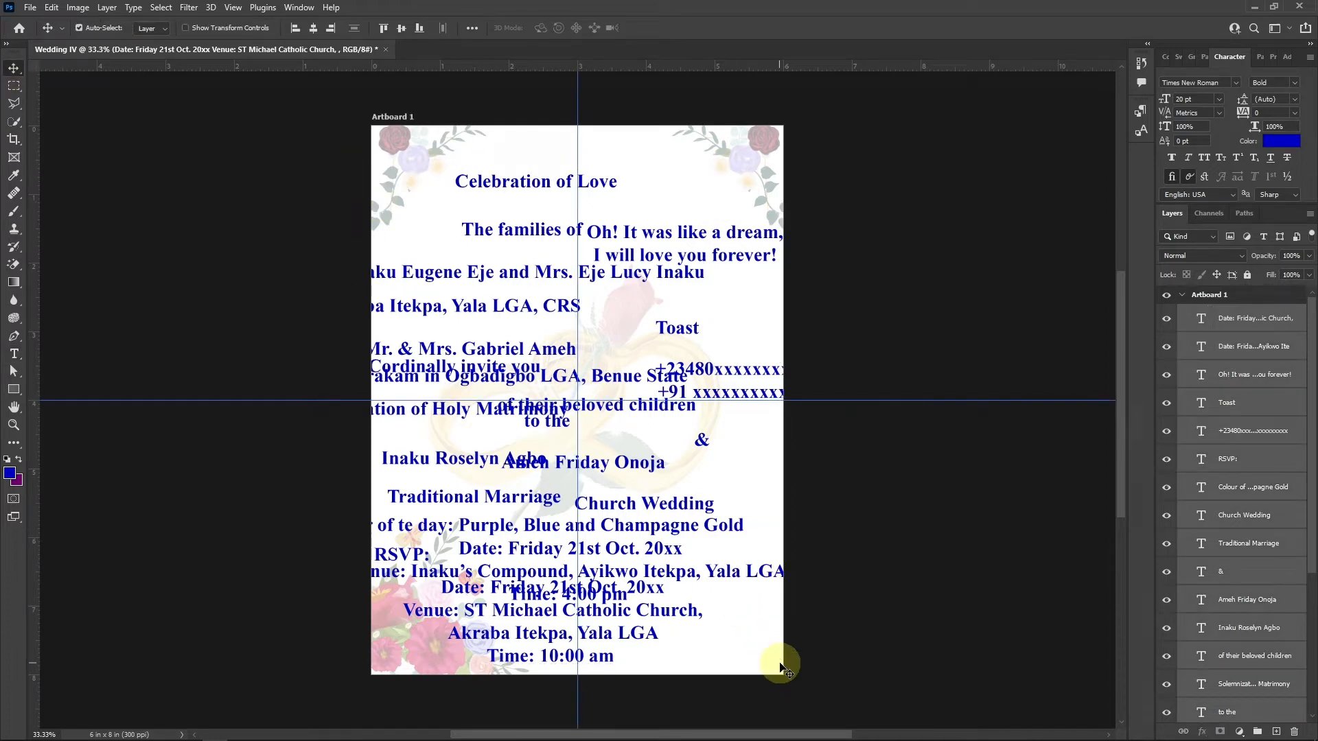
{"action": "left_click", "coordinate": [1203, 100]}
{"action": "type", "text": "14"}
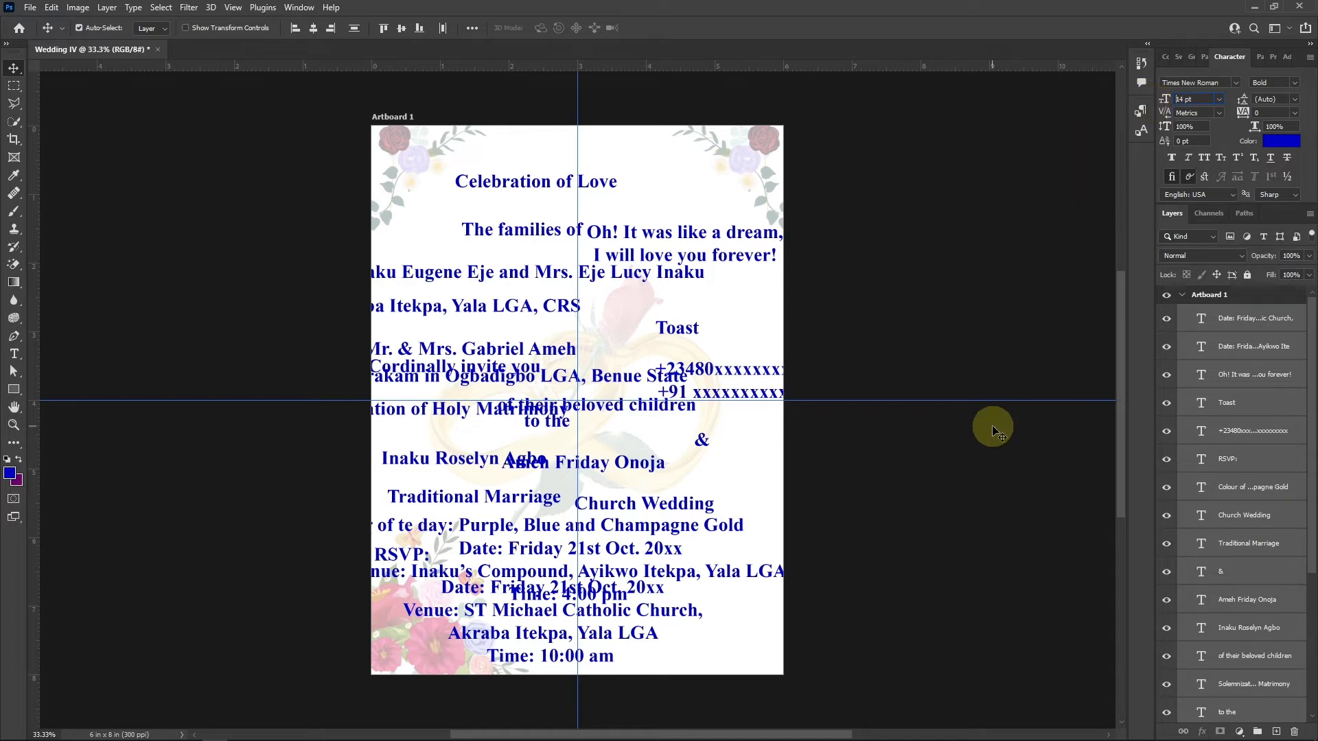
{"action": "key", "text": "Return"}
{"action": "left_click", "coordinate": [1281, 141]}
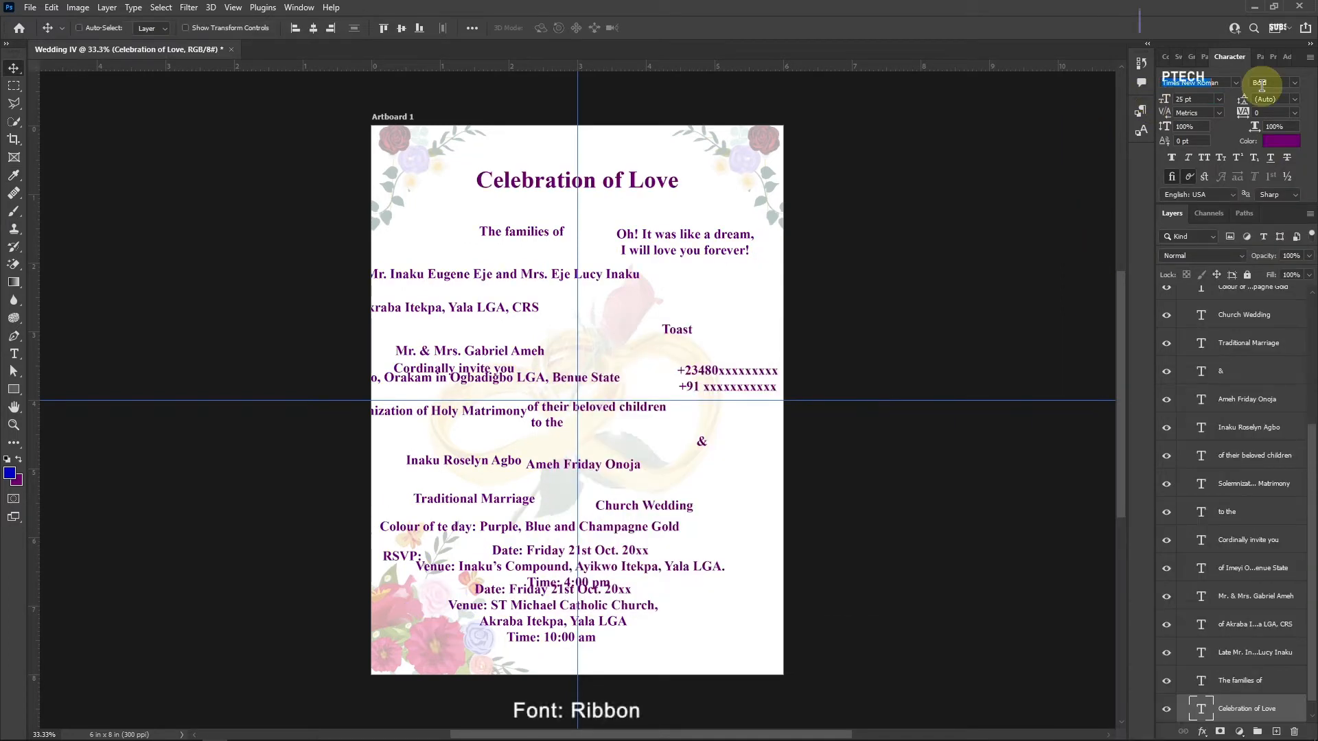
Set the "Celebration of Love" heading in 28 pt Ribbon131 Bd BT and centre "The families of" closely beneath it.
{"action": "type", "text": "Ribbon131 Bd BT"}
{"action": "left_click", "coordinate": [1066, 125]}
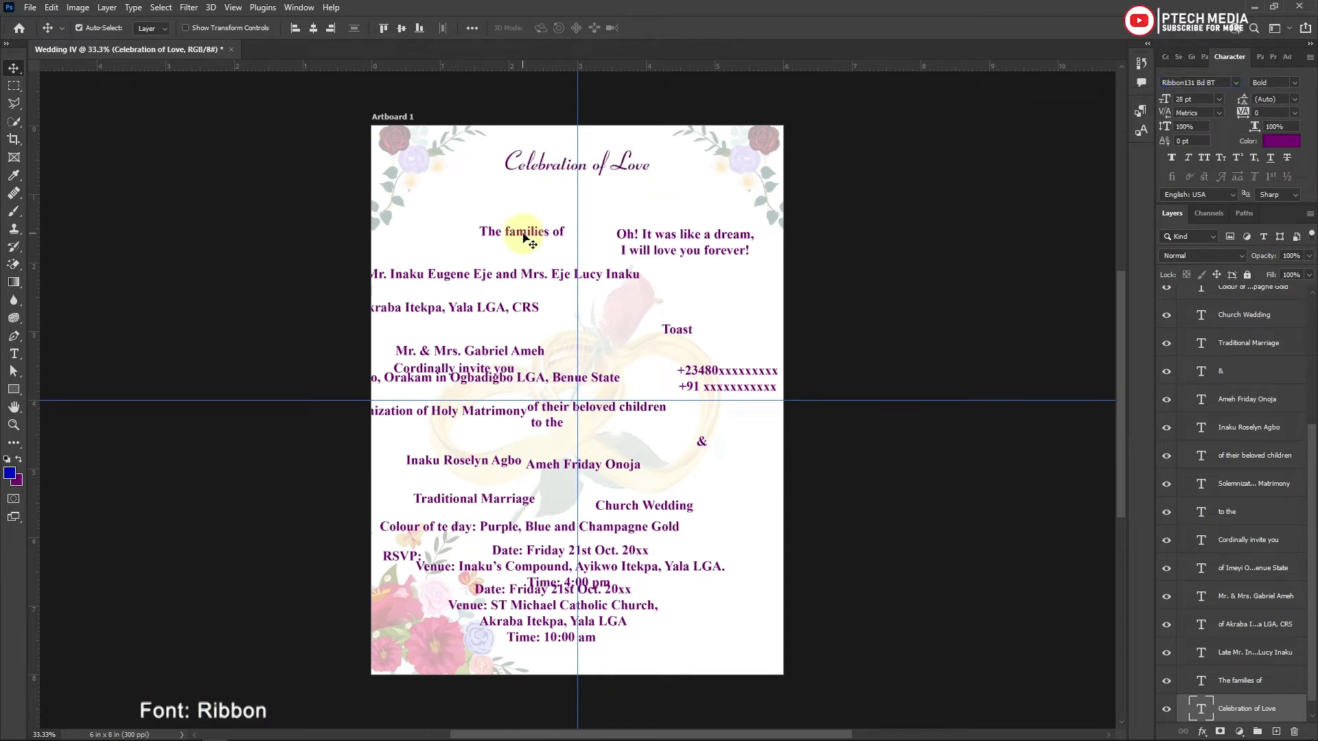
{"action": "left_click_drag", "start_coordinate": [527, 235], "coordinate": [567, 202]}
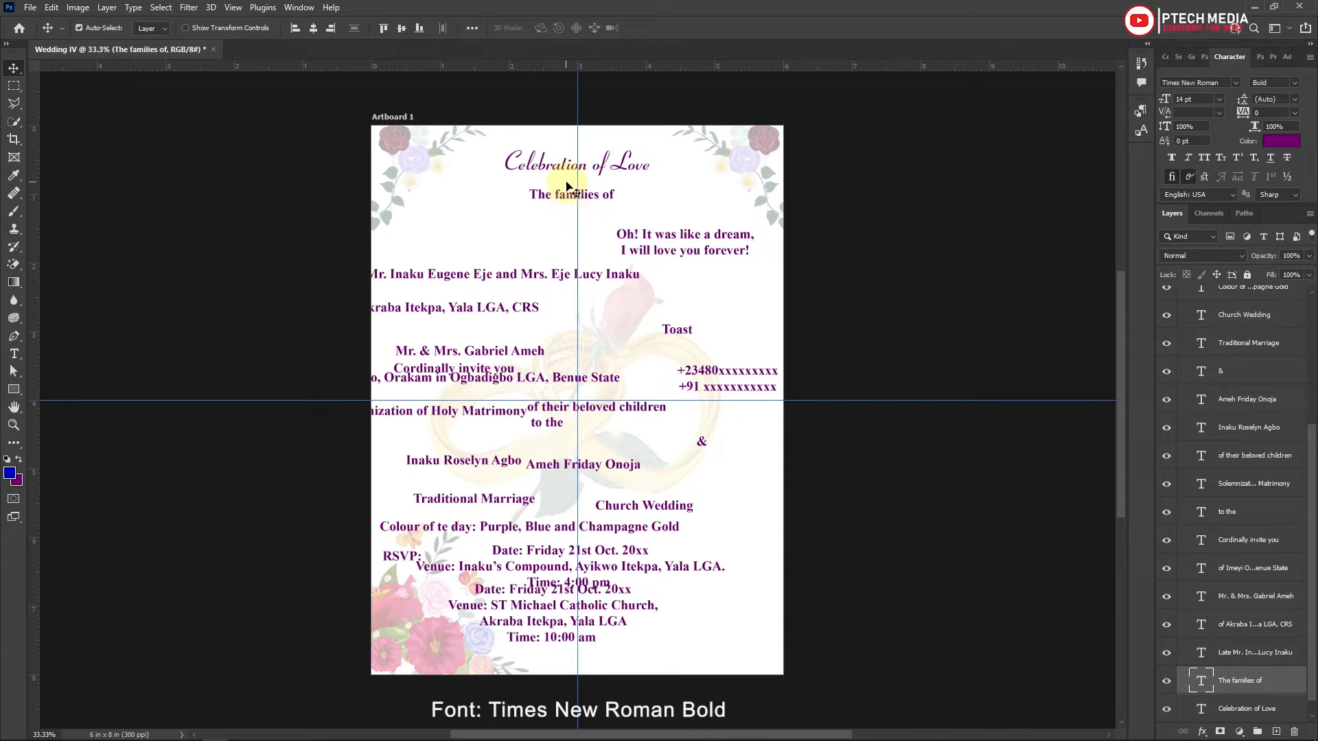
{"action": "left_click", "coordinate": [1206, 101]}
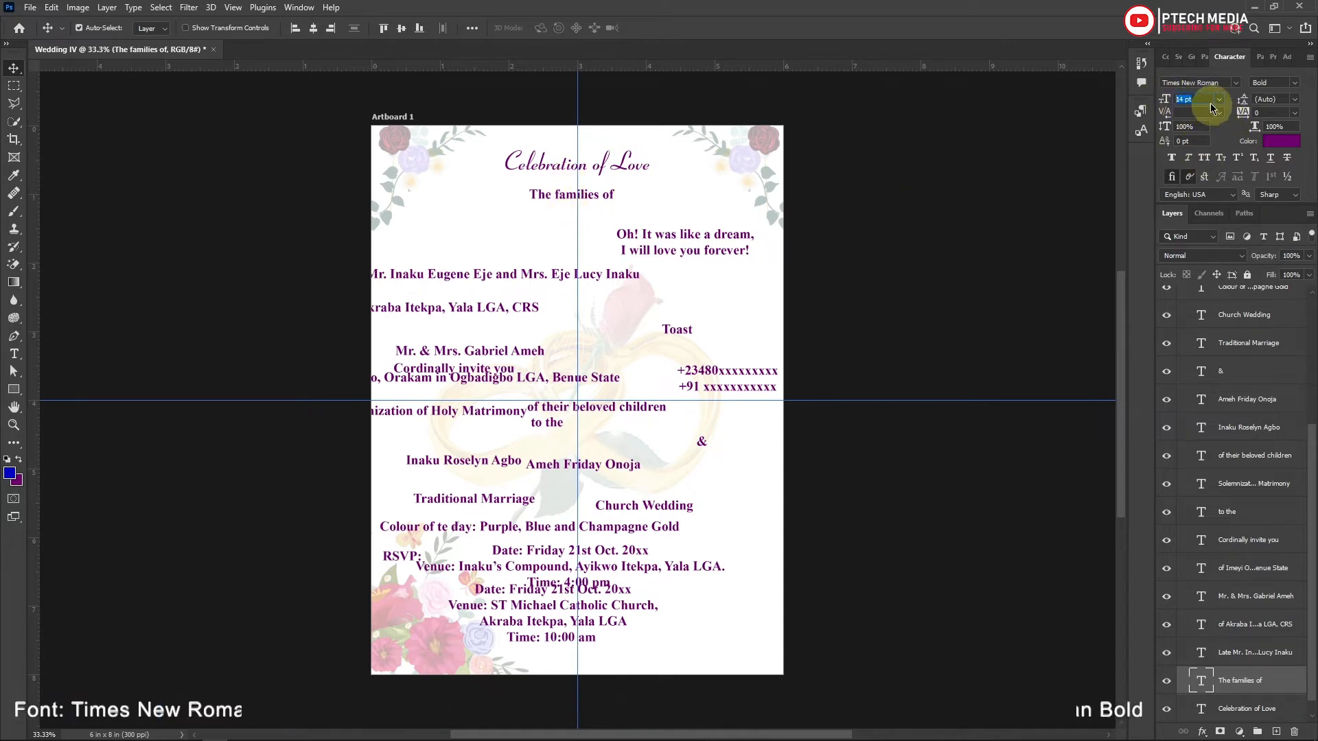
{"action": "left_click", "coordinate": [314, 28]}
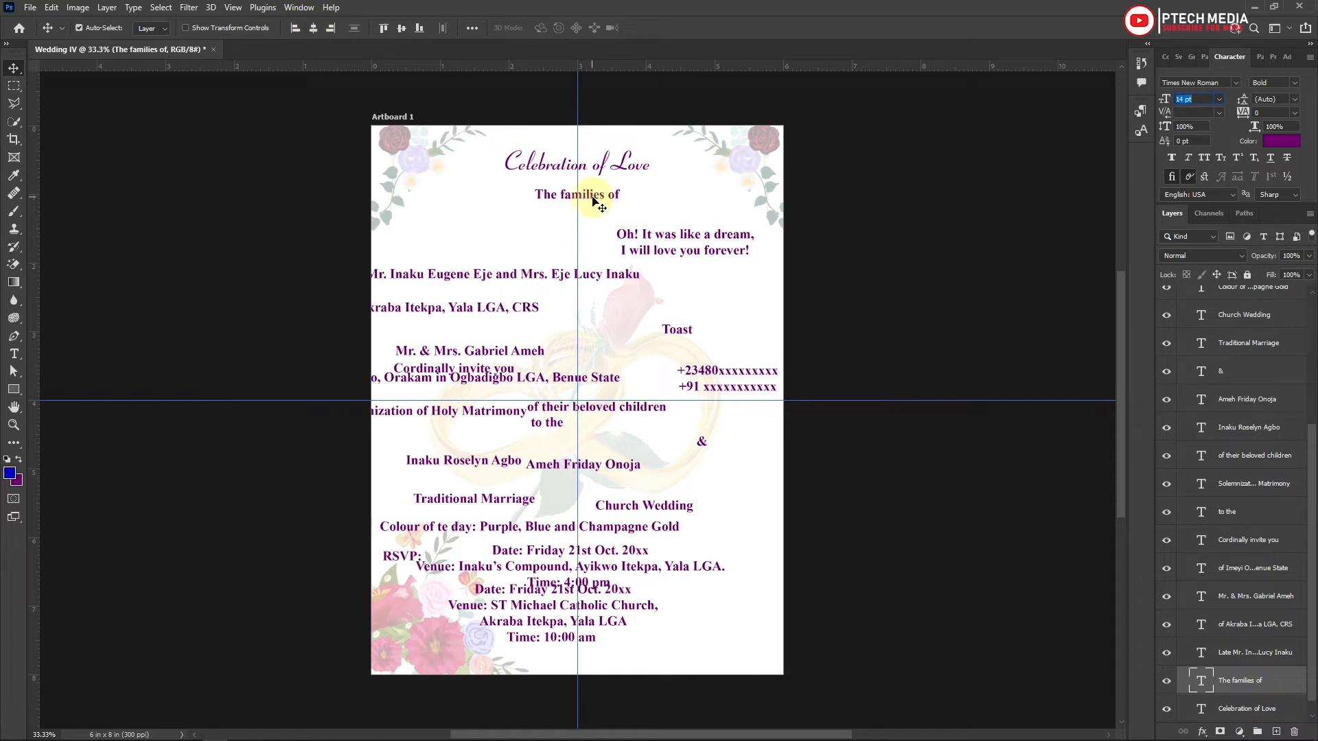
{"action": "left_click_drag", "start_coordinate": [584, 171], "coordinate": [545, 177]}
{"action": "left_click", "coordinate": [587, 189]}
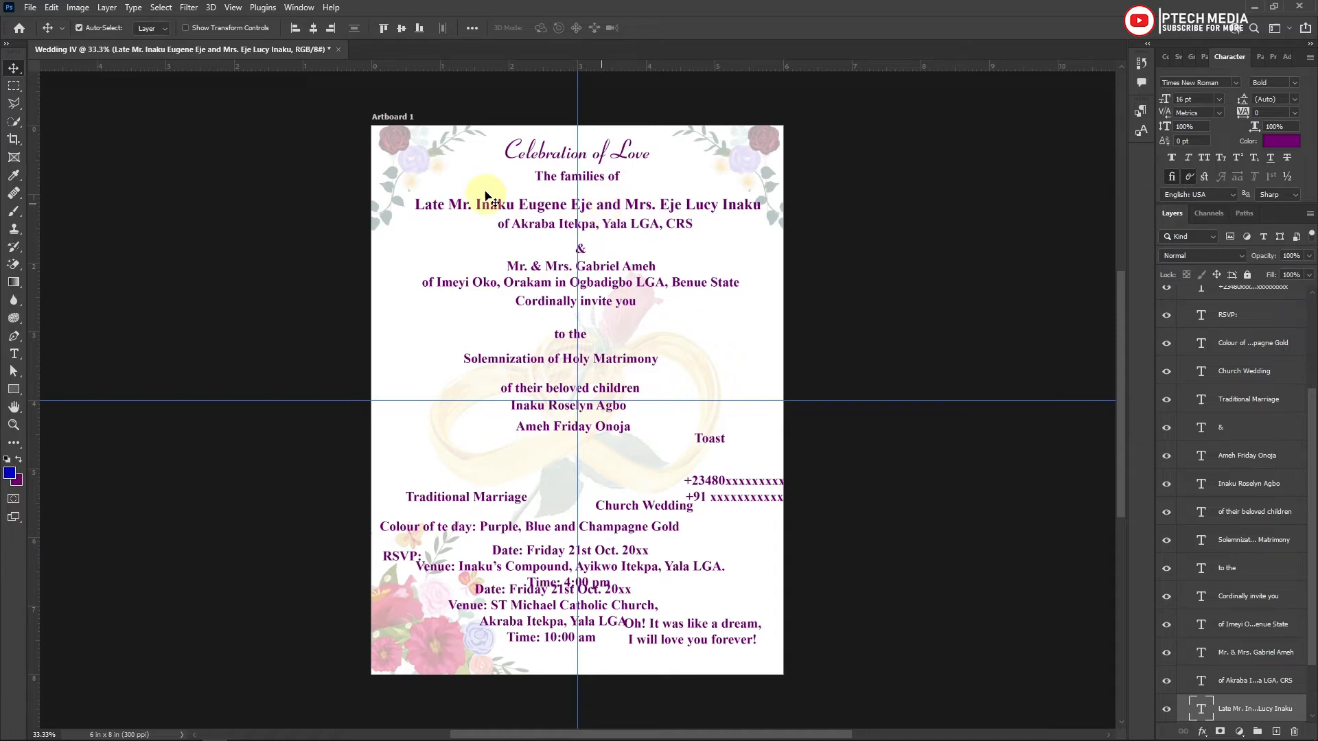
Centre the first family's parent names line horizontally on the artboard.
{"action": "left_click", "coordinate": [420, 159]}
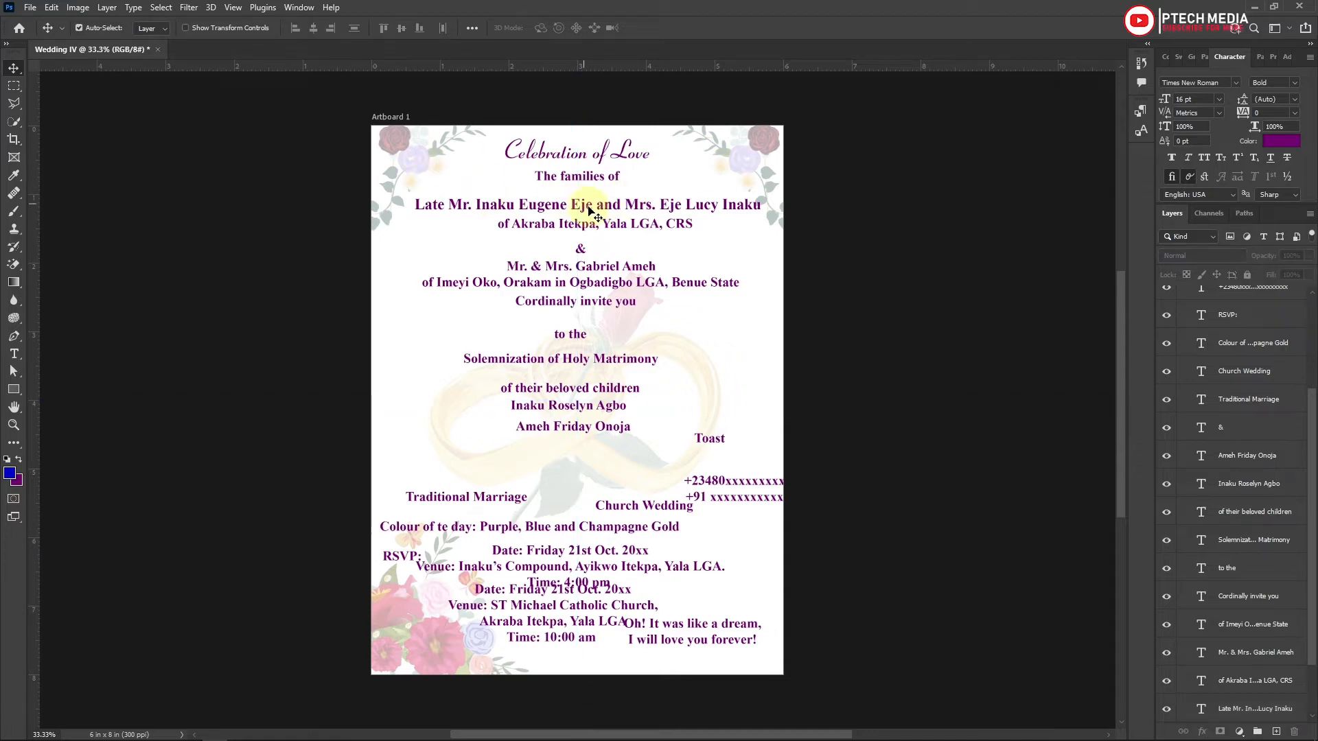
{"action": "left_click", "coordinate": [592, 214]}
{"action": "left_click", "coordinate": [313, 27]}
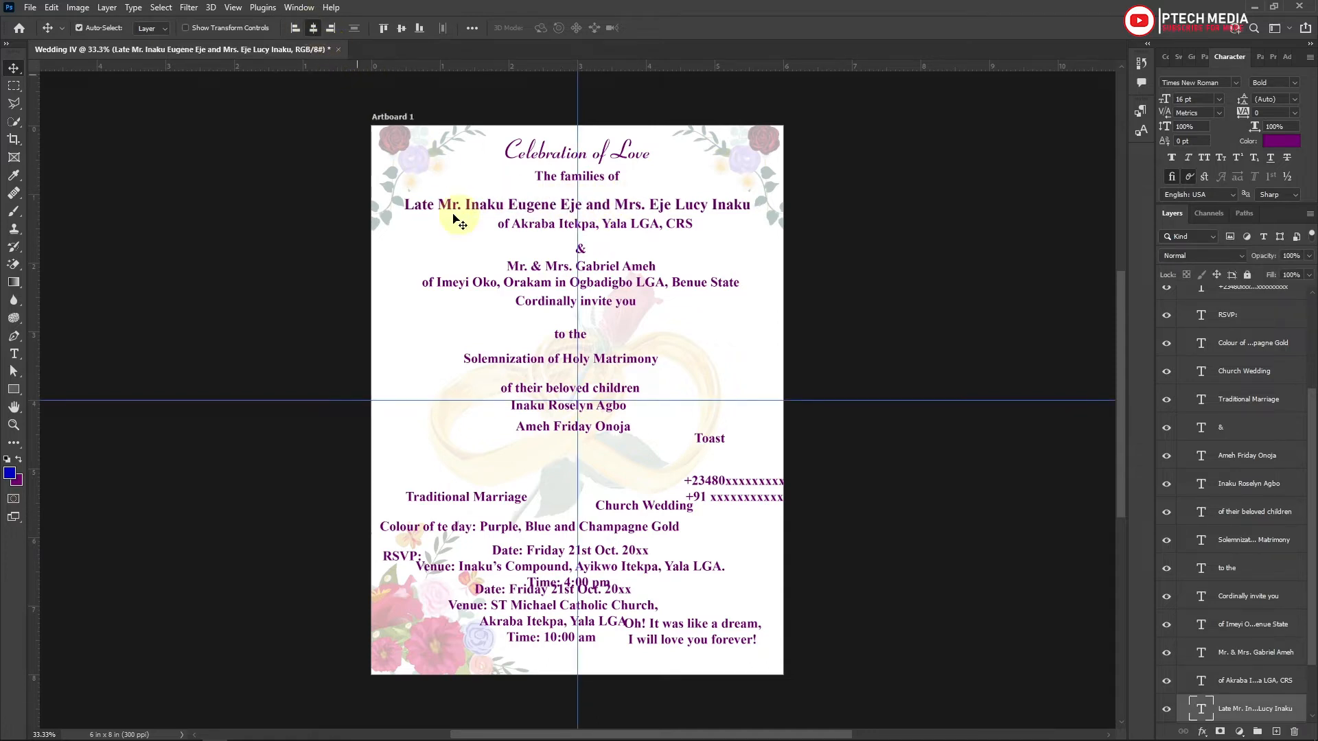
Change the first family's hometown line to 12 pt Times New Roman Bold Italic.
{"action": "left_click", "coordinate": [616, 230]}
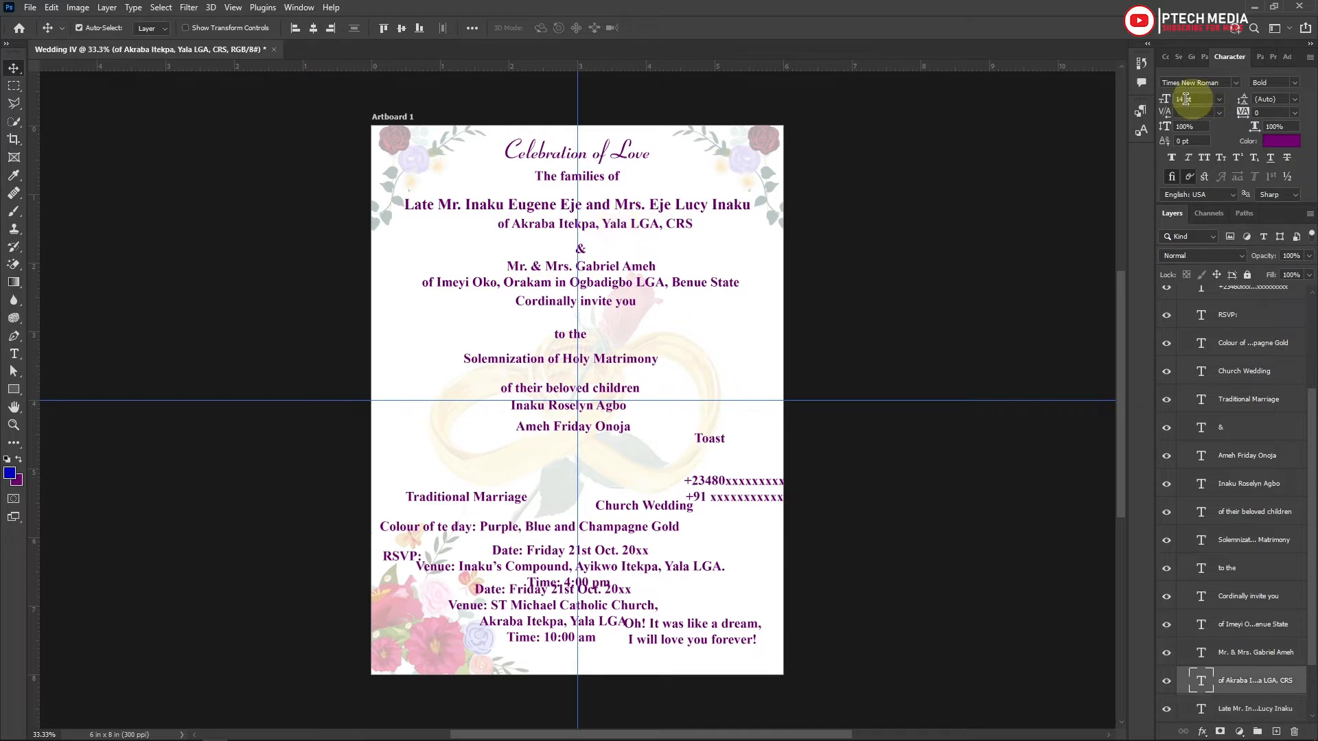
{"action": "left_click", "coordinate": [1159, 107]}
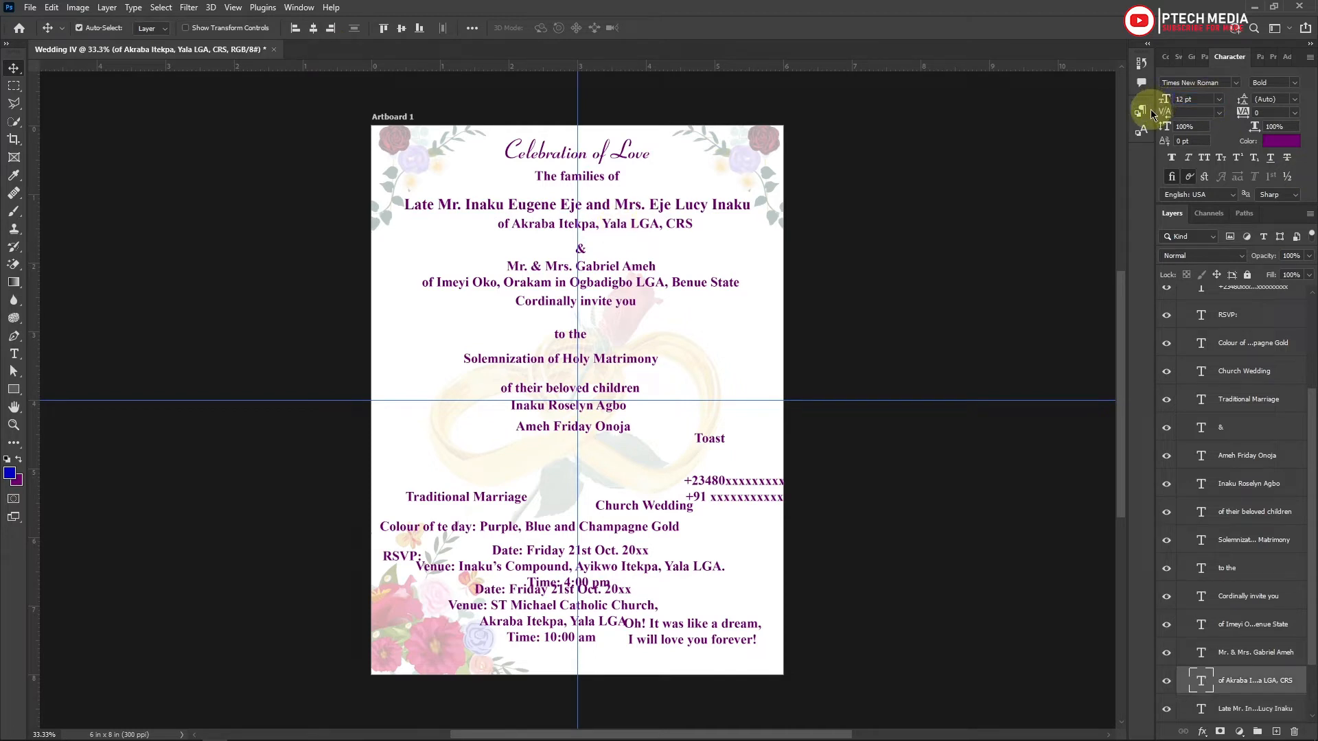
{"action": "left_click", "coordinate": [1295, 83]}
{"action": "left_click", "coordinate": [1282, 136]}
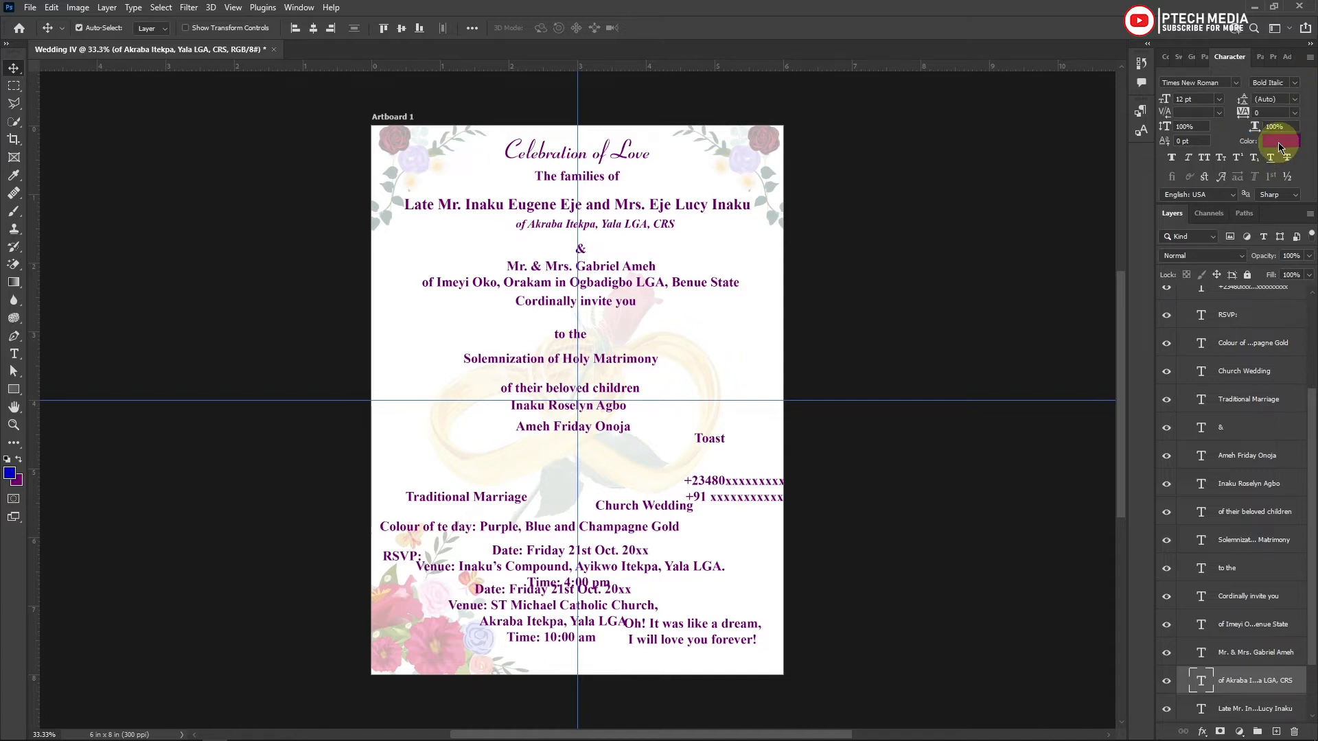
Recolour the first family's hometown line to blue #0000cd and centre it just below the parents' names.
{"action": "left_click", "coordinate": [1279, 145]}
{"action": "left_click", "coordinate": [10, 472]}
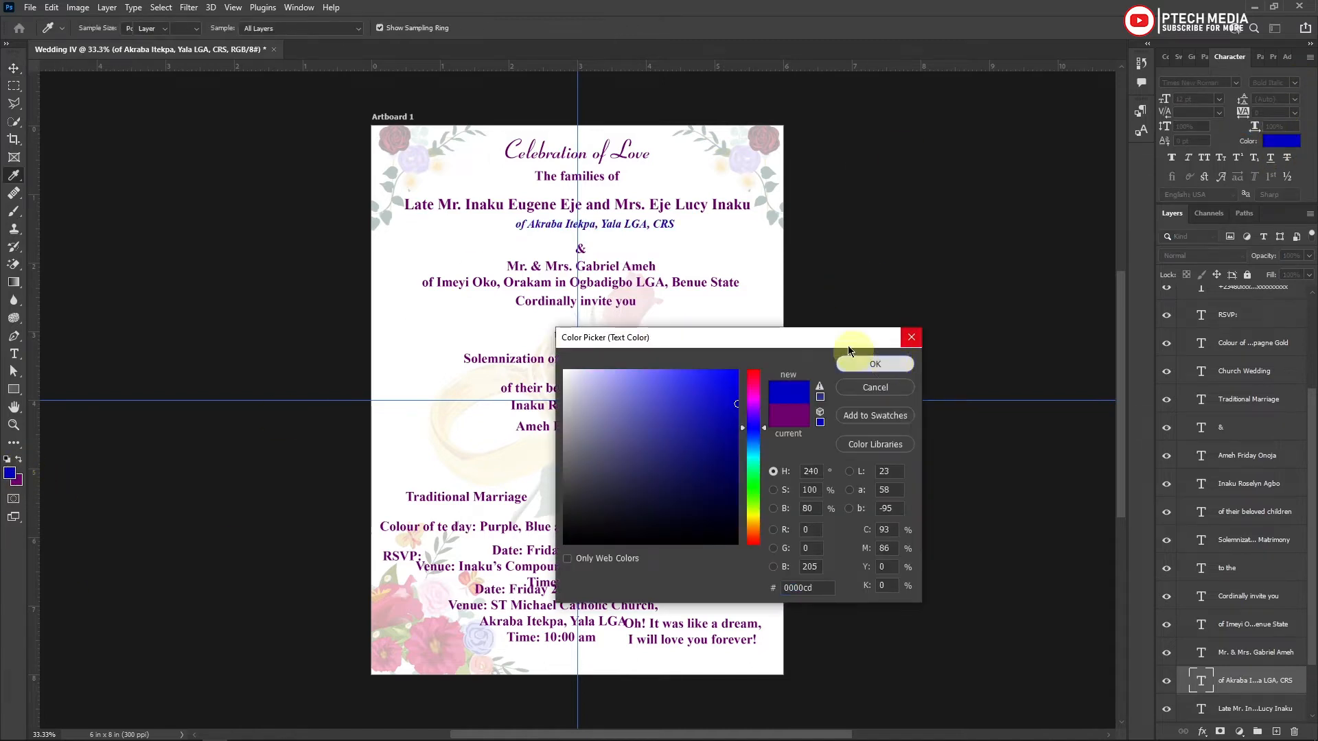
{"action": "left_click", "coordinate": [851, 359]}
{"action": "key", "text": "v"}
{"action": "left_click", "coordinate": [316, 29]}
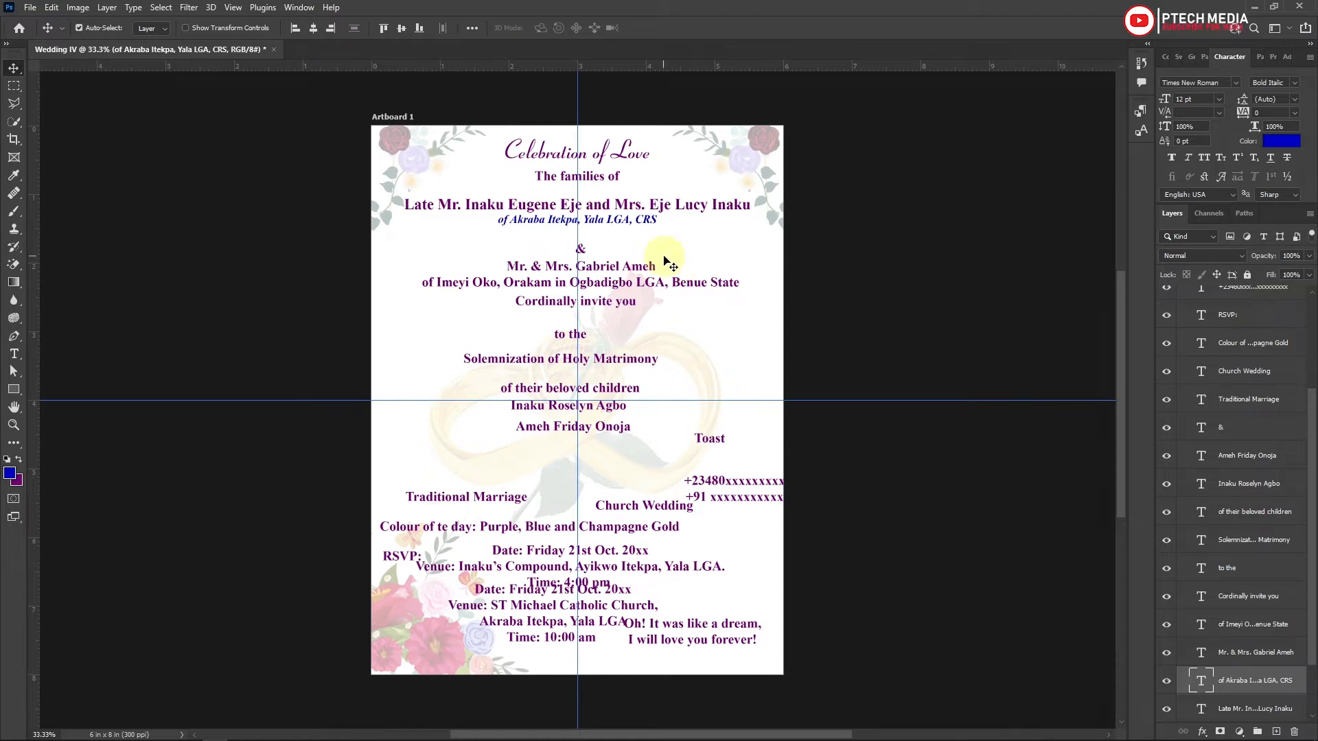
Set both families' parent names lines to 15 pt.
{"action": "left_click", "coordinate": [658, 213]}
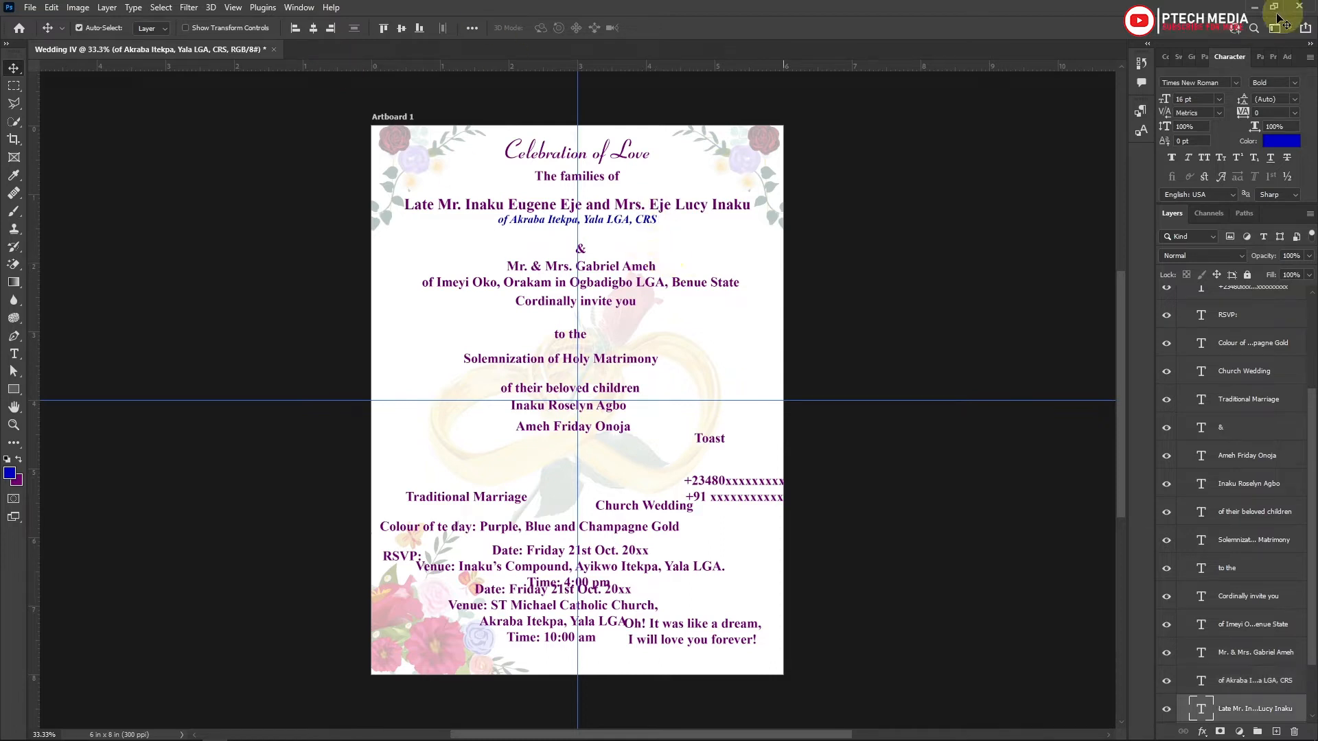
{"action": "left_click", "coordinate": [628, 268], "text": "shift"}
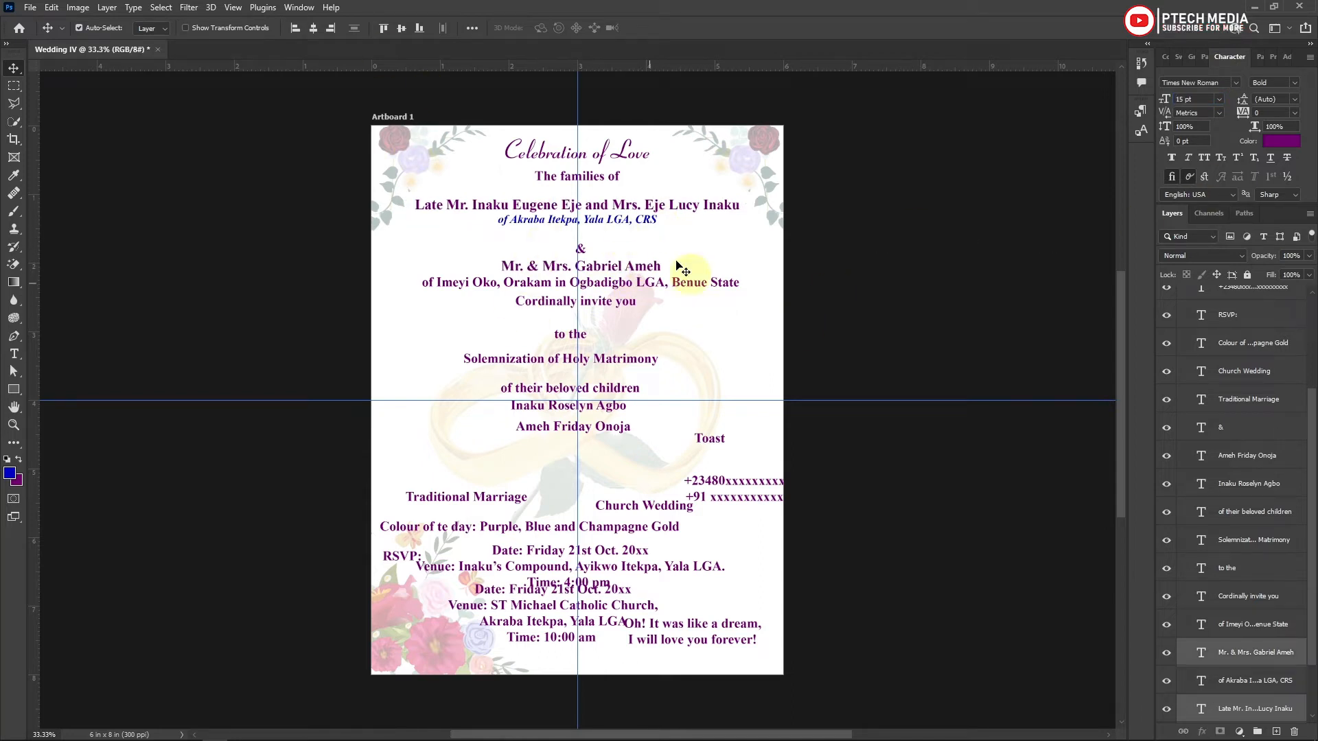
Format both families' hometown lines as 12 pt Times New Roman Bold Italic in blue #0000cd.
{"action": "left_click", "coordinate": [617, 220]}
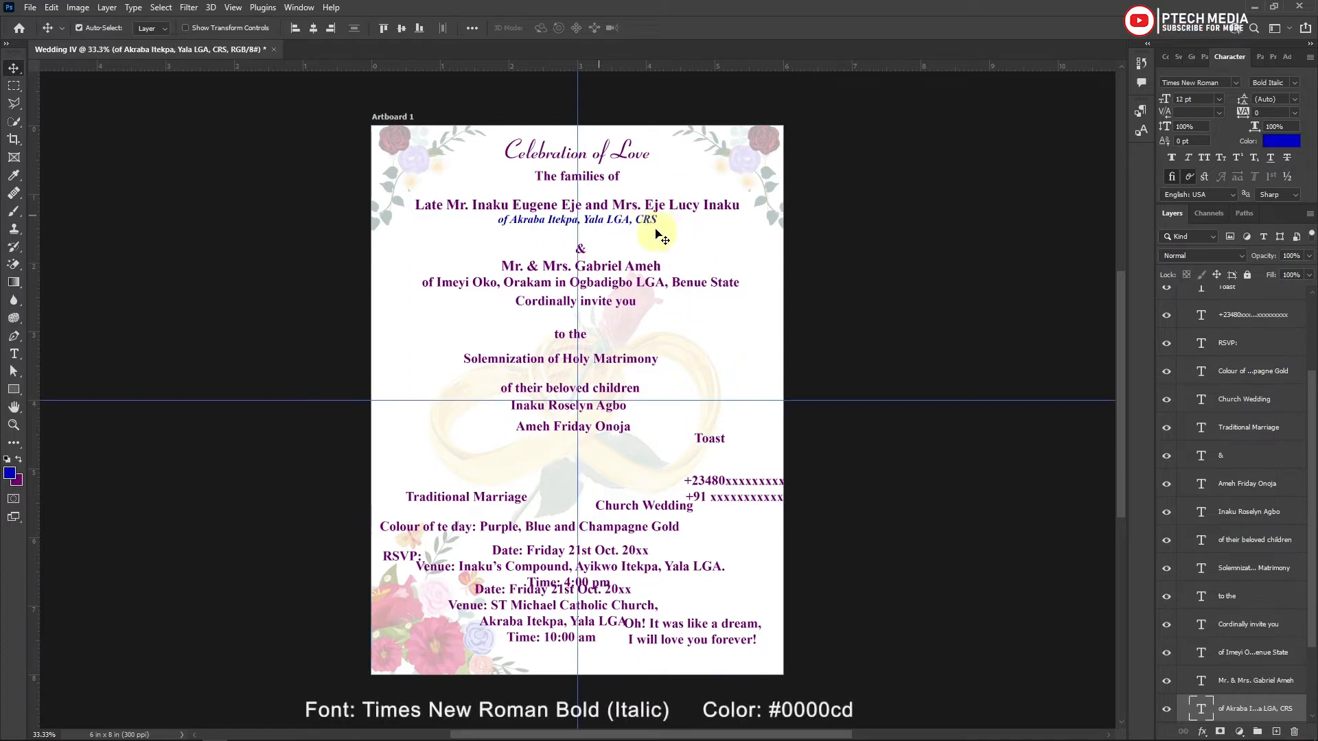
{"action": "left_click", "coordinate": [709, 284], "text": "shift"}
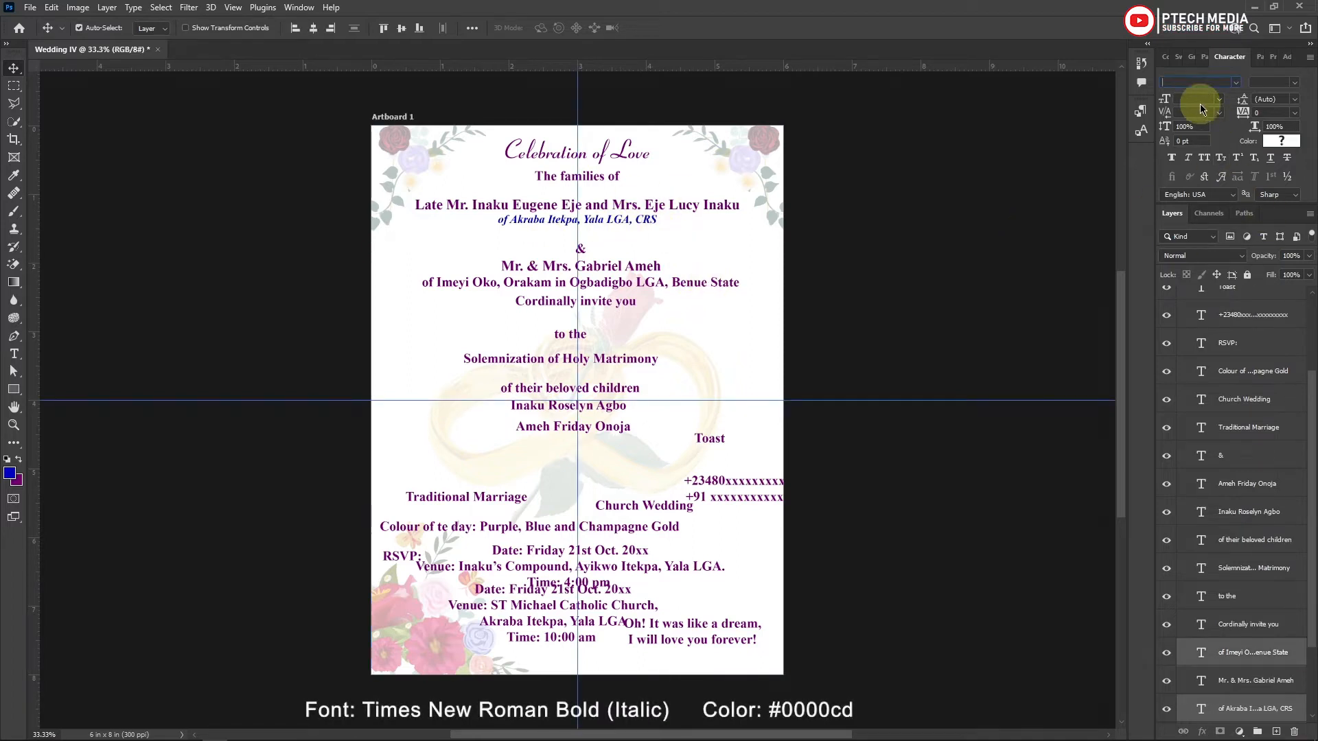
{"action": "left_click", "coordinate": [1181, 153]}
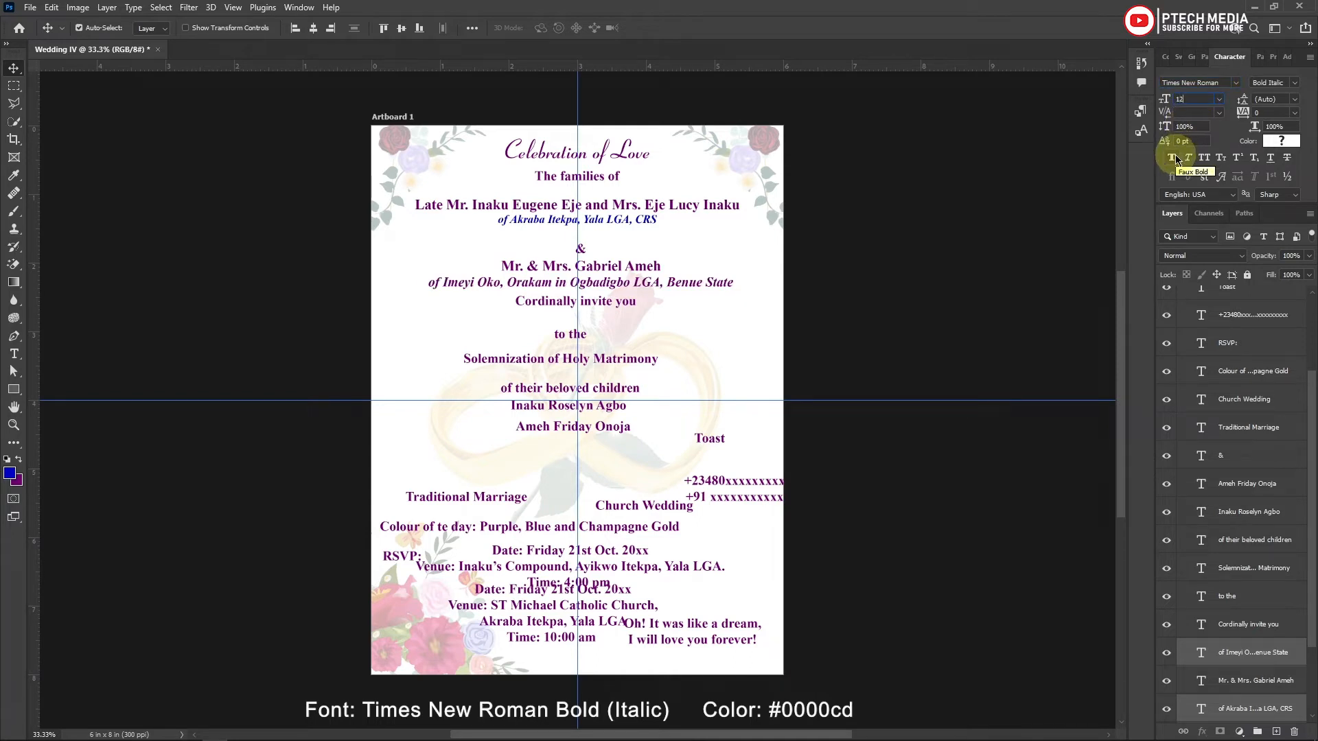
{"action": "left_click", "coordinate": [1175, 159]}
{"action": "left_click", "coordinate": [1277, 140]}
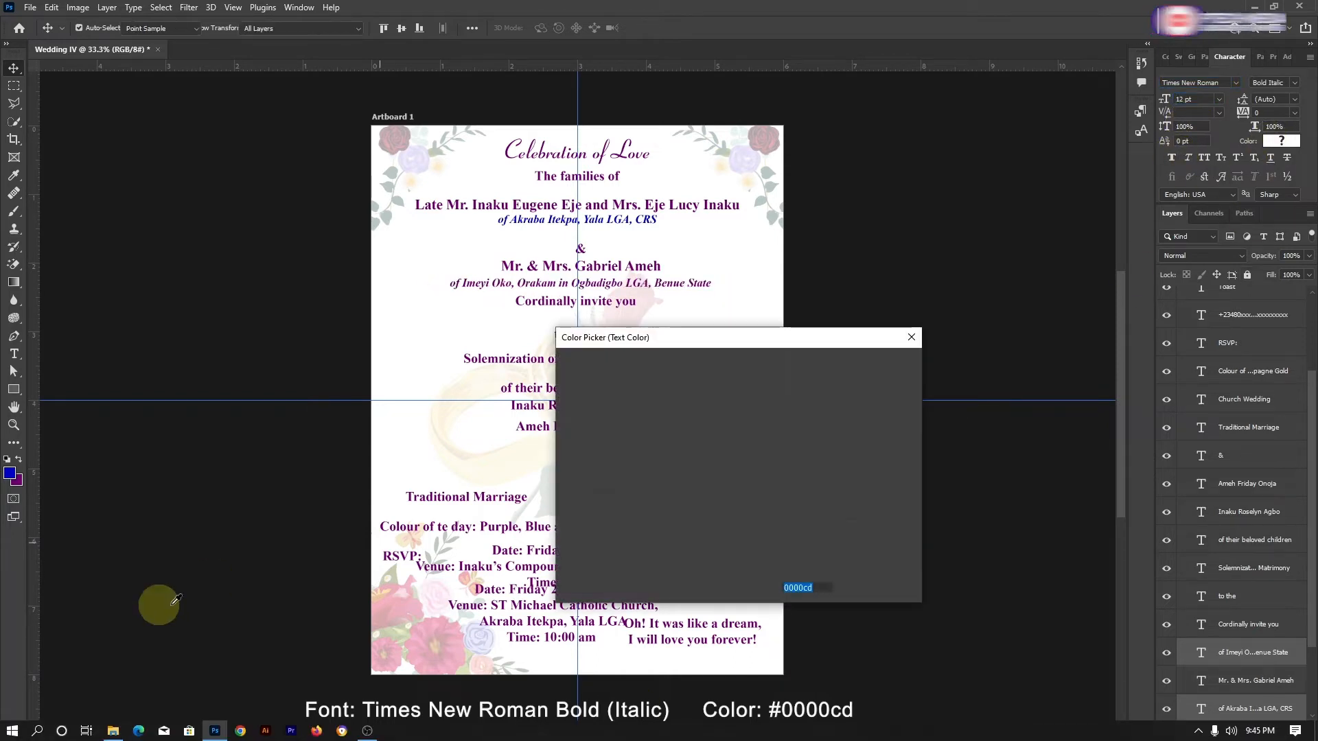
{"action": "left_click", "coordinate": [882, 368]}
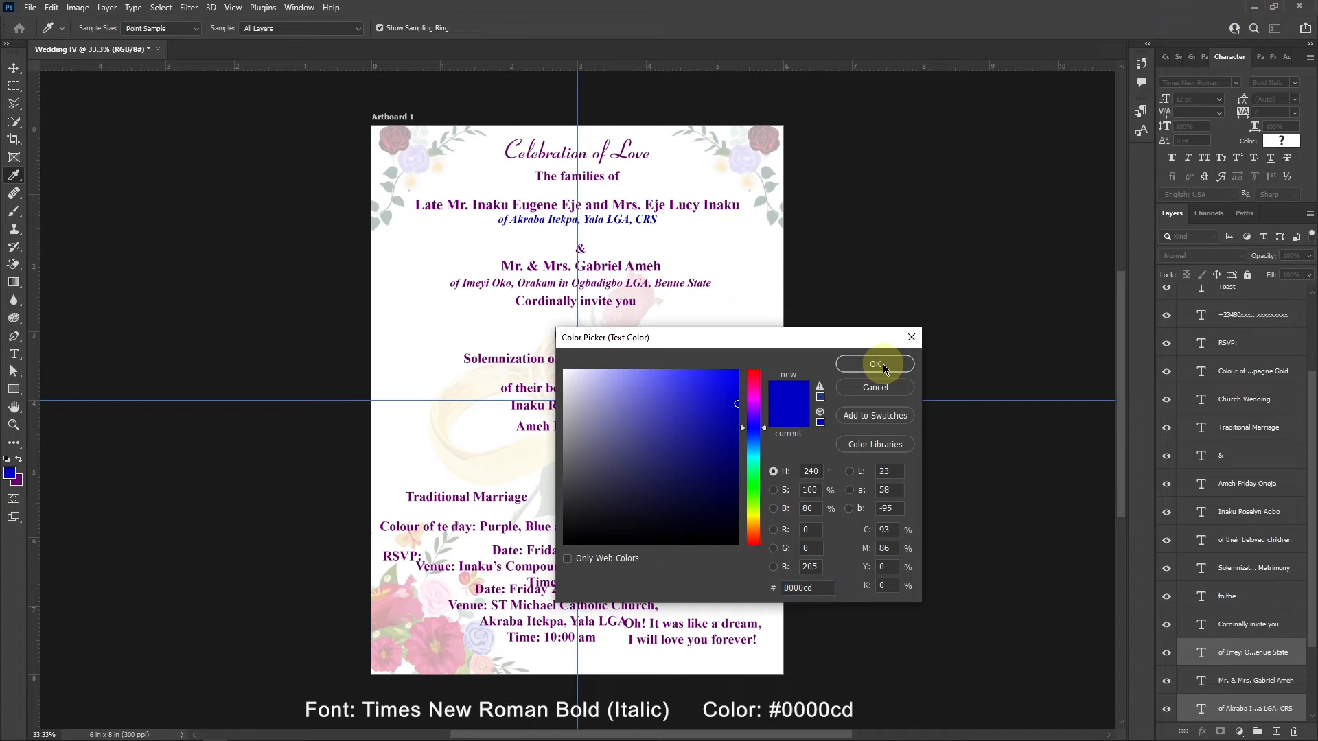
{"action": "left_click", "coordinate": [883, 368]}
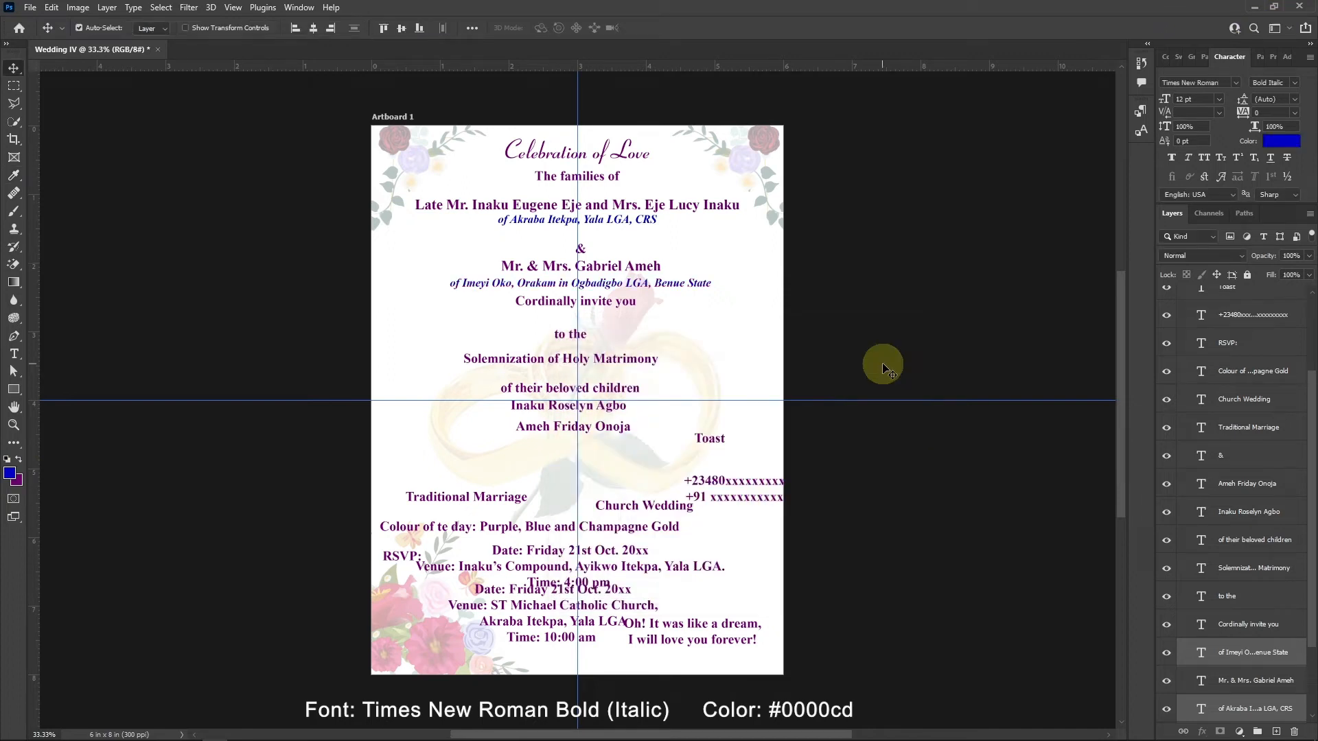
Format the ampersand between the two families as 24 pt Ribbon131 Bd BT with faux bold.
{"action": "left_click", "coordinate": [581, 253]}
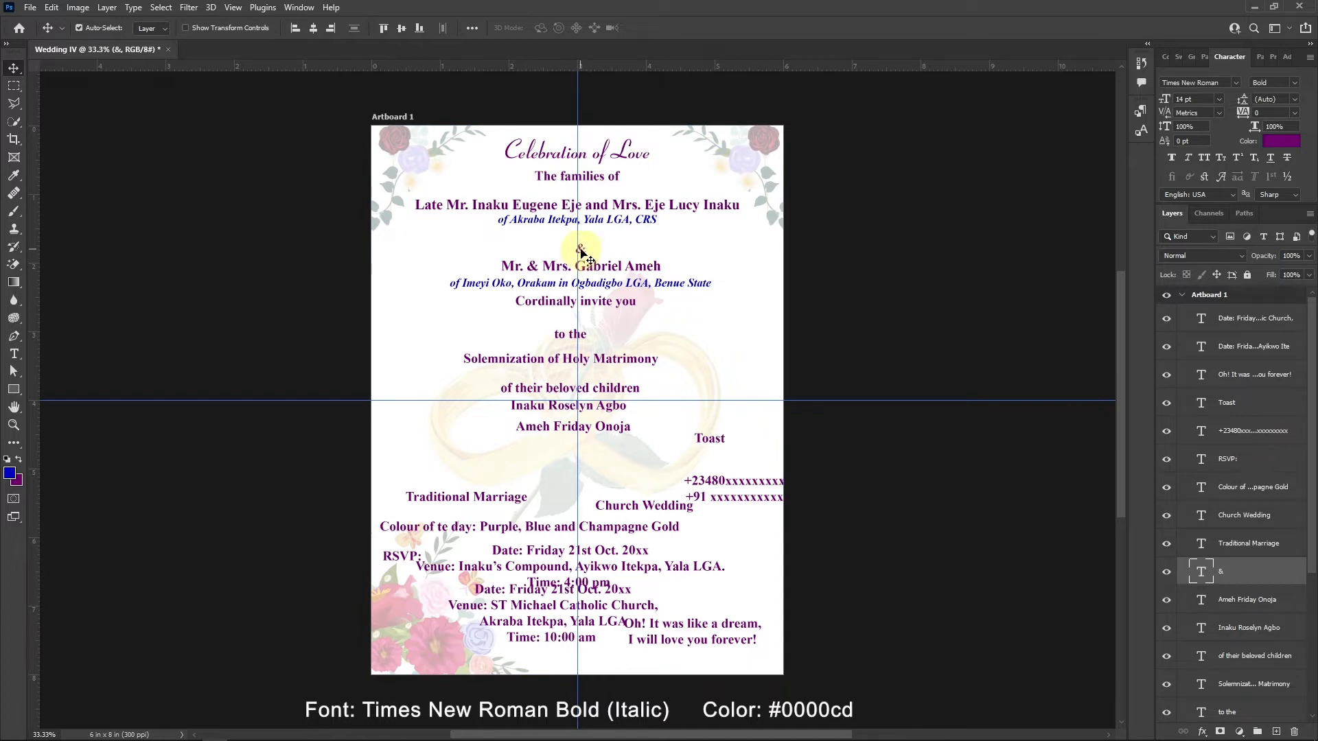
{"action": "left_click", "coordinate": [1200, 83]}
{"action": "type", "text": "ribbo"}
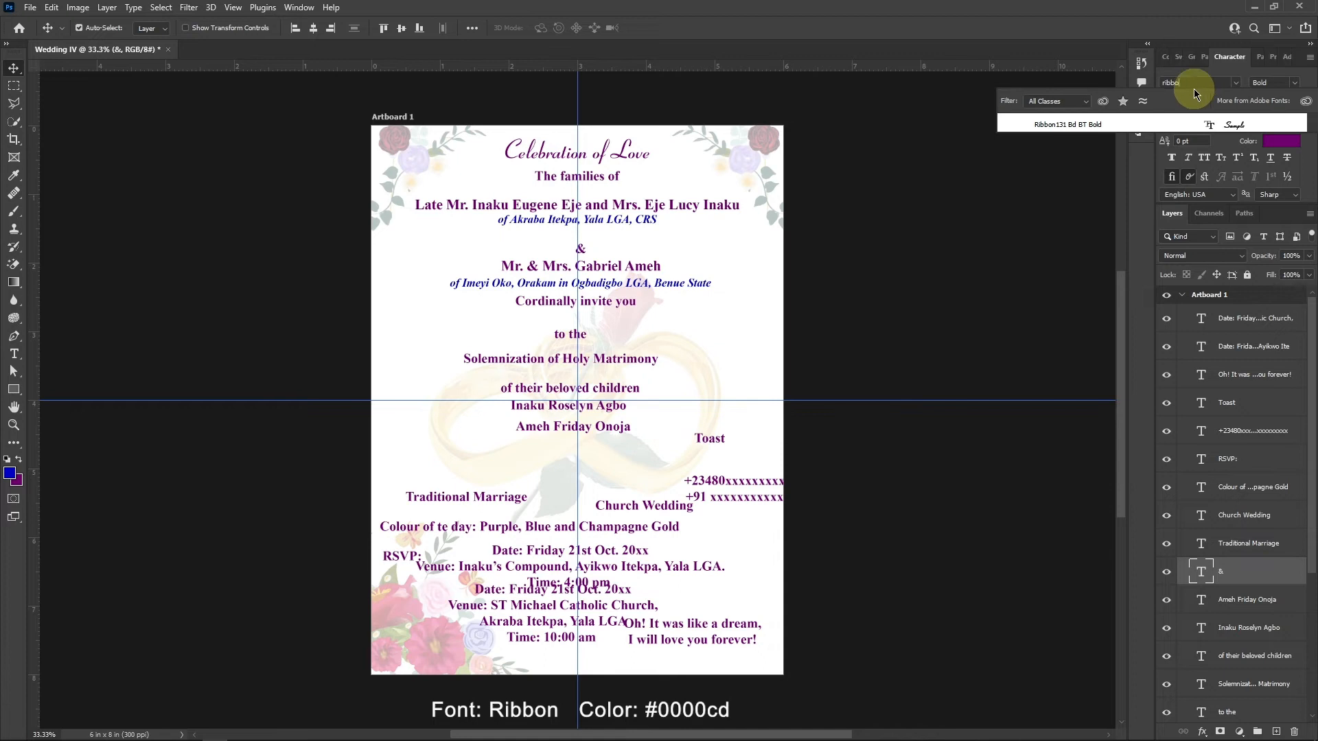
{"action": "left_click", "coordinate": [1210, 125]}
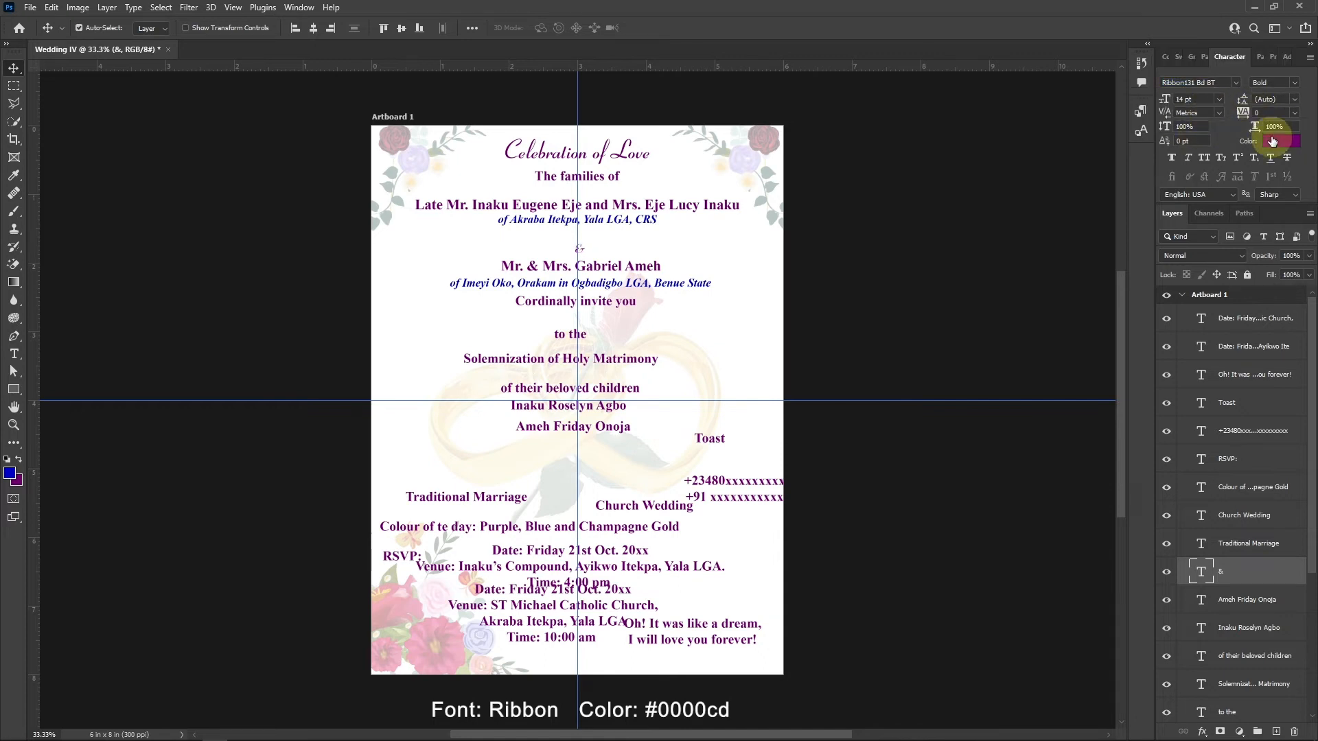
{"action": "left_click", "coordinate": [1218, 102]}
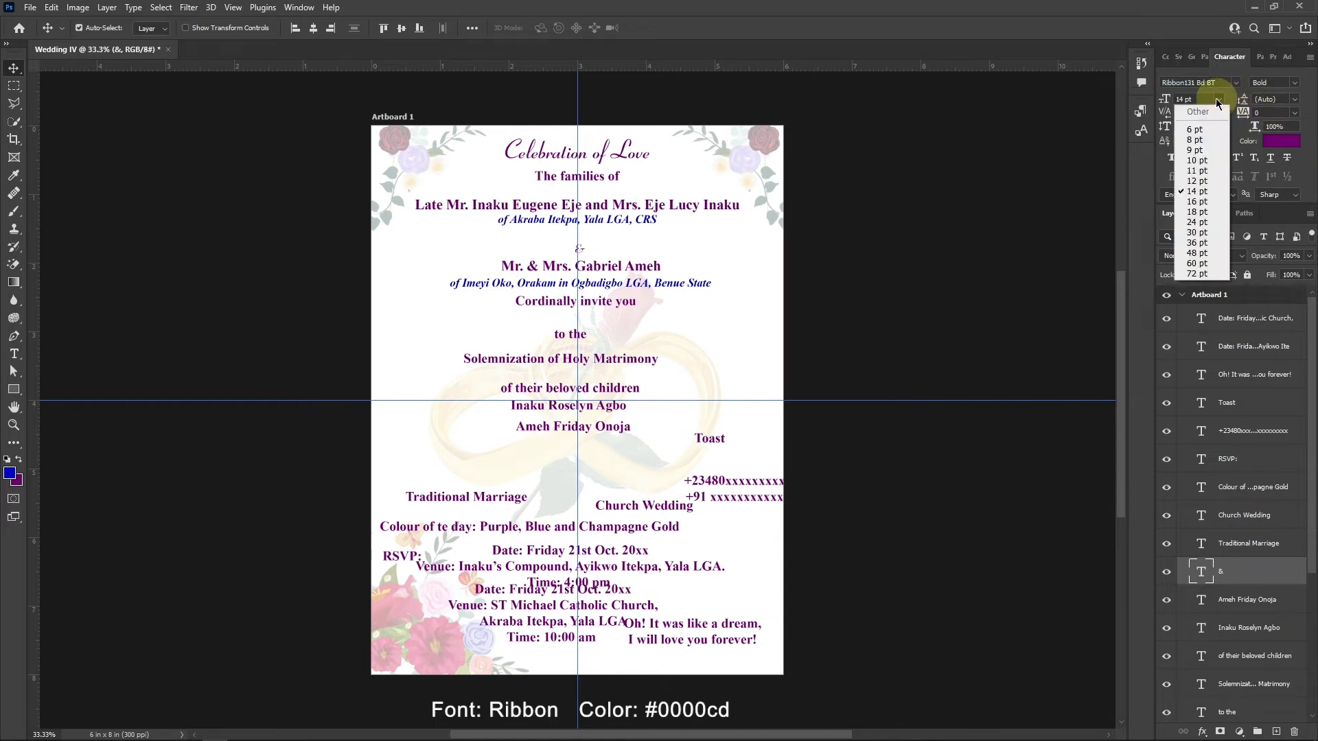
{"action": "left_click", "coordinate": [1207, 221]}
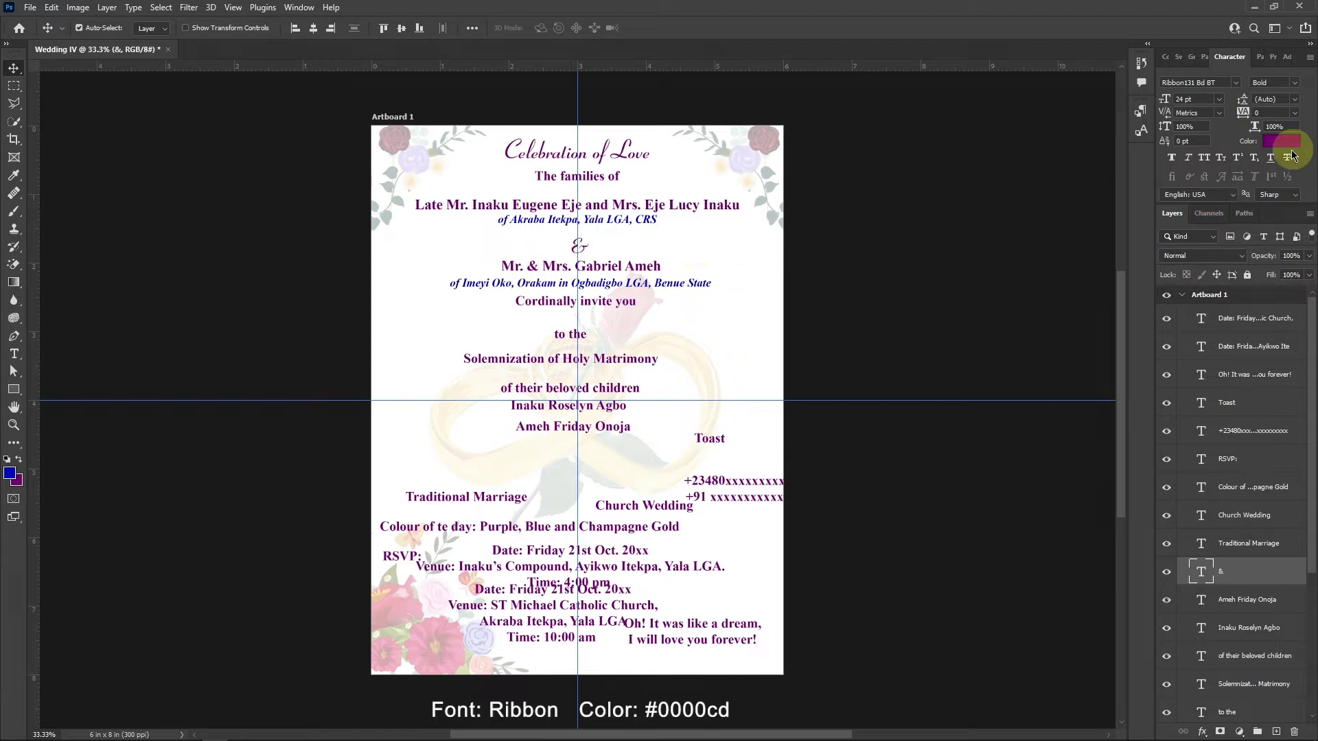
{"action": "left_click", "coordinate": [1172, 162]}
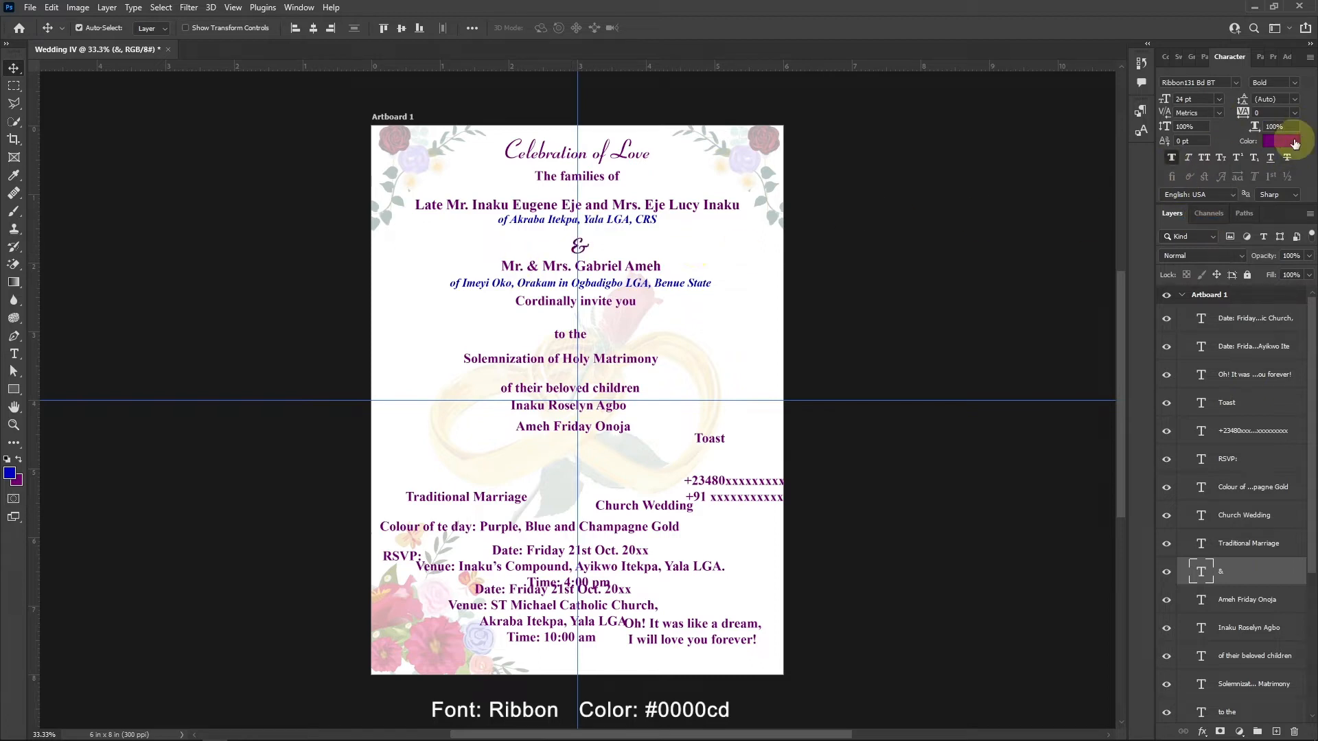
Recolour the ampersand to blue #0000cd, centre it horizontally and nudge it up under the first family's hometown line.
{"action": "left_click", "coordinate": [10, 474]}
{"action": "left_click", "coordinate": [873, 365]}
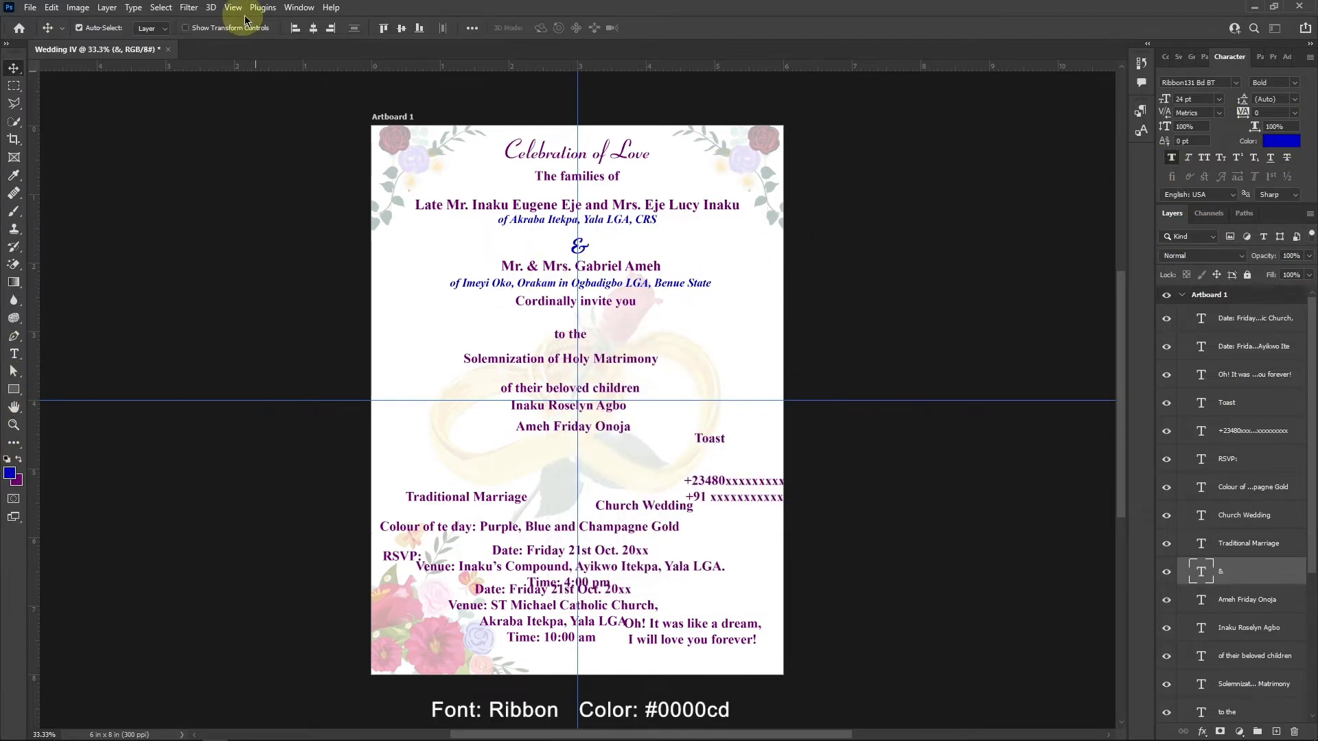
{"action": "left_click", "coordinate": [312, 28]}
{"action": "key", "text": "shift+Up"}
{"action": "key", "text": "shift+Up"}
{"action": "key", "text": "shift+Up"}
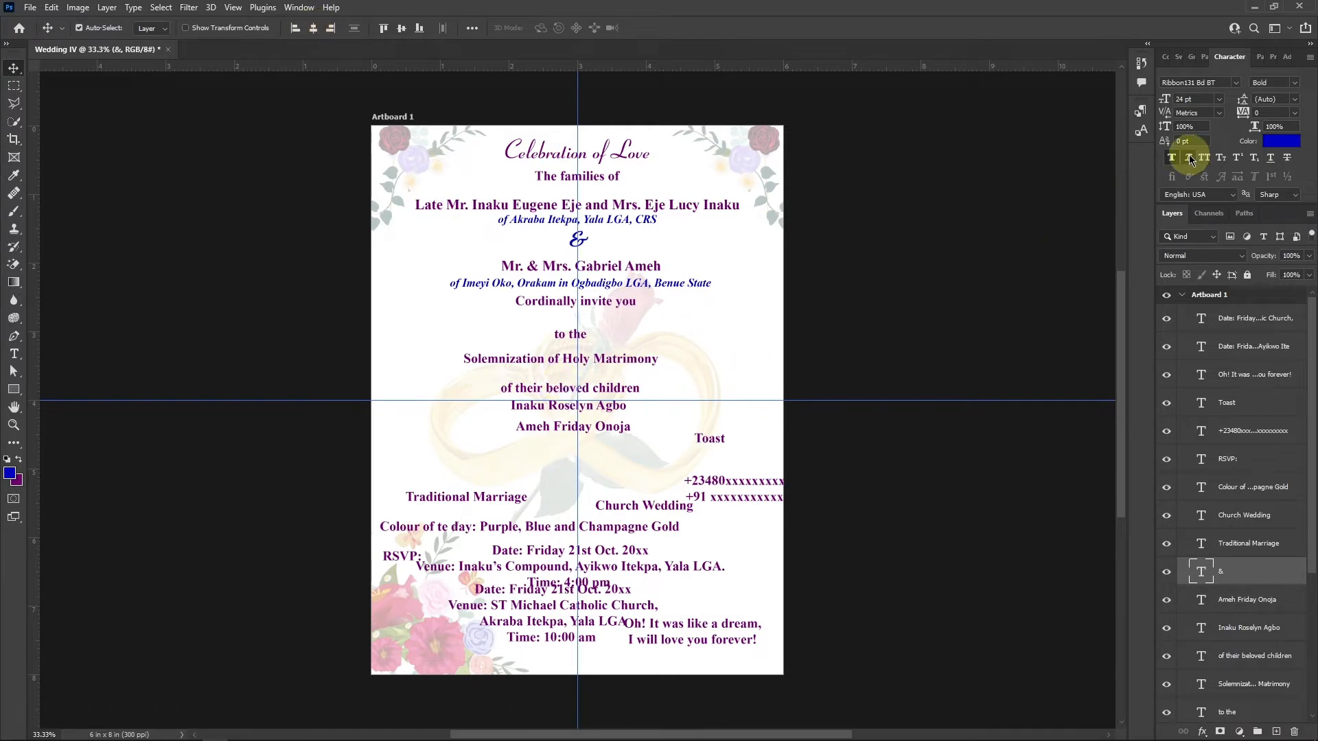
Move the second family's parent names and hometown lines up beneath the ampersand and centre them horizontally.
{"action": "left_click_drag", "start_coordinate": [589, 269], "coordinate": [589, 260]}
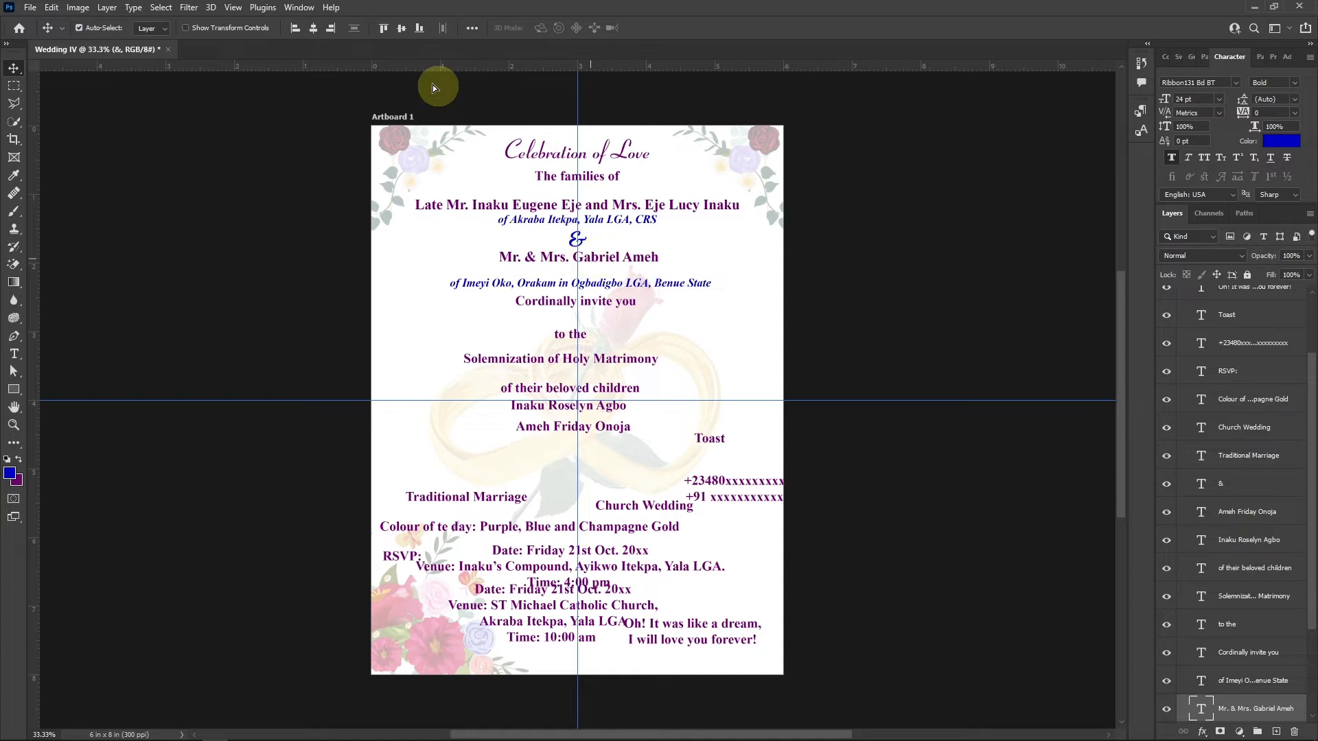
{"action": "left_click", "coordinate": [314, 29]}
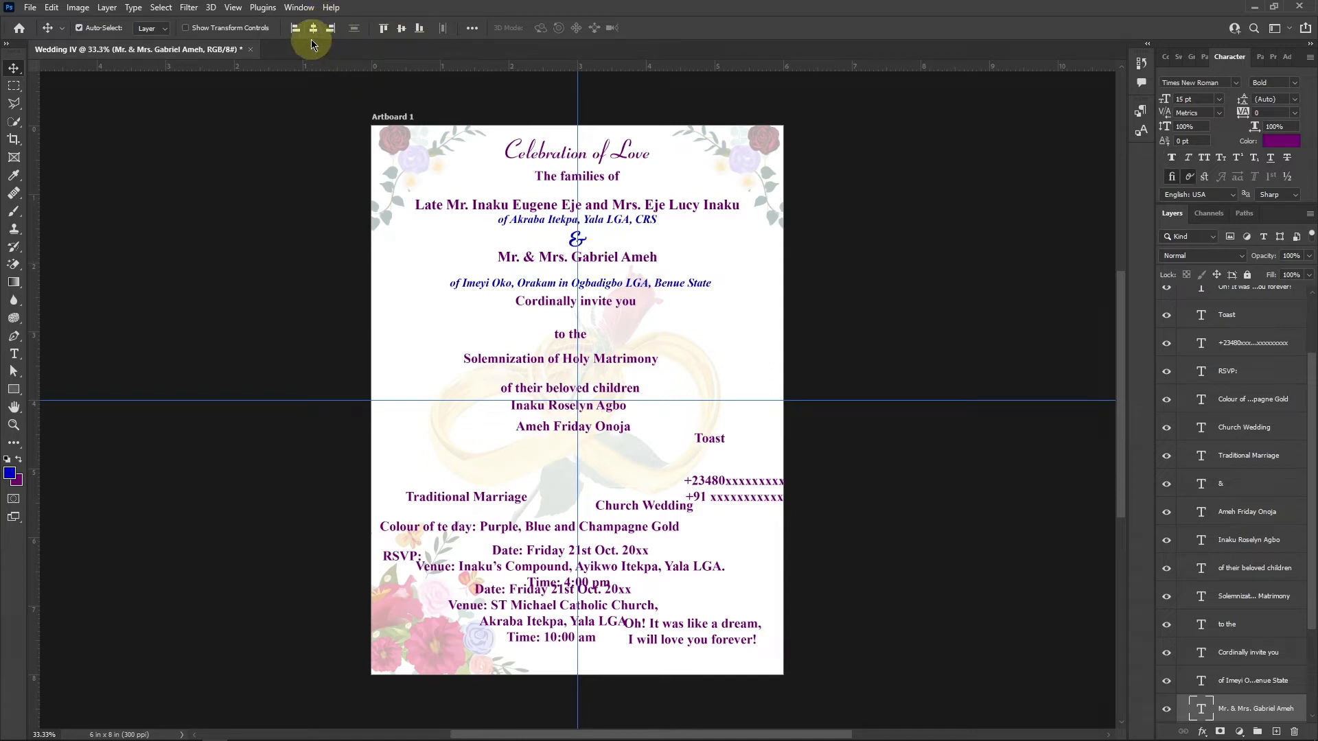
{"action": "left_click", "coordinate": [608, 290]}
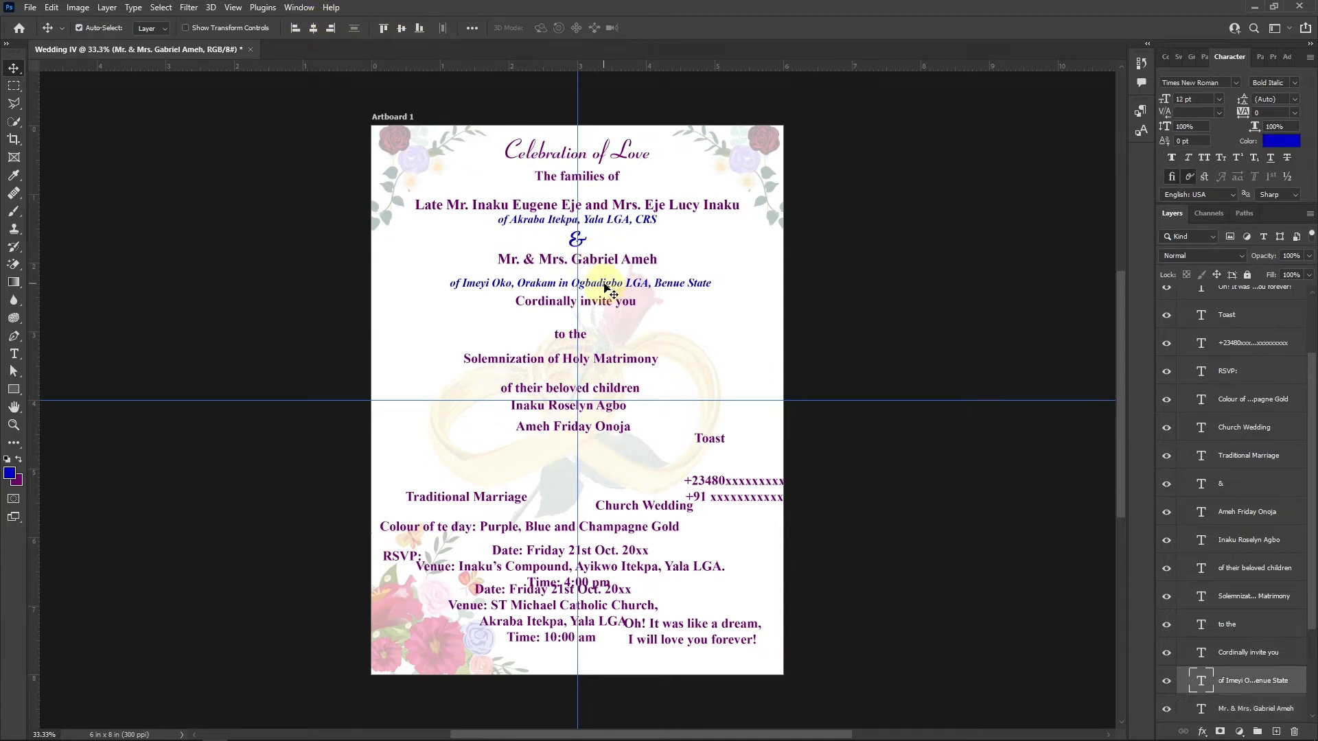
{"action": "left_click_drag", "start_coordinate": [607, 289], "coordinate": [602, 277]}
{"action": "left_click", "coordinate": [313, 29]}
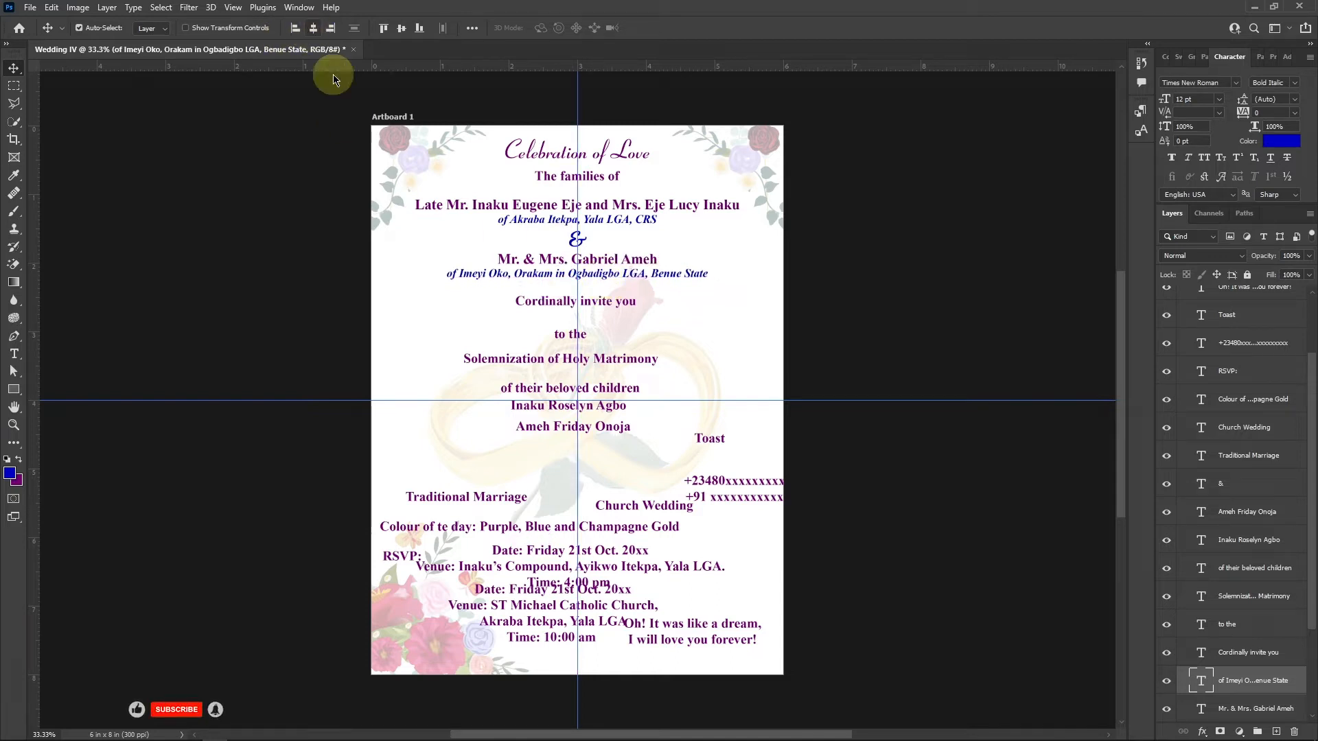
Set the "Cordinally invite you" and "to the" lines to 12 pt.
{"action": "left_click", "coordinate": [560, 309]}
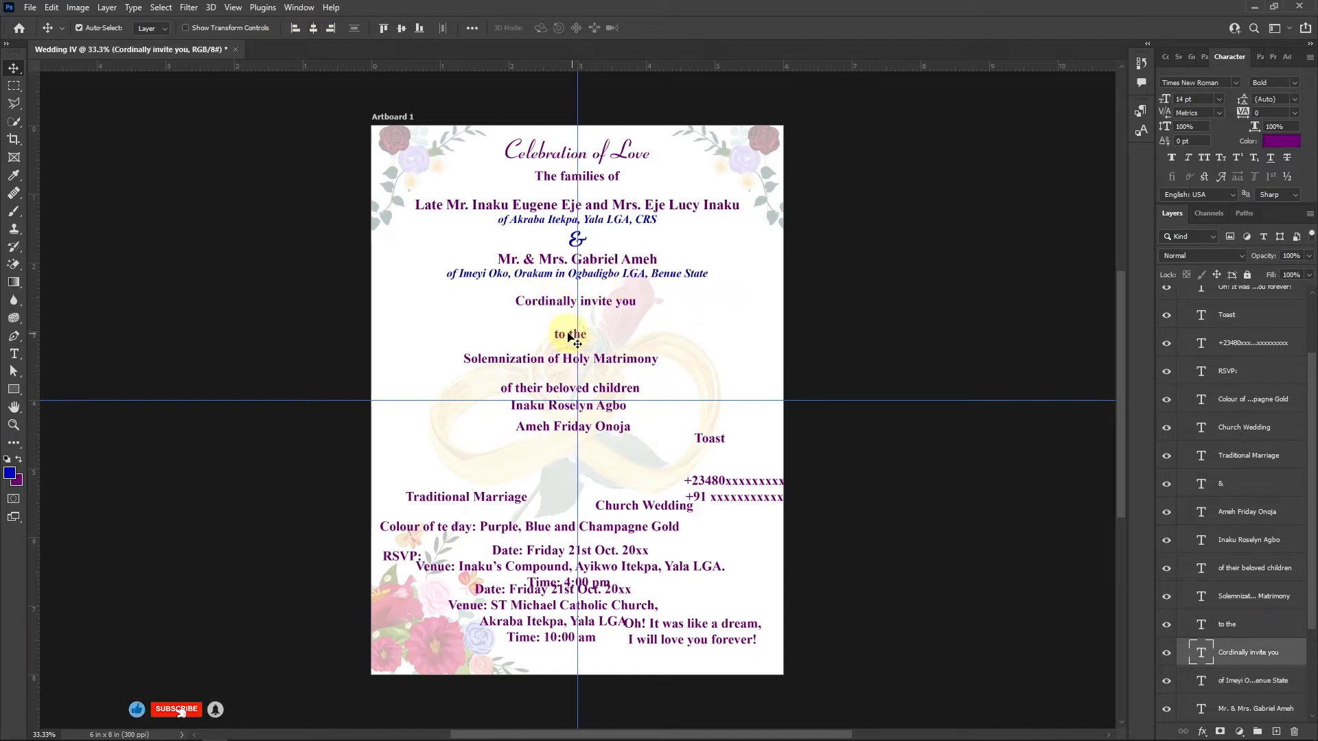
{"action": "left_click", "coordinate": [569, 338], "text": "shift"}
{"action": "left_click", "coordinate": [1166, 100]}
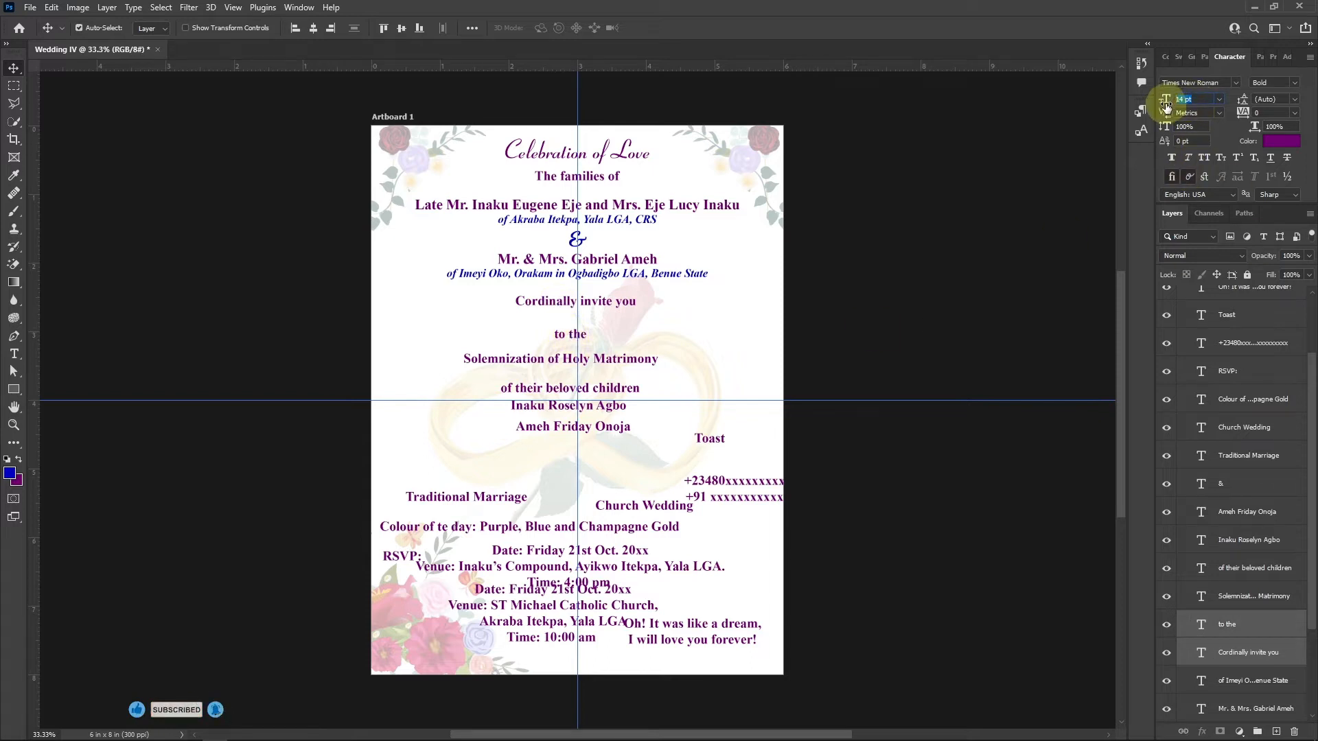
{"action": "key", "text": "Return"}
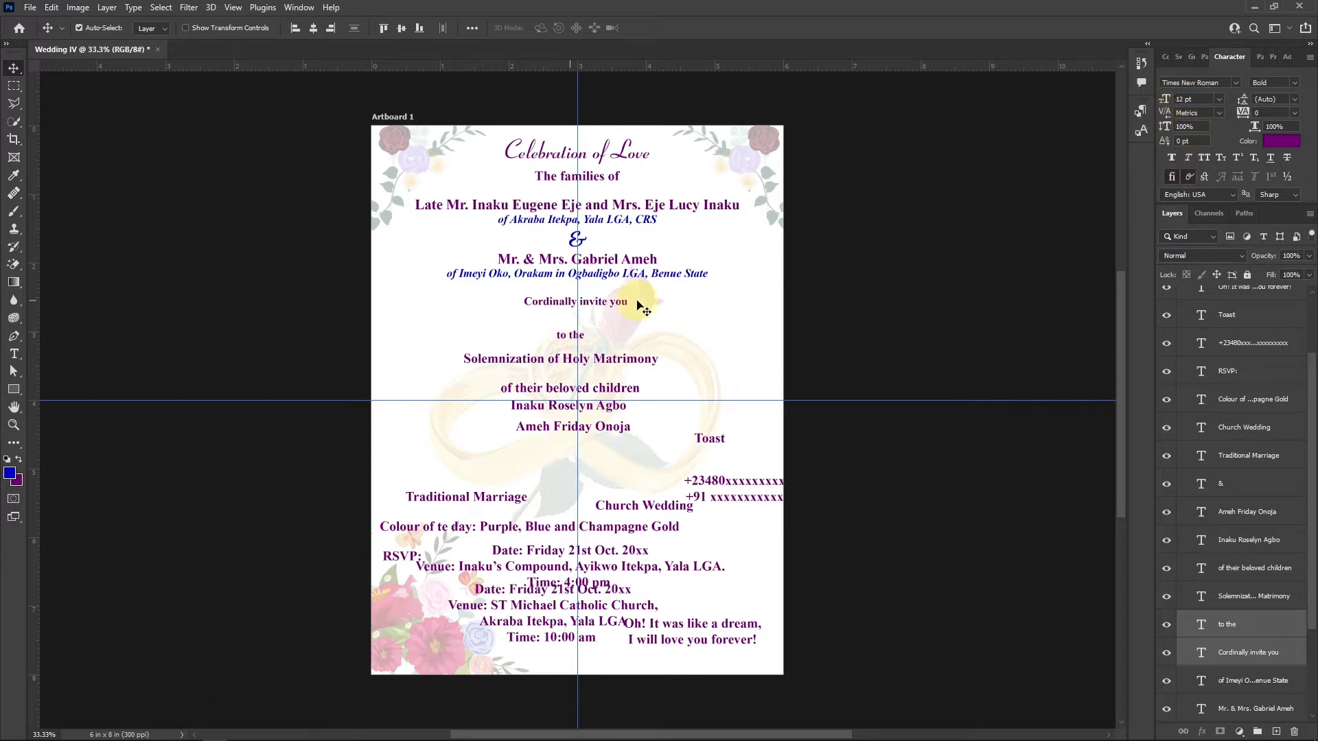
Move the "Cordinally invite you" and "to the" lines up below the second family's hometown and centre them horizontally.
{"action": "left_click_drag", "start_coordinate": [616, 306], "coordinate": [616, 297]}
{"action": "left_click", "coordinate": [569, 334]}
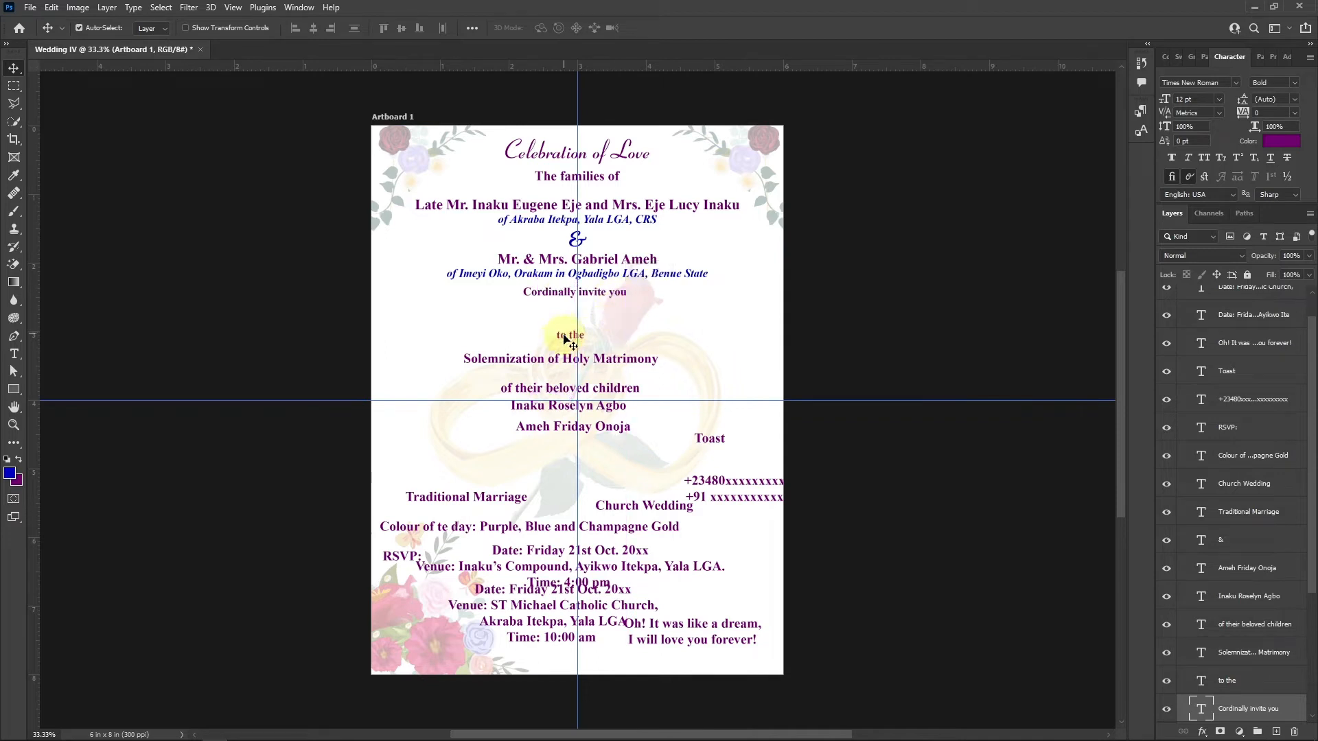
{"action": "left_click", "coordinate": [618, 300], "text": "shift"}
{"action": "left_click", "coordinate": [313, 28]}
{"action": "left_click_drag", "start_coordinate": [571, 337], "coordinate": [569, 321]}
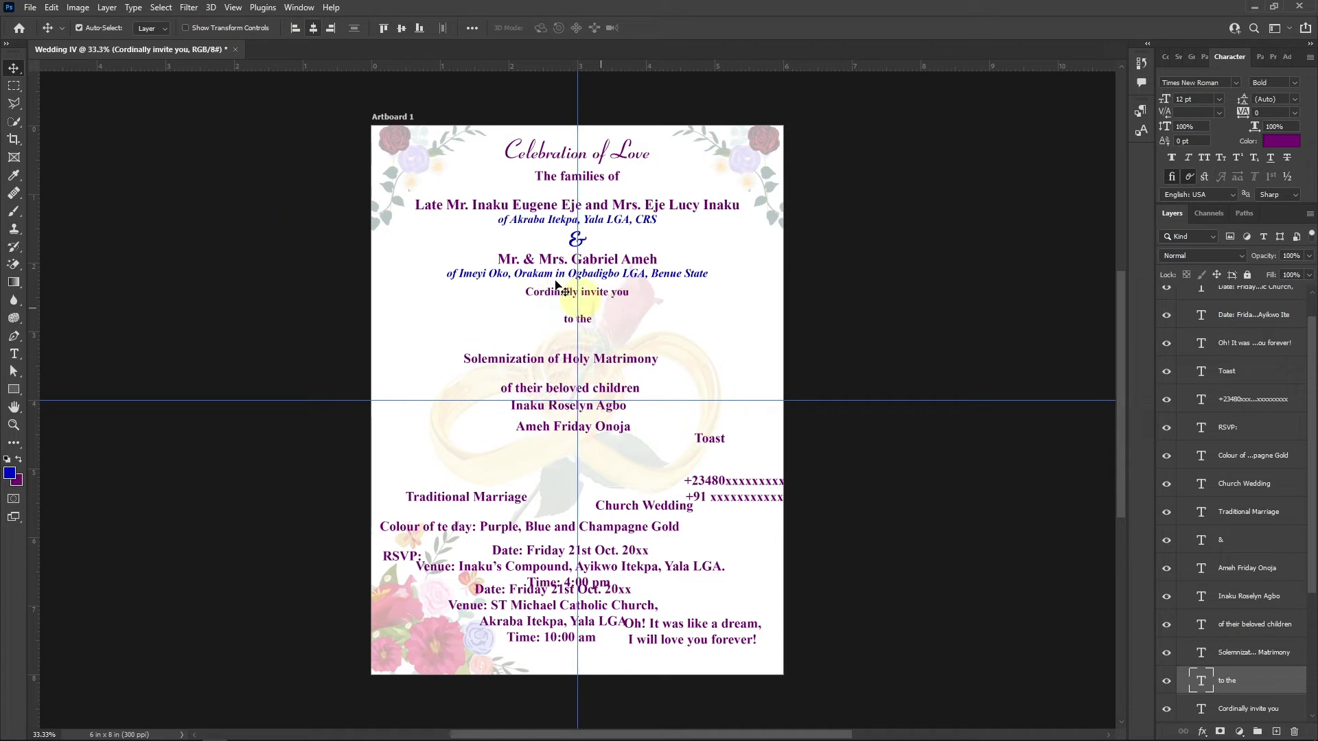
{"action": "left_click", "coordinate": [314, 32]}
Format "Solemnization of Holy Matrimony" as 30 pt Ribbon131 Bd BT and centre it just below "to the".
{"action": "left_click", "coordinate": [537, 365]}
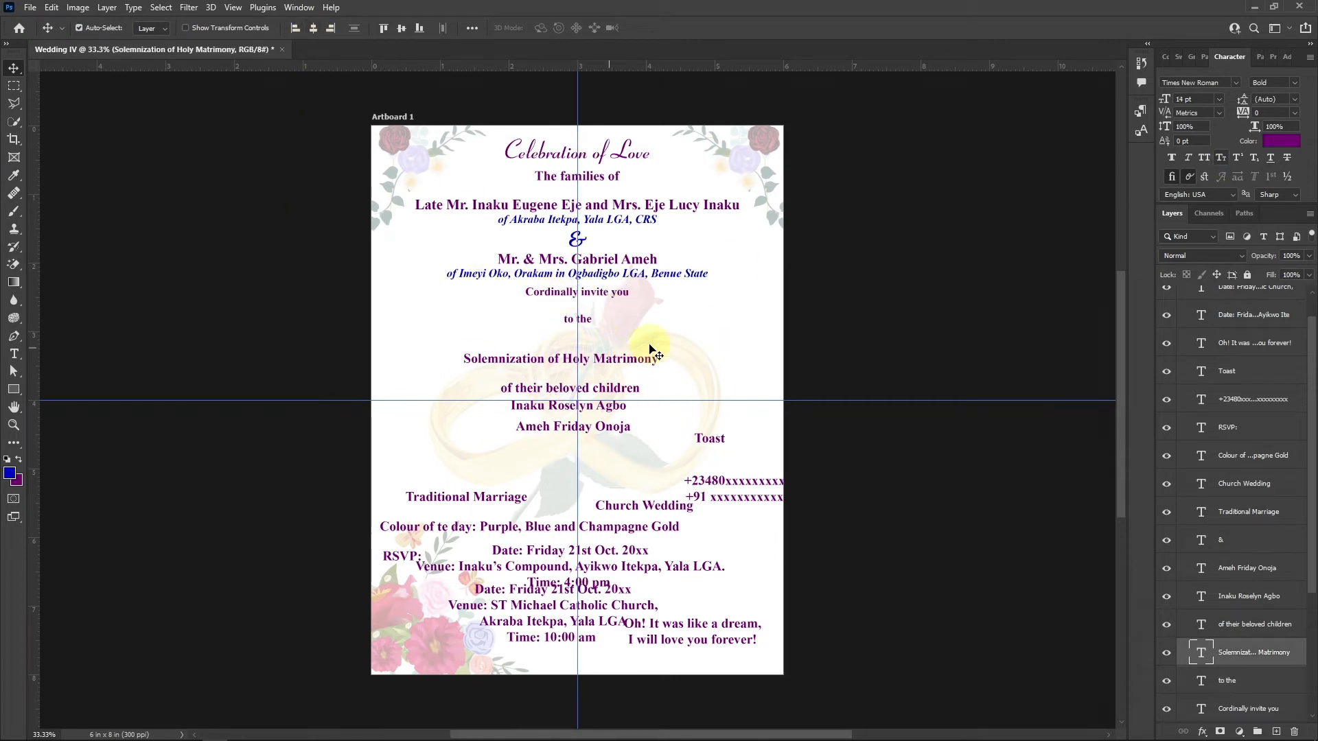
{"action": "type", "text": "ribbon"}
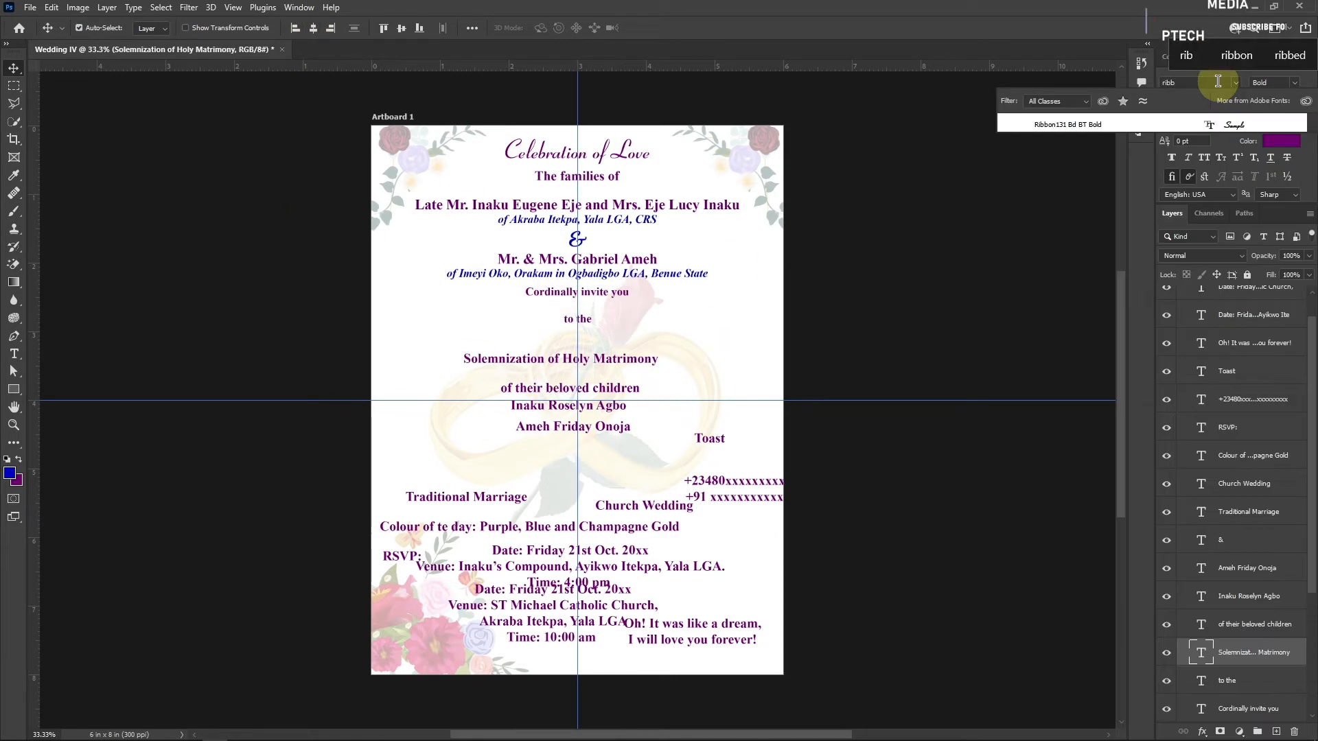
{"action": "left_click", "coordinate": [1075, 125]}
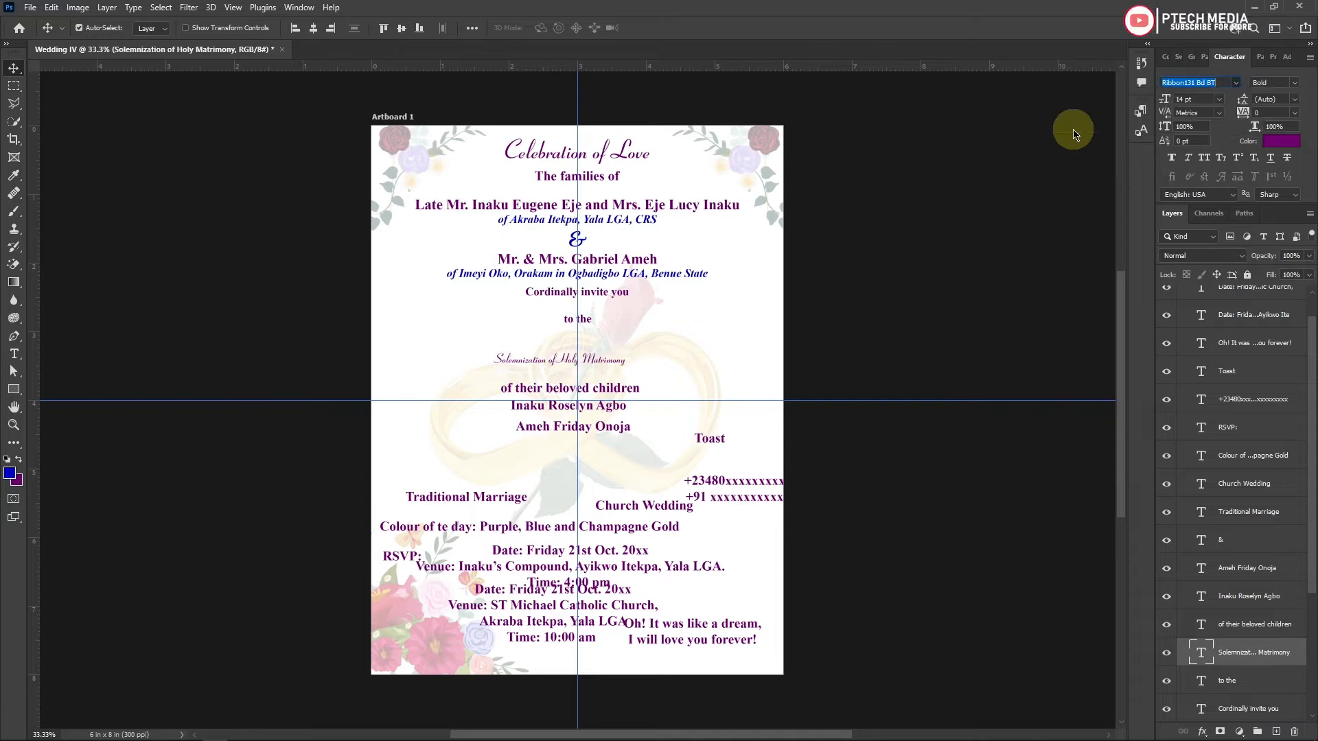
{"action": "left_click", "coordinate": [1219, 100]}
{"action": "left_click", "coordinate": [1207, 232]}
{"action": "left_click_drag", "start_coordinate": [630, 359], "coordinate": [658, 349]}
{"action": "left_click", "coordinate": [313, 29]}
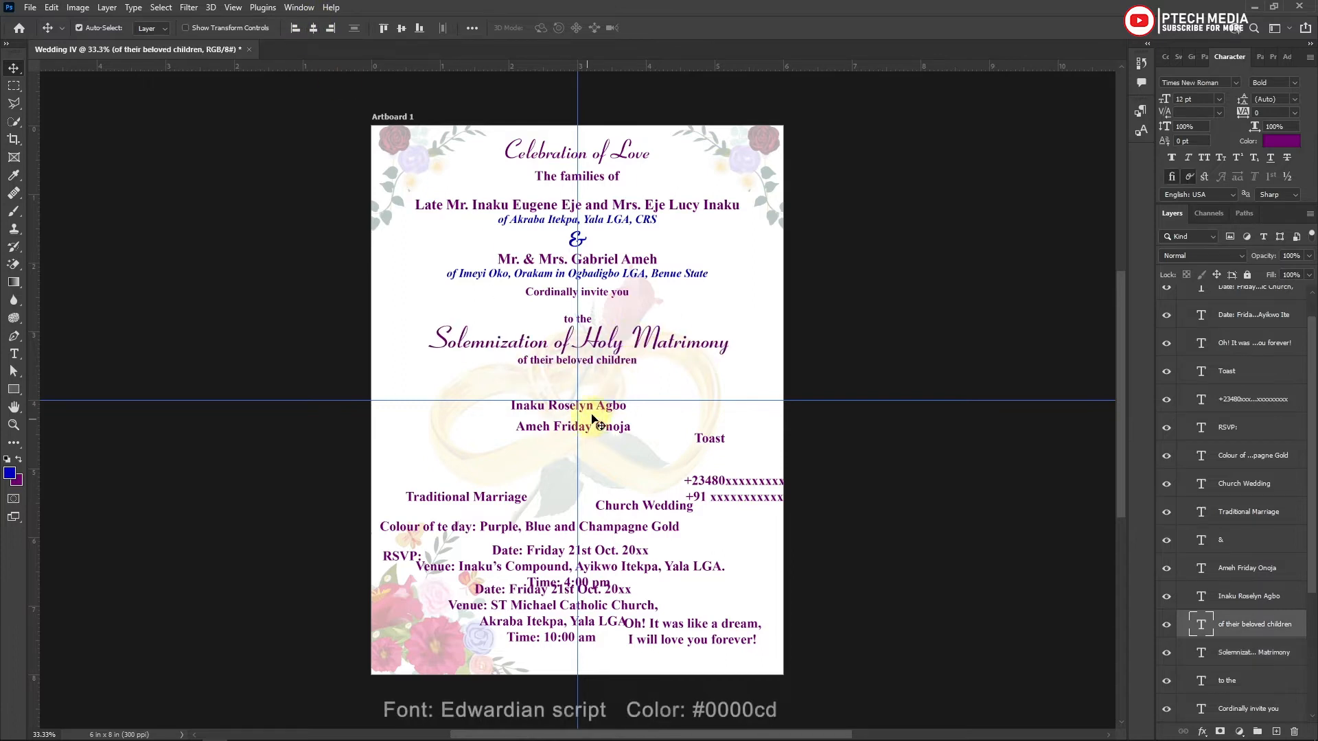
Recolour both lines of the couple's names to blue #0000cd.
{"action": "left_click", "coordinate": [603, 412]}
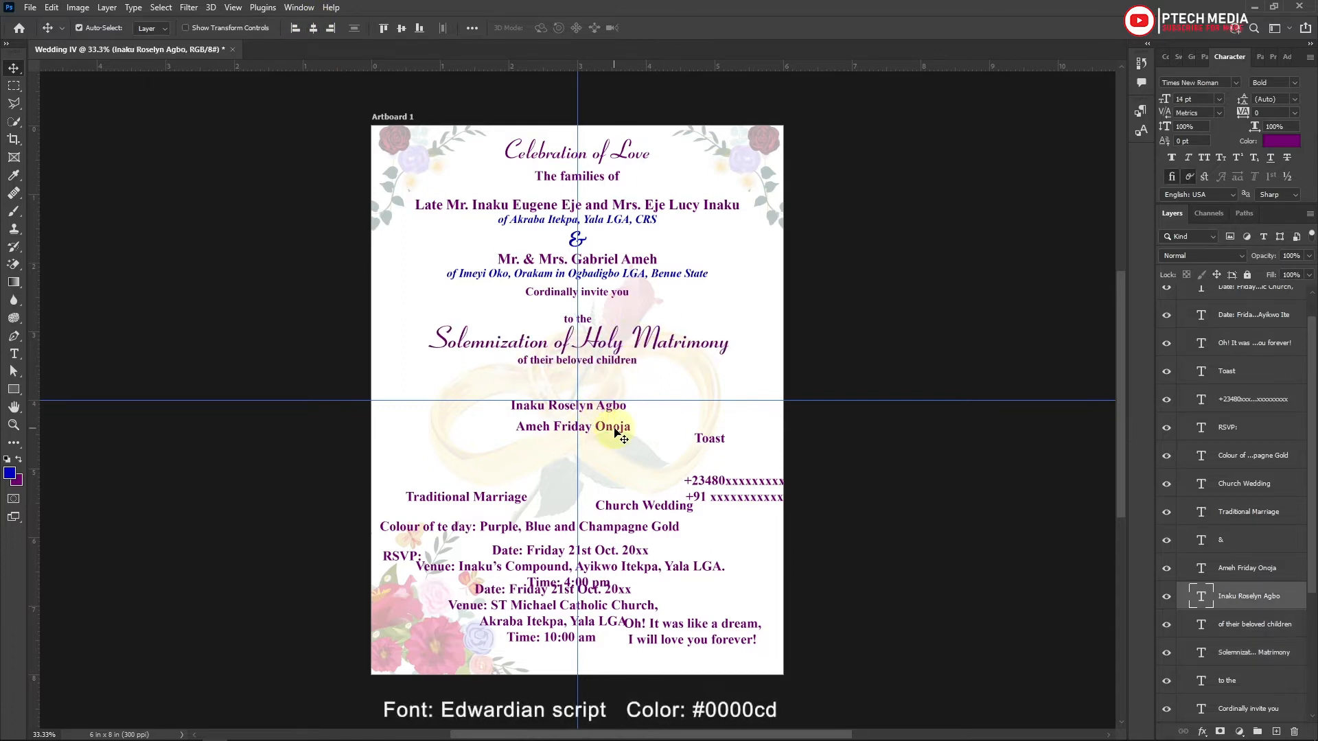
{"action": "left_click", "coordinate": [615, 431], "text": "shift"}
{"action": "left_click", "coordinate": [1280, 141]}
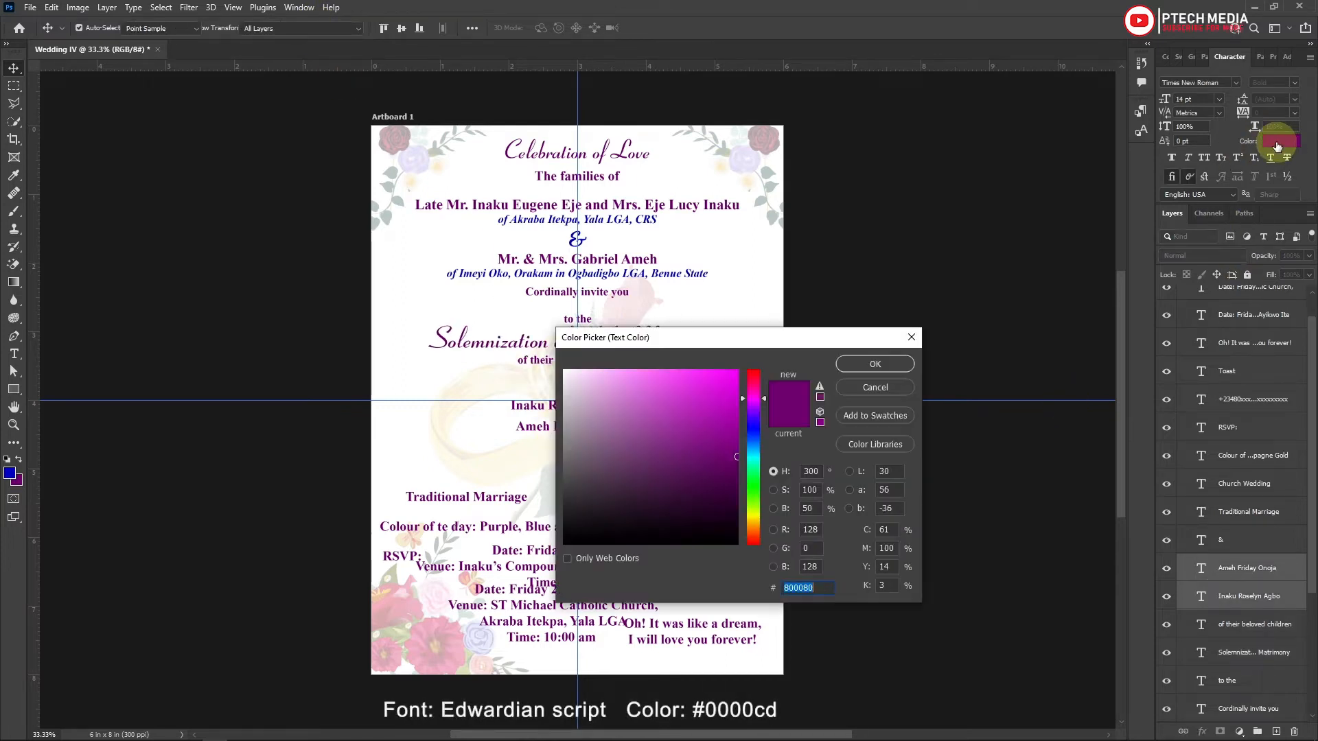
{"action": "left_click", "coordinate": [10, 473]}
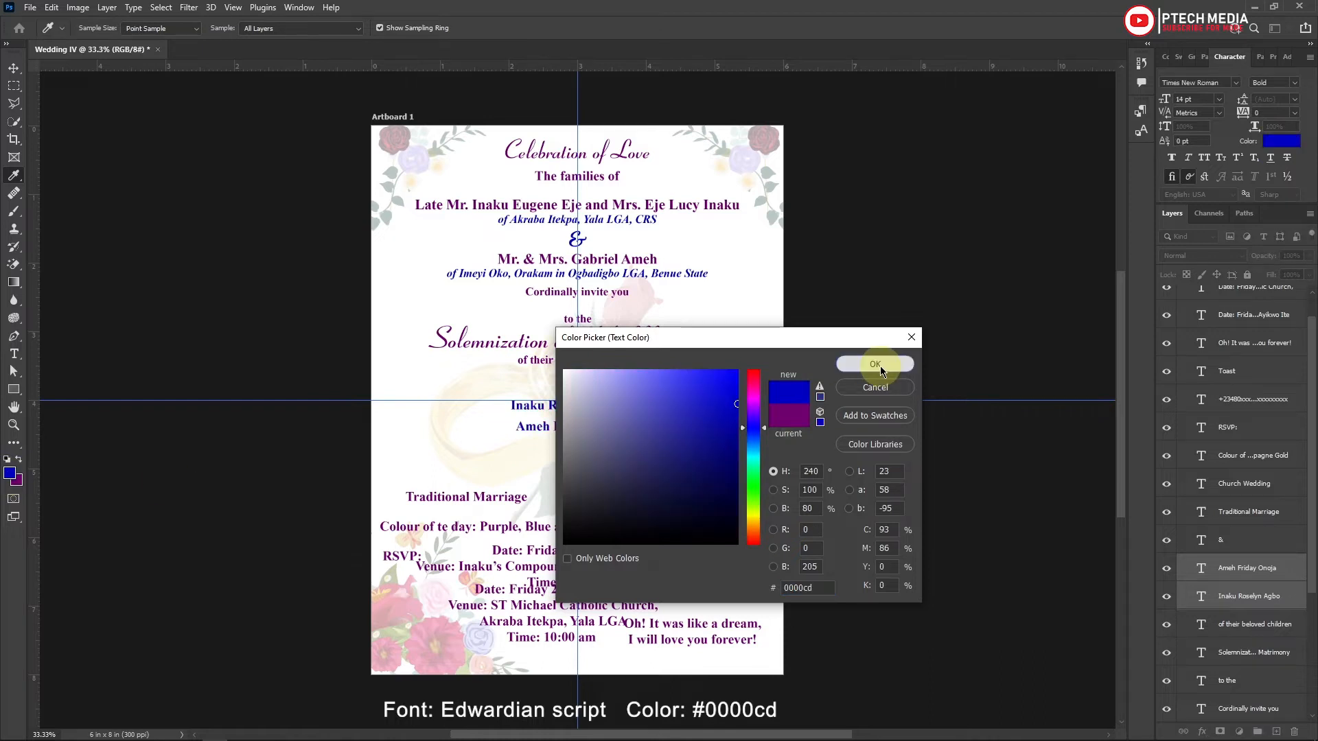
{"action": "left_click", "coordinate": [875, 364]}
Format the couple's names as 30 pt Edwardian Script ITC with faux bold.
{"action": "type", "text": "edw"}
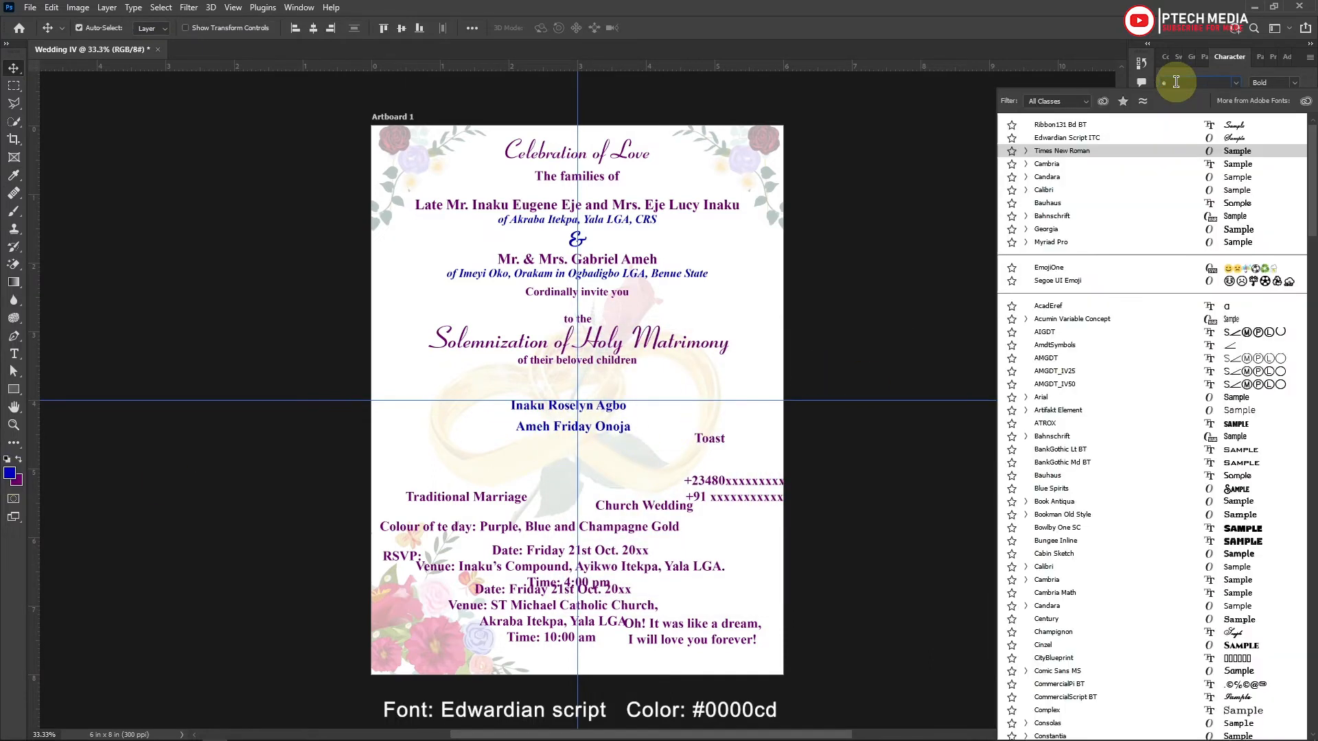
{"action": "left_click", "coordinate": [1059, 128]}
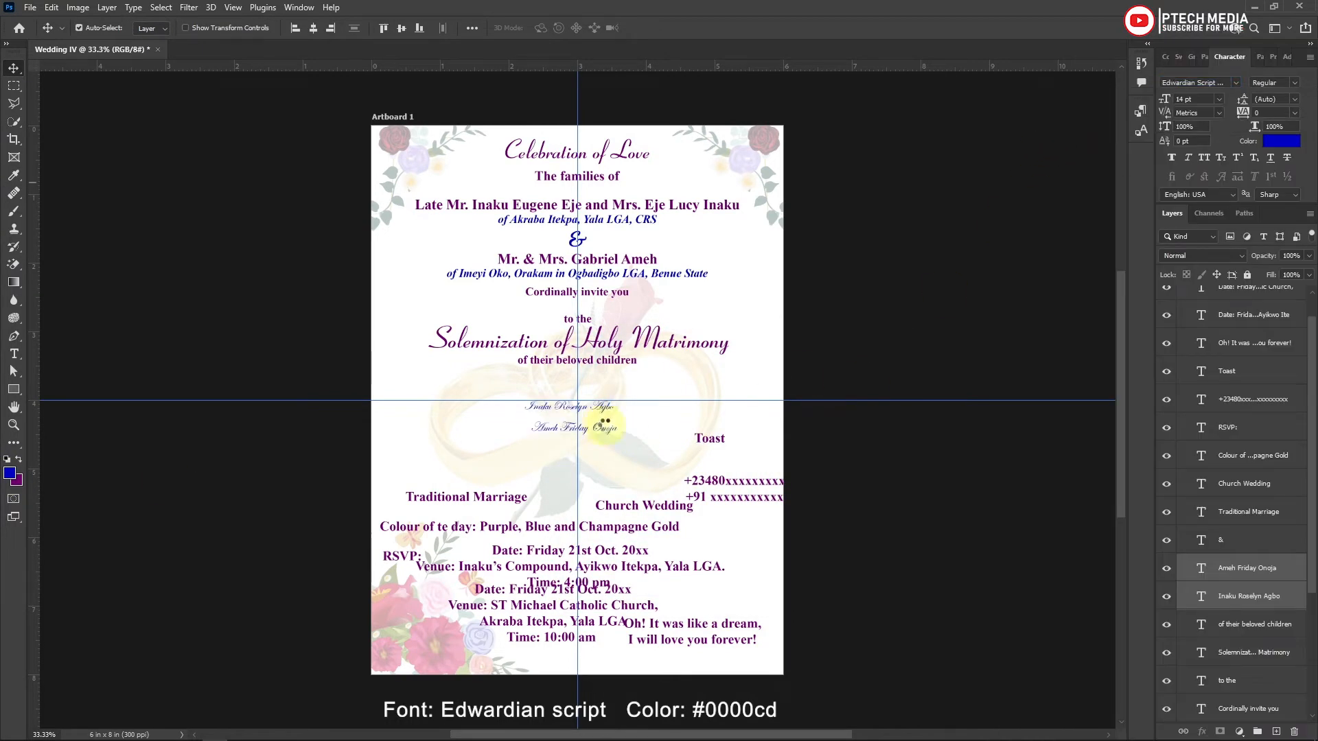
{"action": "left_click", "coordinate": [1172, 158]}
{"action": "left_click", "coordinate": [1217, 101]}
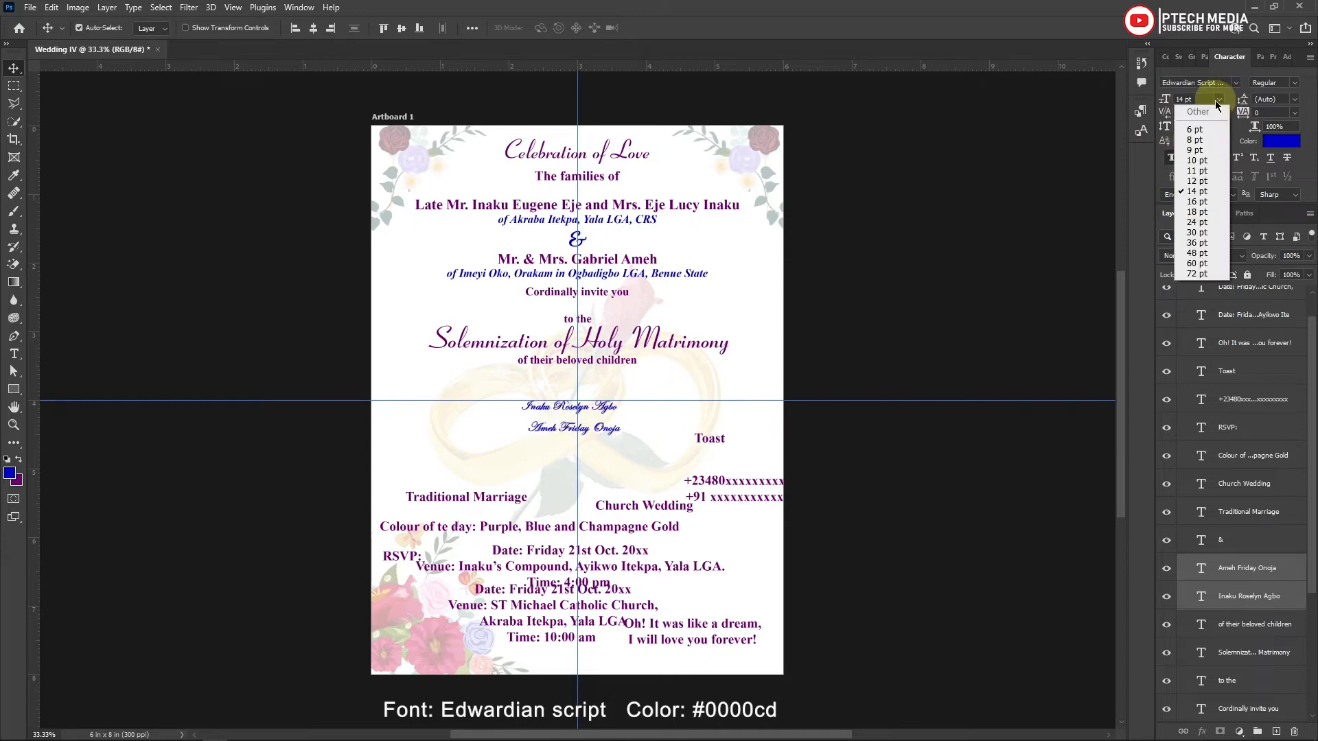
{"action": "left_click", "coordinate": [1196, 232]}
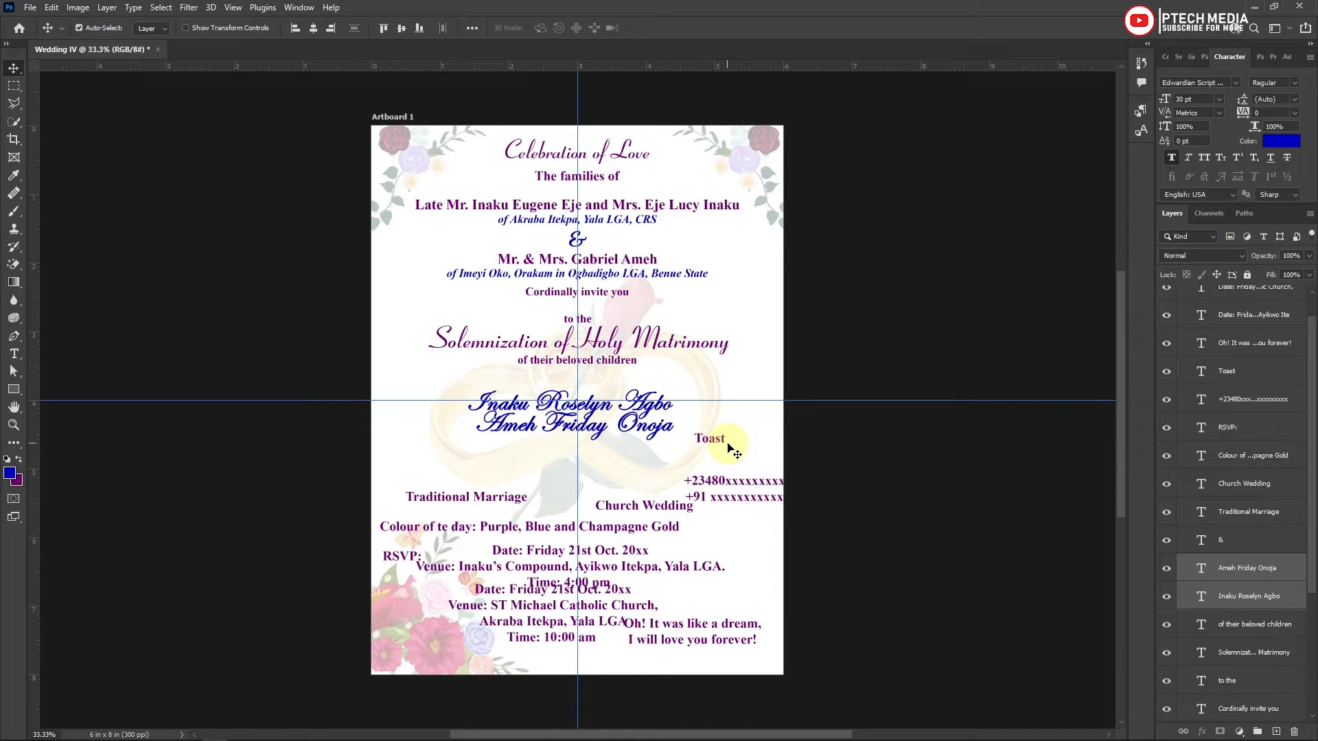
Space the couple's names apart vertically, with the bride's just below "of their beloved children", and centre them horizontally.
{"action": "left_click", "coordinate": [606, 431]}
{"action": "left_click_drag", "start_coordinate": [597, 430], "coordinate": [591, 385]}
{"action": "left_click", "coordinate": [592, 403]}
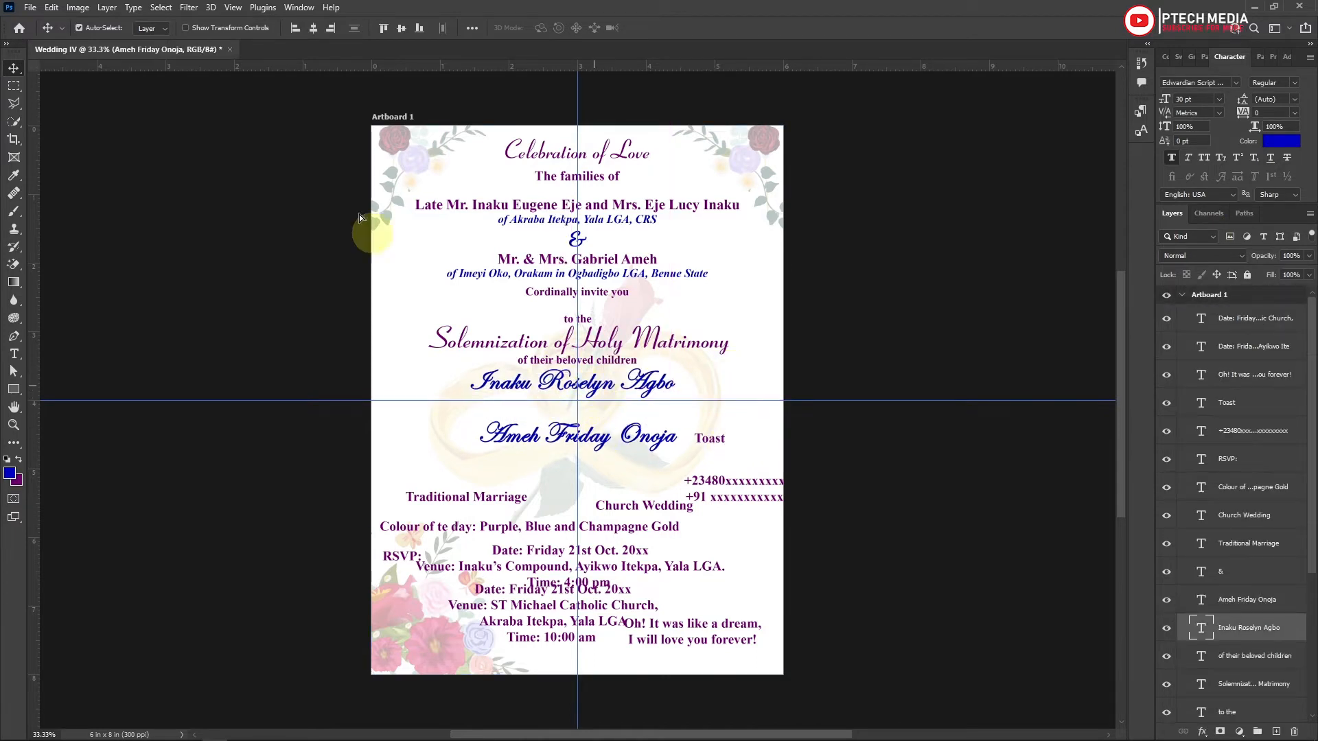
{"action": "left_click", "coordinate": [313, 28]}
{"action": "left_click", "coordinate": [585, 437]}
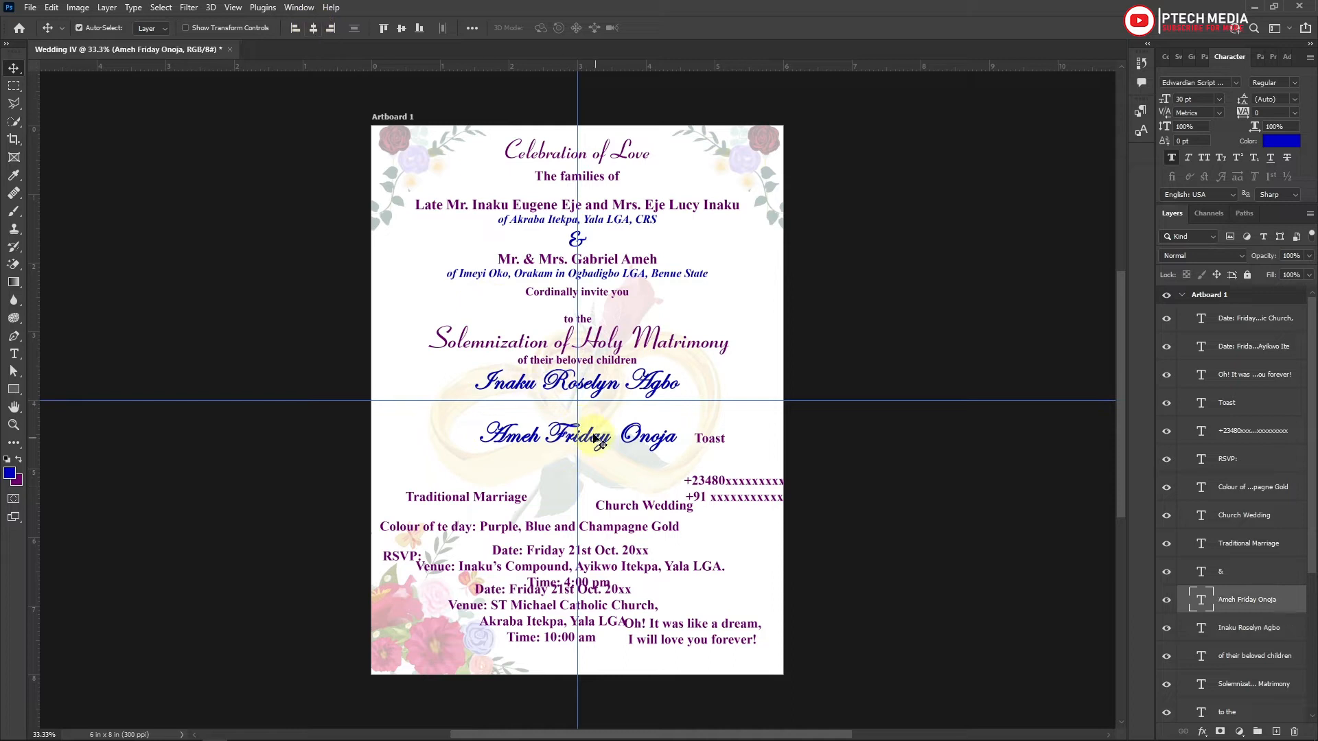
Duplicate the blue ampersand between the couple's names and tighten the vertical spacing of the groom's name and the copy.
{"action": "left_click", "coordinate": [577, 239]}
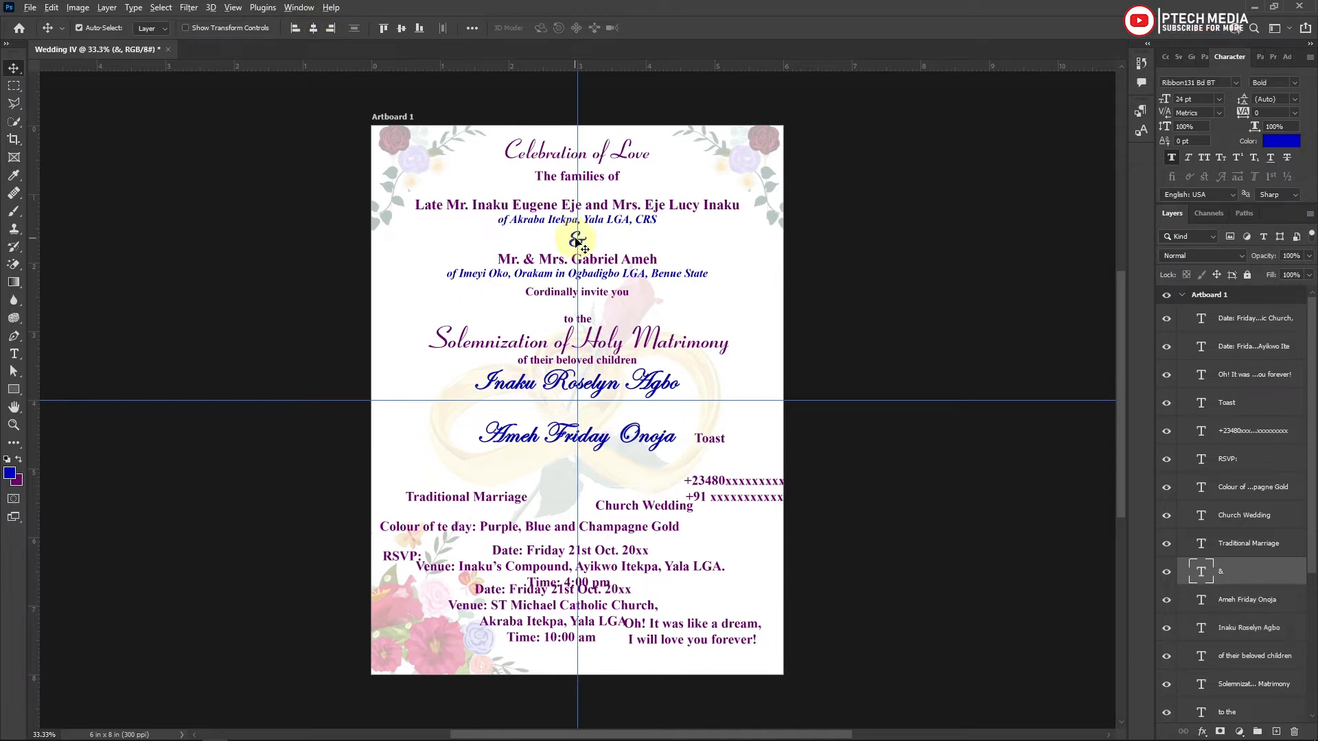
{"action": "left_click_drag", "start_coordinate": [577, 239], "coordinate": [573, 430]}
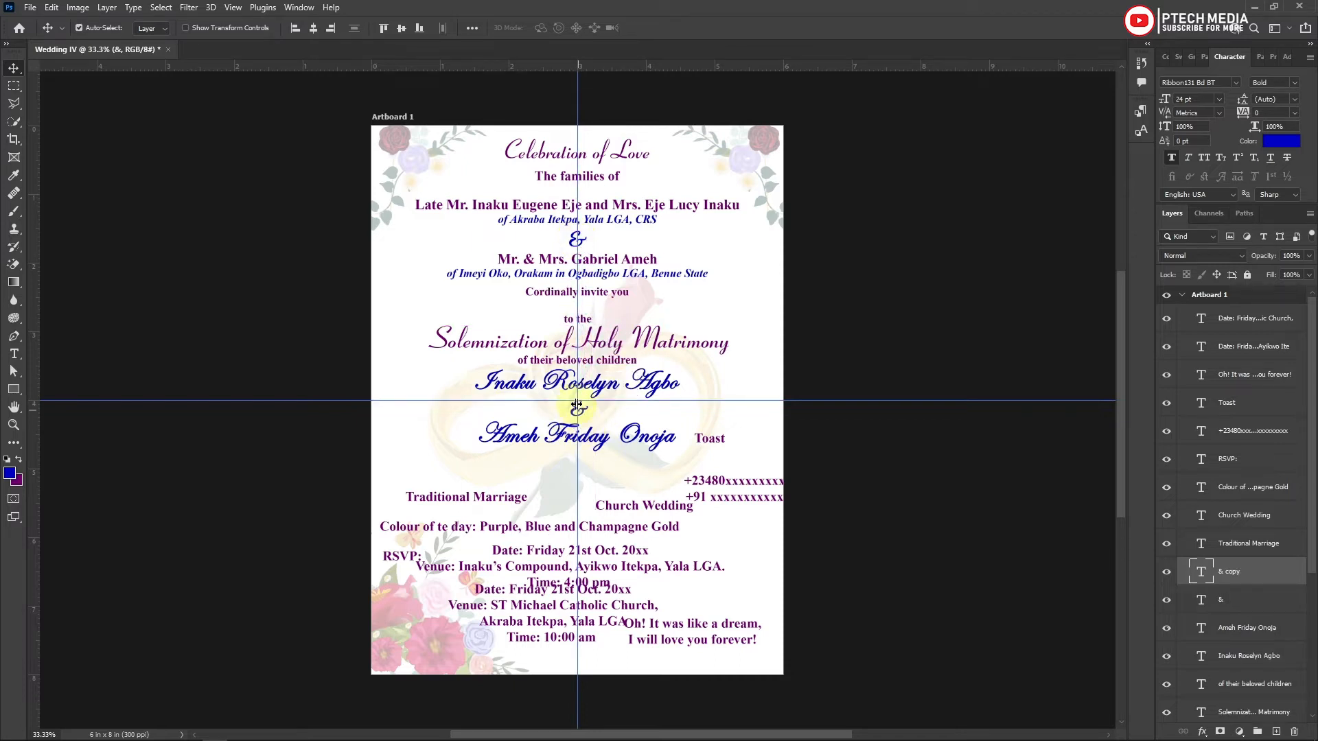
{"action": "left_click", "coordinate": [599, 440]}
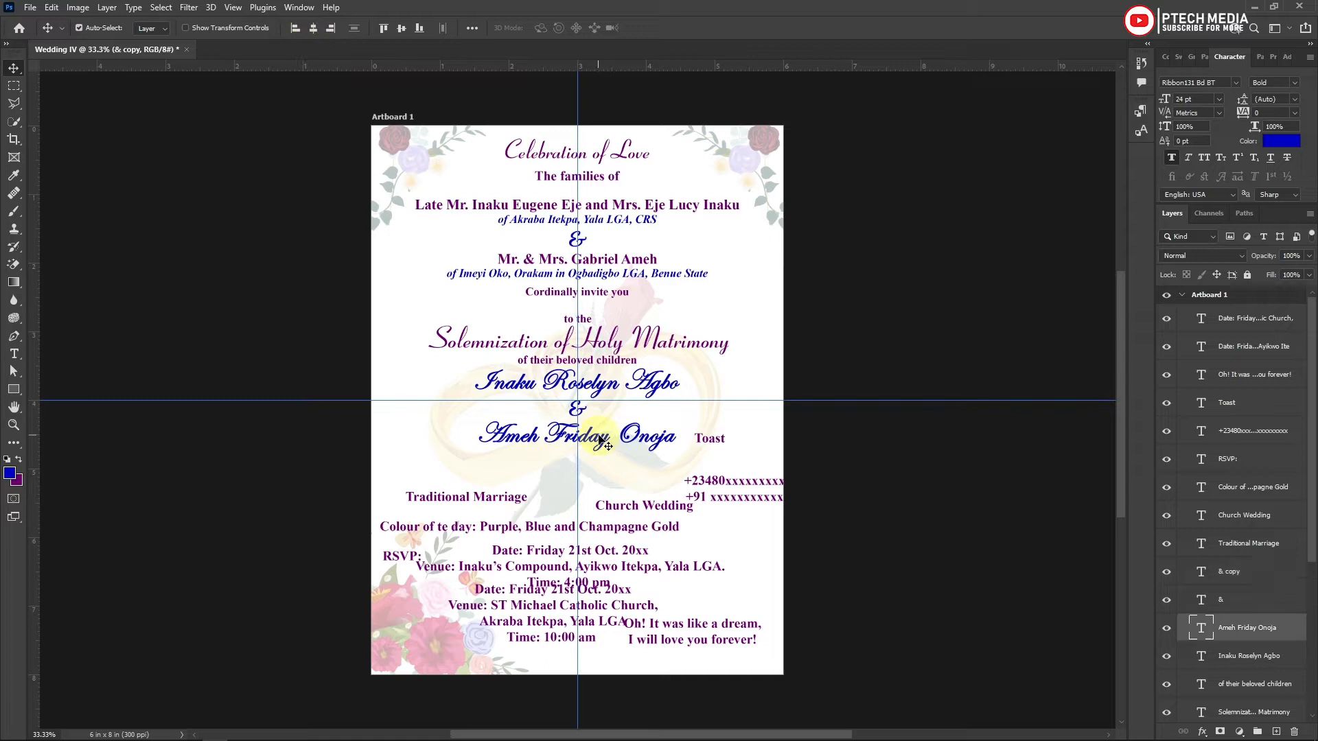
{"action": "key", "text": "shift+Up"}
{"action": "key", "text": "shift+Up"}
{"action": "key", "text": "shift+Up"}
{"action": "key", "text": "shift+Down"}
{"action": "key", "text": "shift+Down"}
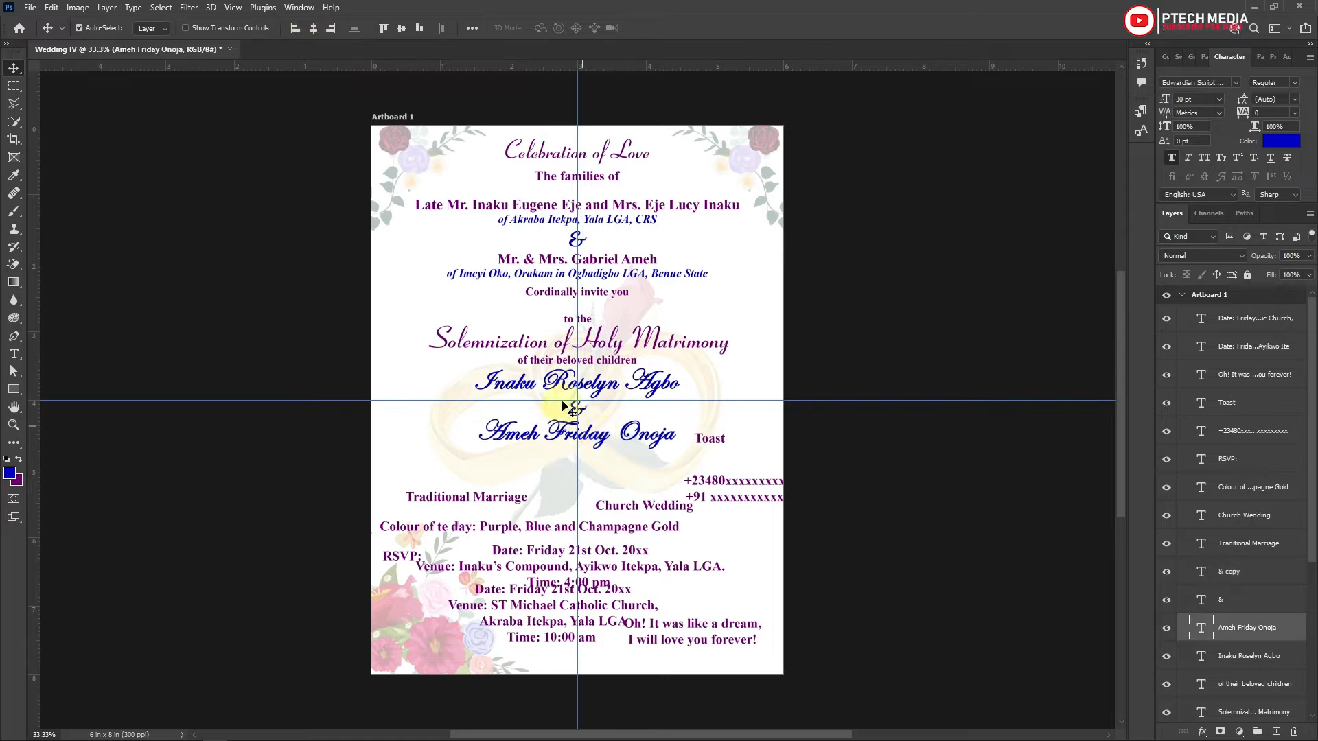
{"action": "left_click", "coordinate": [575, 410]}
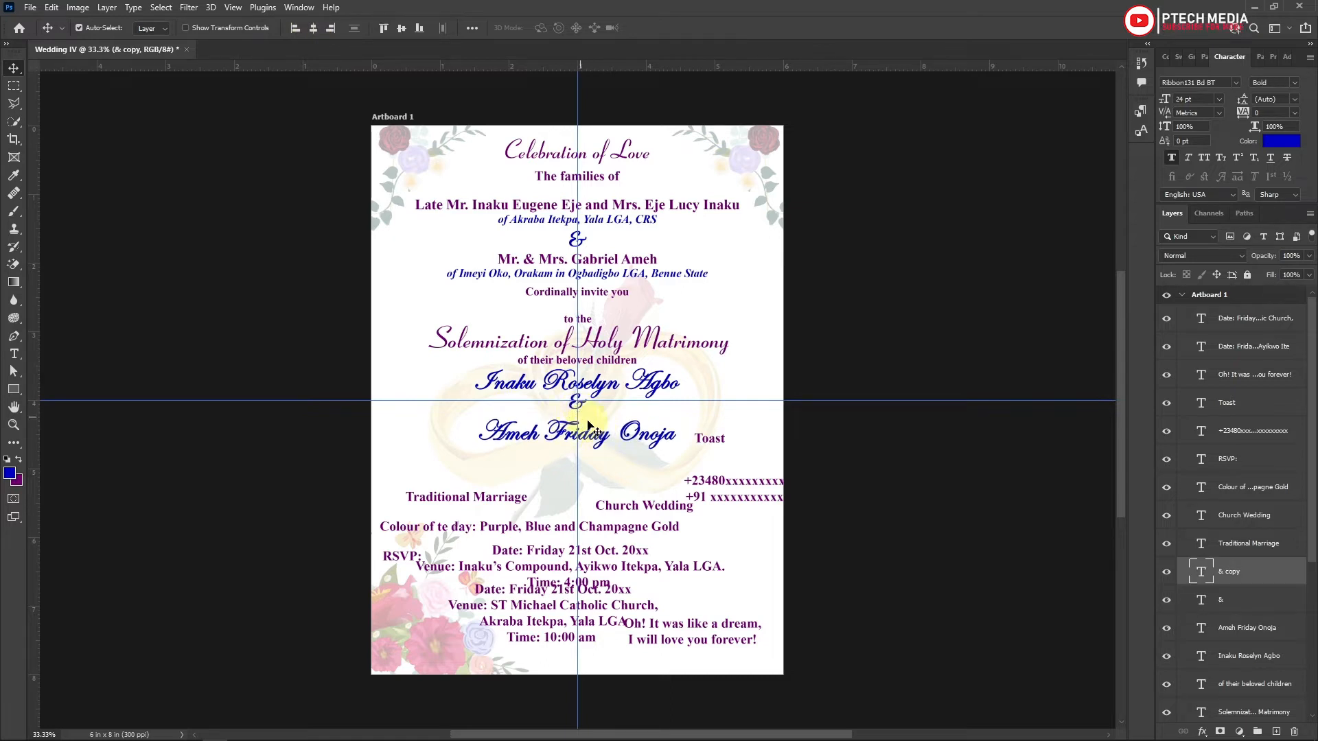
Nudge the groom's name up so it sits directly below the second blue ampersand.
{"action": "left_click", "coordinate": [599, 440]}
{"action": "key", "text": "shift+Up"}
{"action": "key", "text": "shift+Up"}
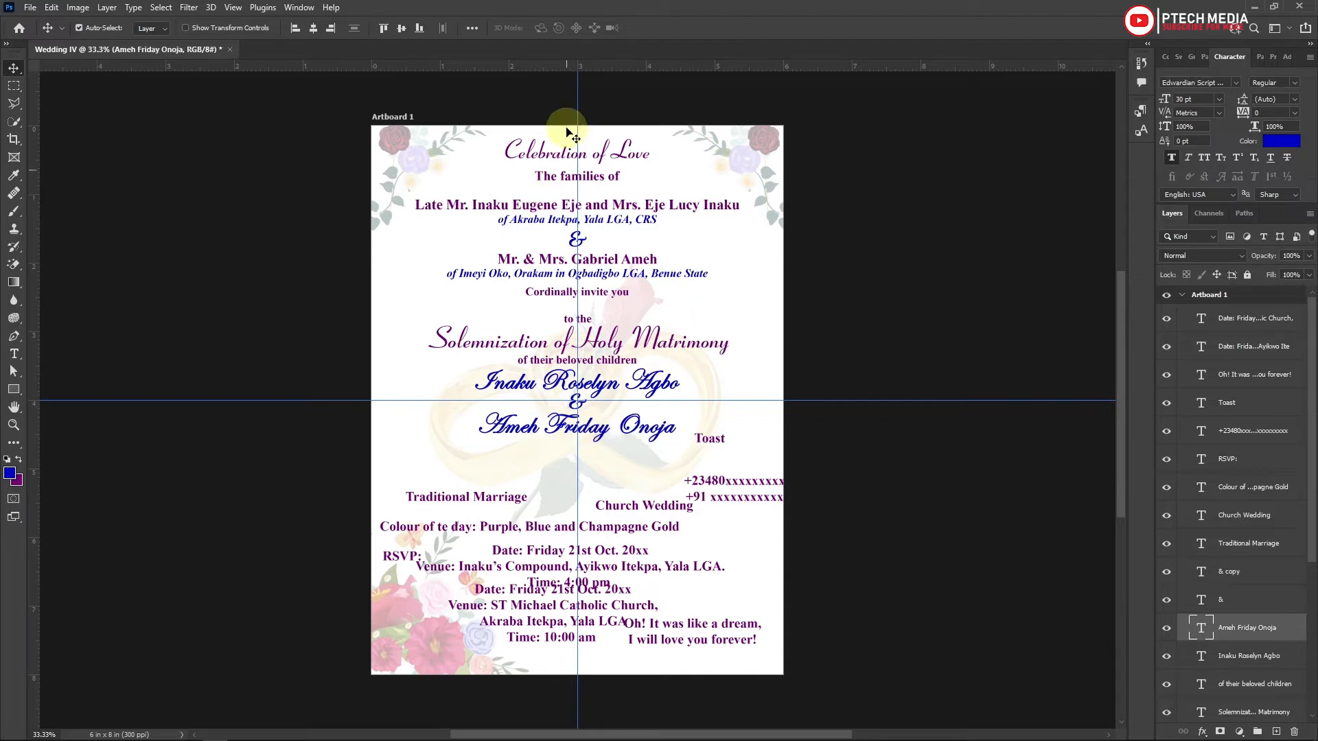
Move "Toast" and the phone numbers lower on the card, and bring the "Traditional Marriage" and "Church Wedding" headings up beneath the groom's name.
{"action": "left_click_drag", "start_coordinate": [727, 447], "coordinate": [741, 600]}
{"action": "left_click_drag", "start_coordinate": [737, 502], "coordinate": [726, 554]}
{"action": "left_click_drag", "start_coordinate": [487, 499], "coordinate": [495, 472]}
{"action": "left_click_drag", "start_coordinate": [617, 507], "coordinate": [626, 472]}
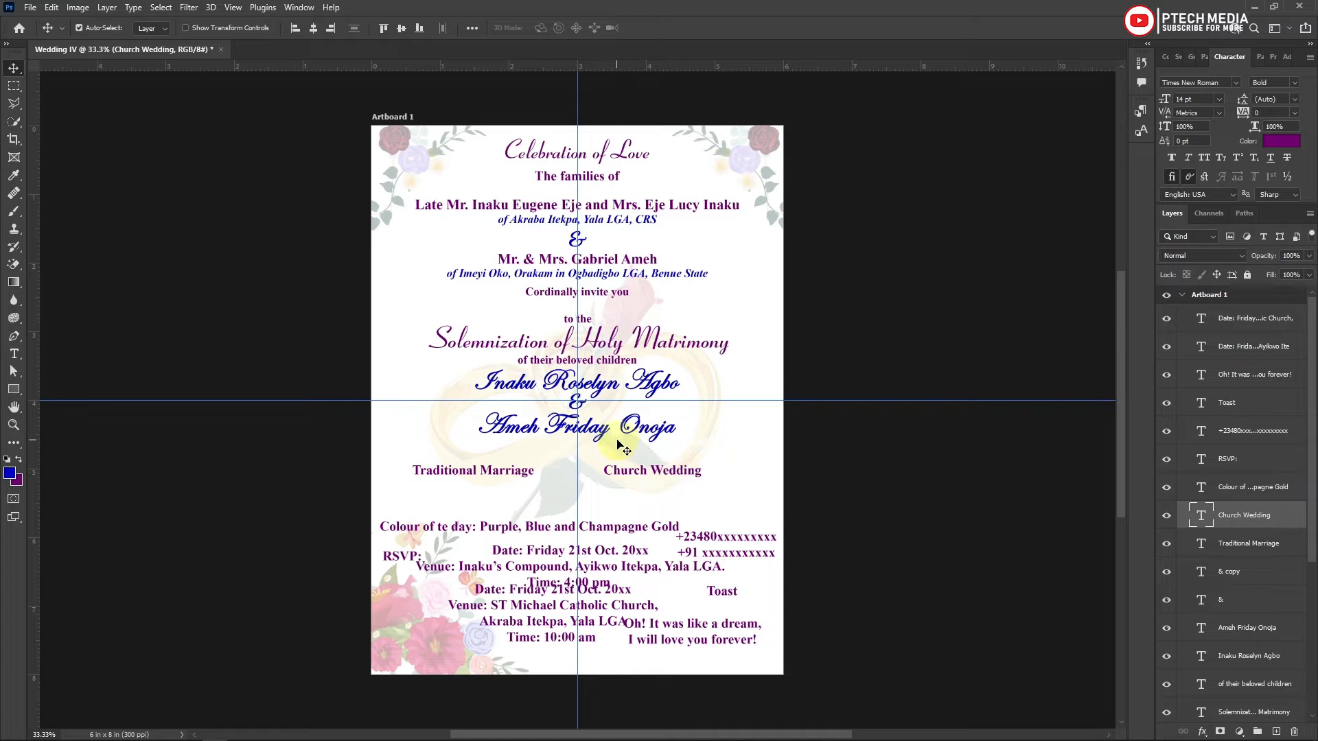
Set all the text below the groom's name to 12 pt.
{"action": "left_click", "coordinate": [686, 636]}
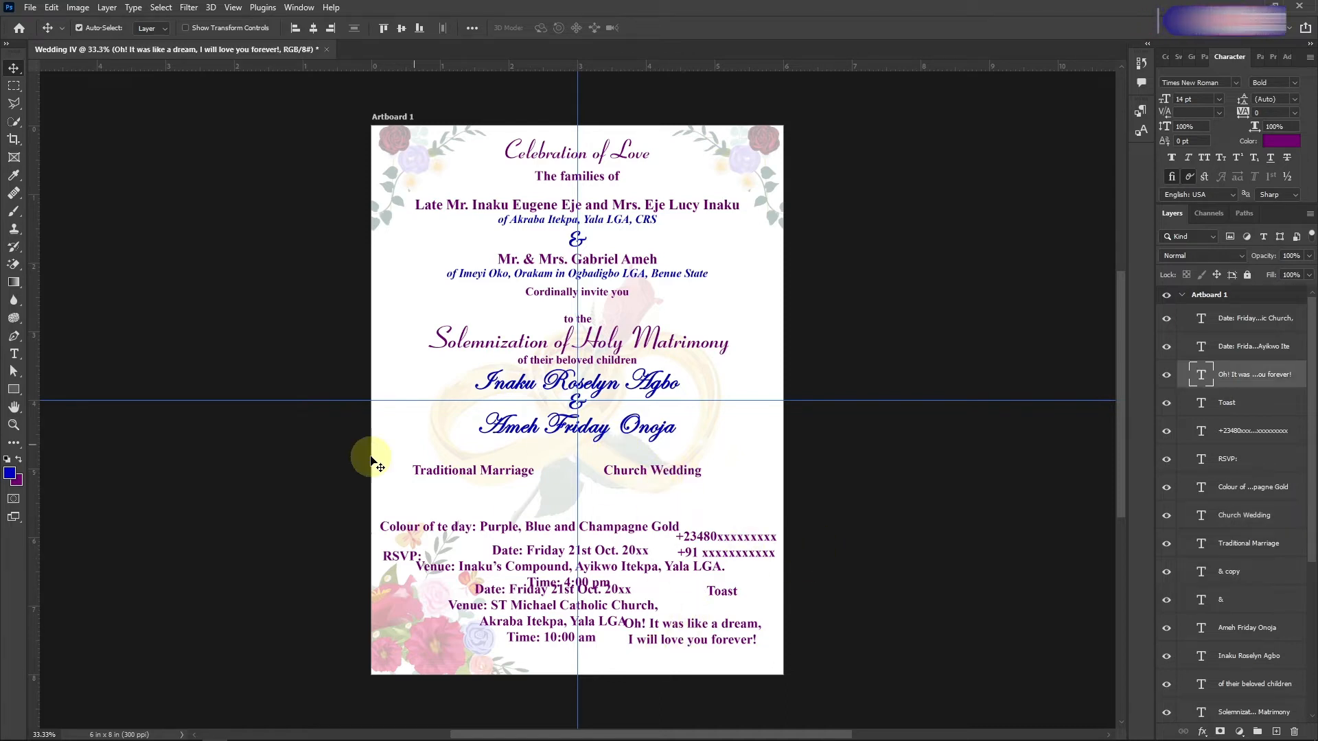
{"action": "left_click_drag", "start_coordinate": [345, 465], "coordinate": [768, 655]}
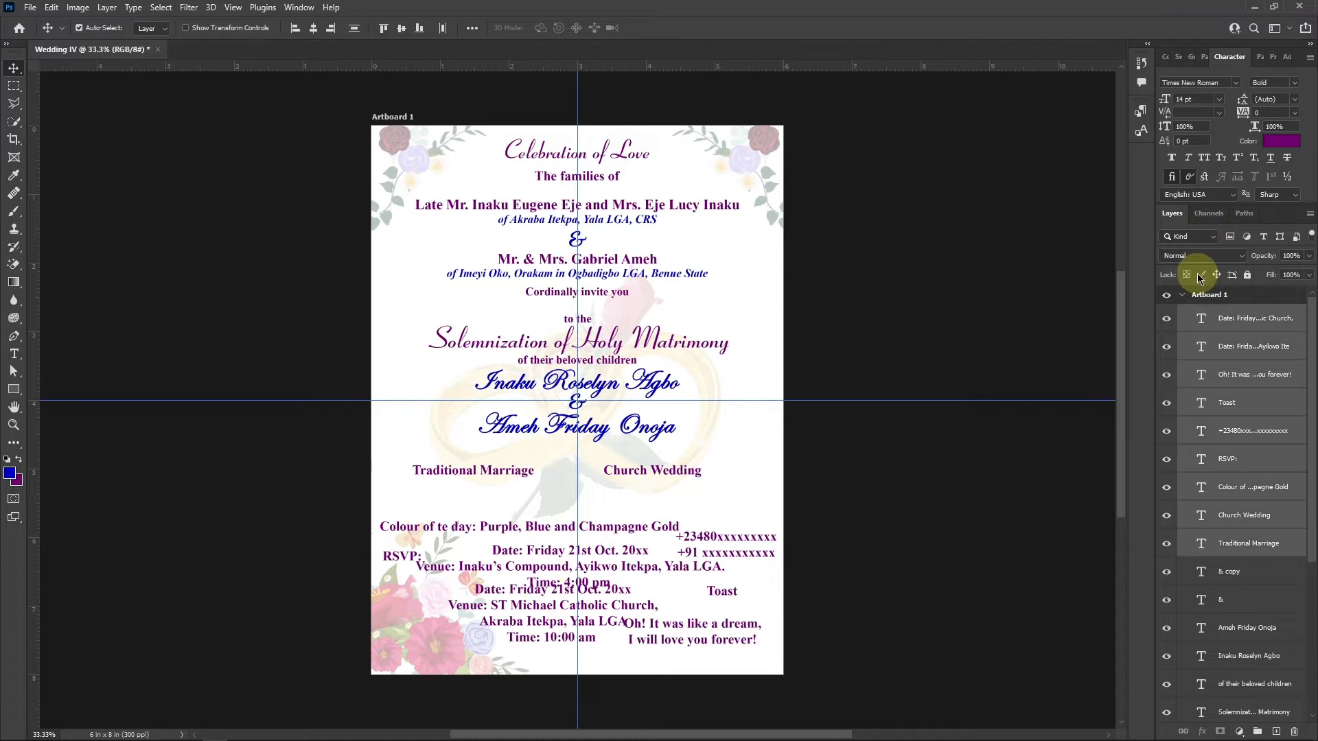
{"action": "left_click", "coordinate": [1164, 99]}
{"action": "type", "text": "12"}
{"action": "left_click", "coordinate": [520, 610]}
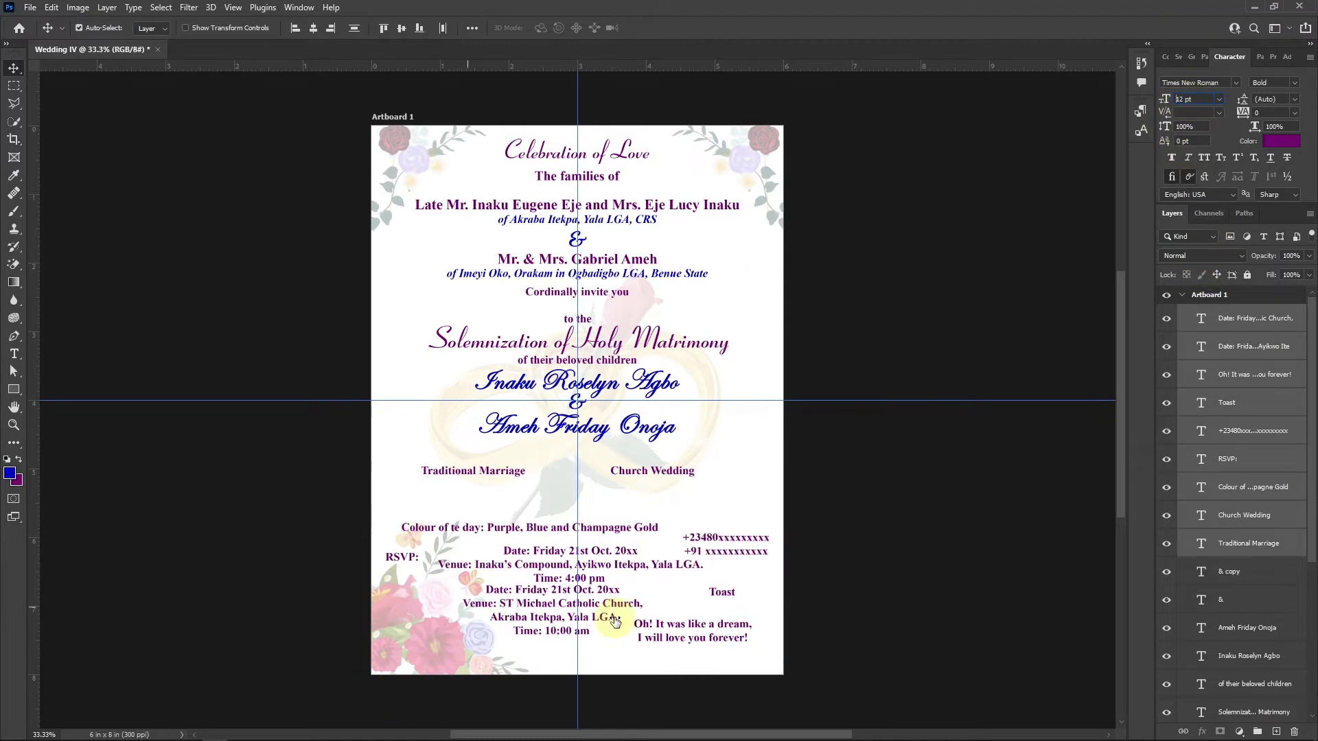
Align the "Traditional Marriage" and "Church Wedding" headings side by side just below the groom's name, one on each side of the vertical guide.
{"action": "left_click", "coordinate": [671, 474]}
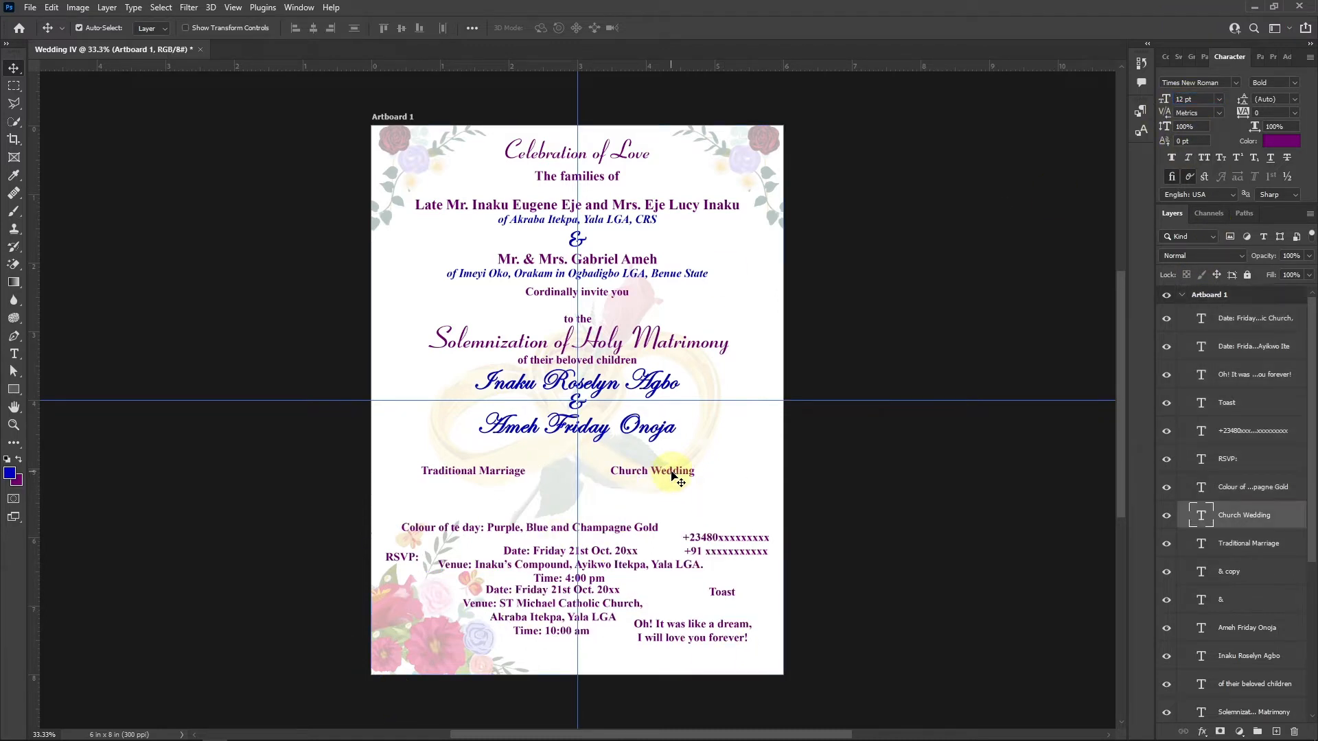
{"action": "left_click_drag", "start_coordinate": [676, 479], "coordinate": [694, 468]}
{"action": "left_click_drag", "start_coordinate": [488, 474], "coordinate": [530, 459]}
{"action": "left_click_drag", "start_coordinate": [664, 468], "coordinate": [665, 462]}
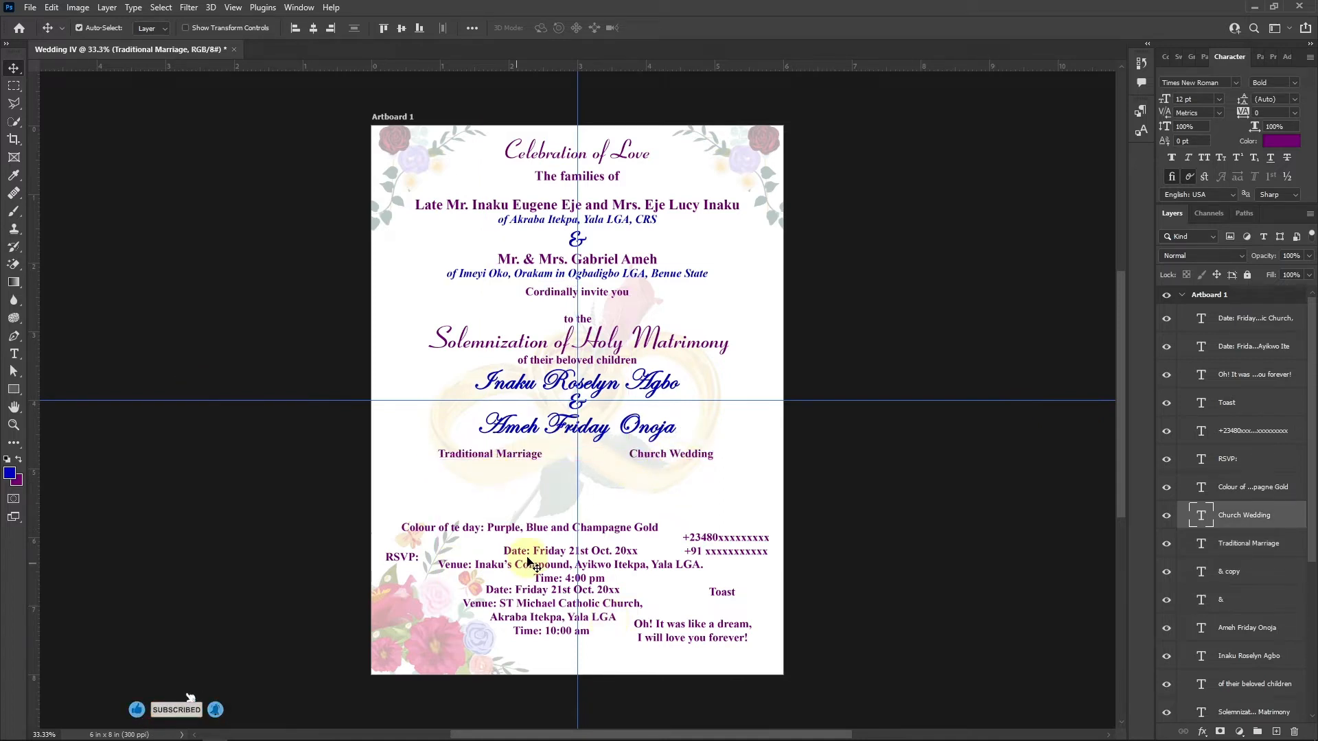
Move the traditional marriage and church wedding details beneath their headings and spread the two text blocks apart.
{"action": "left_click_drag", "start_coordinate": [538, 570], "coordinate": [539, 503]}
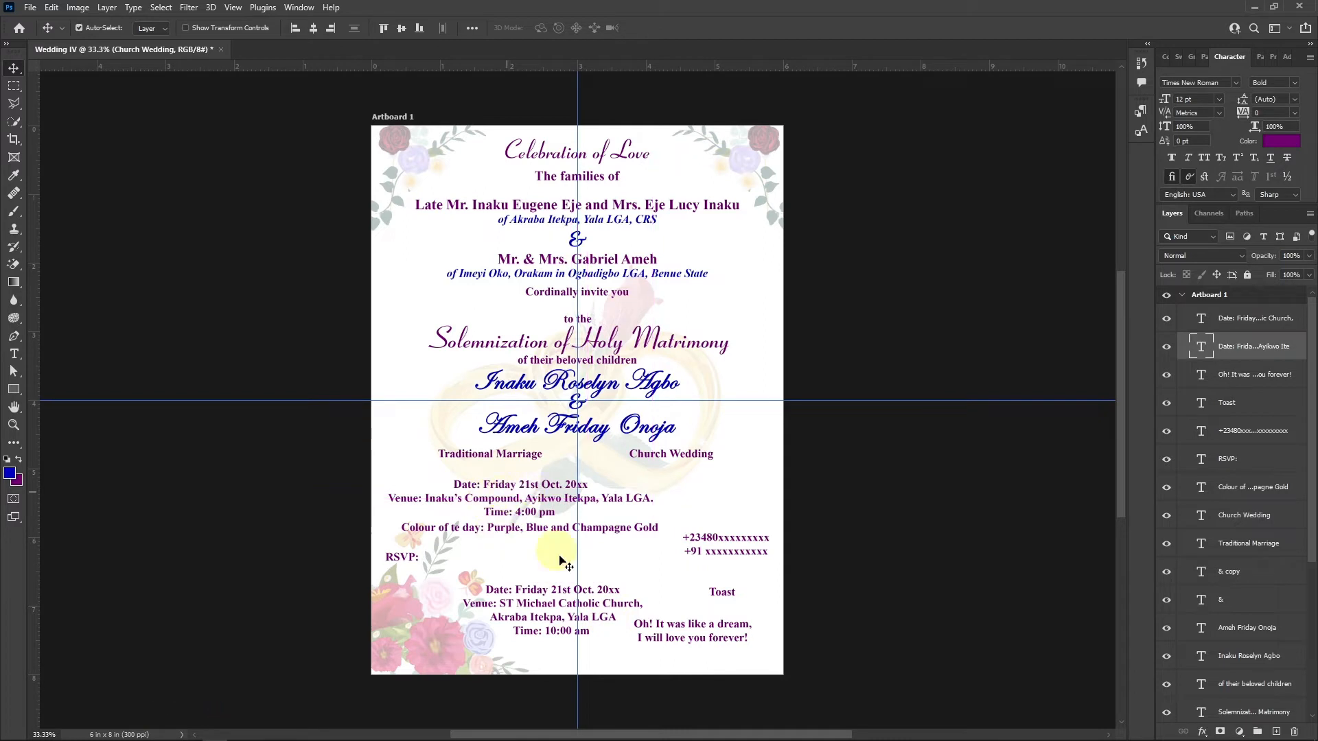
{"action": "left_click", "coordinate": [559, 614]}
{"action": "left_click_drag", "start_coordinate": [558, 612], "coordinate": [700, 484]}
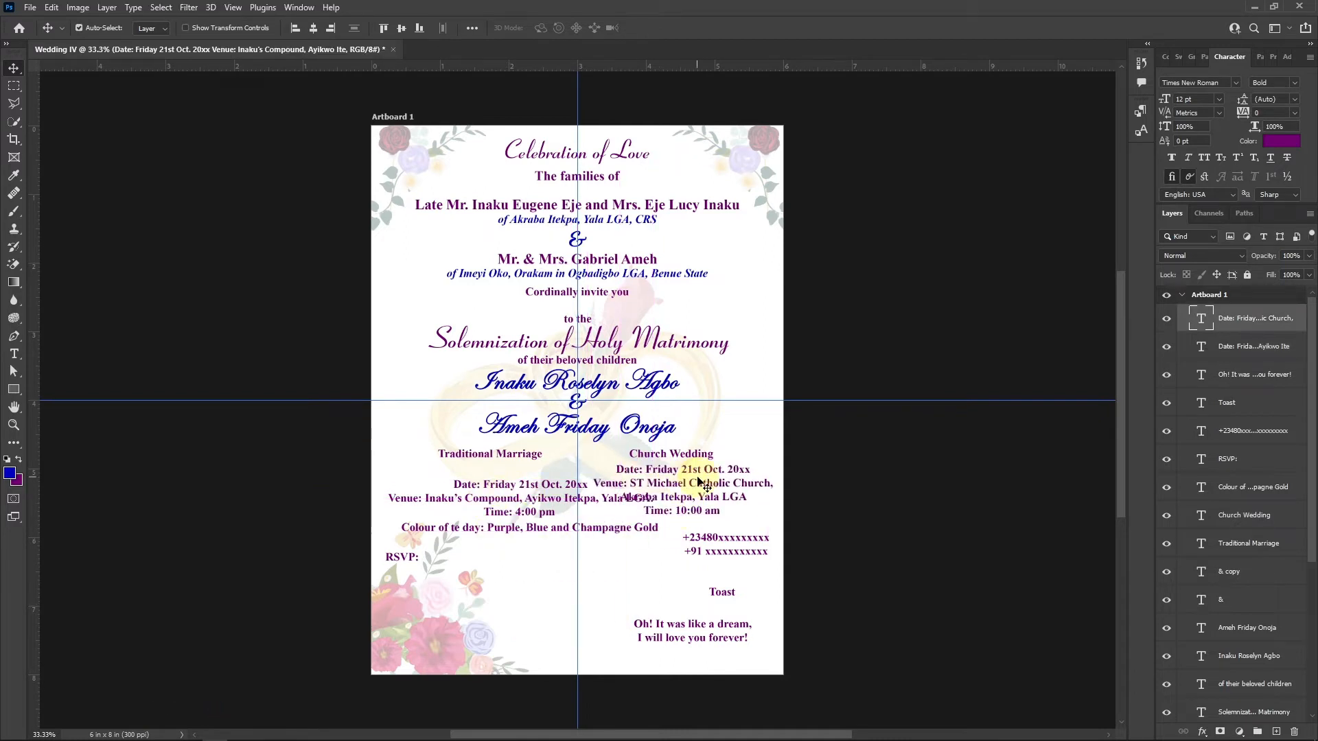
{"action": "left_click", "coordinate": [1207, 59]}
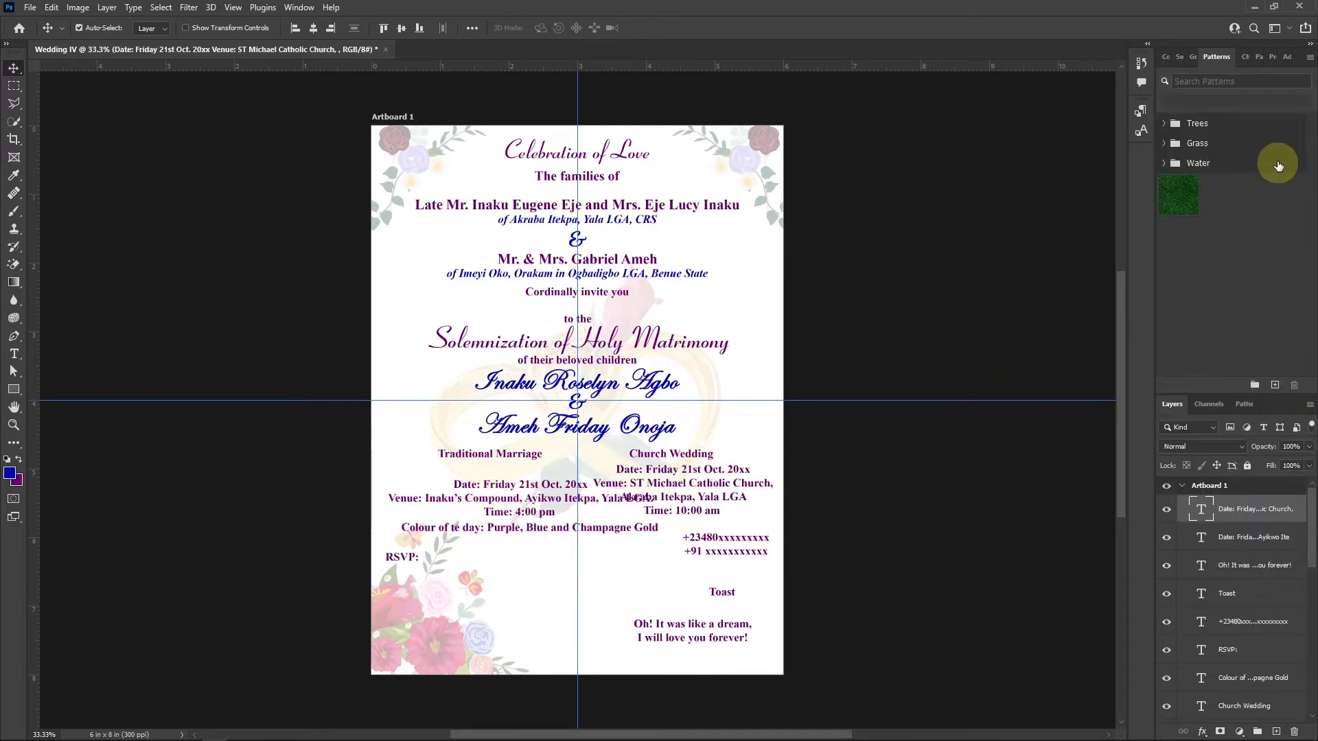
{"action": "left_click", "coordinate": [1256, 63]}
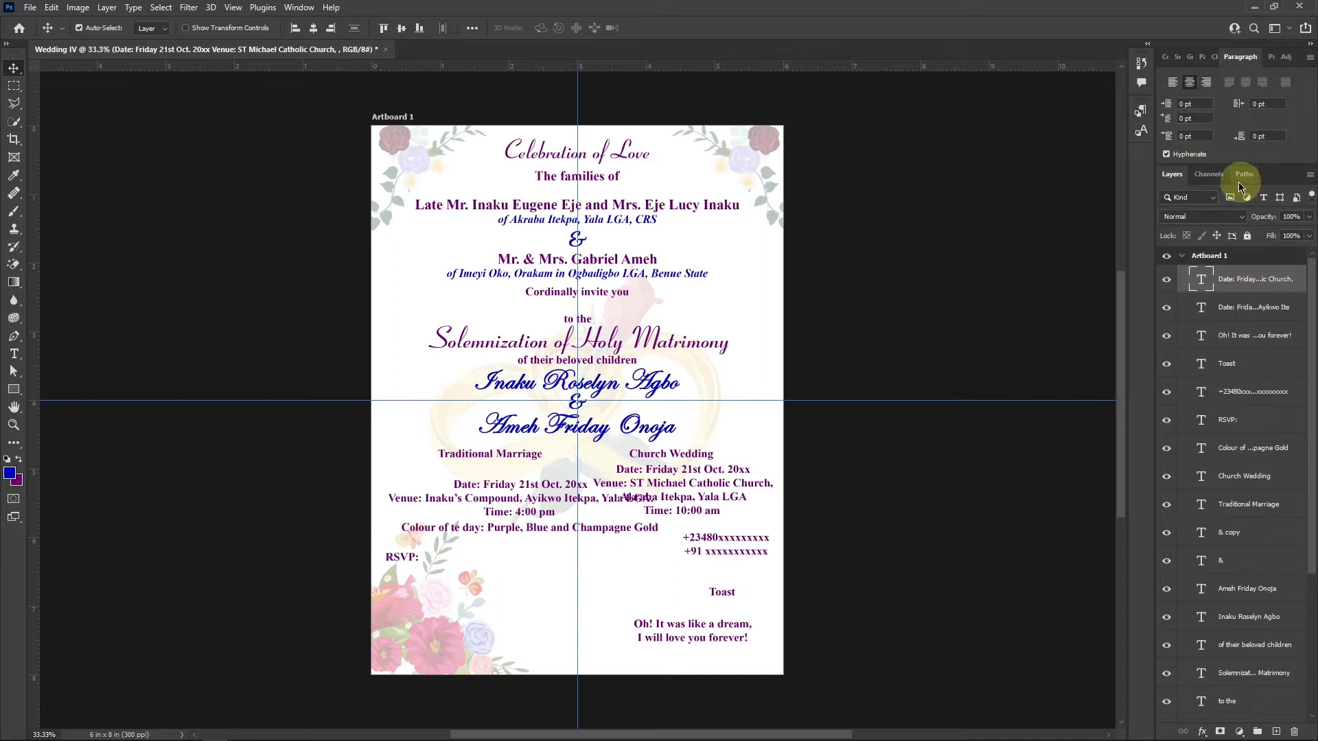
{"action": "left_click", "coordinate": [1214, 57]}
{"action": "left_click_drag", "start_coordinate": [720, 473], "coordinate": [767, 479]}
{"action": "left_click_drag", "start_coordinate": [529, 502], "coordinate": [511, 501]}
Left-align the text of the traditional marriage and church wedding details.
{"action": "left_click", "coordinate": [1260, 57]}
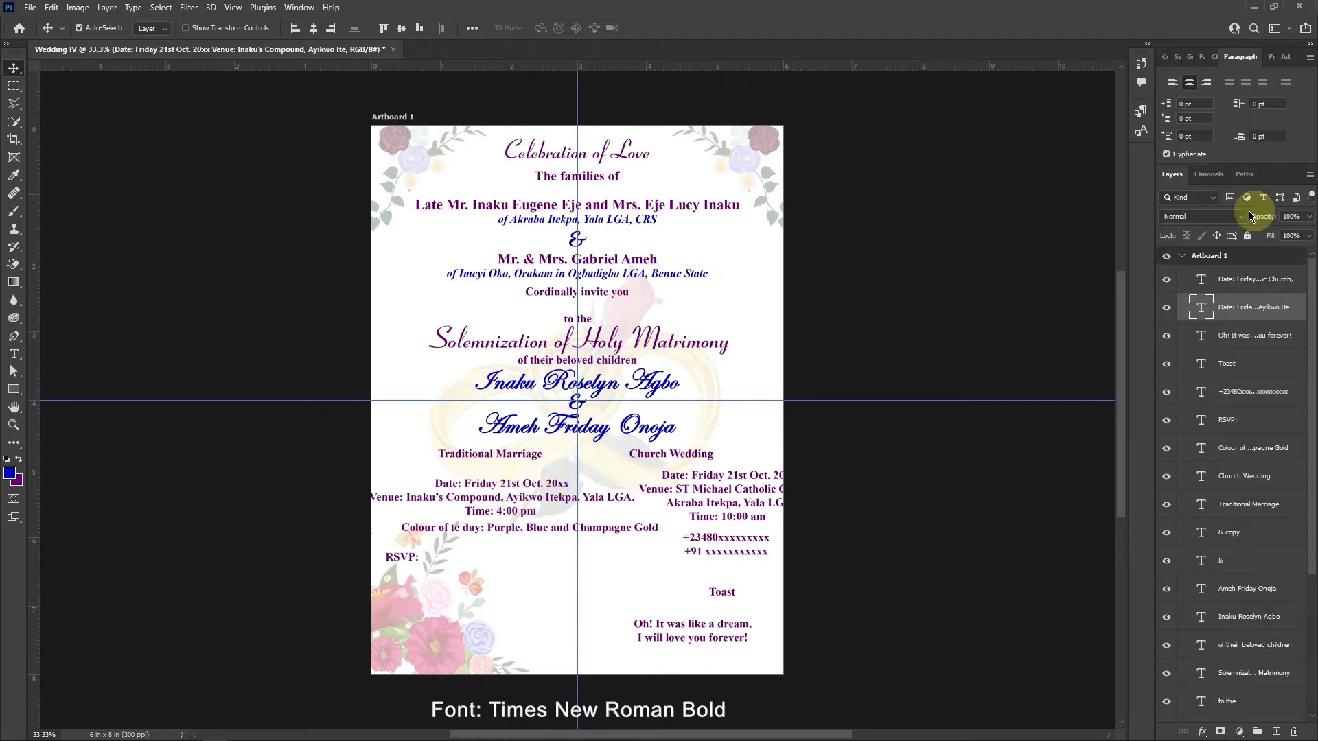
{"action": "left_click", "coordinate": [1170, 83]}
{"action": "left_click_drag", "start_coordinate": [541, 499], "coordinate": [465, 494]}
{"action": "left_click", "coordinate": [761, 488]}
{"action": "left_click", "coordinate": [1173, 82]}
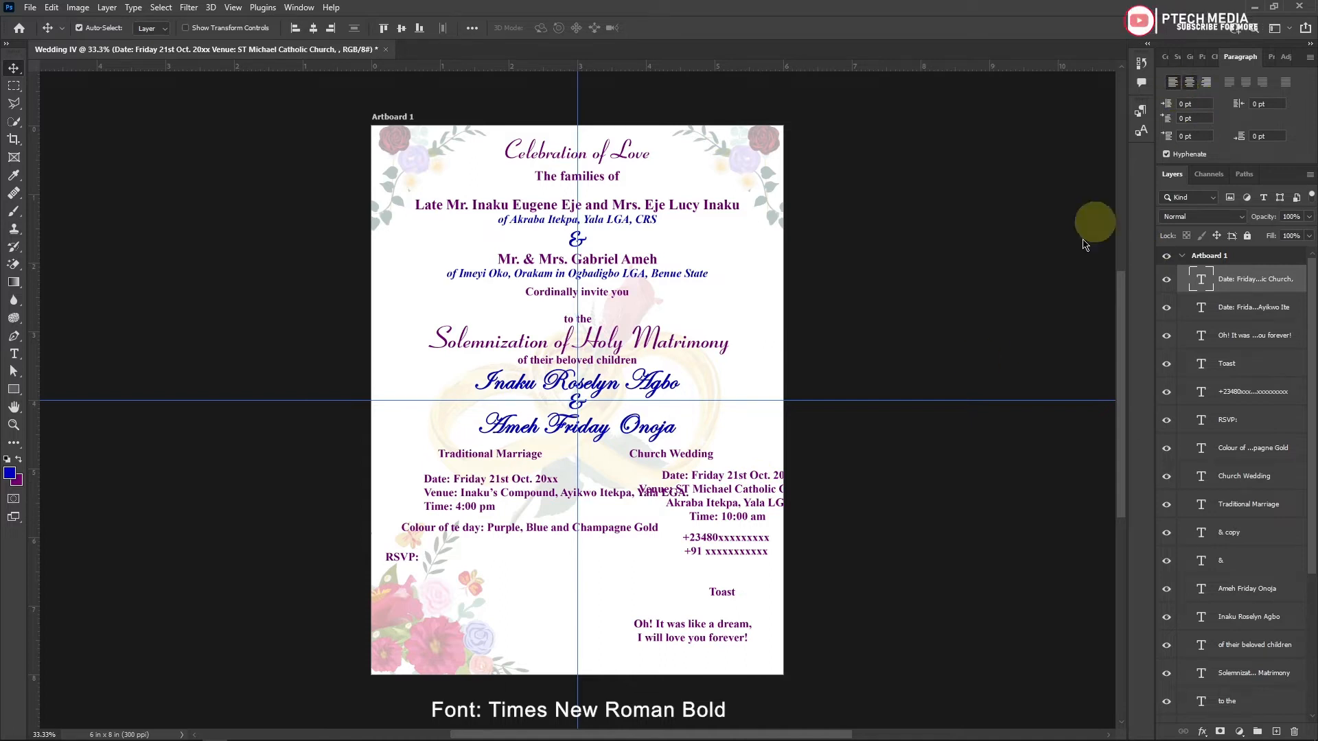
Break the traditional marriage venue onto a second line and space the values of both detail blocks into a column after their labels.
{"action": "mouse_move", "coordinate": [464, 496]}
{"action": "left_mouse_down"}
{"action": "mouse_move", "coordinate": [447, 490]}
{"action": "mouse_move", "coordinate": [479, 488]}
{"action": "left_mouse_up"}
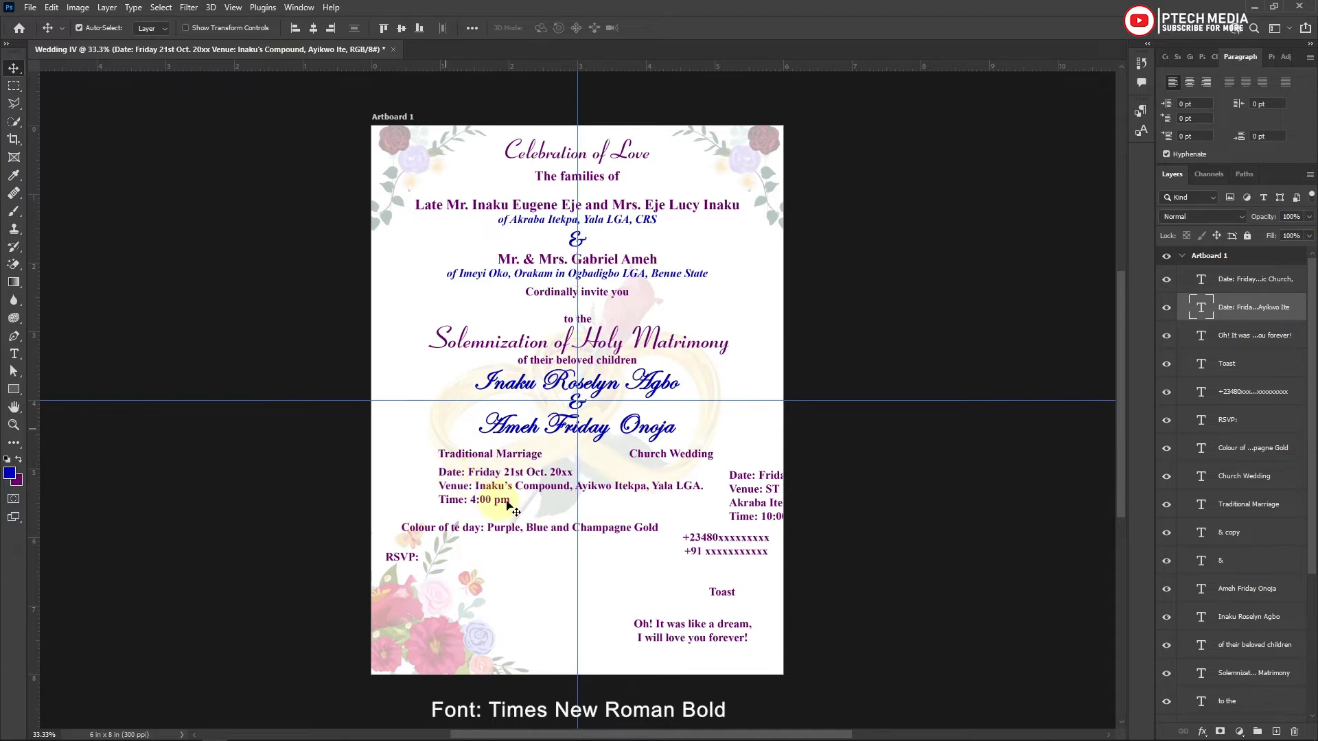
{"action": "key", "text": "t"}
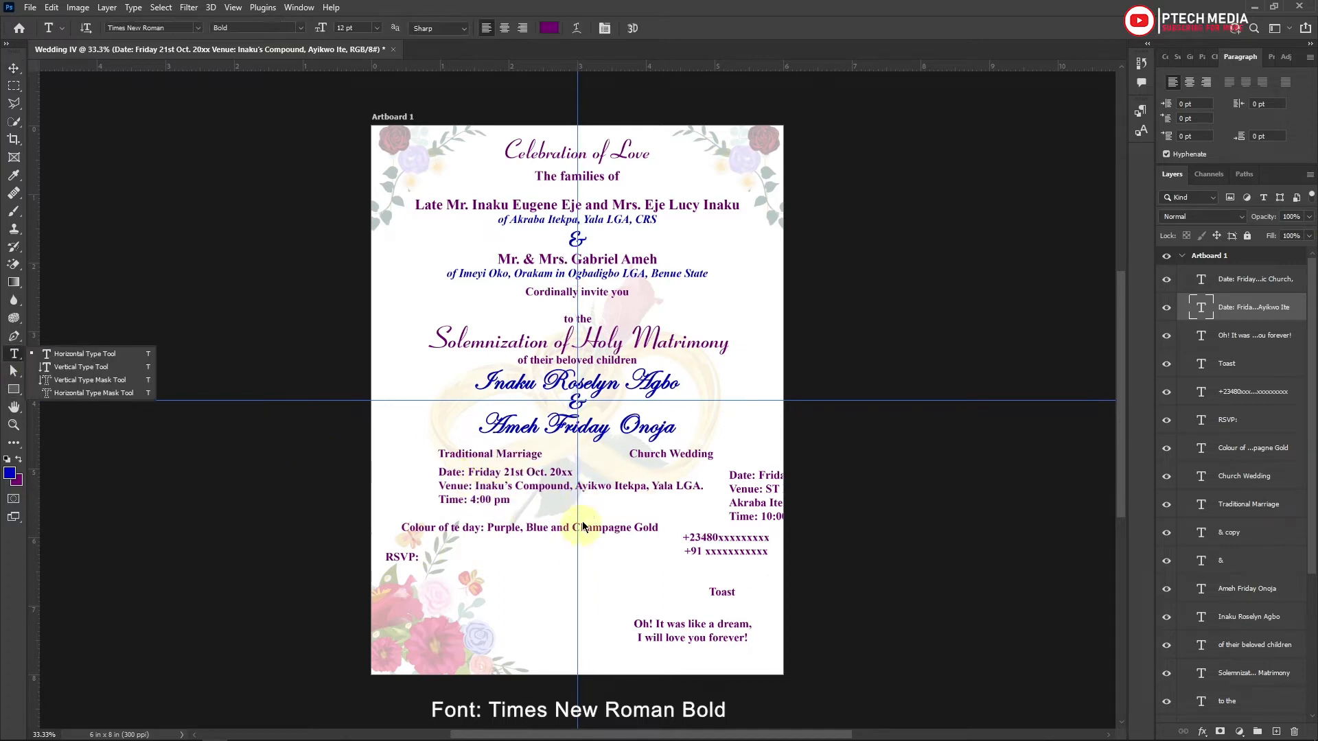
{"action": "left_click", "coordinate": [573, 488]}
{"action": "key", "text": "Return"}
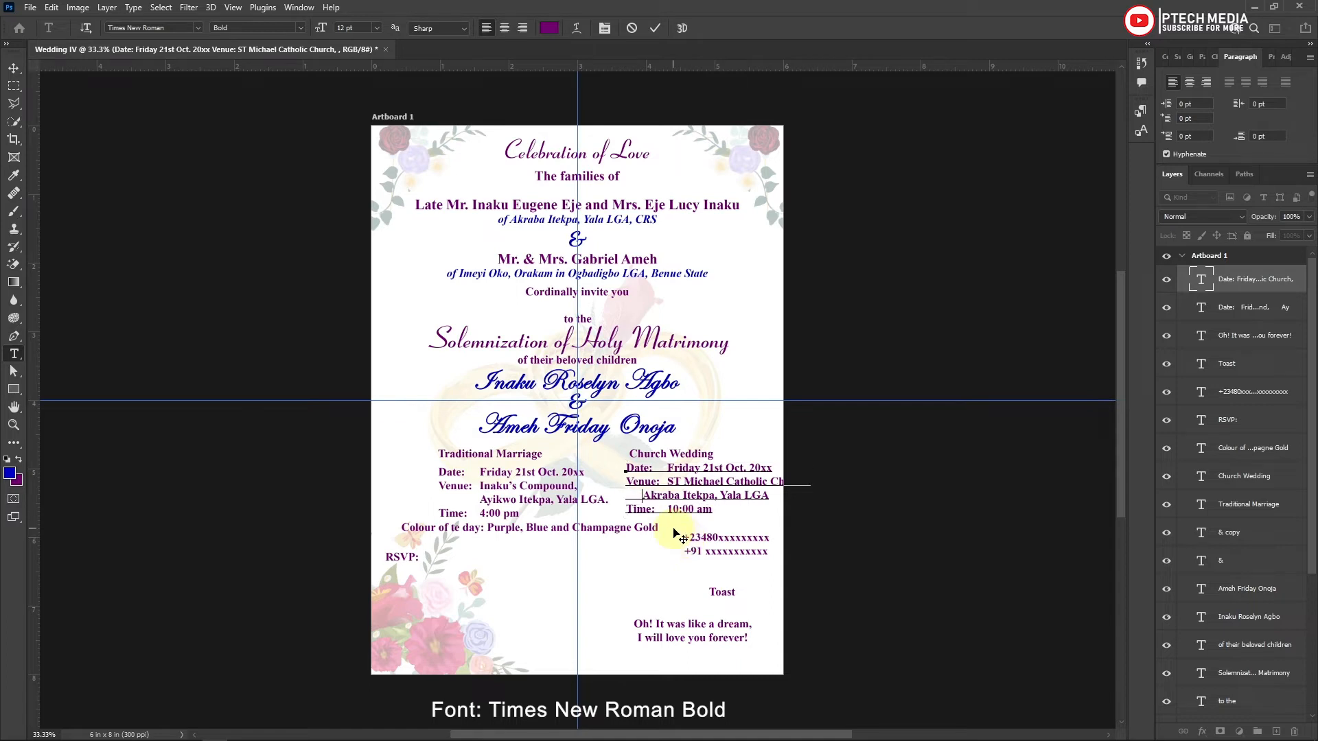
{"action": "left_click", "coordinate": [655, 27]}
Shift both detail blocks so they fit side by side beneath their headings, on either side of the vertical guide.
{"action": "left_click", "coordinate": [14, 68]}
{"action": "left_click_drag", "start_coordinate": [508, 483], "coordinate": [477, 480]}
{"action": "left_click_drag", "start_coordinate": [666, 511], "coordinate": [632, 511]}
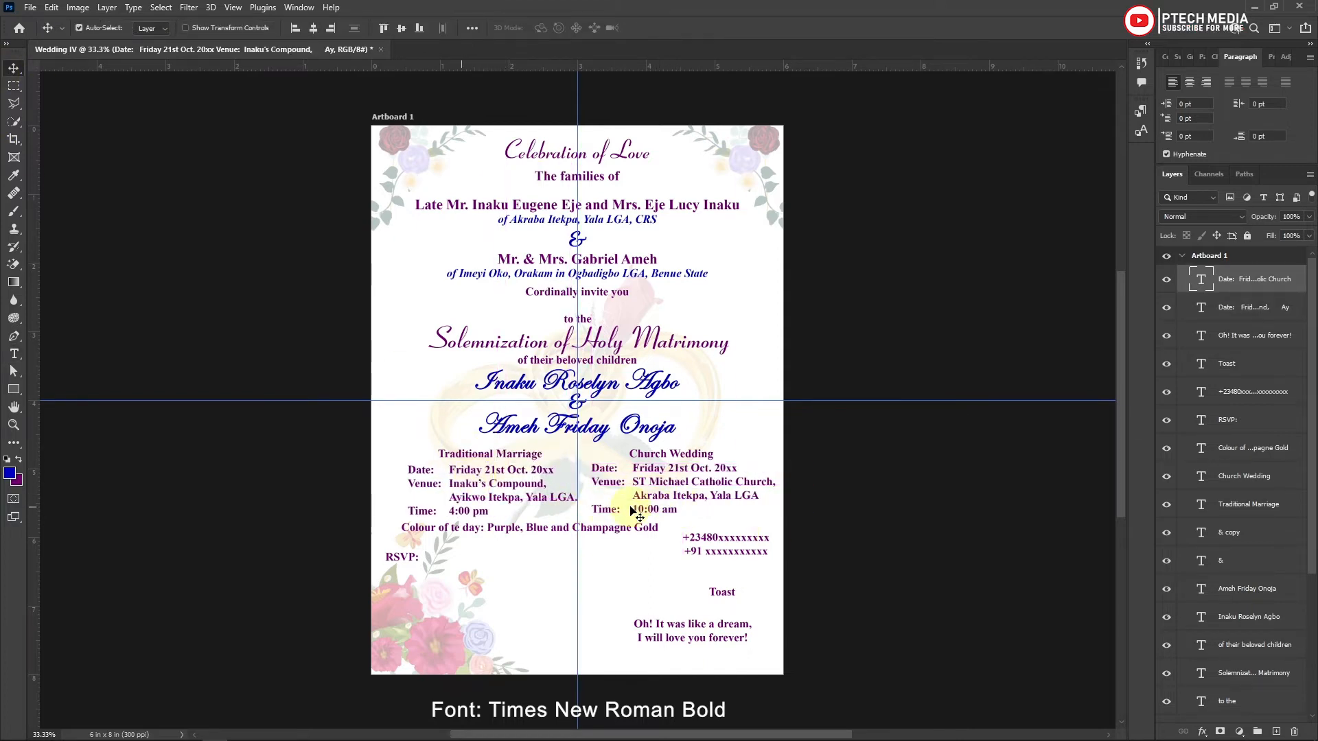
Set the font size of both event detail blocks to 10 pt.
{"action": "left_click", "coordinate": [1253, 307], "text": "shift"}
{"action": "left_click", "coordinate": [1214, 56]}
{"action": "left_click", "coordinate": [1202, 96]}
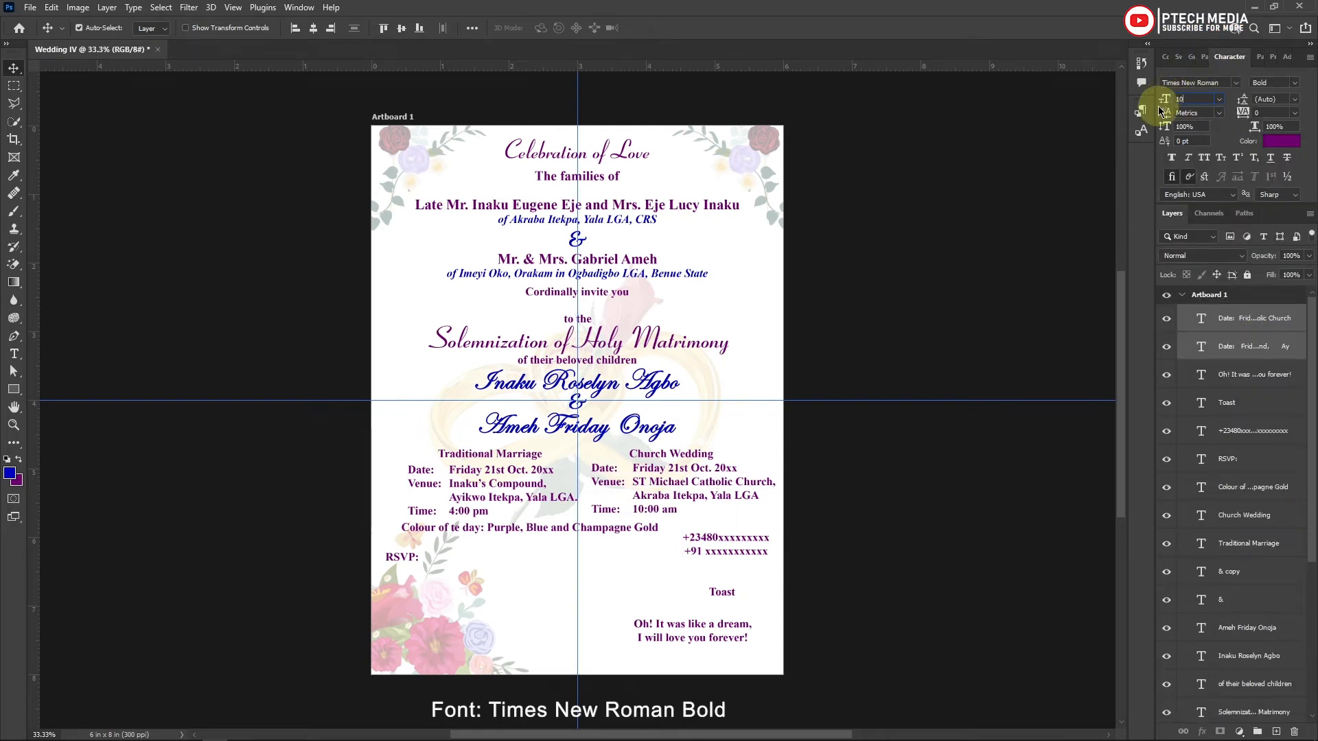
{"action": "key", "text": "Return"}
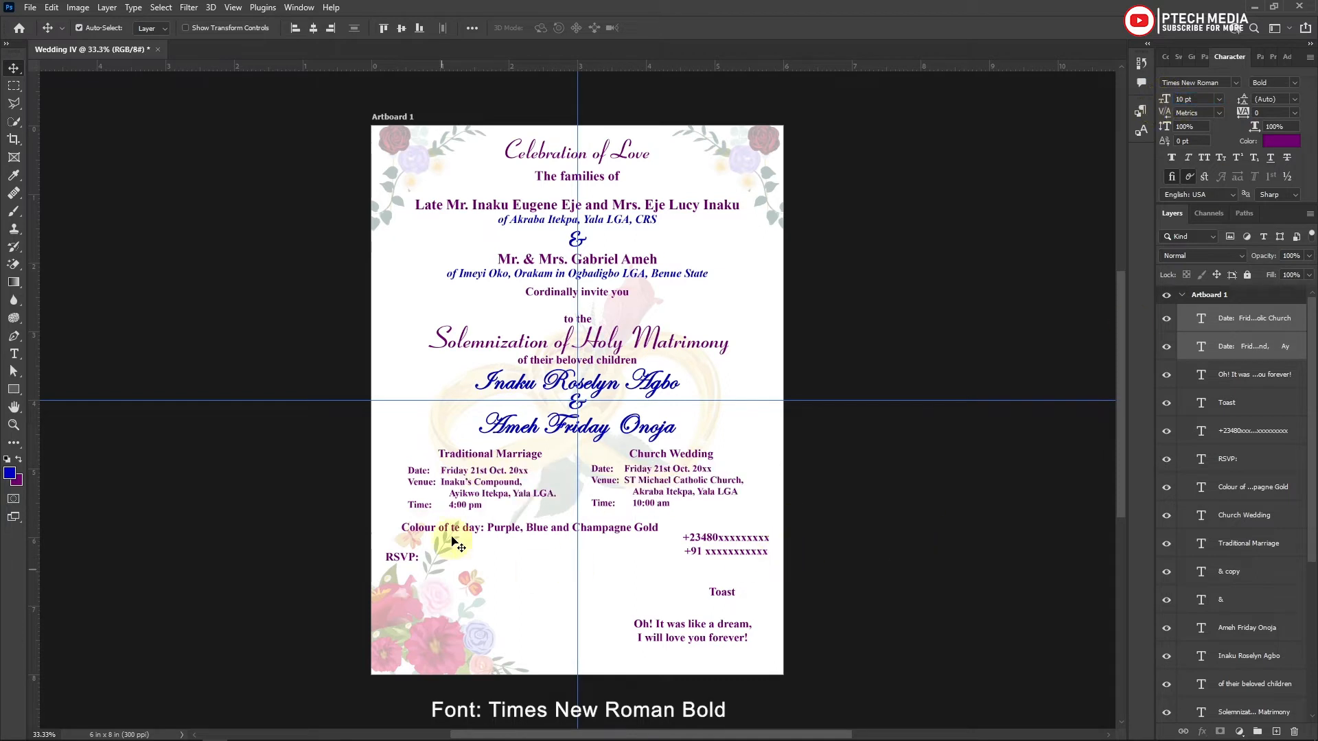
Recentre both detail blocks under their headings and trim the spaces so the second venue lines and times align with the values above.
{"action": "mouse_move", "coordinate": [644, 485]}
{"action": "left_mouse_down"}
{"action": "mouse_move", "coordinate": [660, 480]}
{"action": "mouse_move", "coordinate": [630, 481]}
{"action": "left_mouse_up"}
{"action": "left_click", "coordinate": [610, 496]}
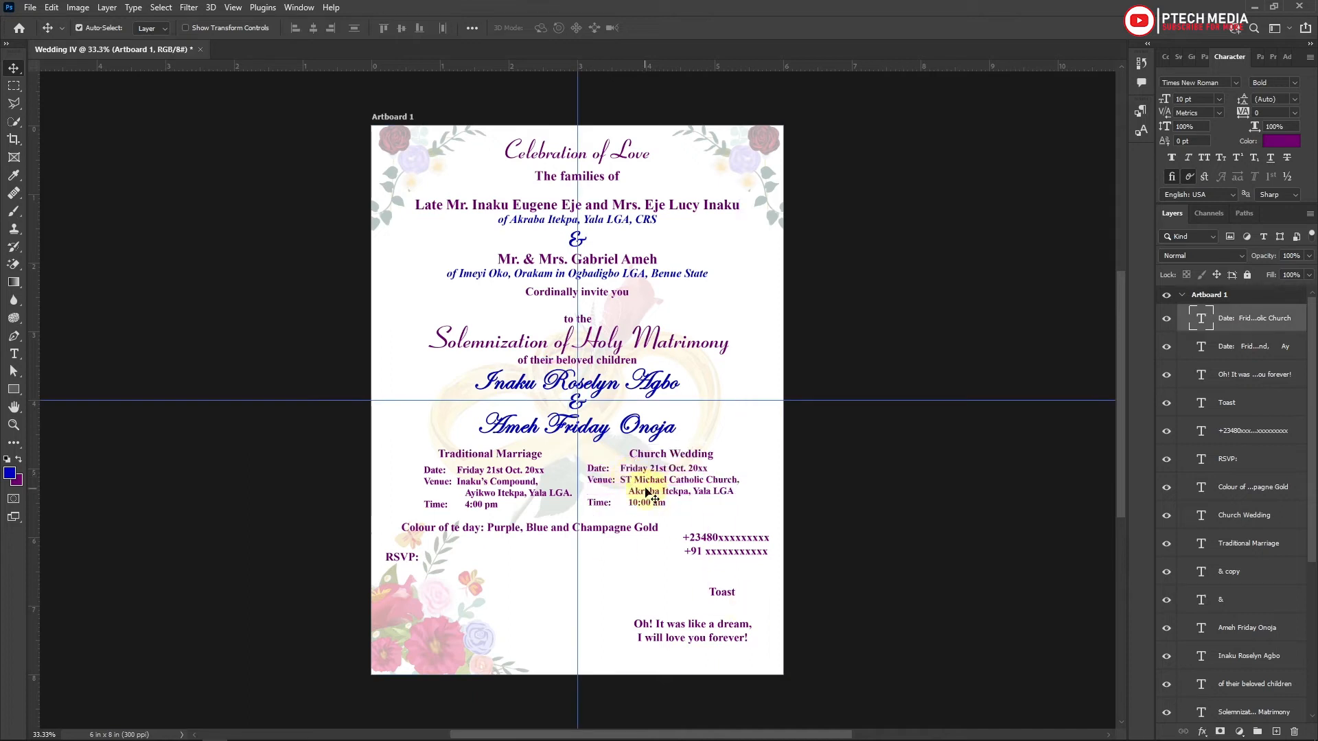
{"action": "key", "text": "t"}
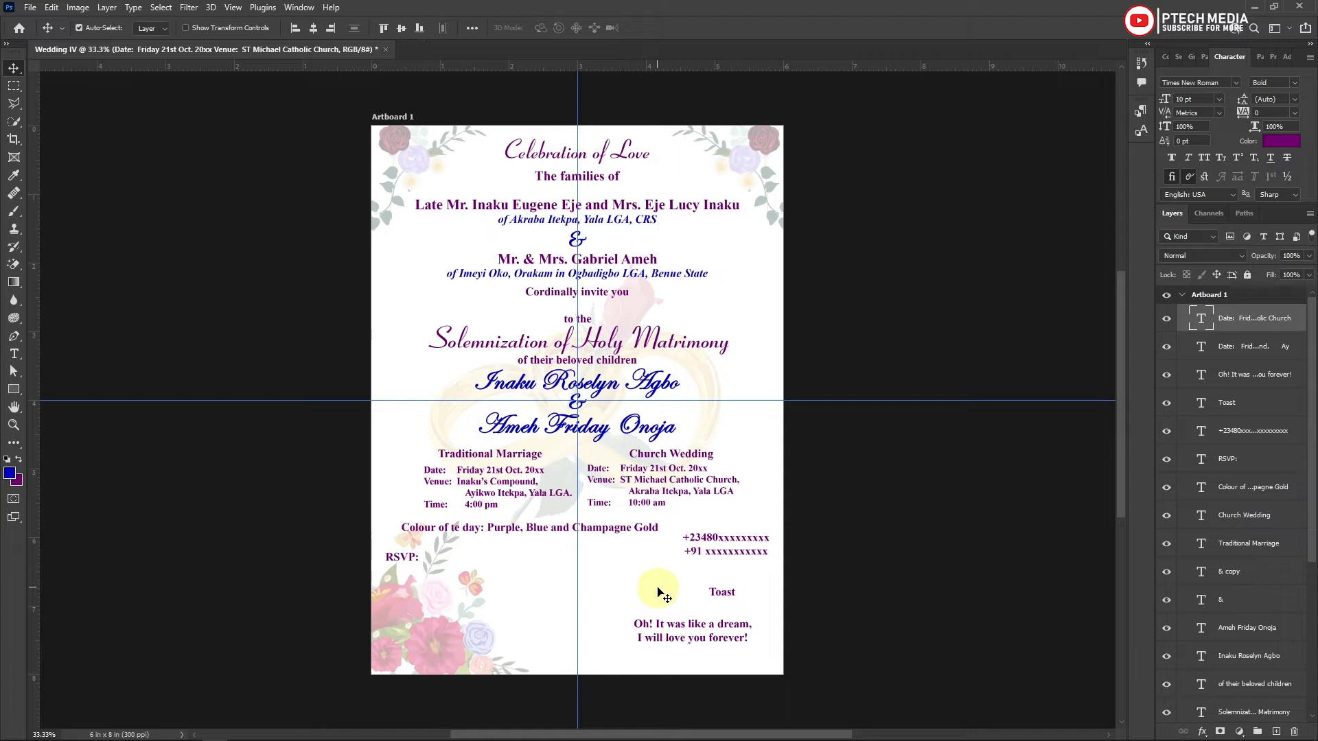
{"action": "left_click", "coordinate": [627, 495]}
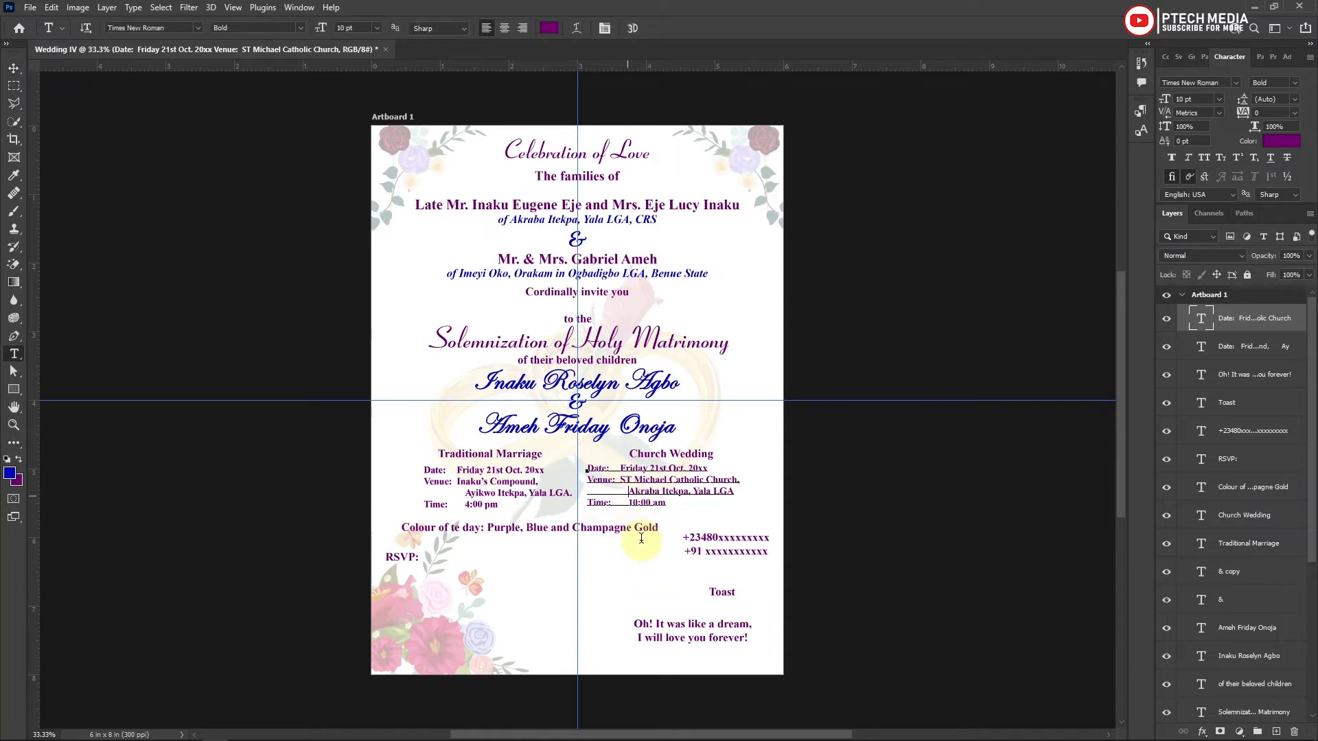
{"action": "key", "text": "Down"}
{"action": "left_click", "coordinate": [654, 28]}
{"action": "left_click", "coordinate": [488, 521]}
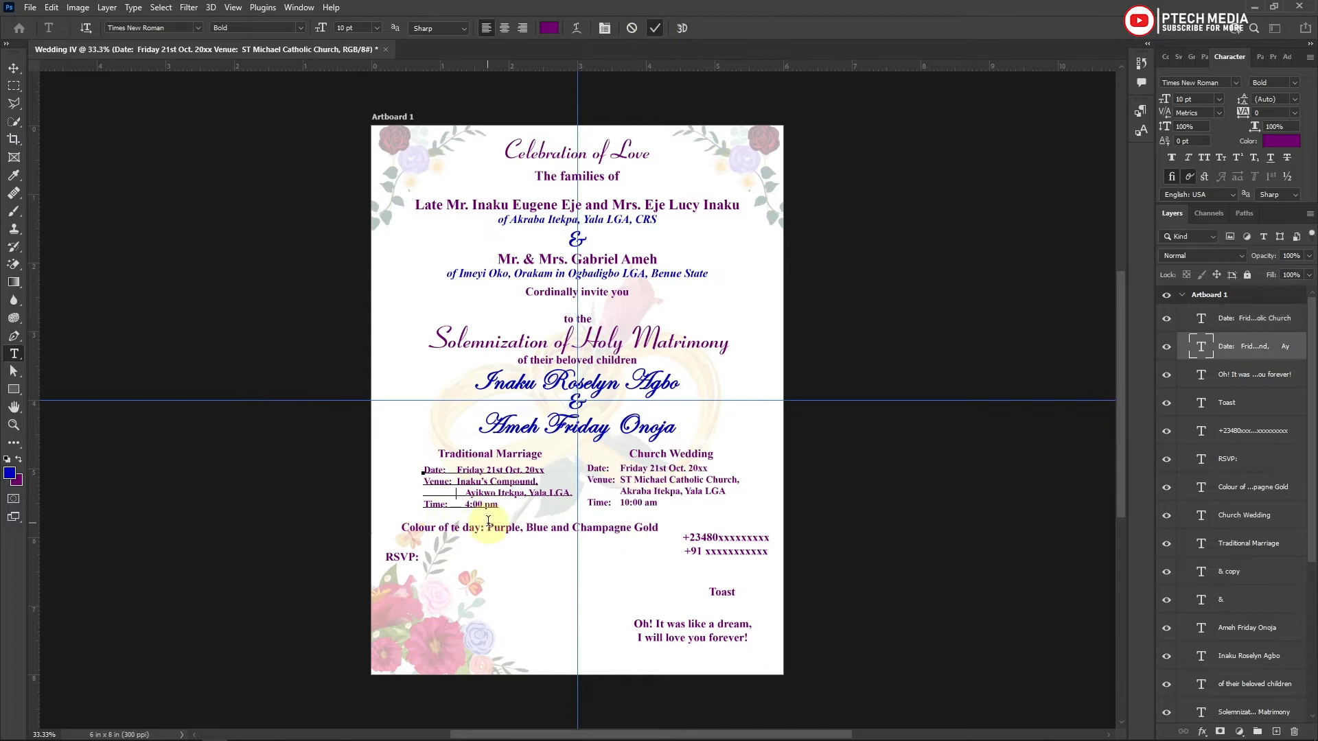
{"action": "left_click", "coordinate": [654, 28]}
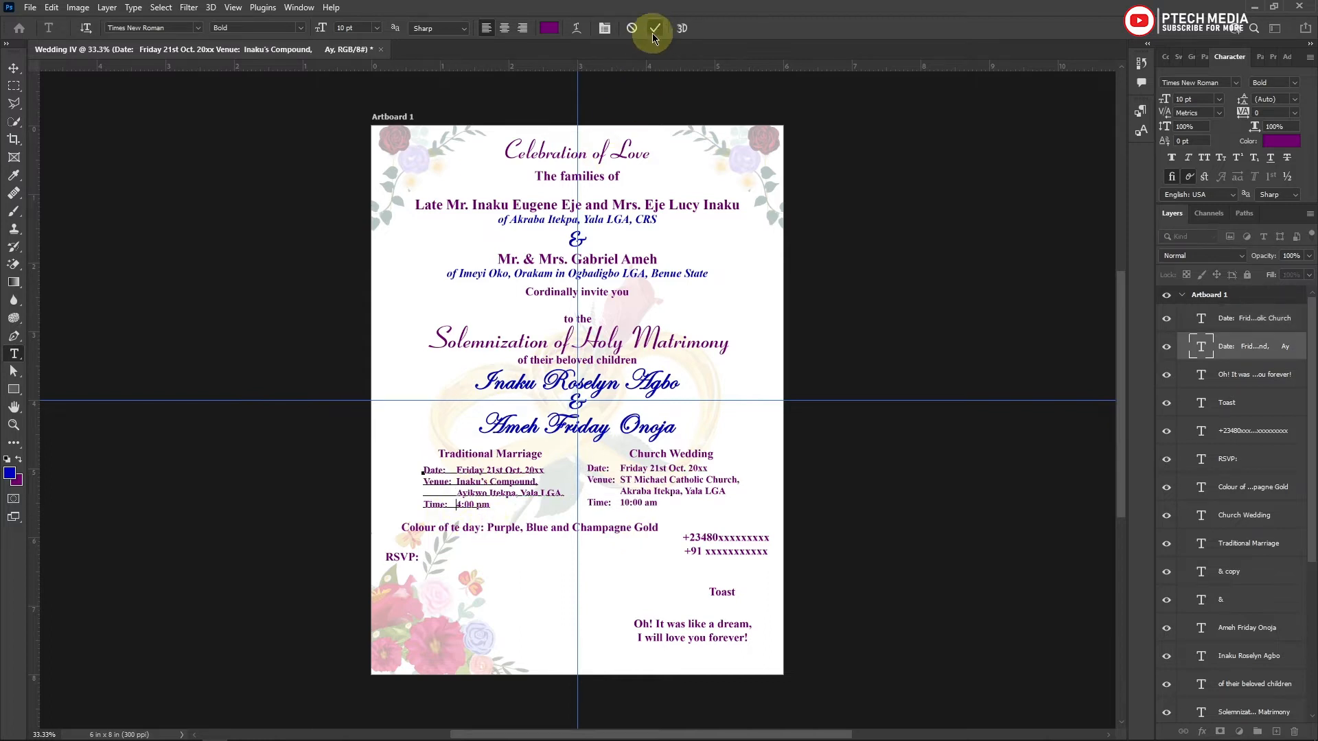
{"action": "left_click", "coordinate": [14, 69]}
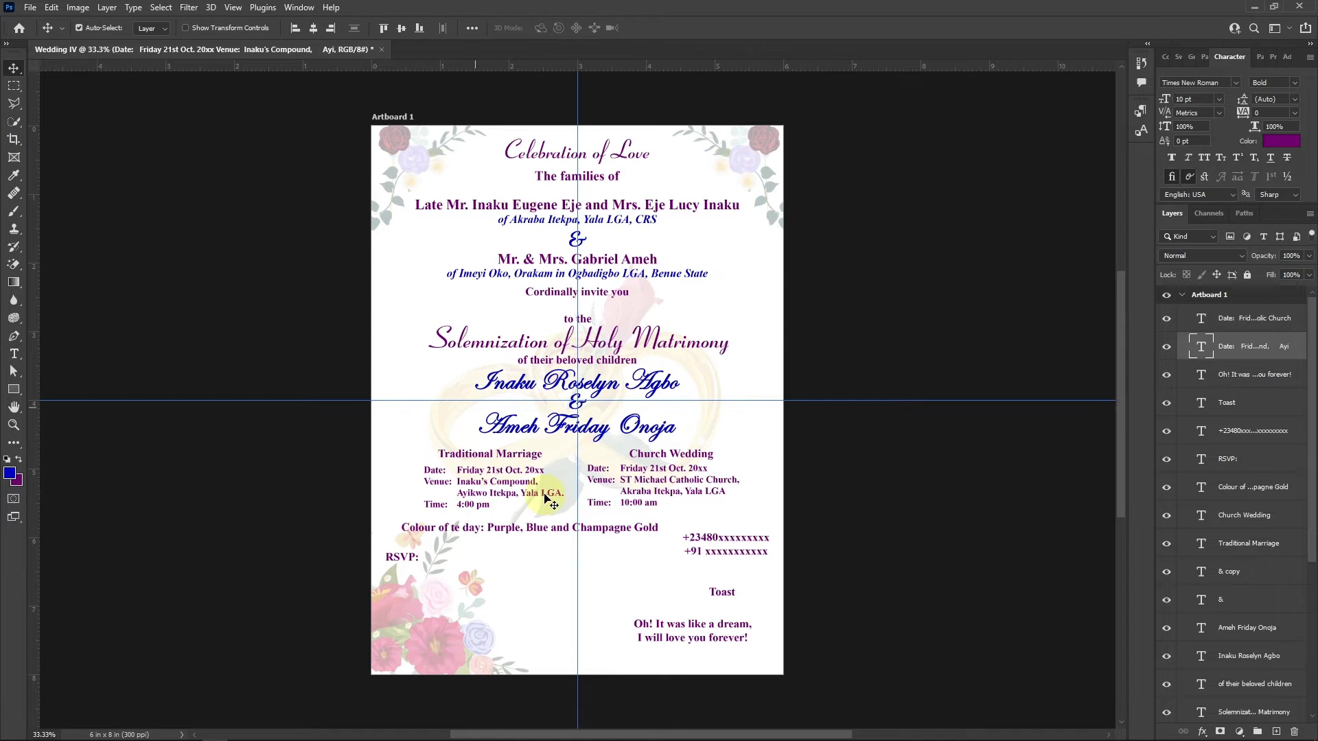
Move the colour-of-the-day line nearer the card's centre below the event details and correct "te" to "the".
{"action": "left_click_drag", "start_coordinate": [507, 531], "coordinate": [547, 523]}
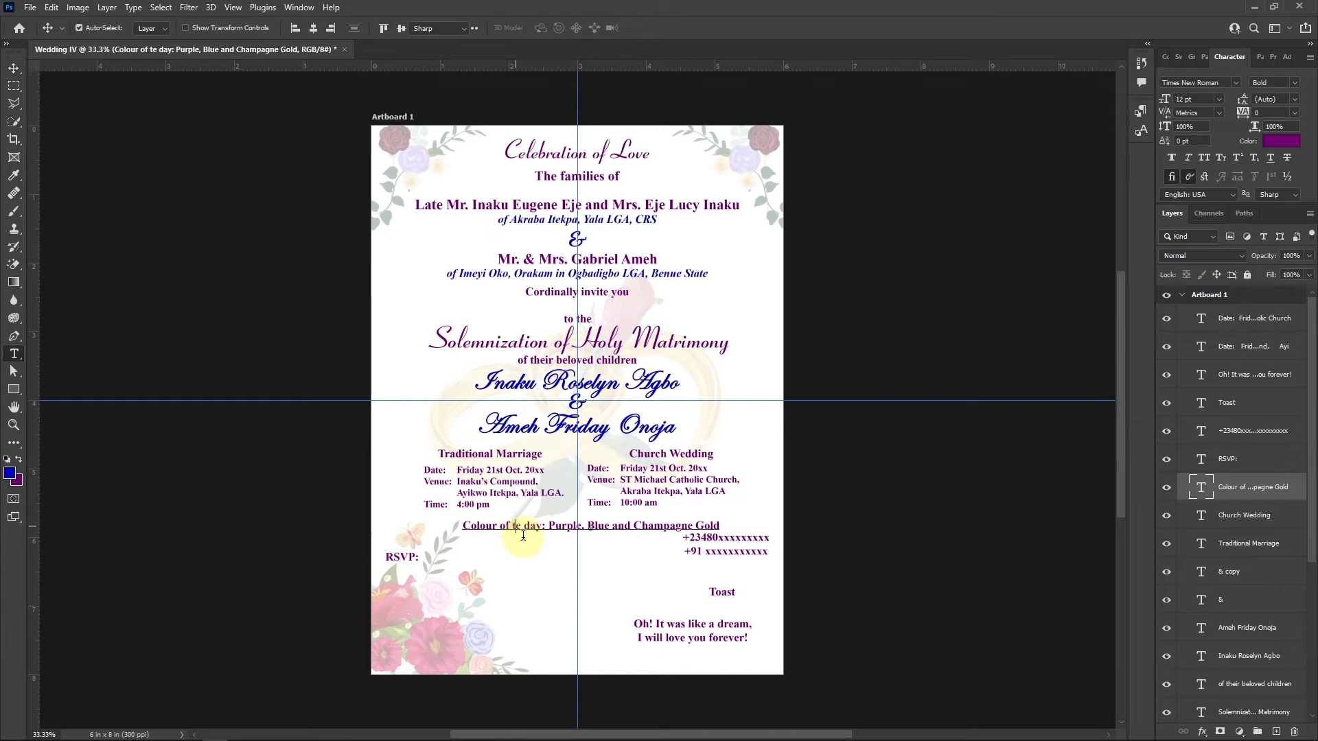
{"action": "left_click", "coordinate": [520, 530]}
{"action": "type", "text": "h"}
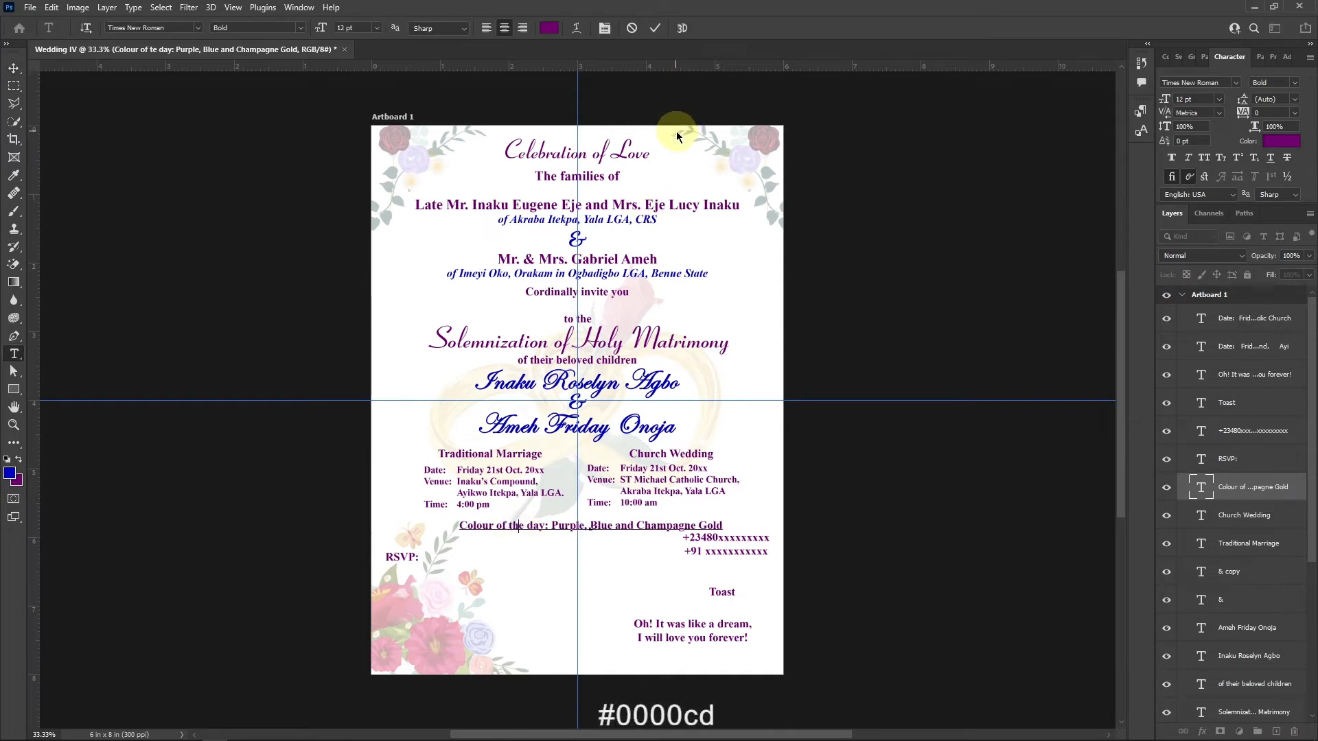
Recolour the word "Blue" in the colour-of-the-day line to #0000cd and centre the line just below the event details.
{"action": "double_click", "coordinate": [593, 525]}
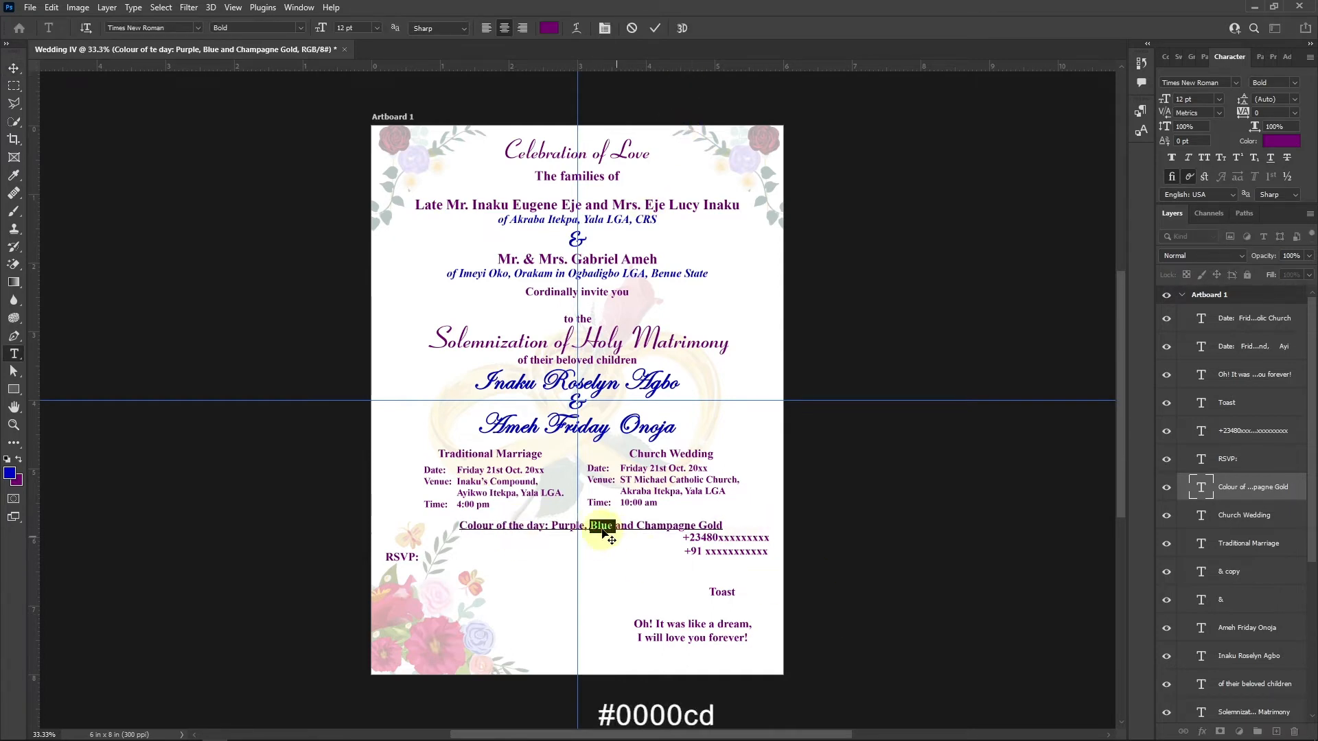
{"action": "left_click", "coordinate": [1271, 143]}
{"action": "type", "text": "0000cd"}
{"action": "left_click", "coordinate": [891, 364]}
{"action": "left_click", "coordinate": [576, 525]}
{"action": "key", "text": "ctrl+Return"}
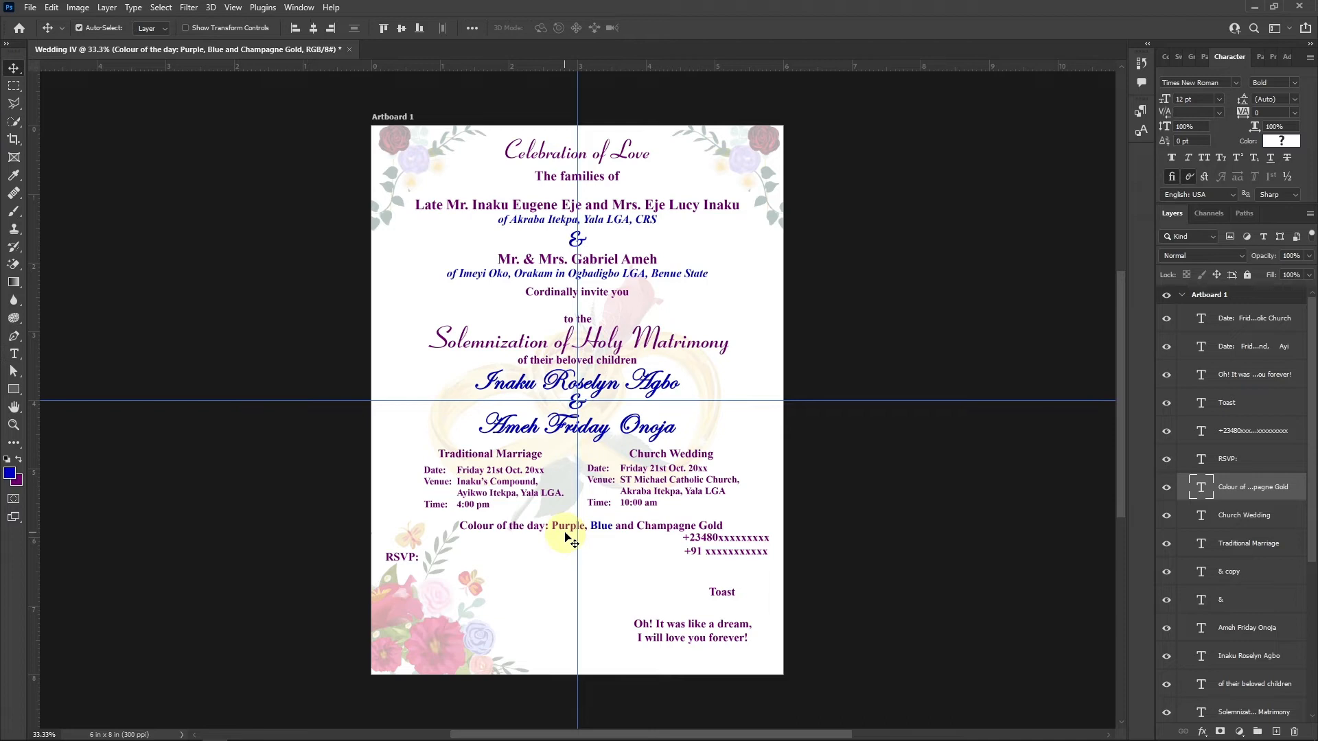
{"action": "mouse_move", "coordinate": [561, 530]}
{"action": "left_mouse_down"}
{"action": "mouse_move", "coordinate": [554, 542]}
{"action": "mouse_move", "coordinate": [545, 523]}
{"action": "left_mouse_up"}
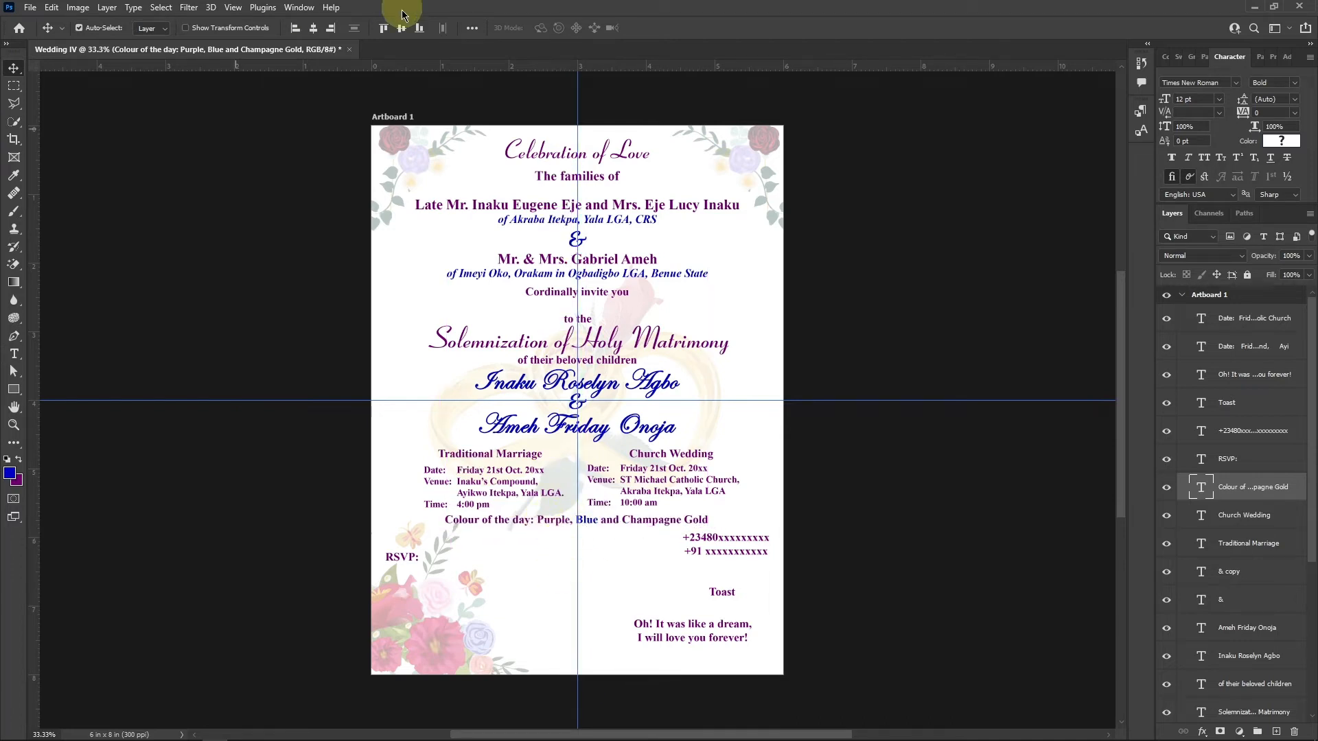
Place "RSVP:" beside the card's lower floral corner and format it as 24 pt Ribbon131 Bd BT with faux bold.
{"action": "left_click_drag", "start_coordinate": [398, 558], "coordinate": [521, 616]}
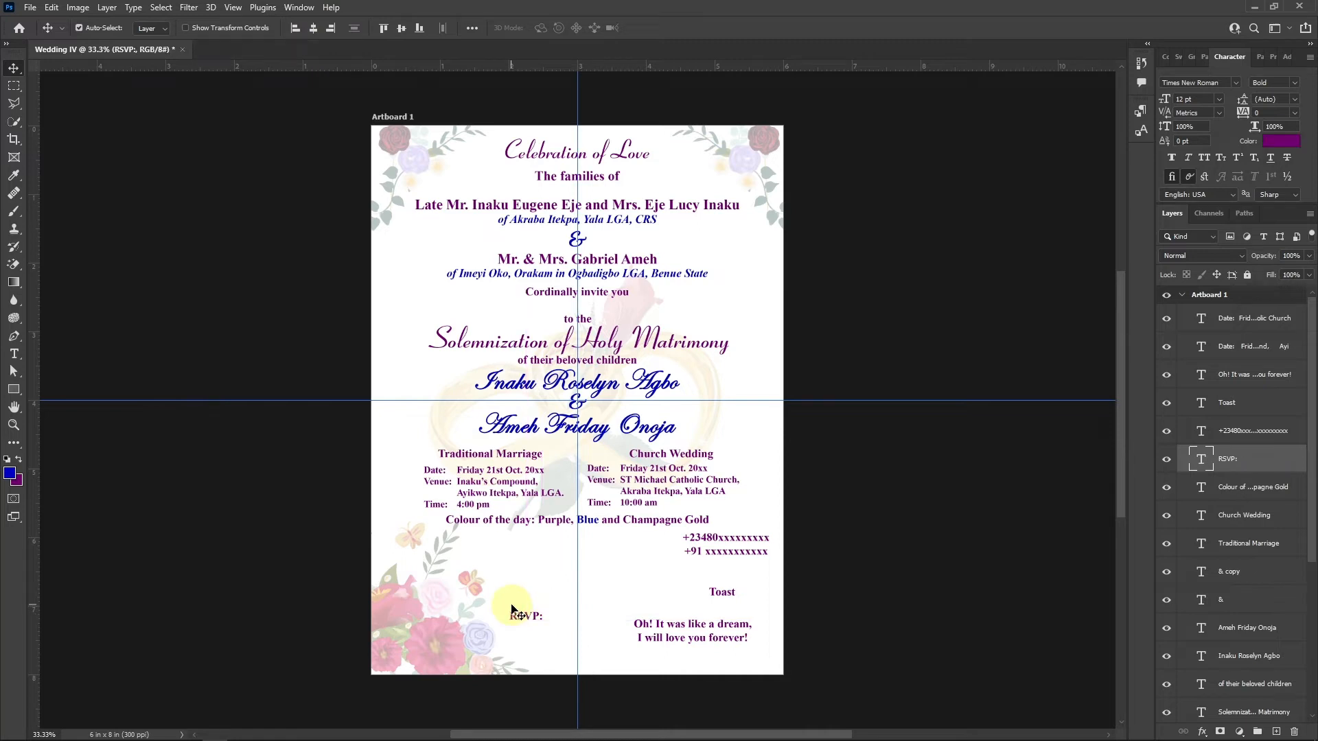
{"action": "left_click", "coordinate": [1200, 83]}
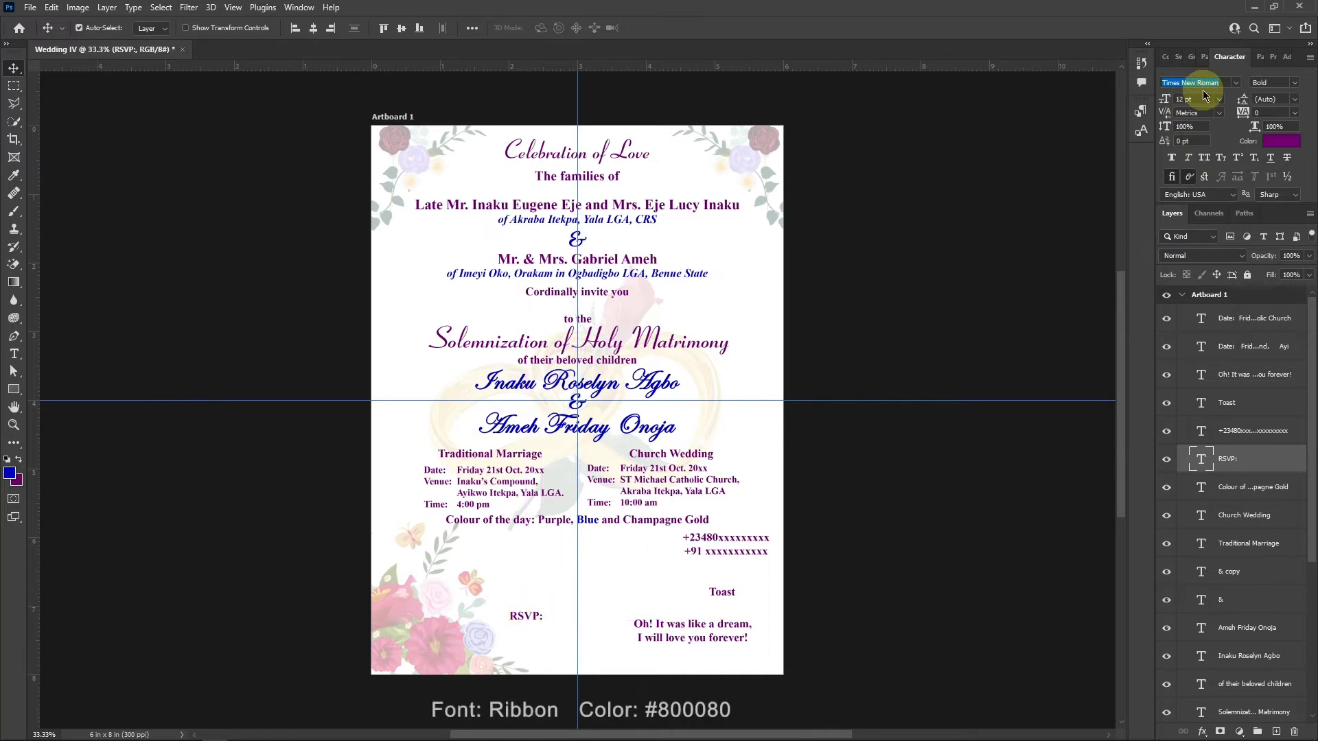
{"action": "type", "text": "r"}
{"action": "key", "text": "Return"}
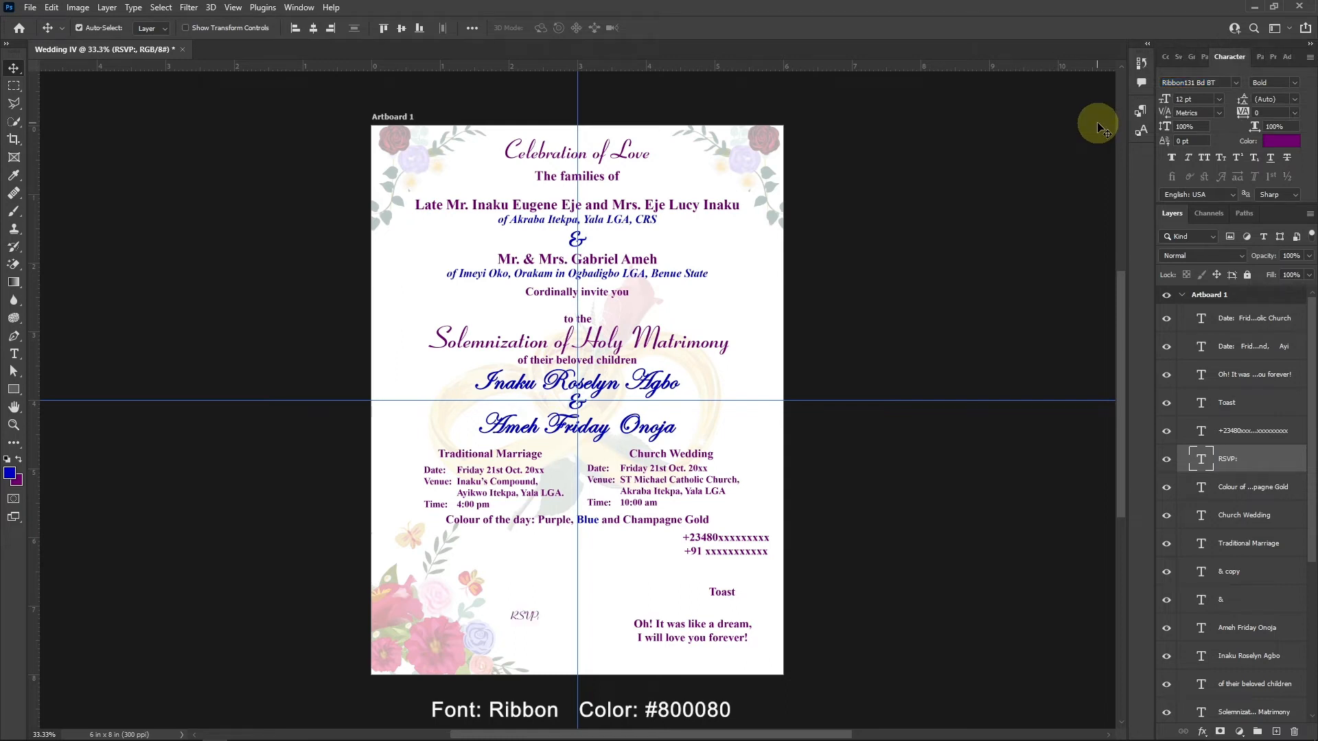
{"action": "left_click", "coordinate": [1219, 98]}
{"action": "left_click", "coordinate": [1210, 221]}
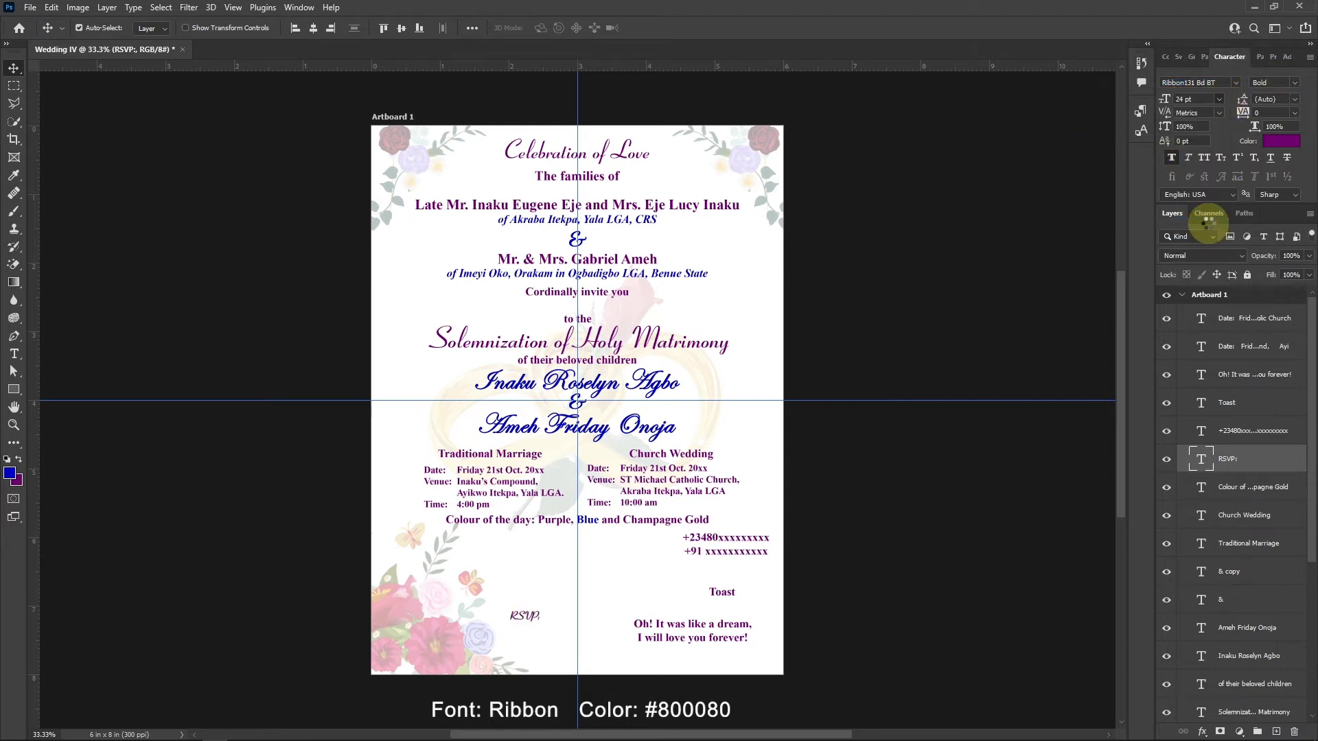
{"action": "left_click_drag", "start_coordinate": [542, 616], "coordinate": [534, 616]}
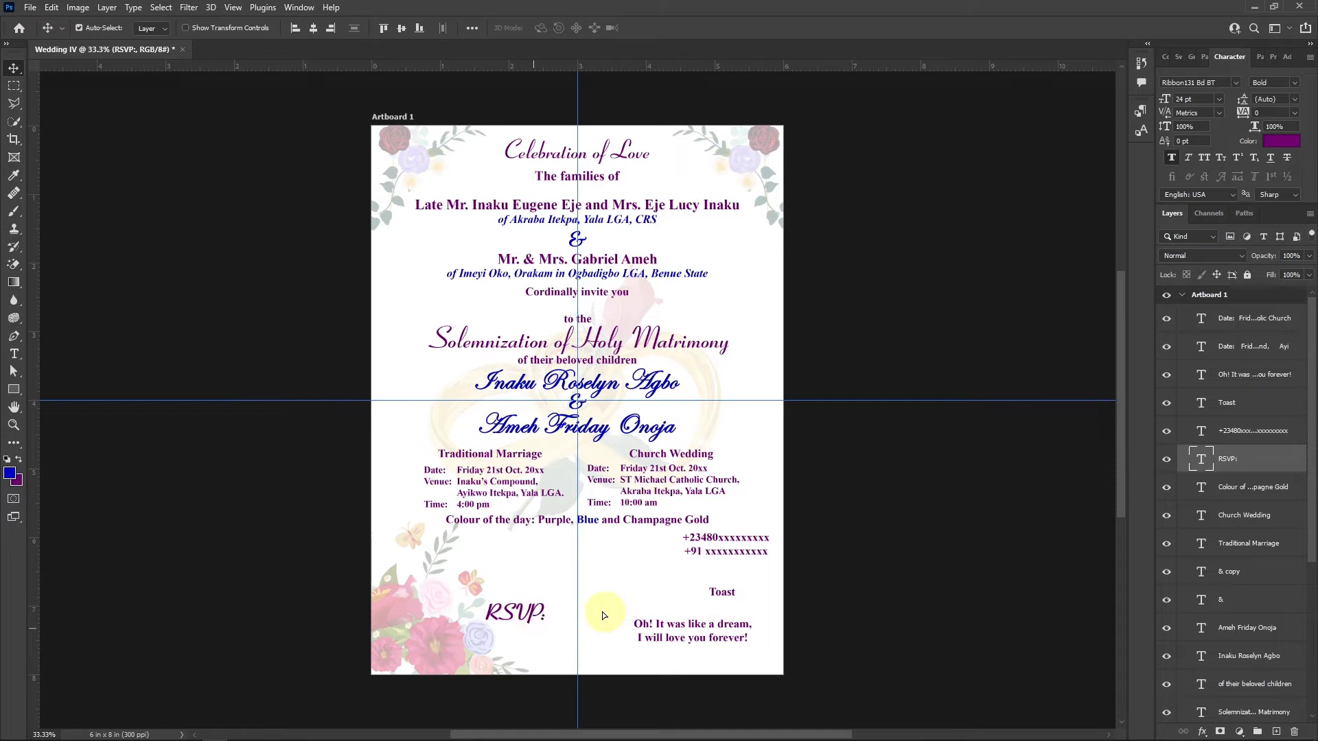
Place the two contact phone lines beside "RSVP:" and set their font size to 10 pt.
{"action": "left_click_drag", "start_coordinate": [717, 542], "coordinate": [580, 620]}
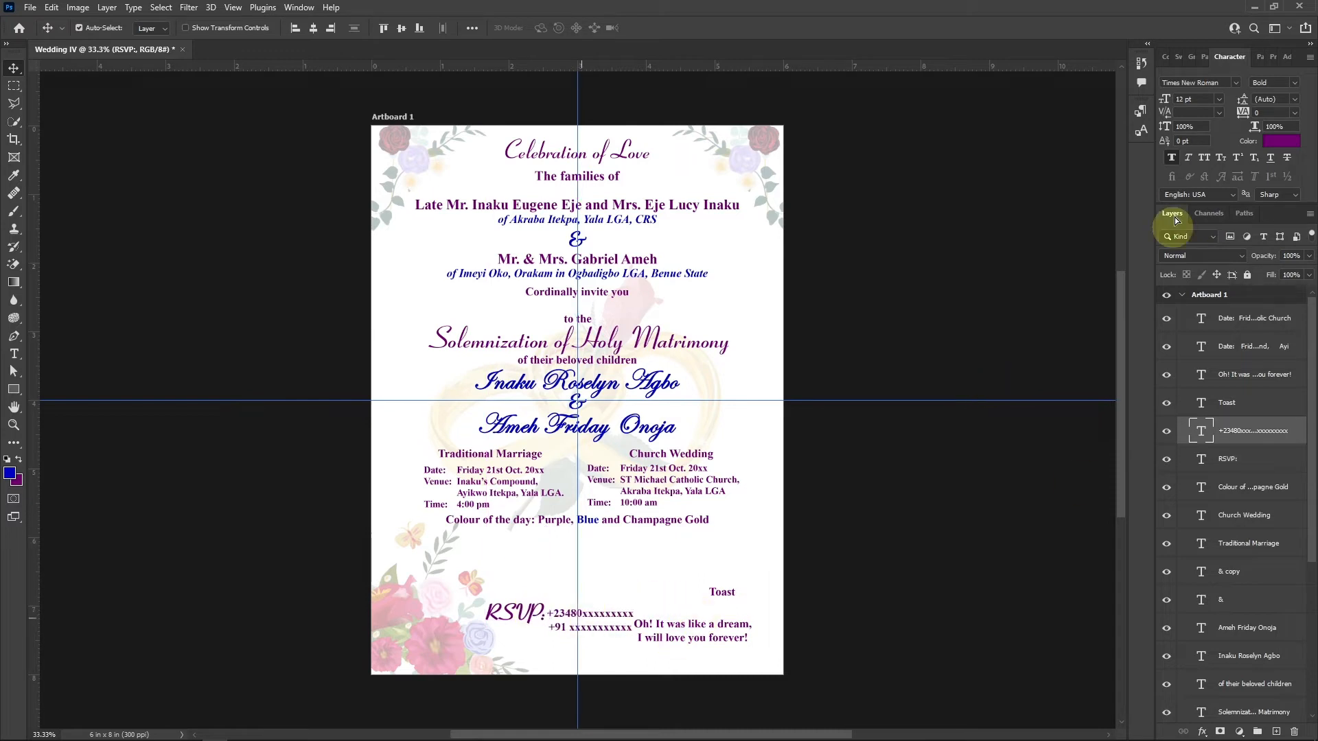
{"action": "left_click", "coordinate": [1186, 100]}
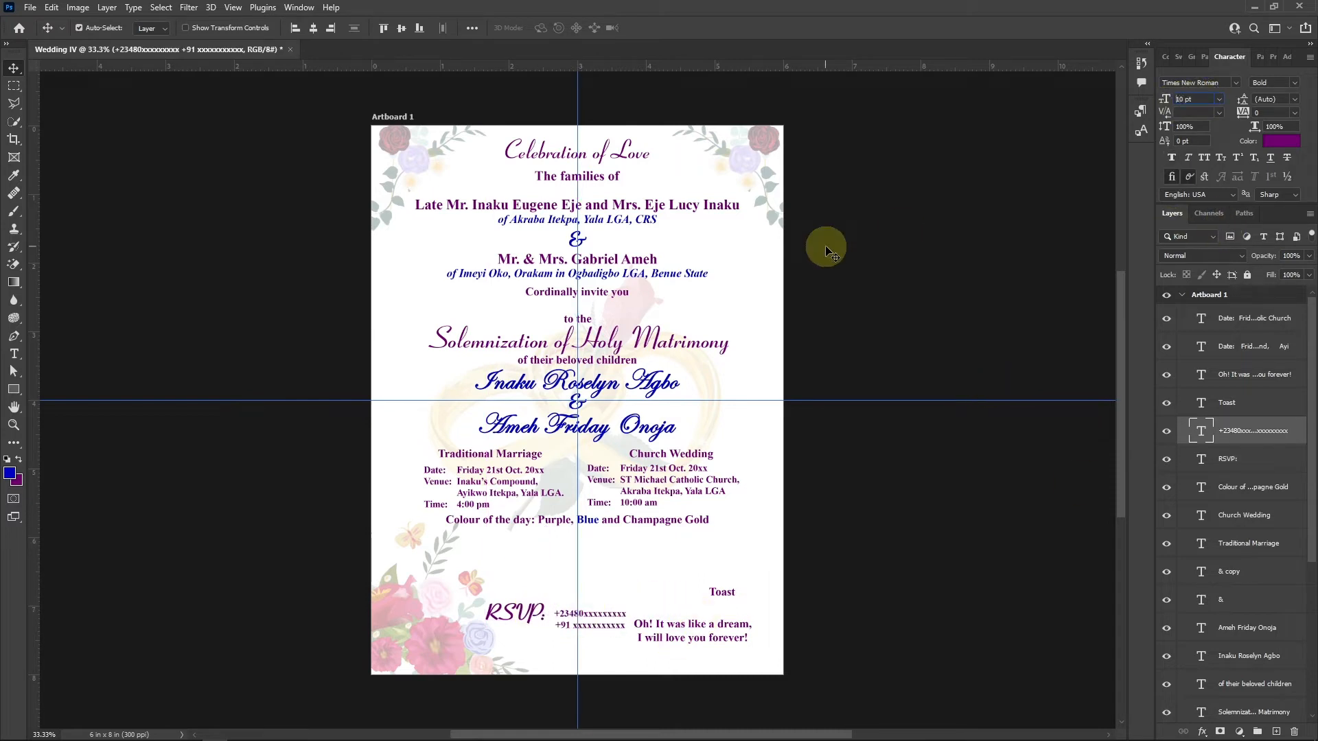
{"action": "left_click_drag", "start_coordinate": [589, 620], "coordinate": [590, 616]}
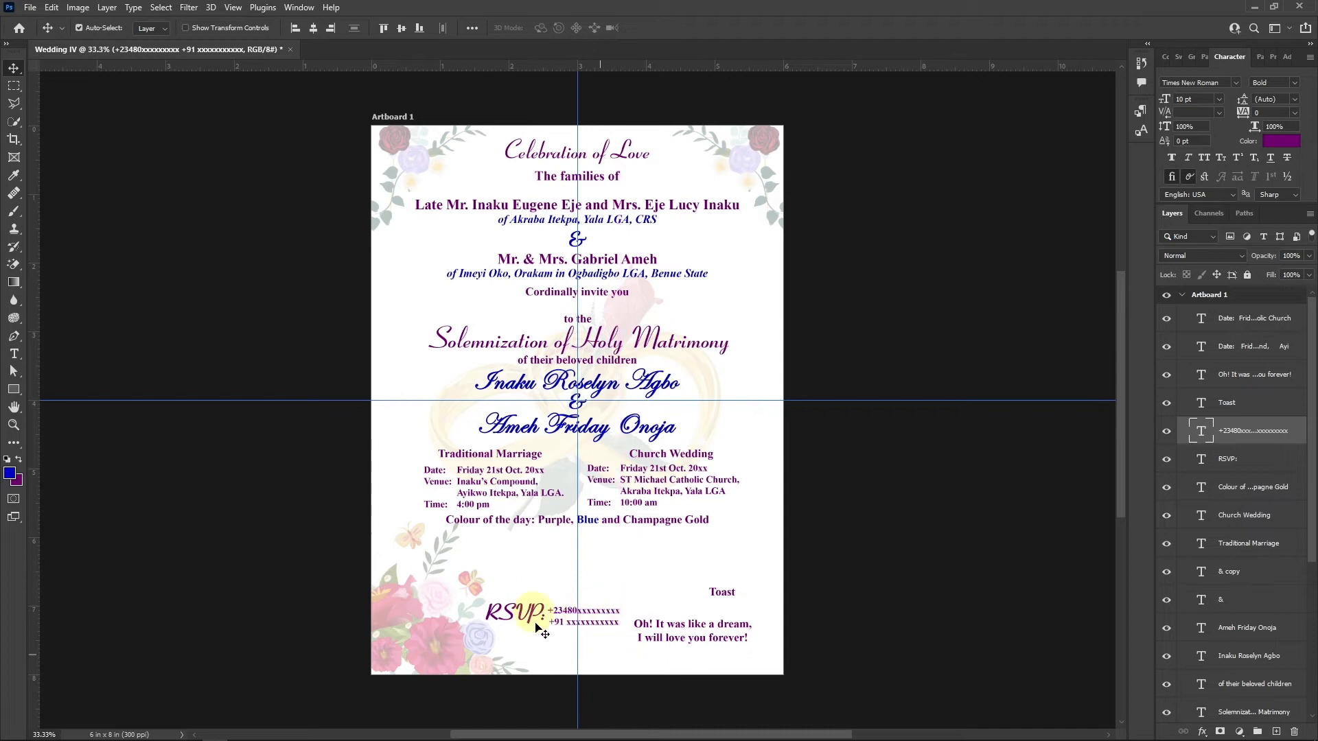
Set the "Oh! It was like a dream" message to 10 pt and shift the RSVP block closer to the floral corner.
{"action": "left_click", "coordinate": [710, 628]}
{"action": "left_click", "coordinate": [1201, 99]}
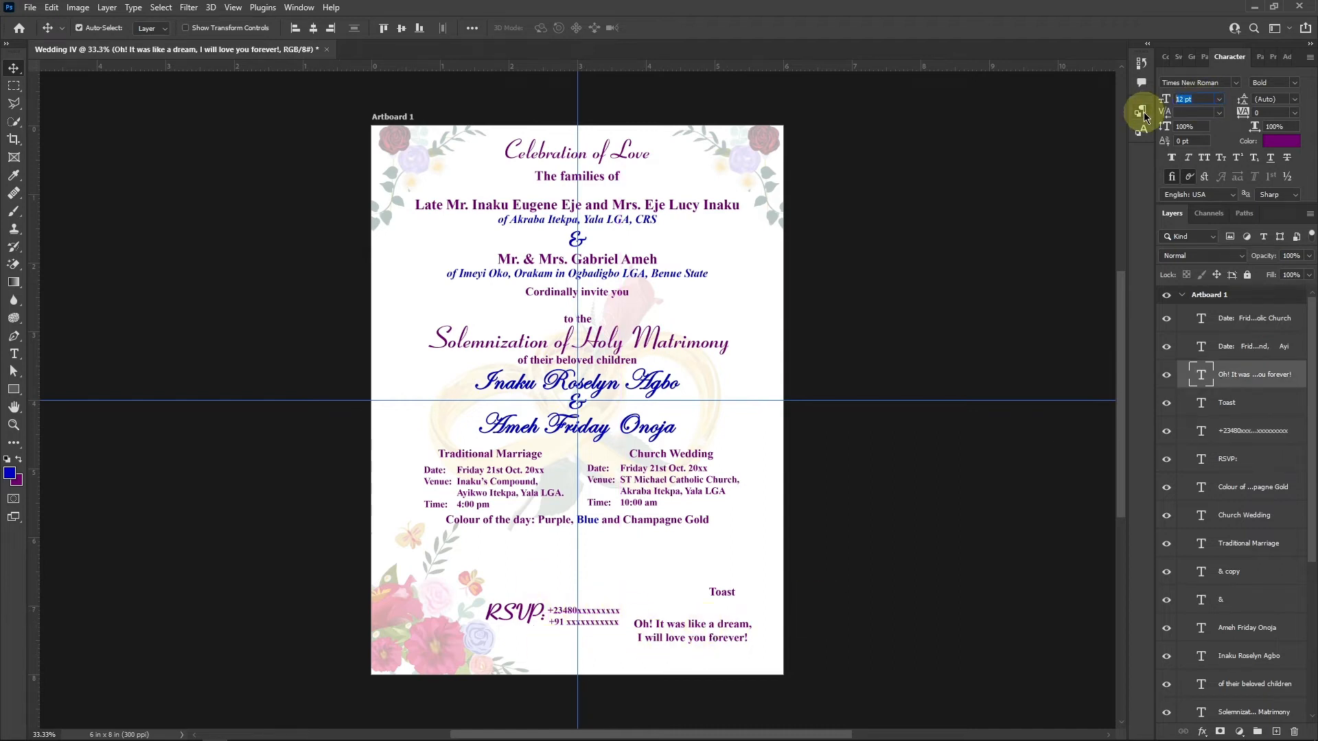
{"action": "type", "text": "10"}
{"action": "key", "text": "Return"}
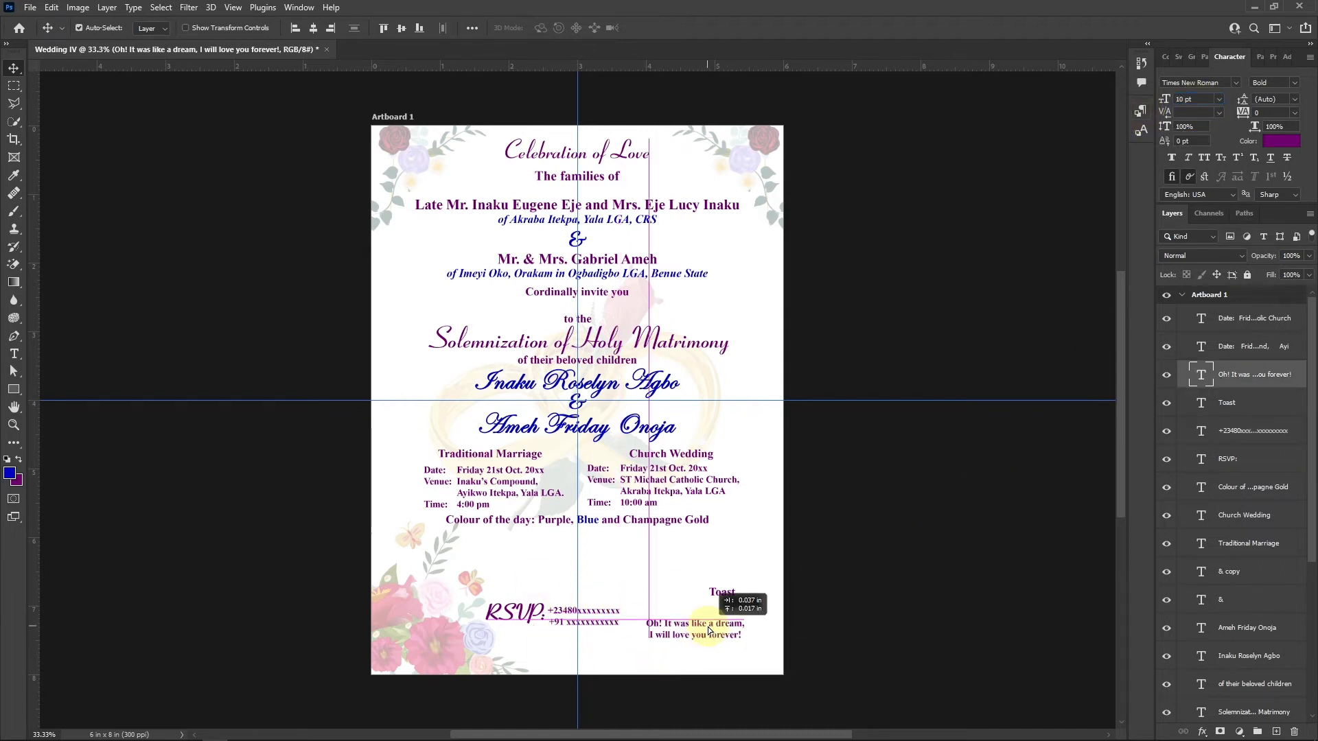
{"action": "left_click_drag", "start_coordinate": [464, 588], "coordinate": [557, 630]}
Format "Toast" as 30 pt Edwardian Script ITC with faux bold and place it above the toast message.
{"action": "left_click_drag", "start_coordinate": [715, 602], "coordinate": [656, 607]}
{"action": "type", "text": "r"}
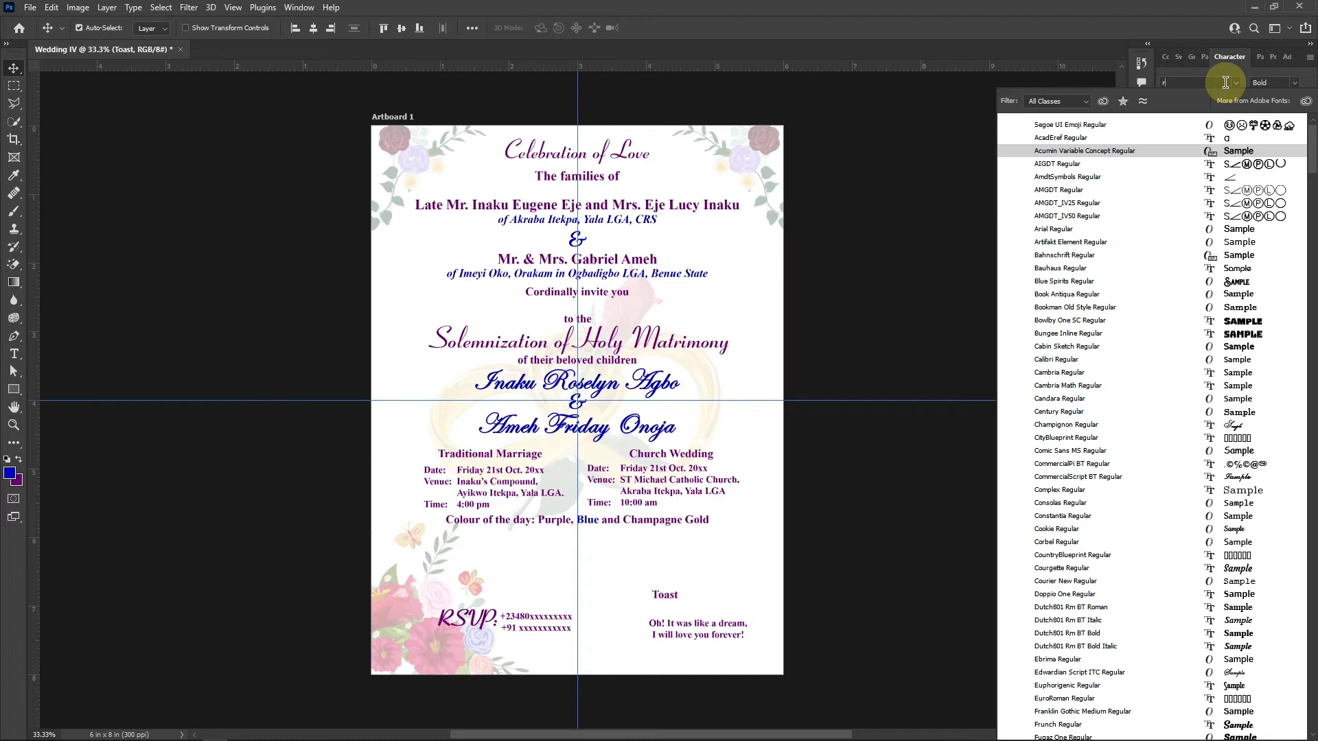
{"action": "key", "text": "BackSpace"}
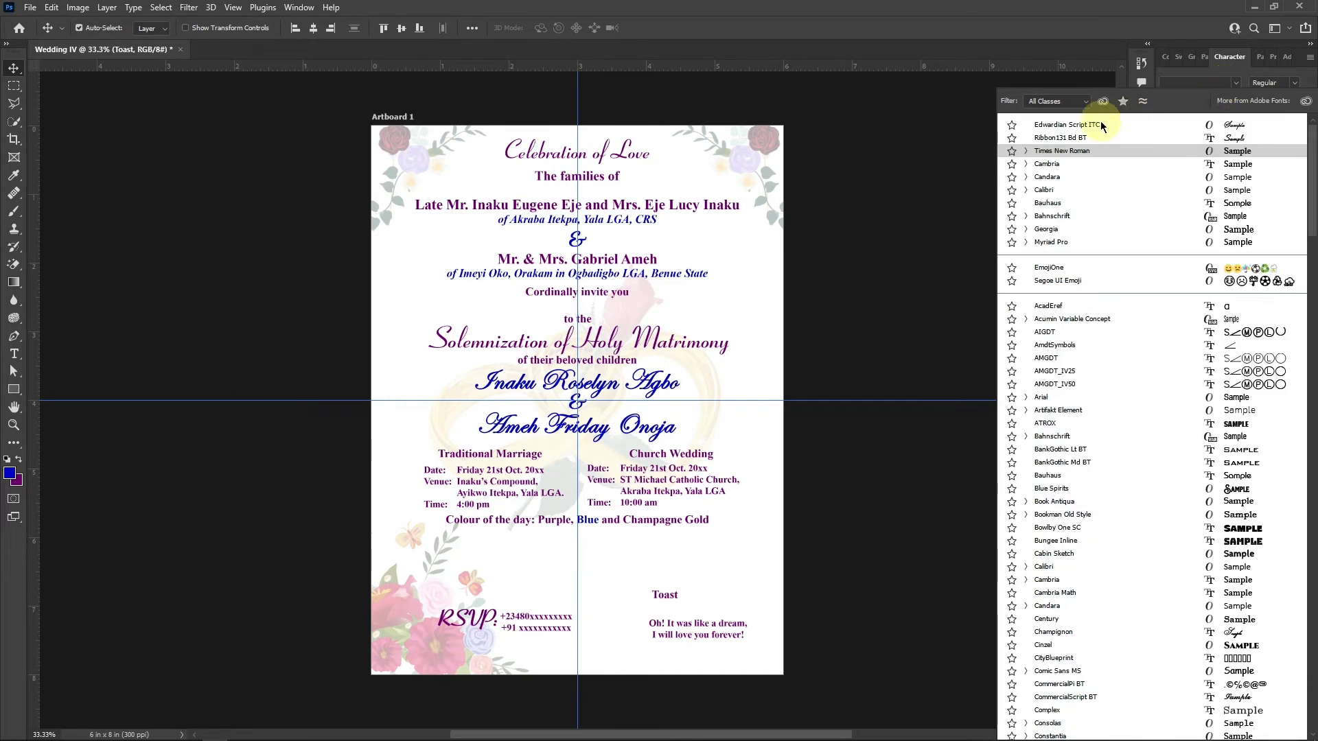
{"action": "left_click", "coordinate": [1100, 124]}
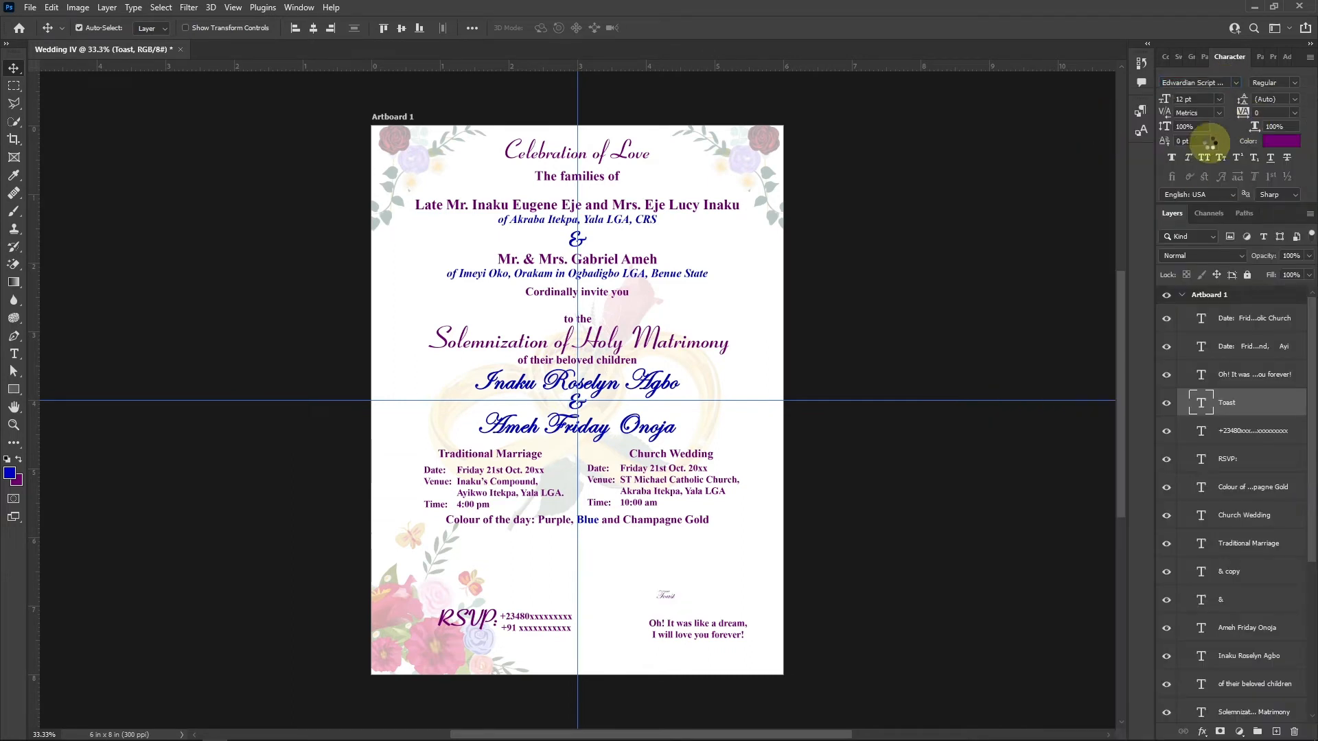
{"action": "left_click", "coordinate": [1219, 99]}
{"action": "left_click", "coordinate": [1200, 235]}
{"action": "mouse_move", "coordinate": [664, 625]}
{"action": "left_mouse_down"}
{"action": "mouse_move", "coordinate": [661, 608]}
{"action": "mouse_move", "coordinate": [670, 614]}
{"action": "left_mouse_up"}
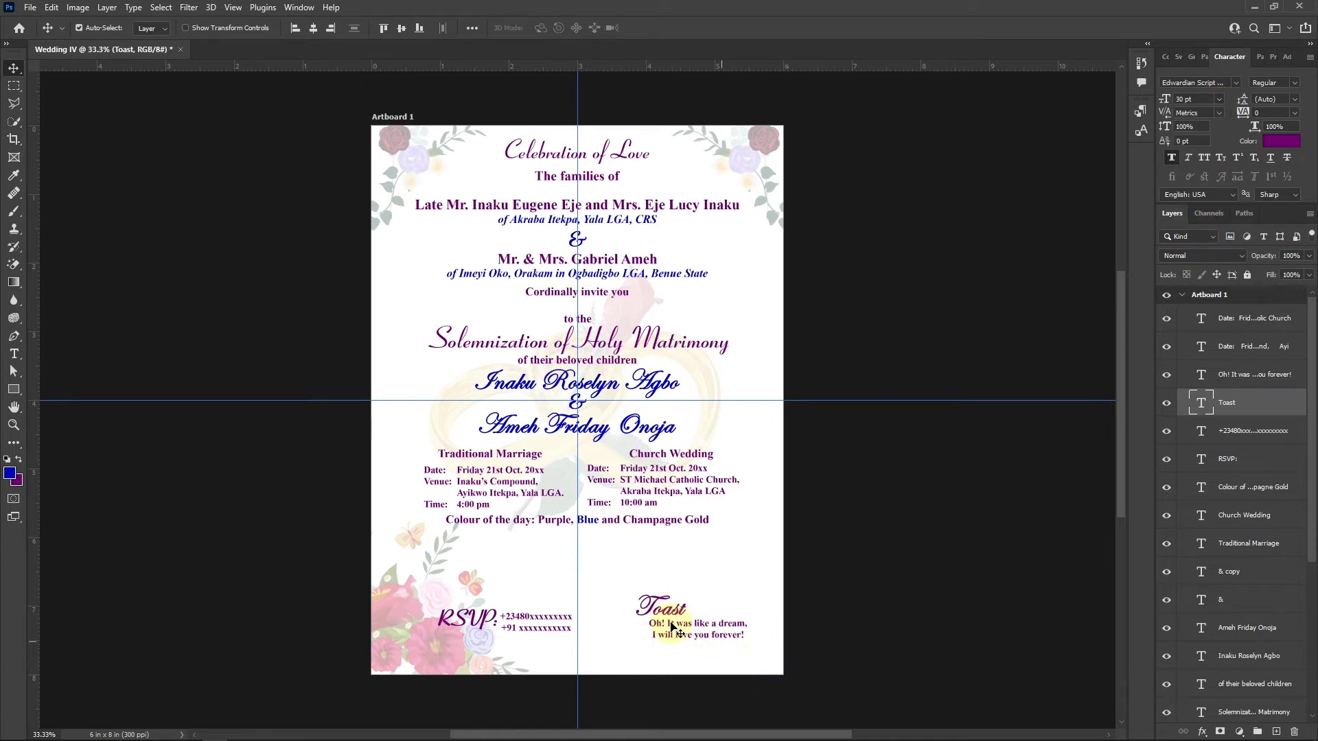
{"action": "left_click_drag", "start_coordinate": [660, 617], "coordinate": [685, 609]}
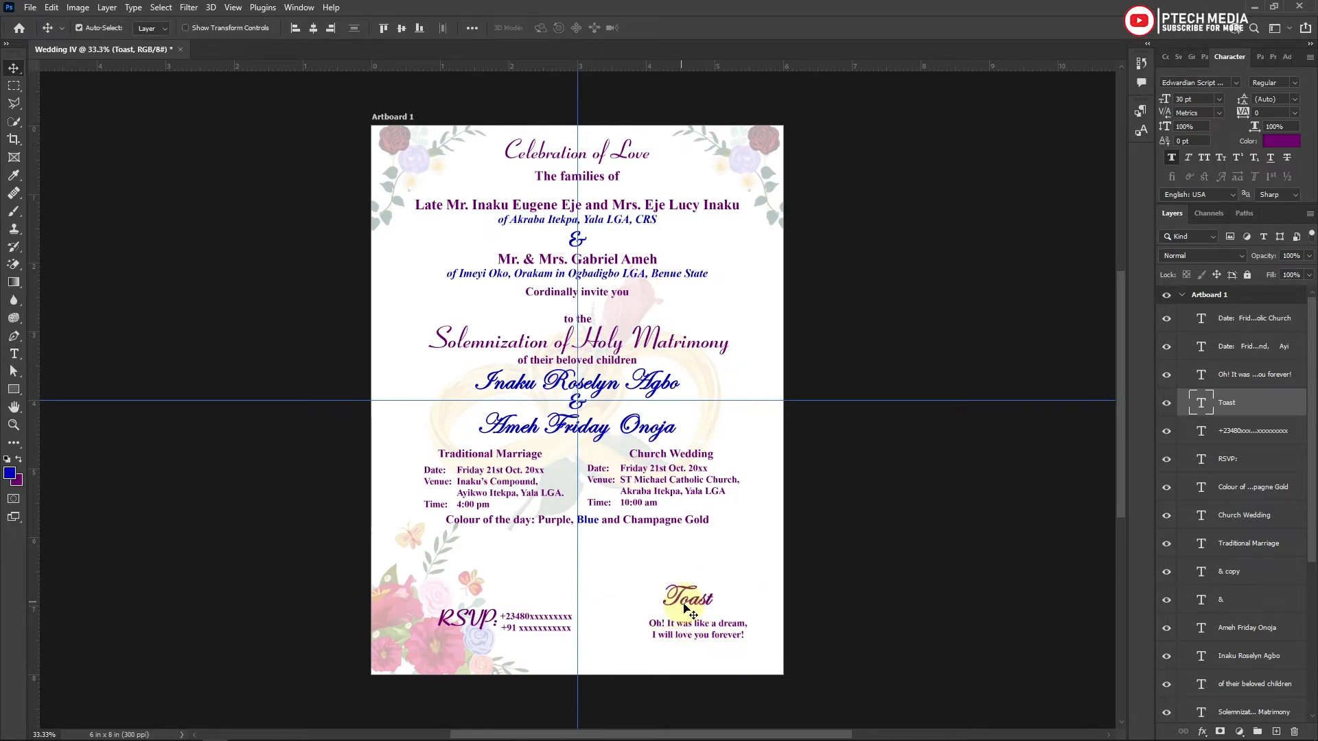
Reduce the letters "oast" to 25 pt and move the word "Toast" to the upper-left of its message.
{"action": "double_click", "coordinate": [706, 602]}
{"action": "key", "text": "shift+Left"}
{"action": "key", "text": "shift+Left"}
{"action": "key", "text": "shift+Left"}
{"action": "key", "text": "shift+Left"}
{"action": "key", "text": "shift+Left"}
{"action": "key", "text": "shift+Right"}
{"action": "left_click_drag", "start_coordinate": [1208, 100], "coordinate": [1142, 109]}
{"action": "type", "text": "25"}
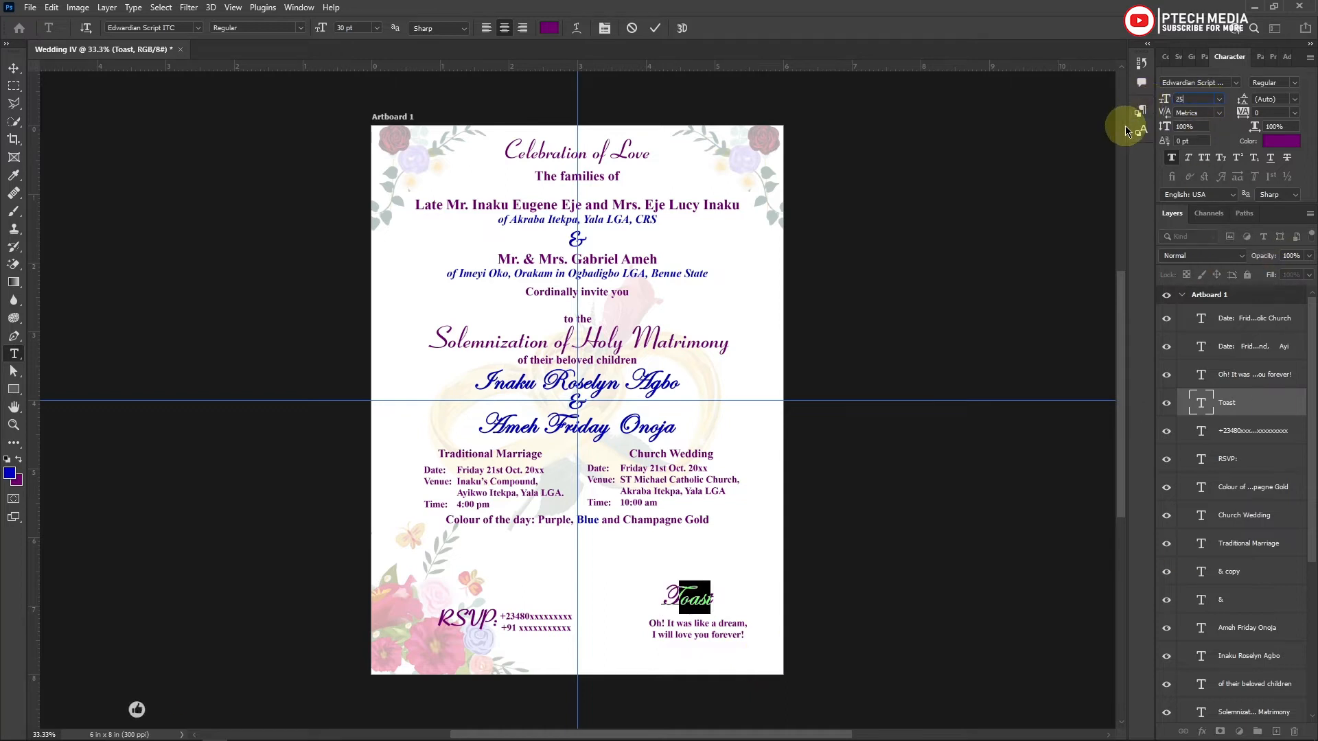
{"action": "key", "text": "Return"}
{"action": "left_click", "coordinate": [653, 28]}
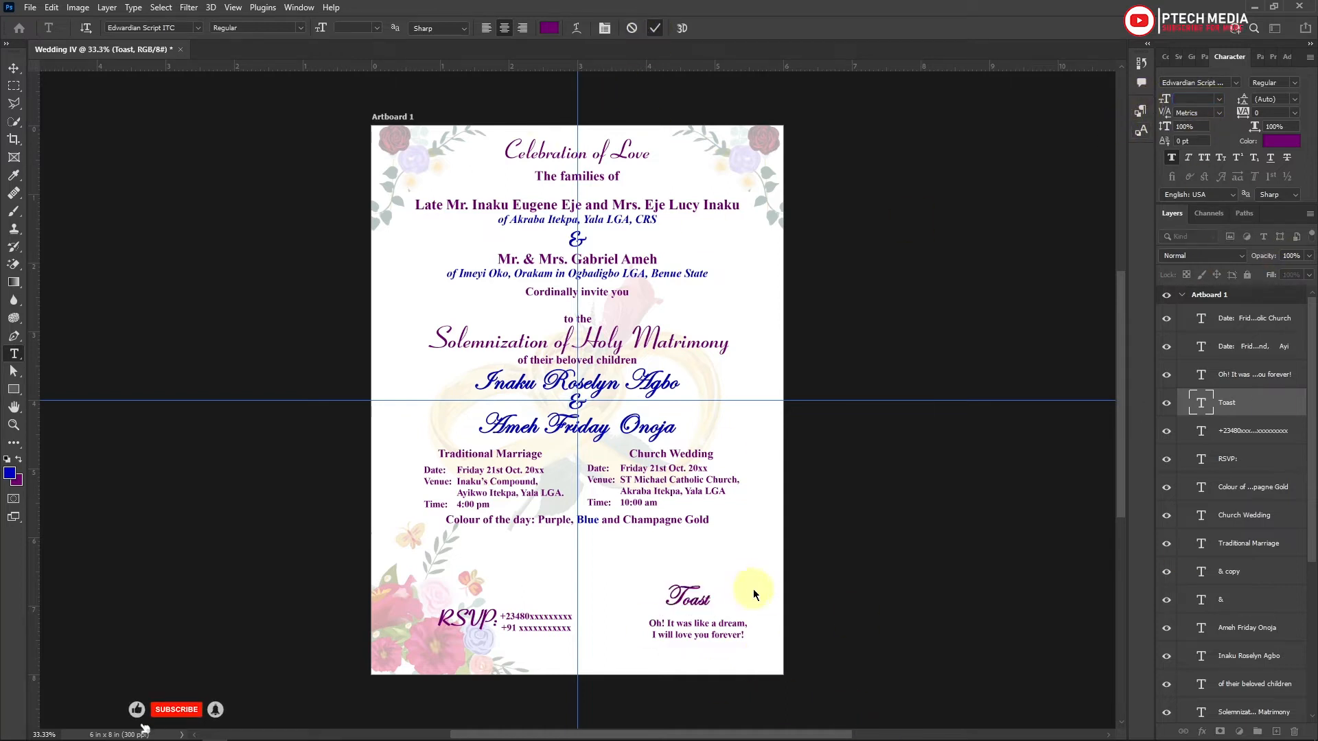
{"action": "left_click", "coordinate": [14, 68]}
{"action": "left_click_drag", "start_coordinate": [684, 606], "coordinate": [638, 613]}
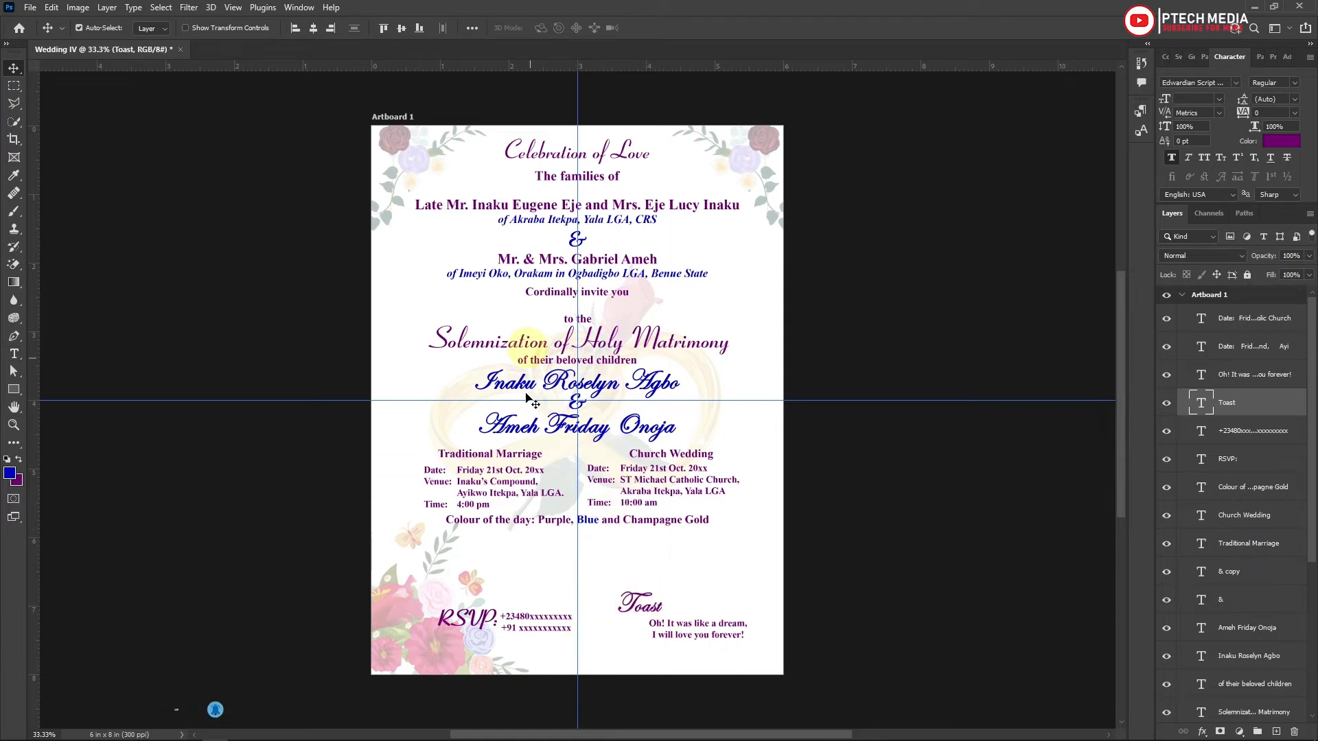
Move both event headings, their detail blocks and the colour-of-the-day line down together, leaving the couple's names in place.
{"action": "left_click_drag", "start_coordinate": [353, 441], "coordinate": [700, 528]}
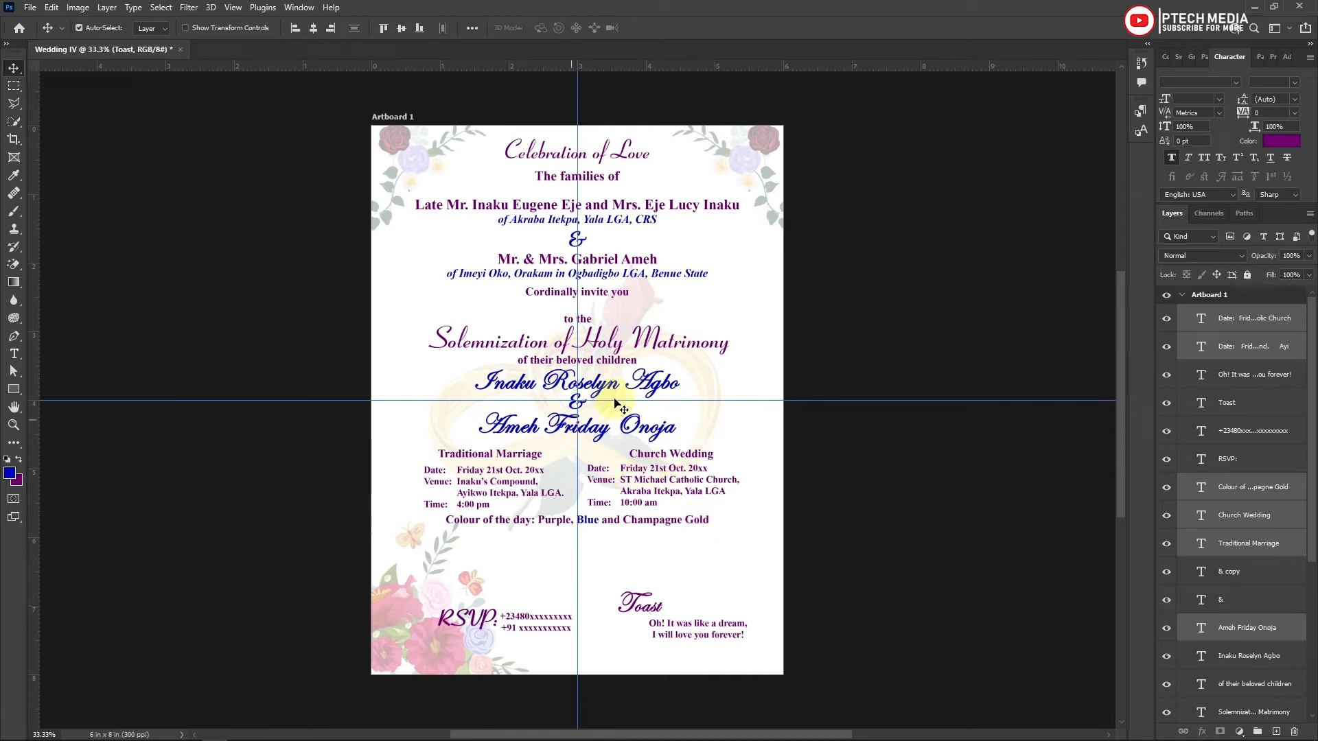
{"action": "left_click", "coordinate": [1259, 630], "text": "ctrl"}
{"action": "left_click_drag", "start_coordinate": [636, 486], "coordinate": [633, 507]}
{"action": "left_click", "coordinate": [735, 437]}
Group all the text layers and name the group "Text".
{"action": "left_click", "coordinate": [1215, 327]}
{"action": "scroll", "coordinate": [1239, 604], "scroll_direction": "down", "scroll_amount": 4}
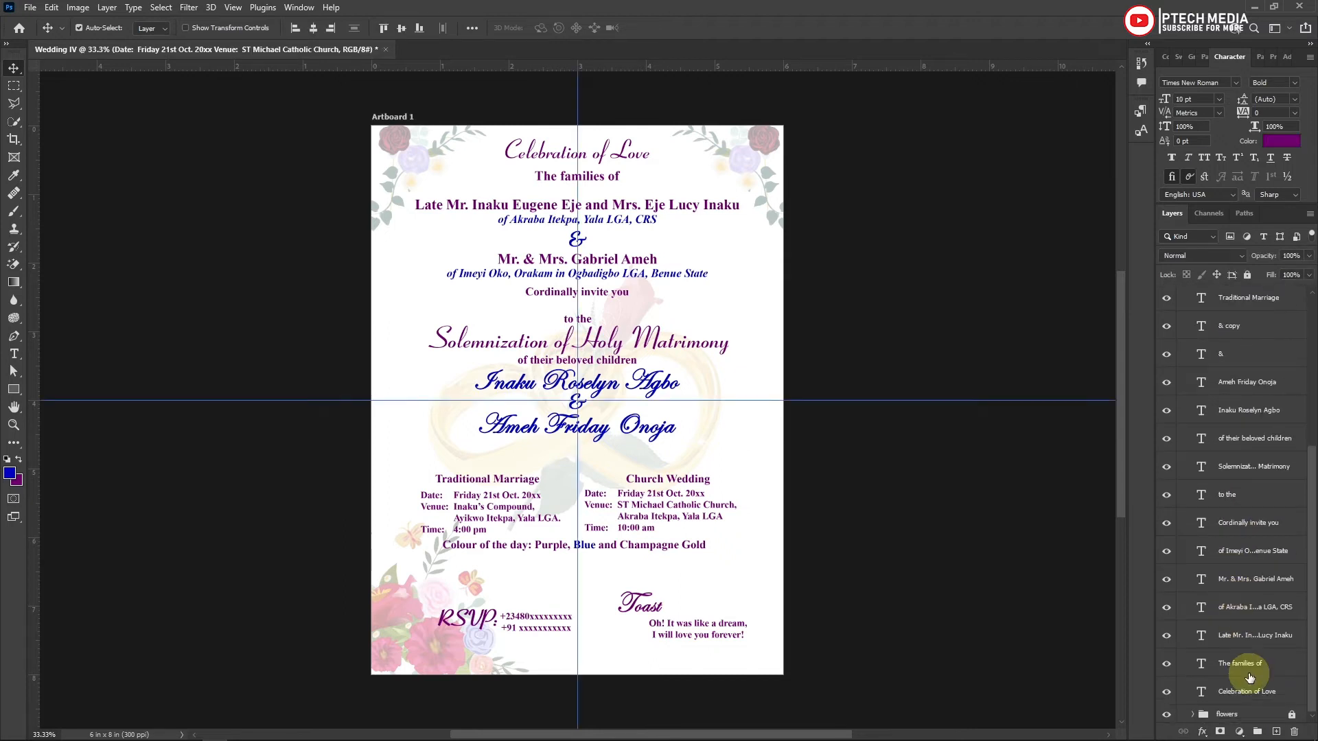
{"action": "left_click", "coordinate": [1249, 691], "text": "shift"}
{"action": "key", "text": "ctrl+g"}
{"action": "double_click", "coordinate": [1234, 313]}
{"action": "type", "text": "Text"}
{"action": "key", "text": "Return"}
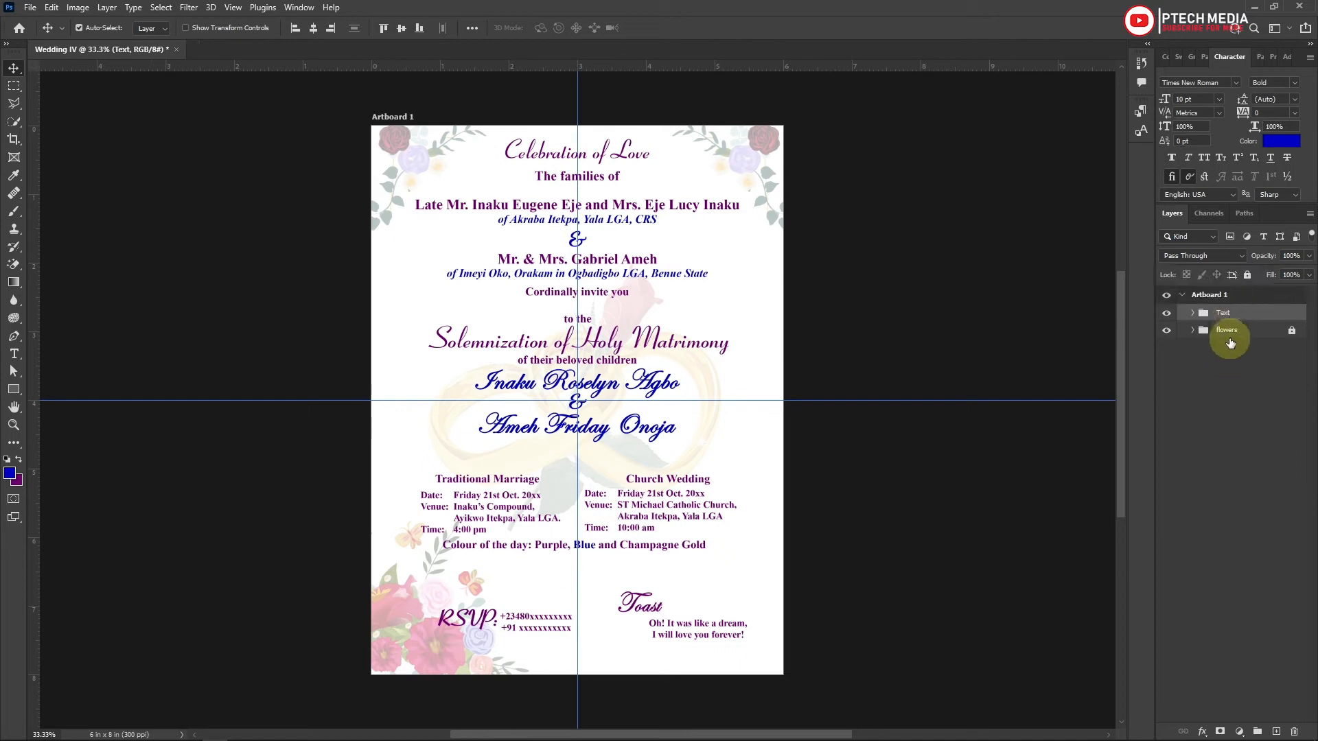
Place the purple imgbin-wedding ornament from the Wedding Card folder in the flowers group, scaled down behind the couple's names at 40% opacity.
{"action": "left_click", "coordinate": [1247, 335]}
{"action": "left_click", "coordinate": [1192, 331]}
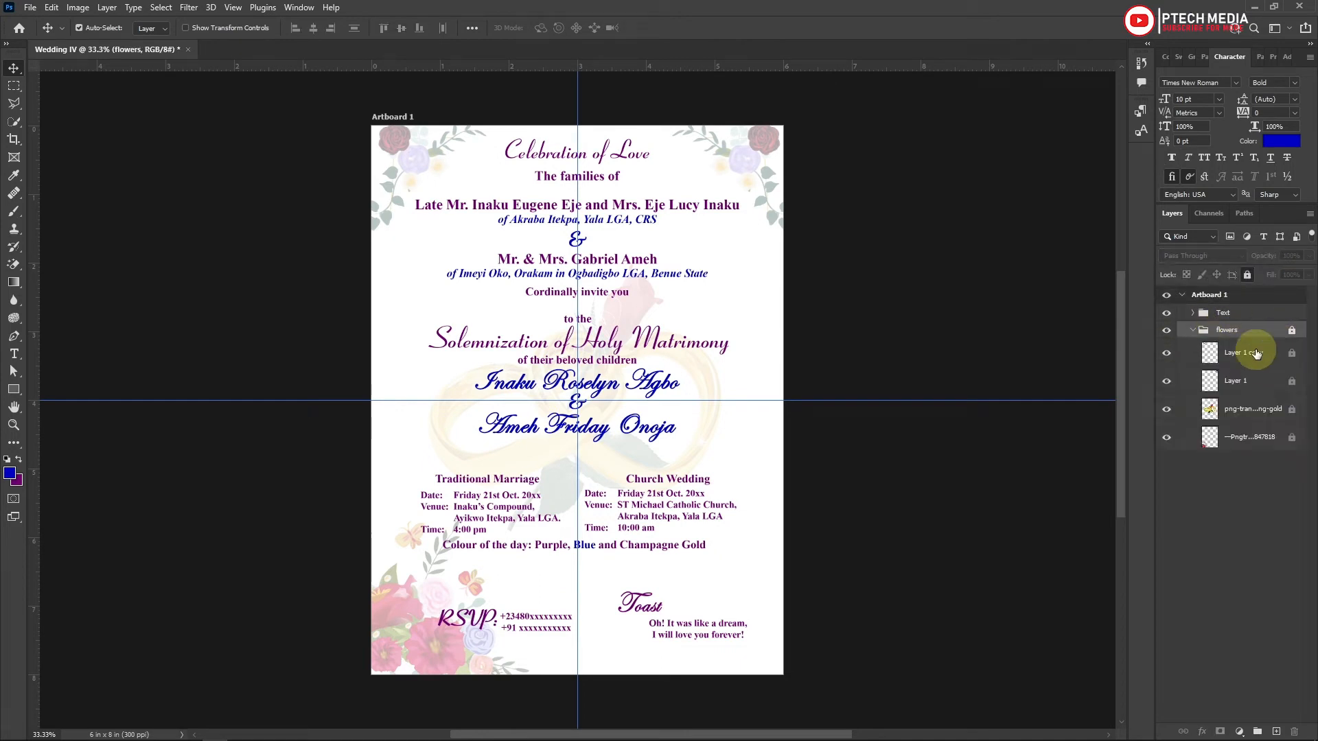
{"action": "left_click", "coordinate": [1256, 352]}
{"action": "left_click", "coordinate": [110, 729]}
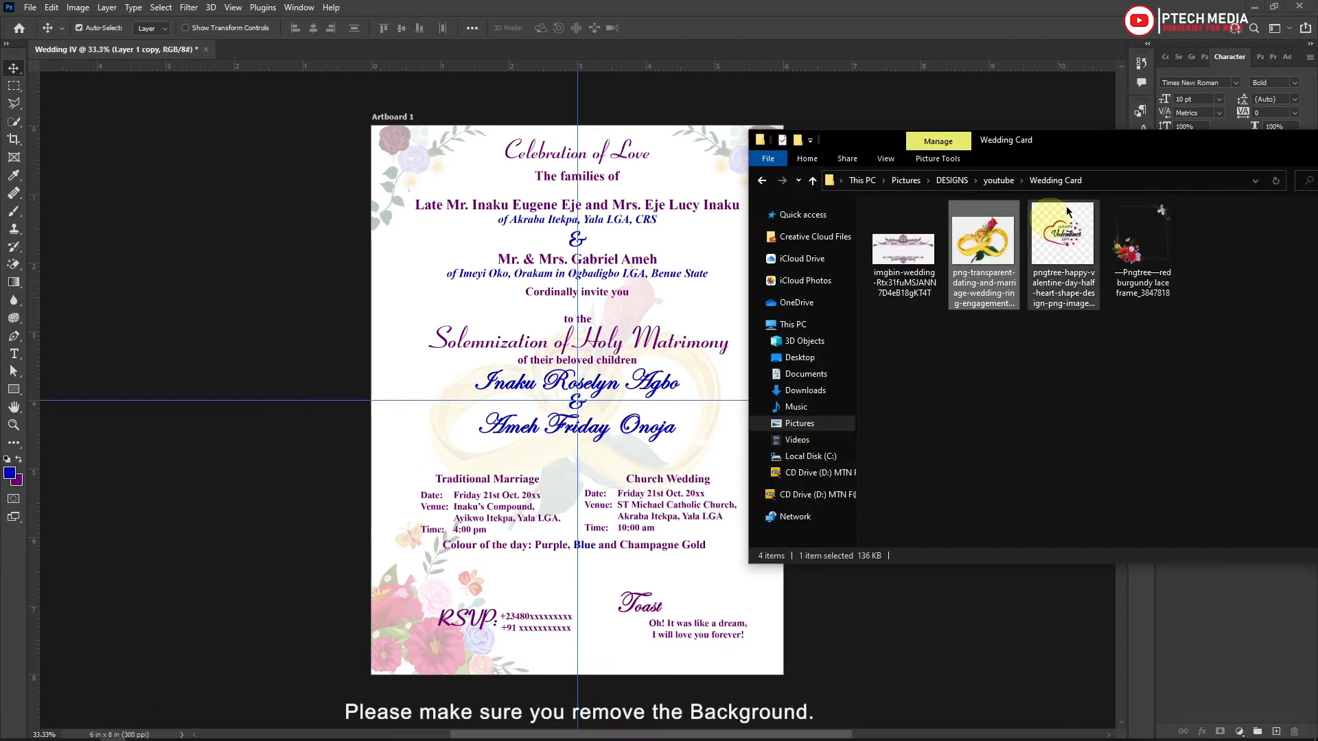
{"action": "left_click", "coordinate": [909, 243]}
{"action": "left_click_drag", "start_coordinate": [908, 241], "coordinate": [569, 426]}
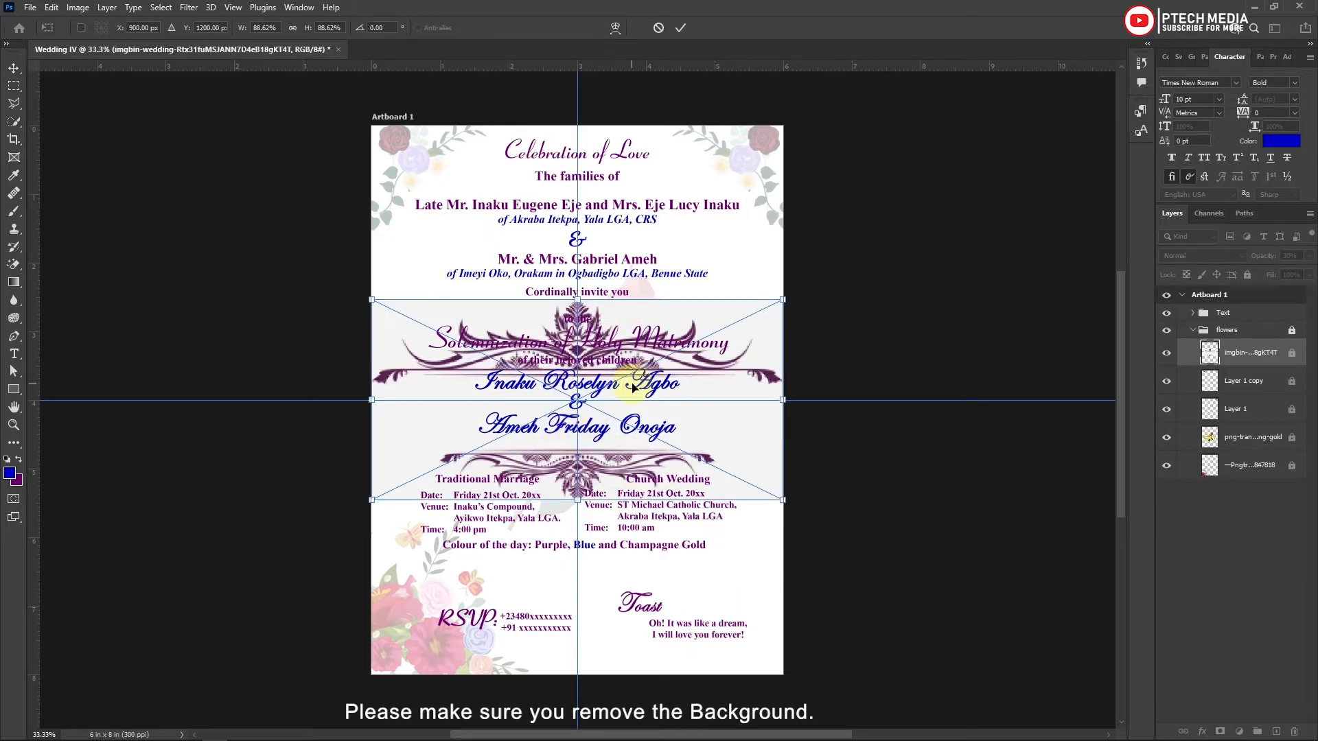
{"action": "key", "text": "Return"}
Nudge the couple's names and the ampersand between them upward over the ornament.
{"action": "key", "text": "shift+Up"}
{"action": "key", "text": "shift+Up"}
{"action": "key", "text": "shift+Up"}
{"action": "key", "text": "shift+Up"}
{"action": "key", "text": "shift+Up"}
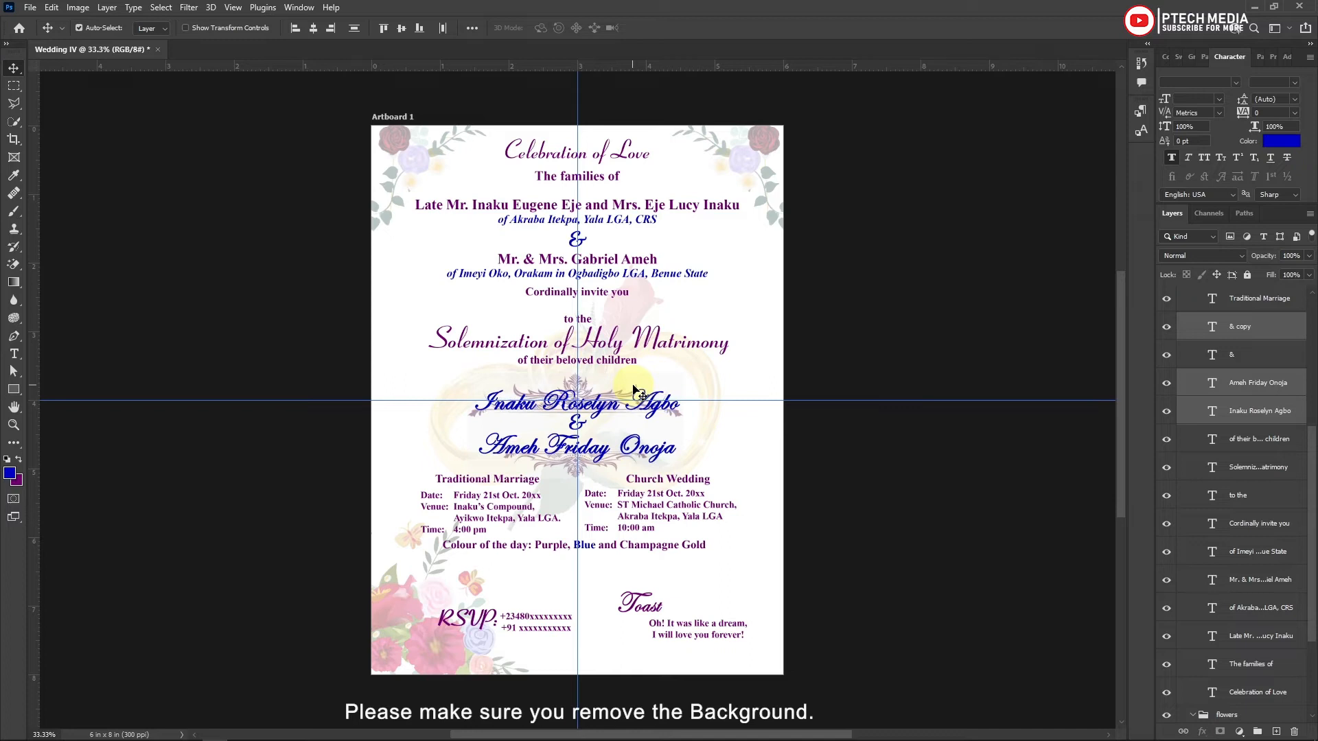
Cut the lower half of the purple ornament onto its own layer.
{"action": "left_click", "coordinate": [573, 464]}
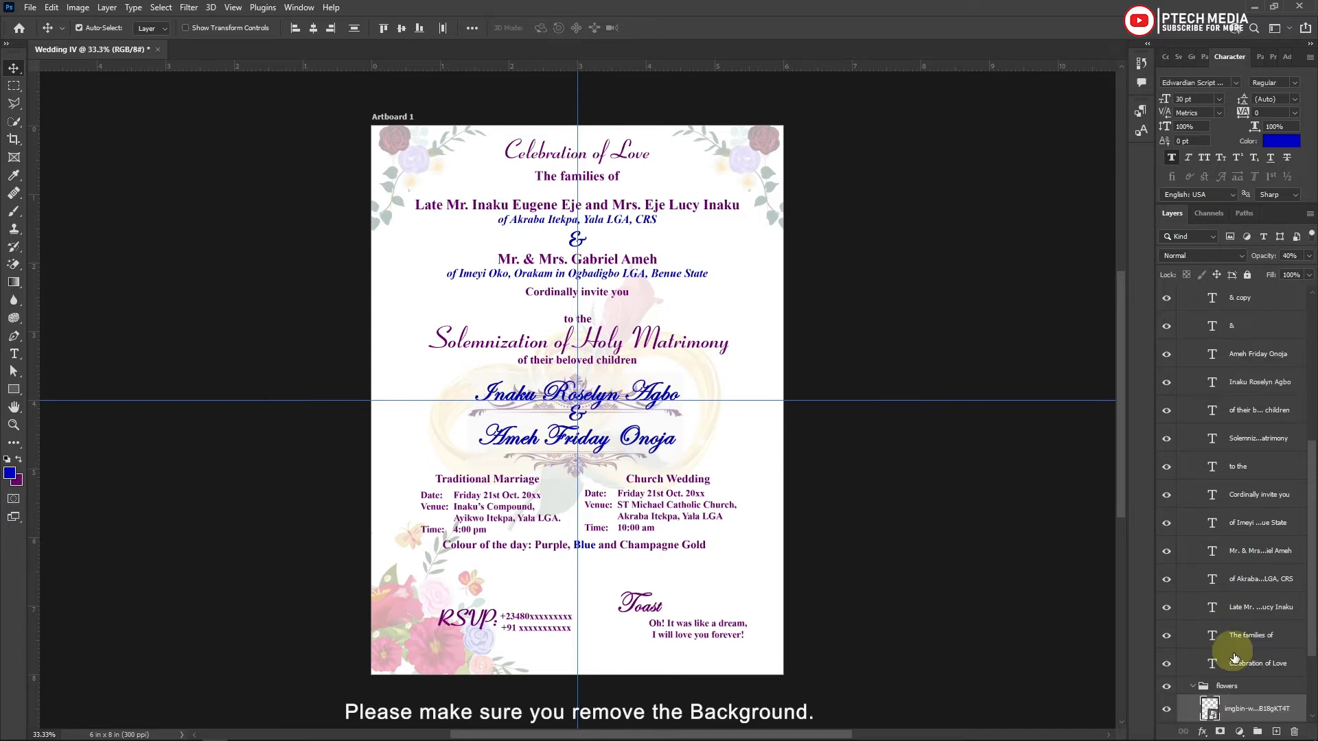
{"action": "scroll", "coordinate": [1215, 641], "scroll_direction": "down", "scroll_amount": 3}
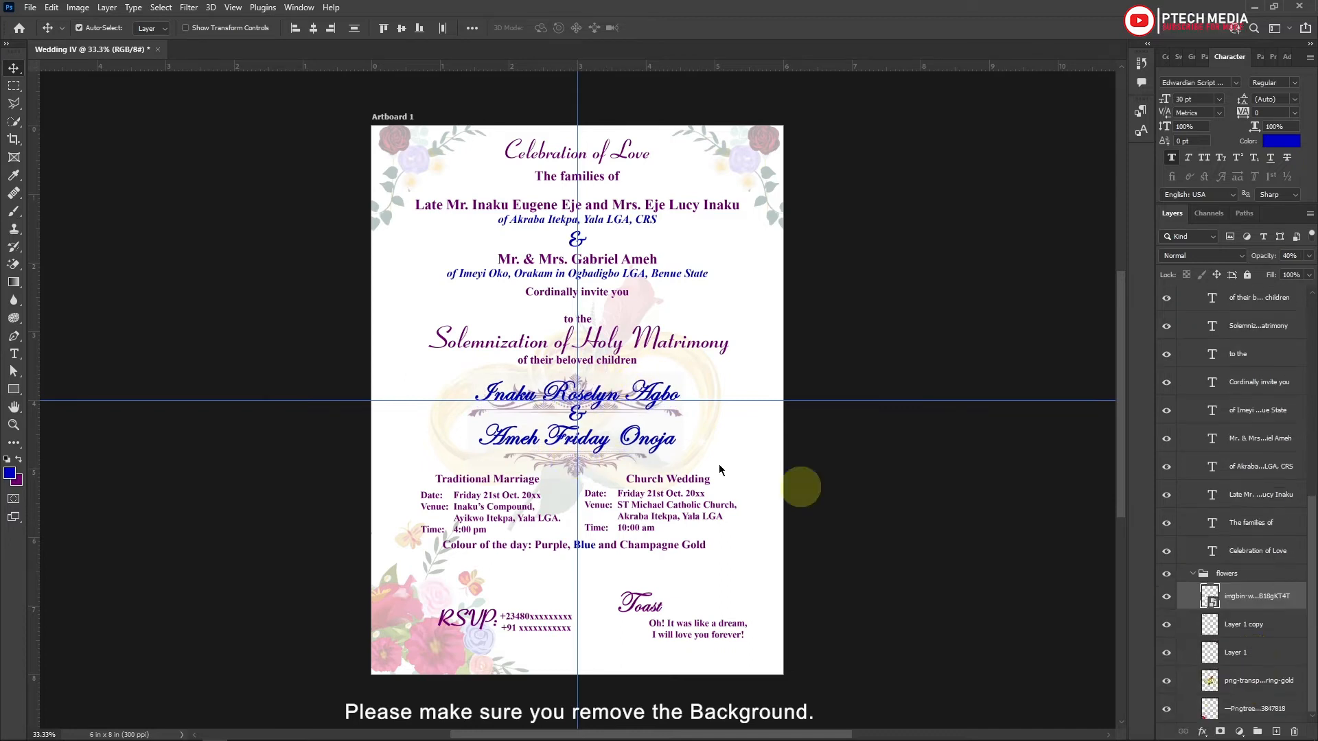
{"action": "left_click", "coordinate": [14, 85]}
{"action": "mouse_move", "coordinate": [467, 436]}
{"action": "left_mouse_down"}
{"action": "mouse_move", "coordinate": [686, 446]}
{"action": "mouse_move", "coordinate": [689, 485]}
{"action": "left_mouse_up"}
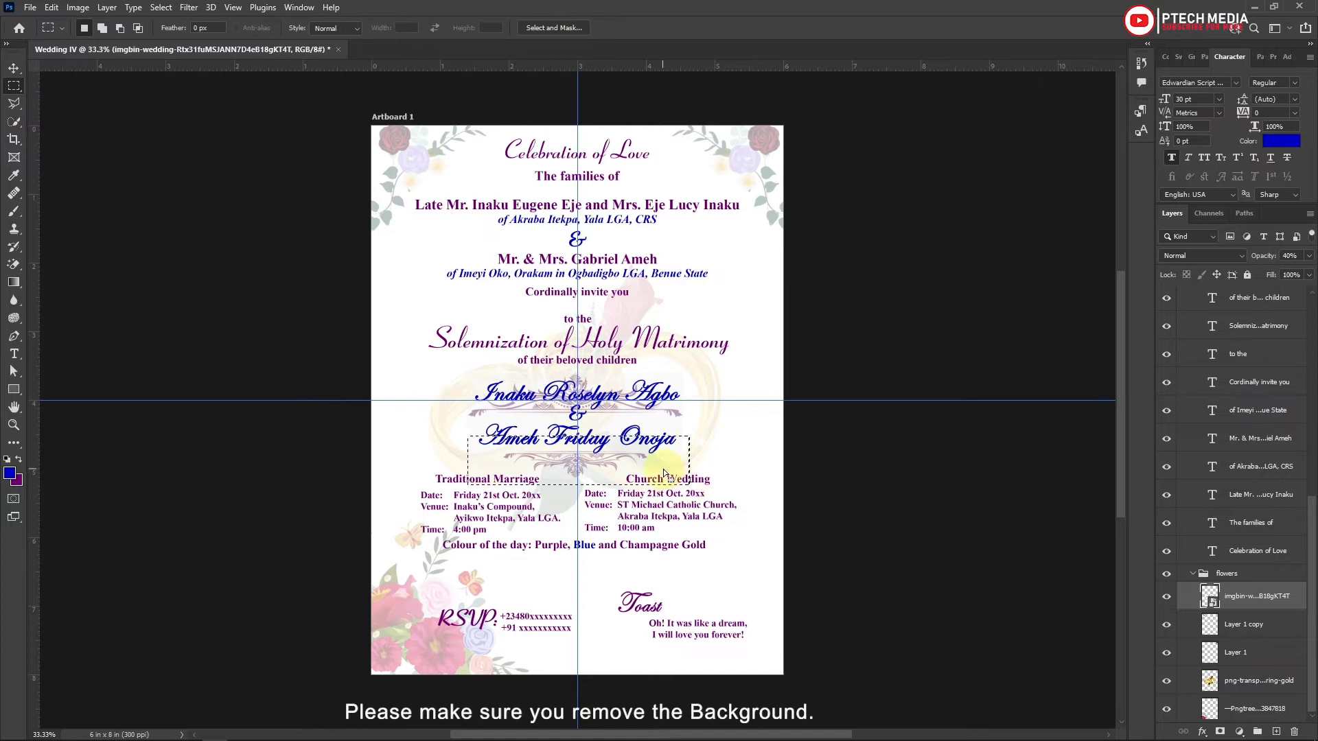
{"action": "right_click", "coordinate": [663, 472]}
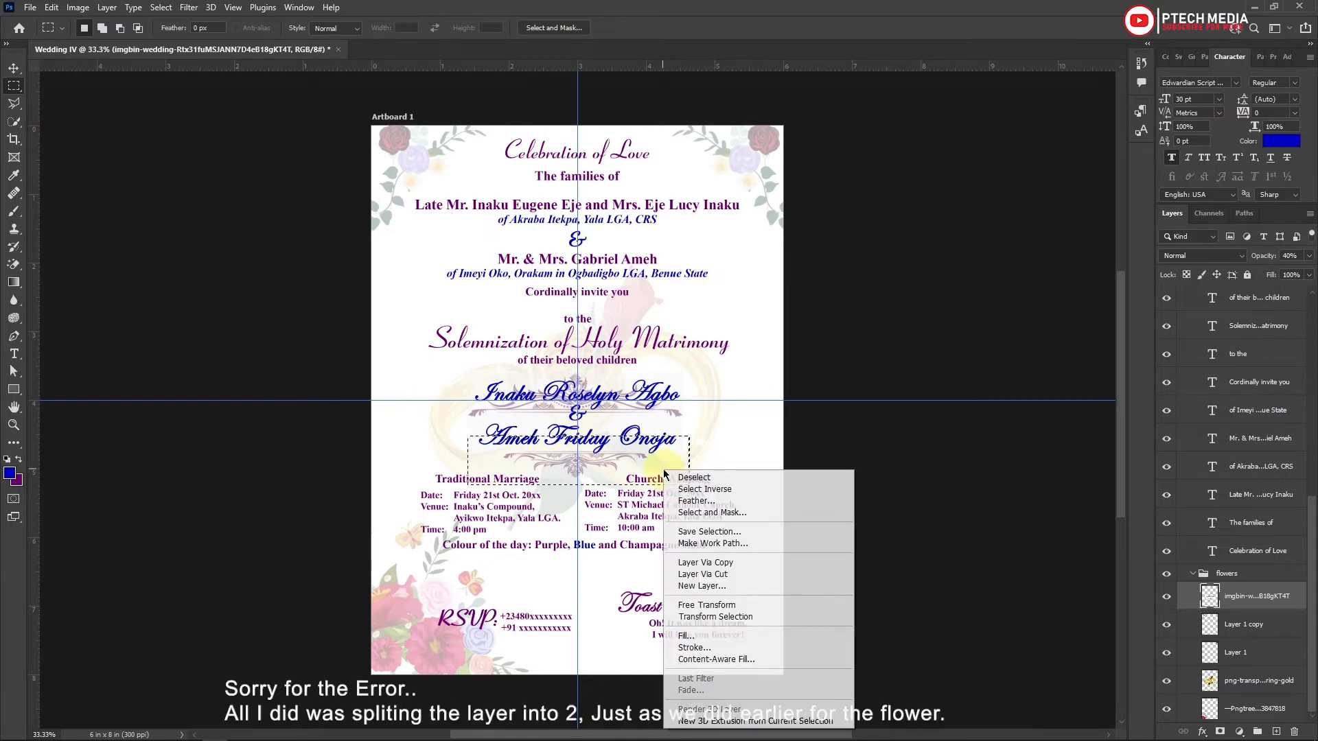
{"action": "left_click", "coordinate": [702, 574]}
{"action": "key", "text": "v"}
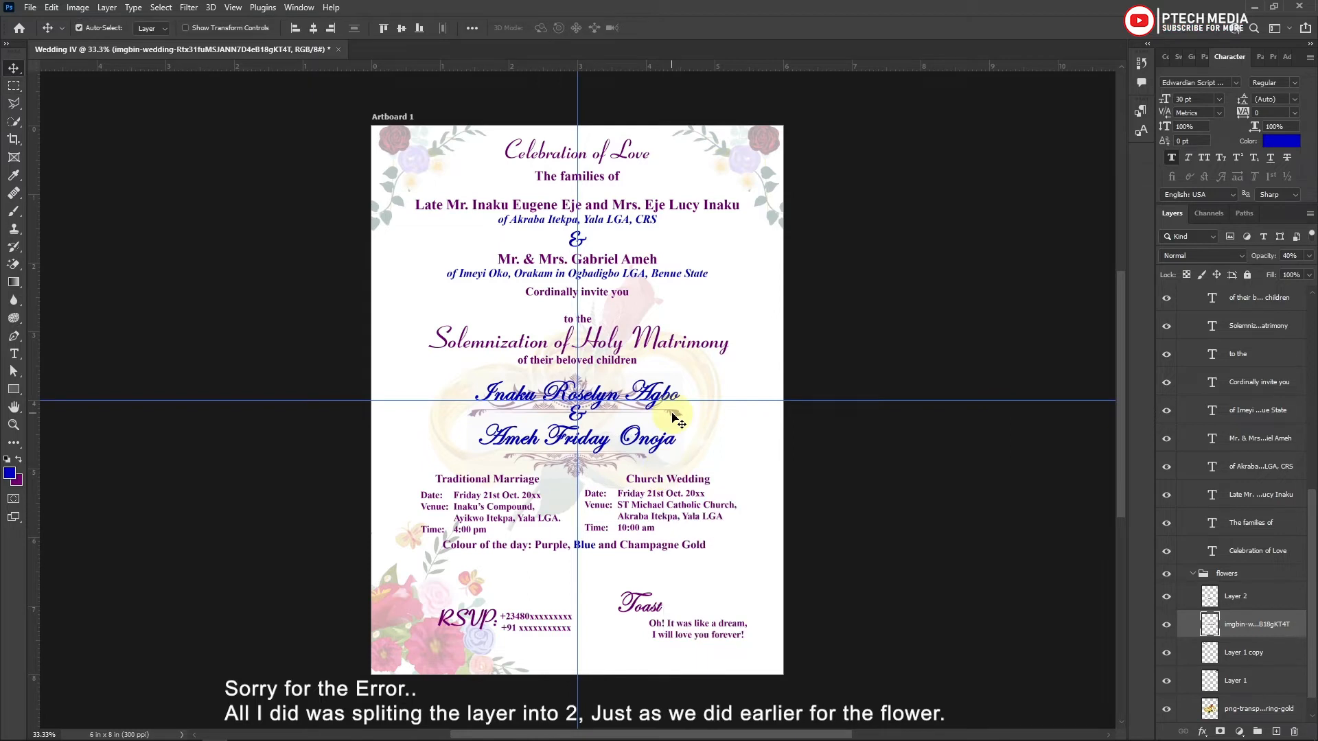
Raise the upper half of the ornament to just below "of their beloved children".
{"action": "key", "text": "shift+Up"}
{"action": "key", "text": "shift+Up"}
{"action": "key", "text": "shift+Up"}
{"action": "key", "text": "shift+Up"}
{"action": "key", "text": "shift+Up"}
{"action": "key", "text": "shift+Up"}
{"action": "key", "text": "shift+Up"}
{"action": "key", "text": "shift+Up"}
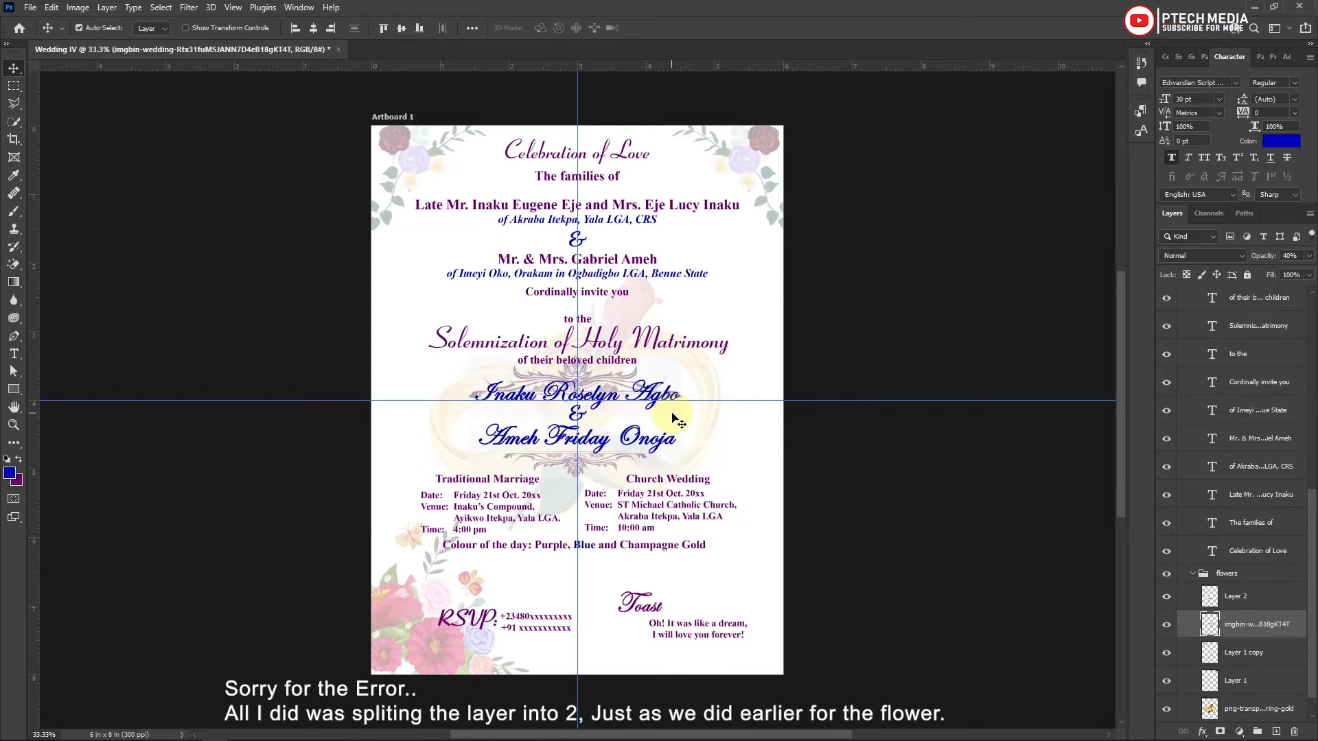
Lower the bottom half of the ornament to just above the two event headings.
{"action": "left_click", "coordinate": [603, 468]}
{"action": "key", "text": "shift+Down"}
{"action": "key", "text": "shift+Down"}
{"action": "key", "text": "shift+Down"}
{"action": "key", "text": "shift+Down"}
{"action": "key", "text": "shift+Down"}
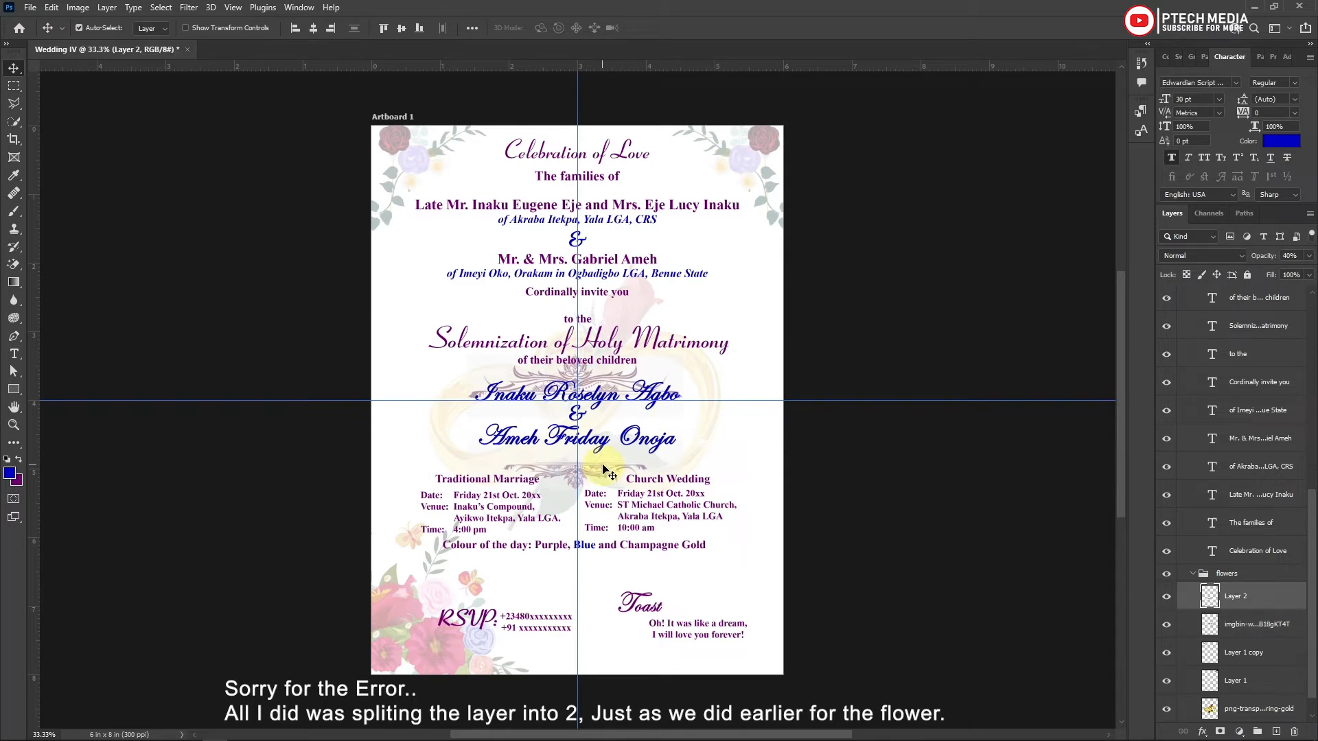
Move the couple's names and their ampersand down so they sit evenly between the two ornament halves.
{"action": "left_click_drag", "start_coordinate": [573, 424], "coordinate": [569, 442]}
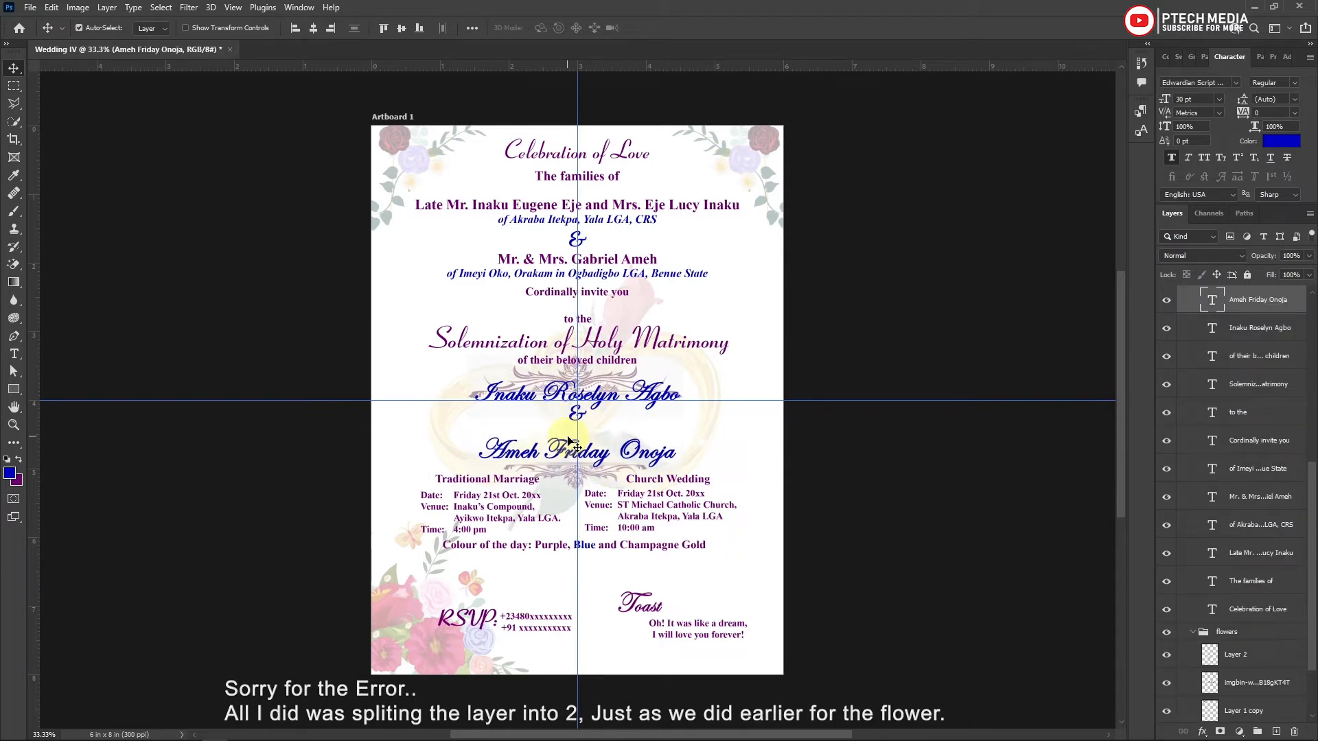
{"action": "left_click", "coordinate": [570, 417]}
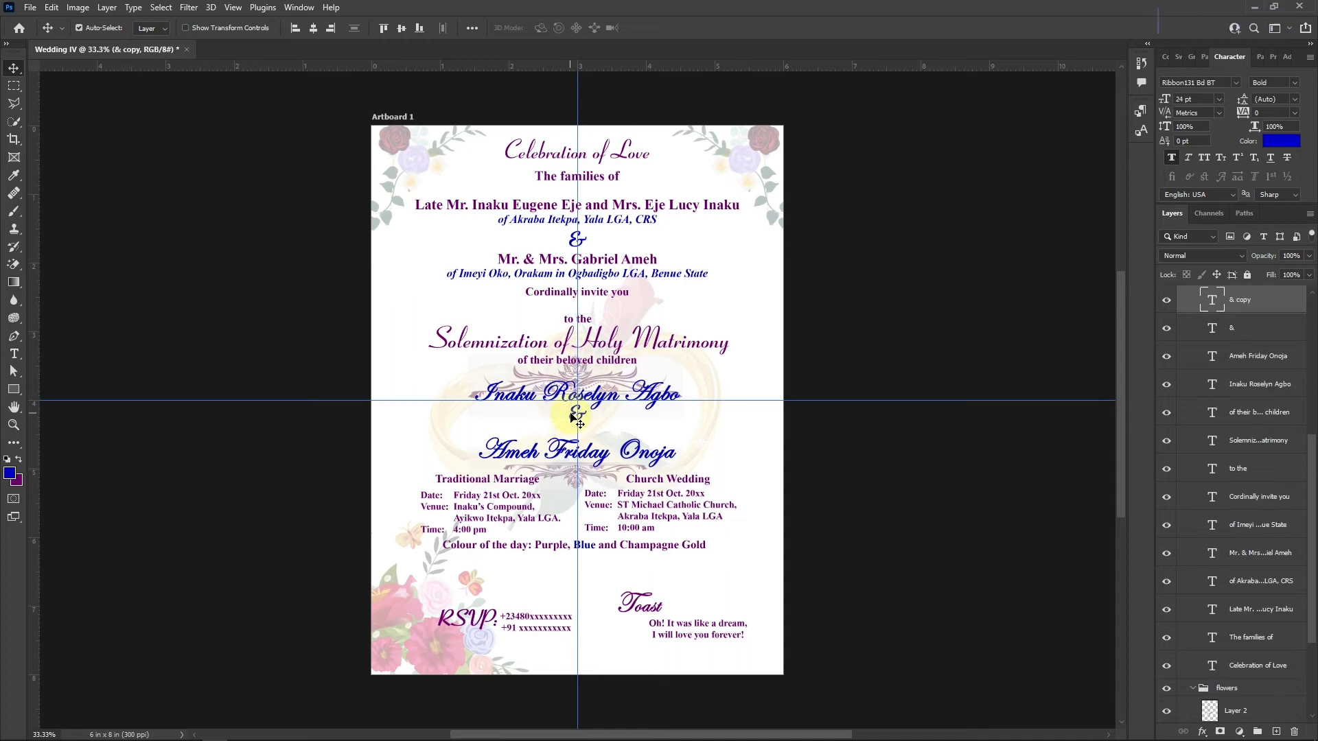
{"action": "left_click", "coordinate": [604, 401]}
{"action": "key", "text": "shift+Down"}
{"action": "key", "text": "shift+Down"}
{"action": "key", "text": "shift+Down"}
{"action": "key", "text": "shift+Down"}
{"action": "key", "text": "shift+Down"}
{"action": "key", "text": "shift+Down"}
{"action": "key", "text": "shift+Down"}
{"action": "key", "text": "shift+Down"}
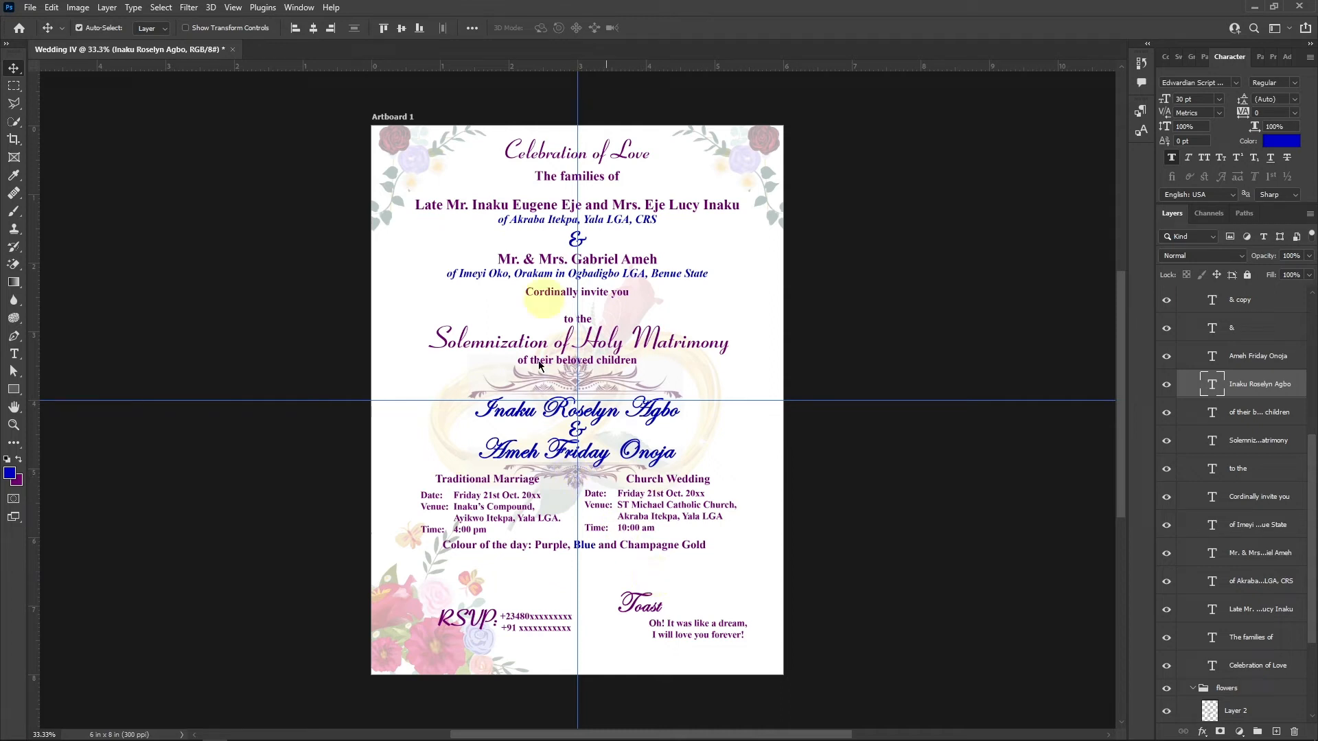
Set the first family's names line to 14 pt and the hometown line below it to 10 pt.
{"action": "left_click", "coordinate": [666, 211]}
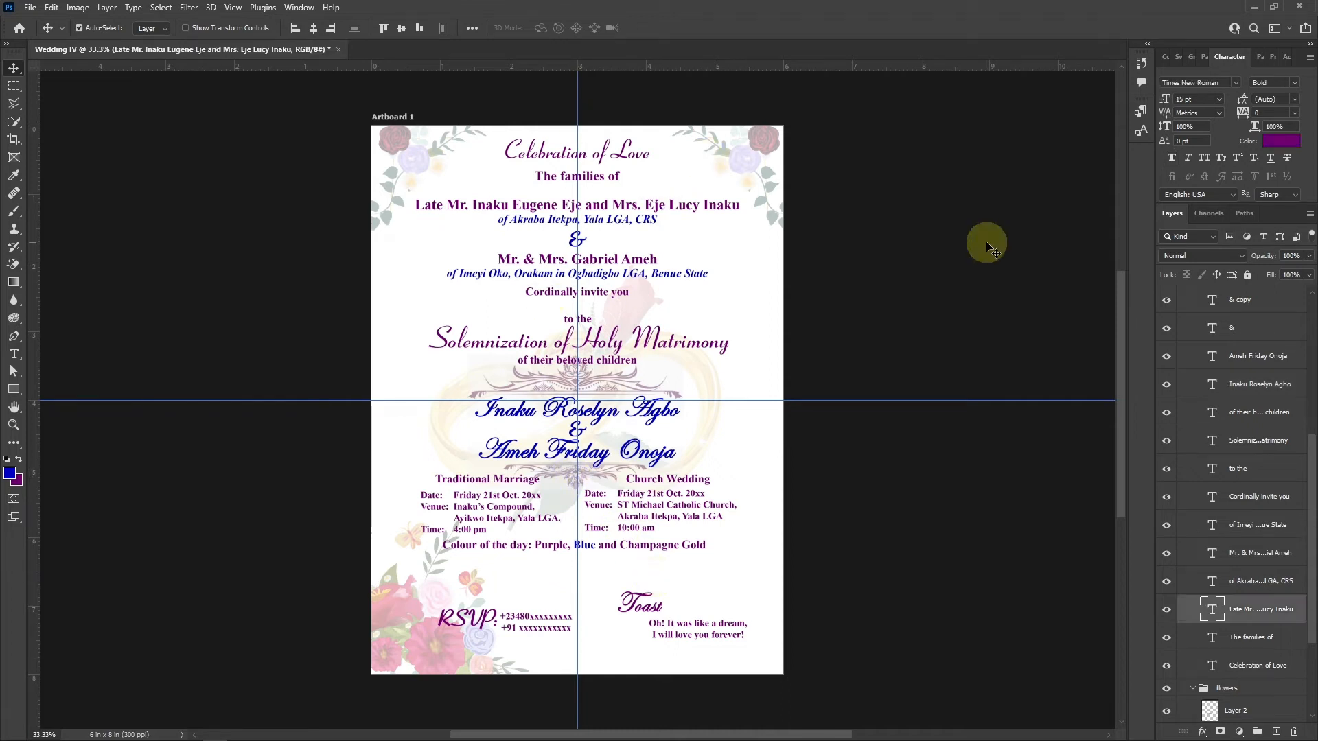
{"action": "left_click", "coordinate": [1195, 99]}
{"action": "type", "text": "14"}
{"action": "key", "text": "Return"}
{"action": "left_click", "coordinate": [618, 220]}
{"action": "left_click", "coordinate": [1201, 98]}
{"action": "type", "text": "10"}
{"action": "key", "text": "Return"}
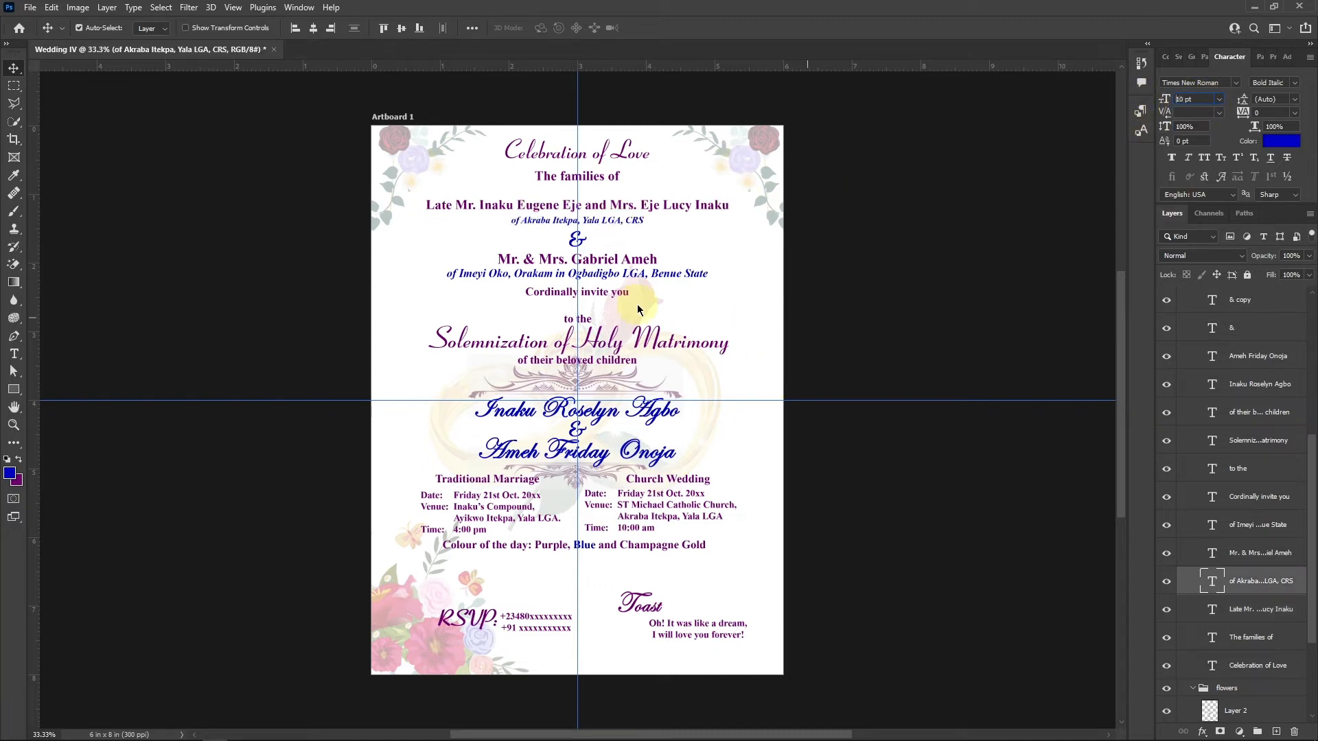
Set the ampersand between the two families to 22 pt.
{"action": "left_click", "coordinate": [577, 240]}
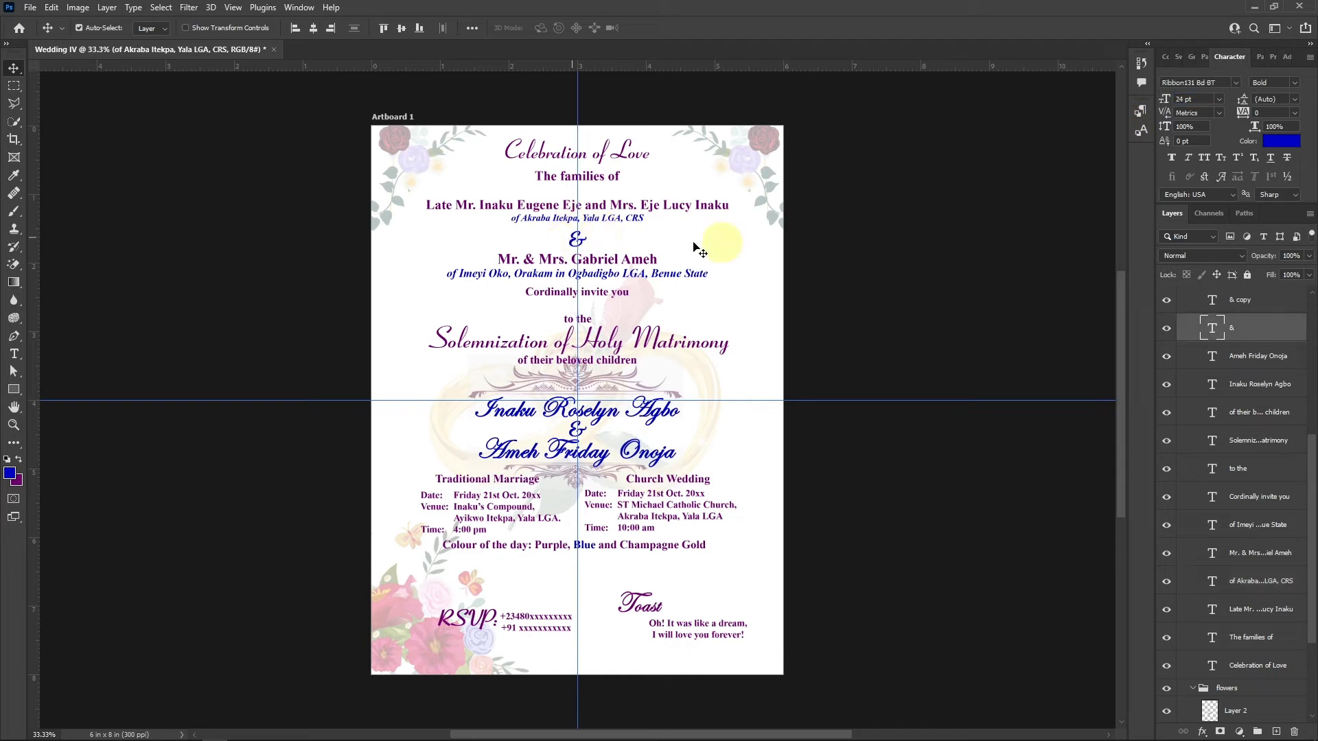
{"action": "left_click", "coordinate": [1160, 103]}
{"action": "type", "text": "22"}
{"action": "key", "text": "Return"}
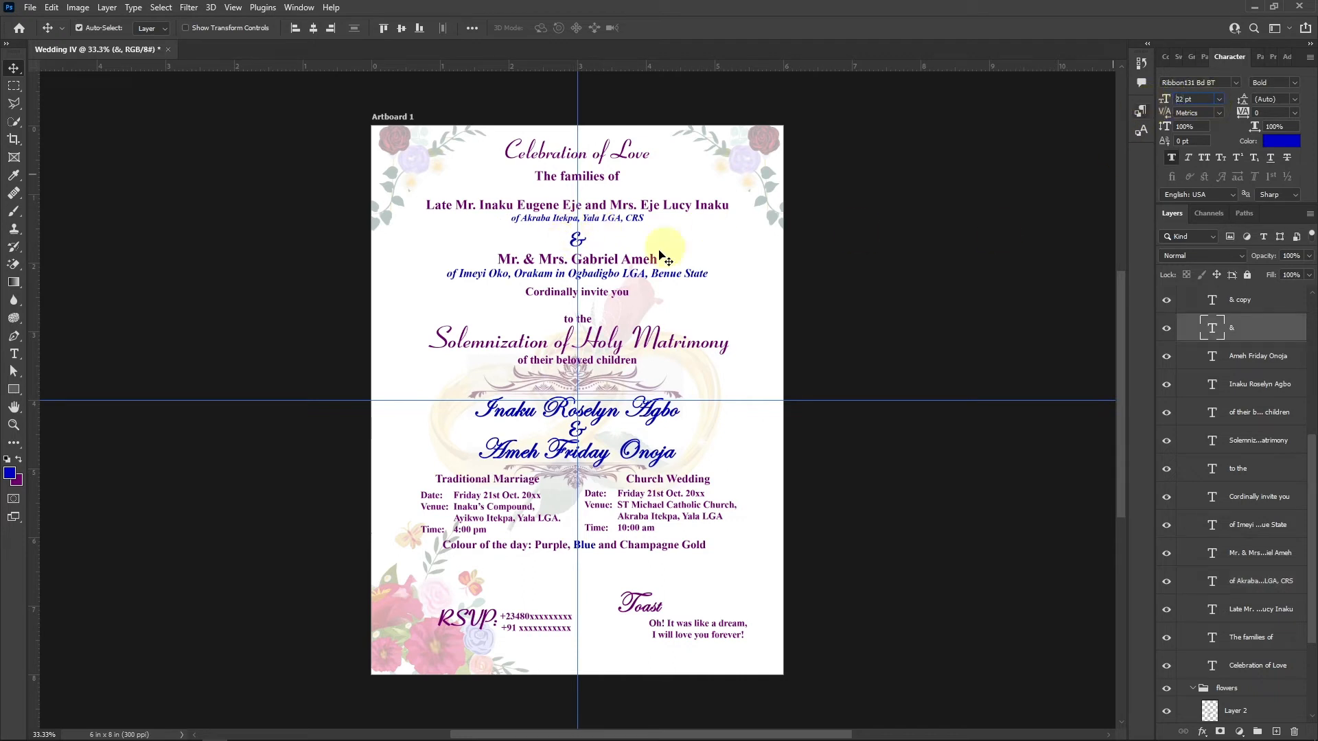
Set the second family's names line to 14 pt and move it up closer to the ampersand between the families.
{"action": "left_click", "coordinate": [587, 259]}
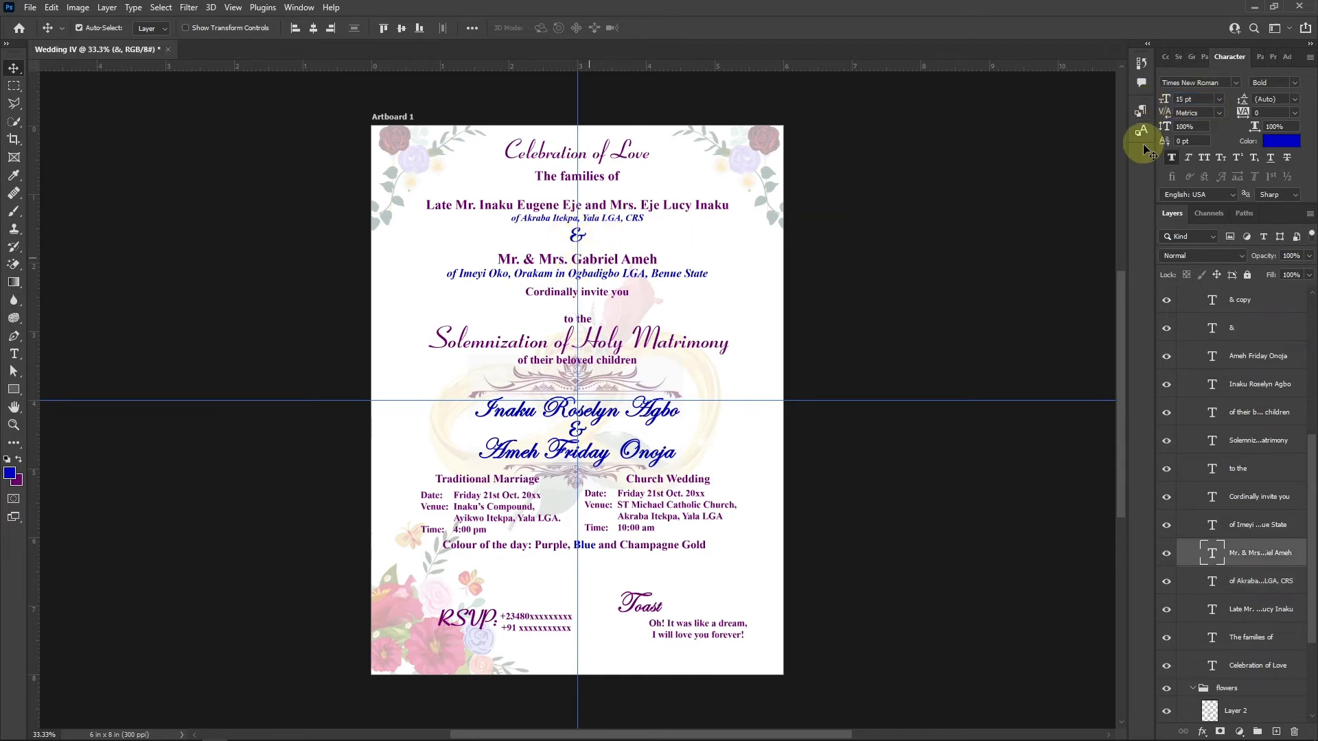
{"action": "type", "text": "145"}
{"action": "key", "text": "BackSpace"}
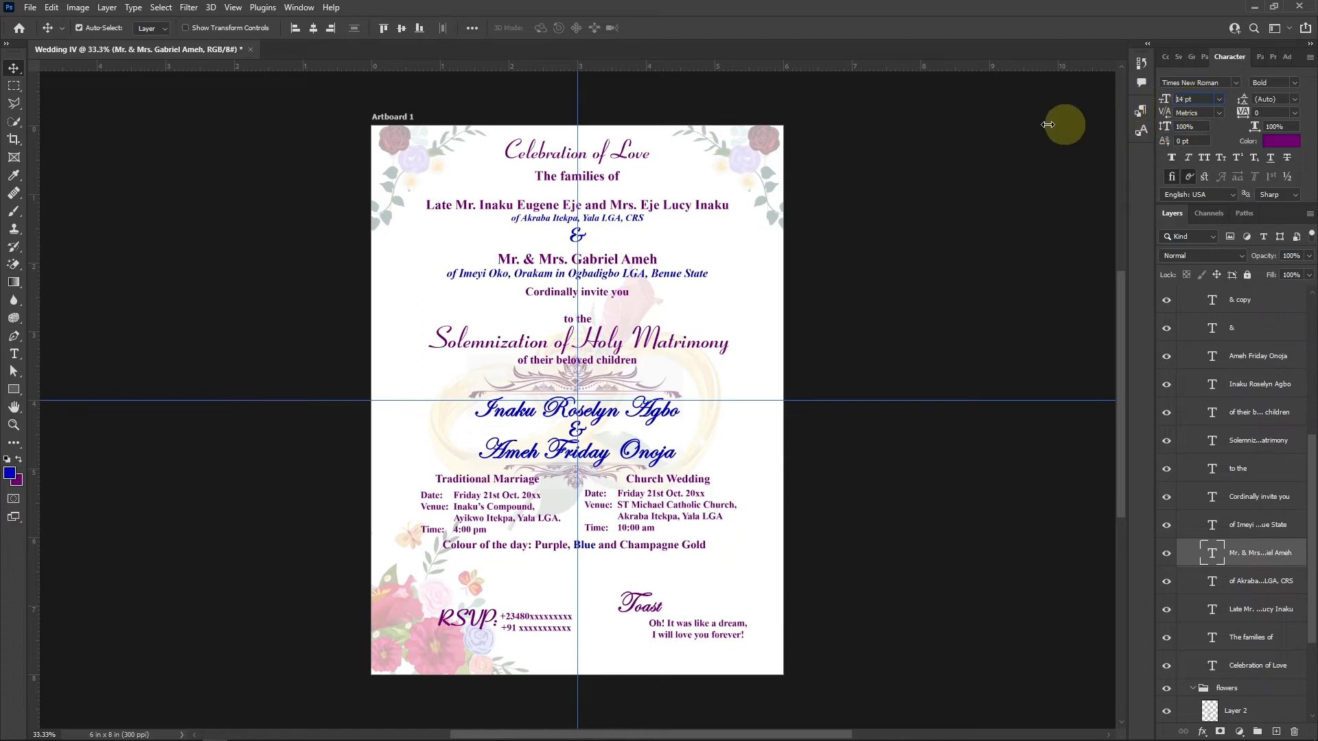
{"action": "key", "text": "Return"}
{"action": "key", "text": "shift+Up"}
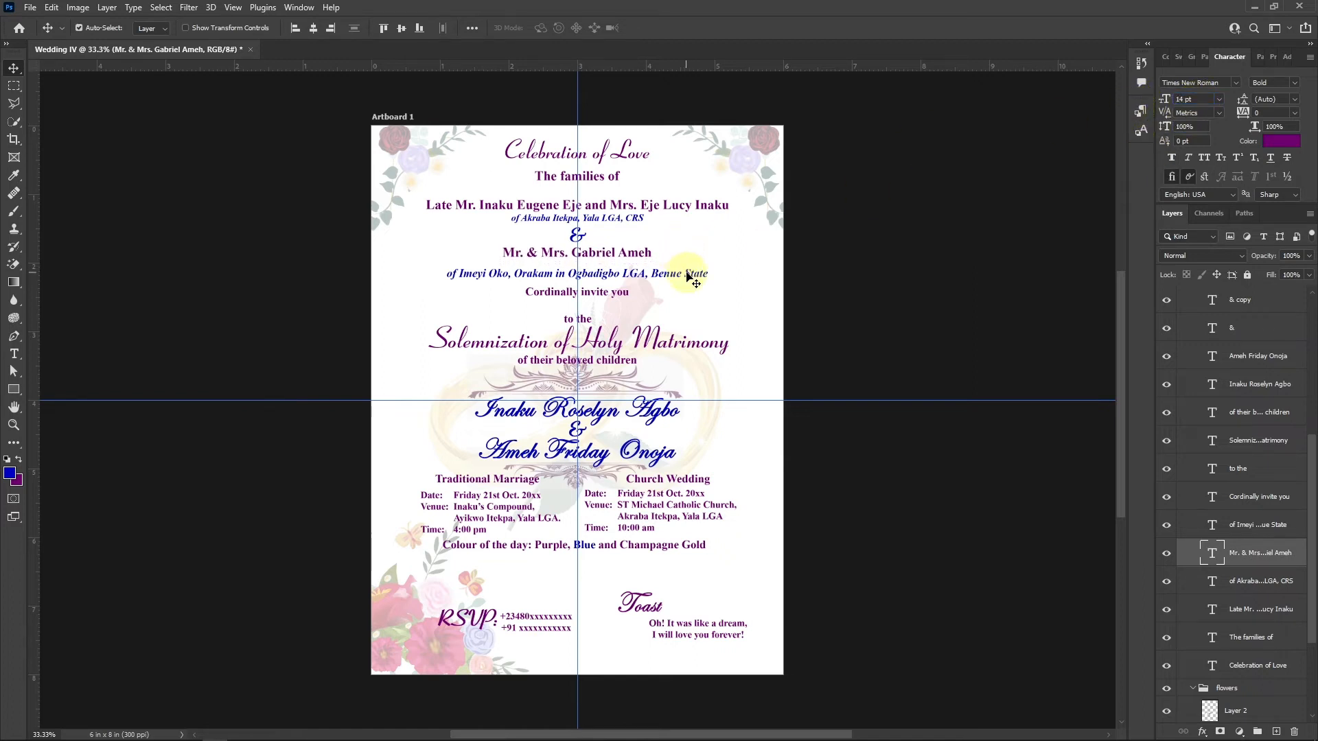
Reduce the text size of the second family's hometown line and move it up directly beneath their names.
{"action": "left_click", "coordinate": [688, 277]}
{"action": "left_click_drag", "start_coordinate": [1167, 96], "coordinate": [1083, 164]}
{"action": "key", "text": "shift+Up"}
{"action": "key", "text": "shift+Up"}
{"action": "key", "text": "shift+Up"}
{"action": "key", "text": "shift+Up"}
{"action": "key", "text": "shift+Up"}
Set the "Cordinally invite you" line to 10 pt, move it up beneath the second hometown line, and centre it horizontally.
{"action": "left_click", "coordinate": [515, 296]}
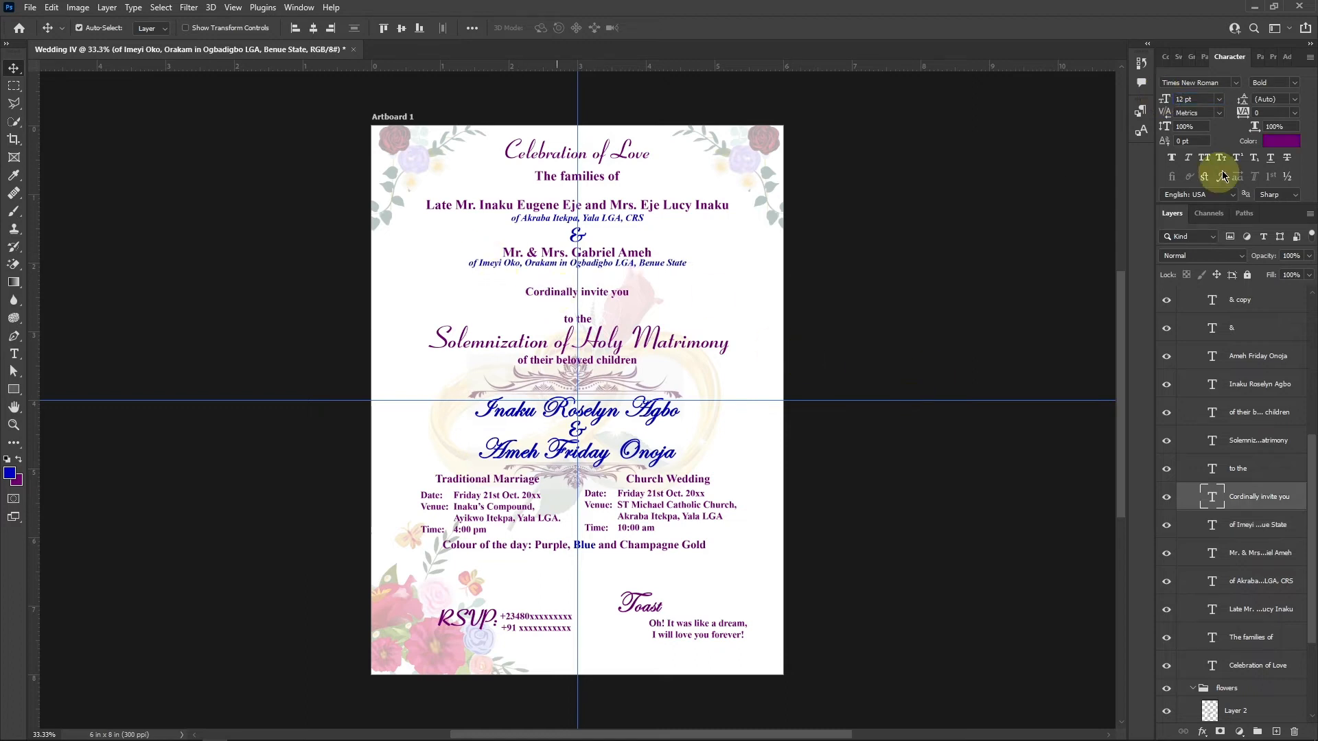
{"action": "left_click", "coordinate": [1158, 101]}
{"action": "key", "text": "Return"}
{"action": "left_click_drag", "start_coordinate": [591, 291], "coordinate": [588, 277]}
{"action": "left_click", "coordinate": [313, 27]}
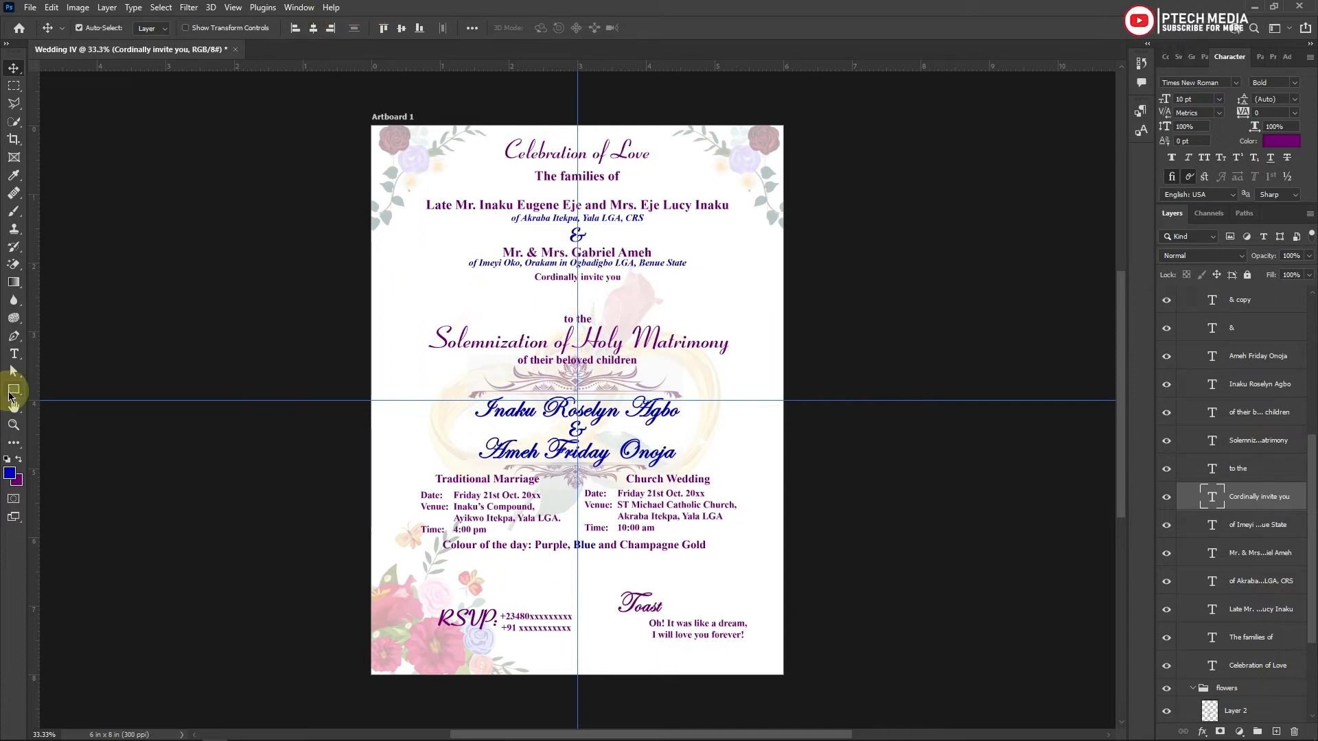
Draw a horizontal line about 4.4 in long below "Cordinally invite you", with a purple fill and a 0 px stroke.
{"action": "left_click", "coordinate": [12, 391]}
{"action": "left_click", "coordinate": [254, 29]}
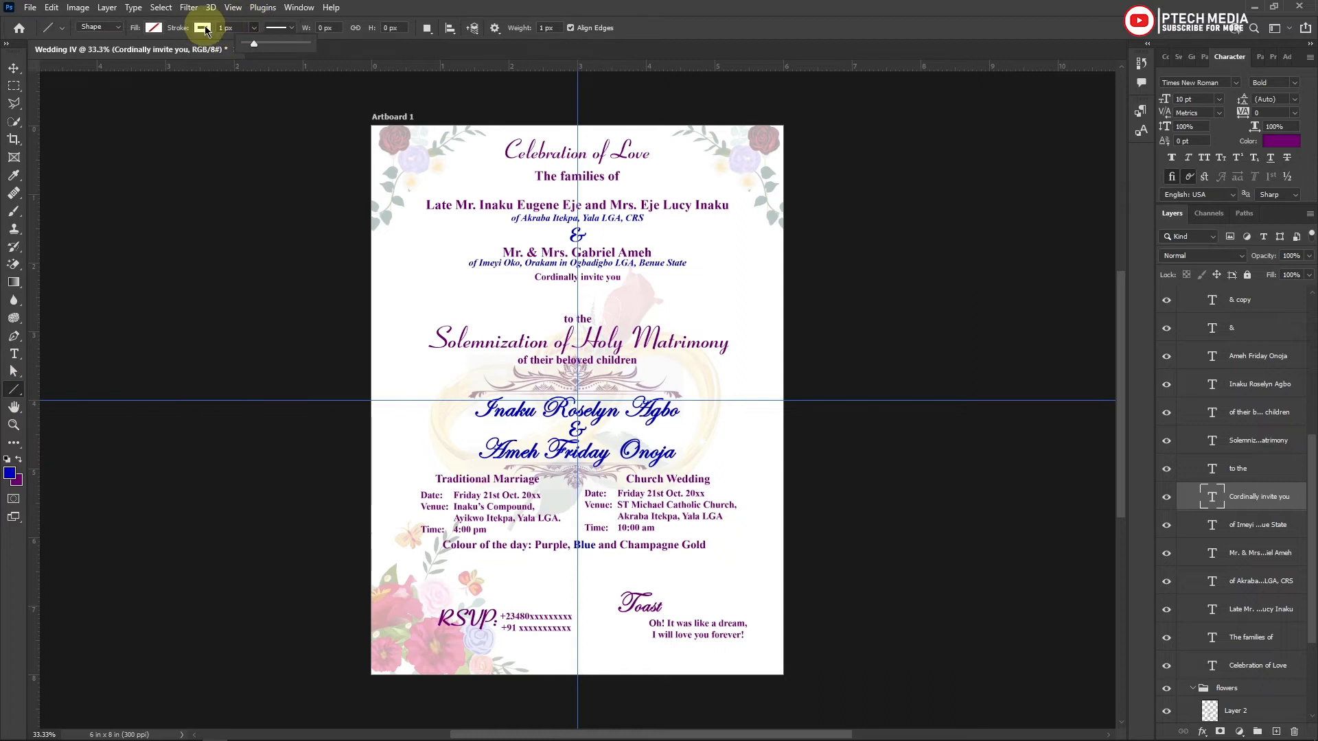
{"action": "left_click_drag", "start_coordinate": [254, 43], "coordinate": [205, 45]}
{"action": "left_click", "coordinate": [153, 27]}
{"action": "left_click", "coordinate": [91, 100]}
{"action": "left_click", "coordinate": [13, 68]}
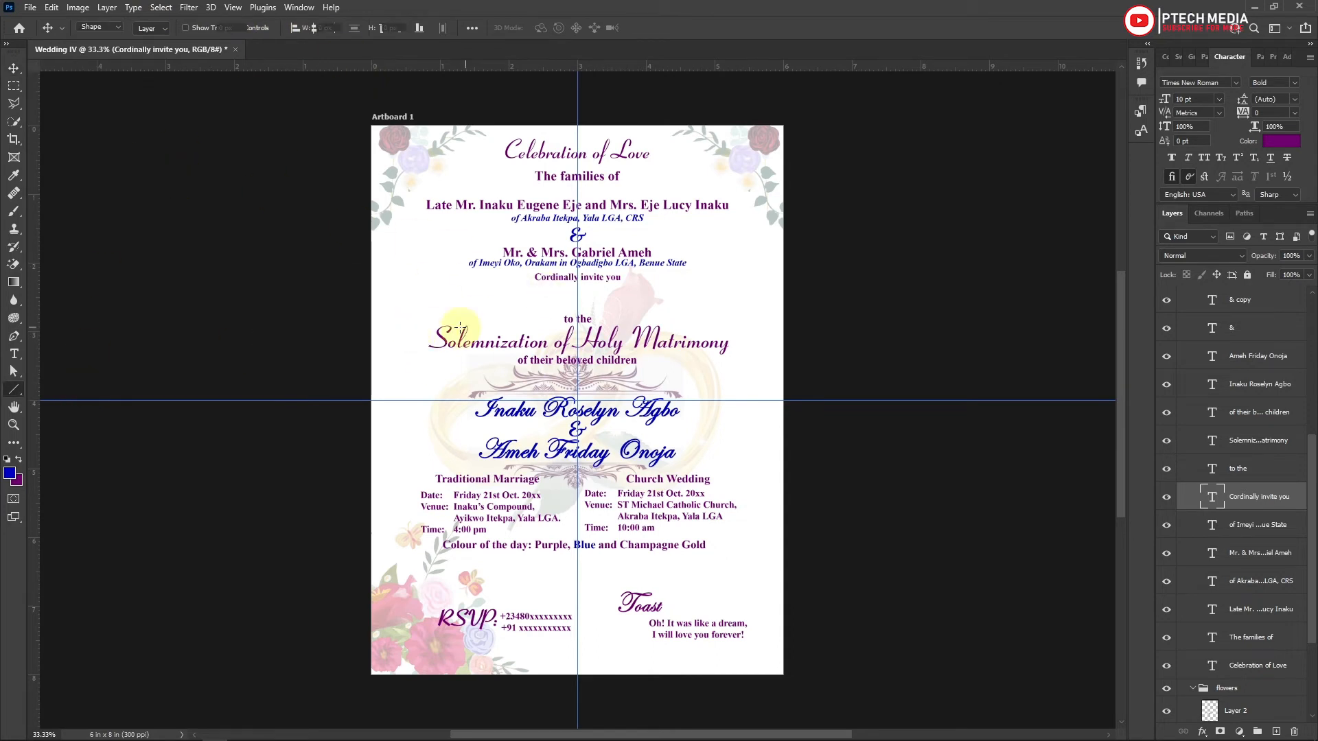
{"action": "key", "text": "u"}
{"action": "left_click_drag", "start_coordinate": [440, 295], "coordinate": [741, 296]}
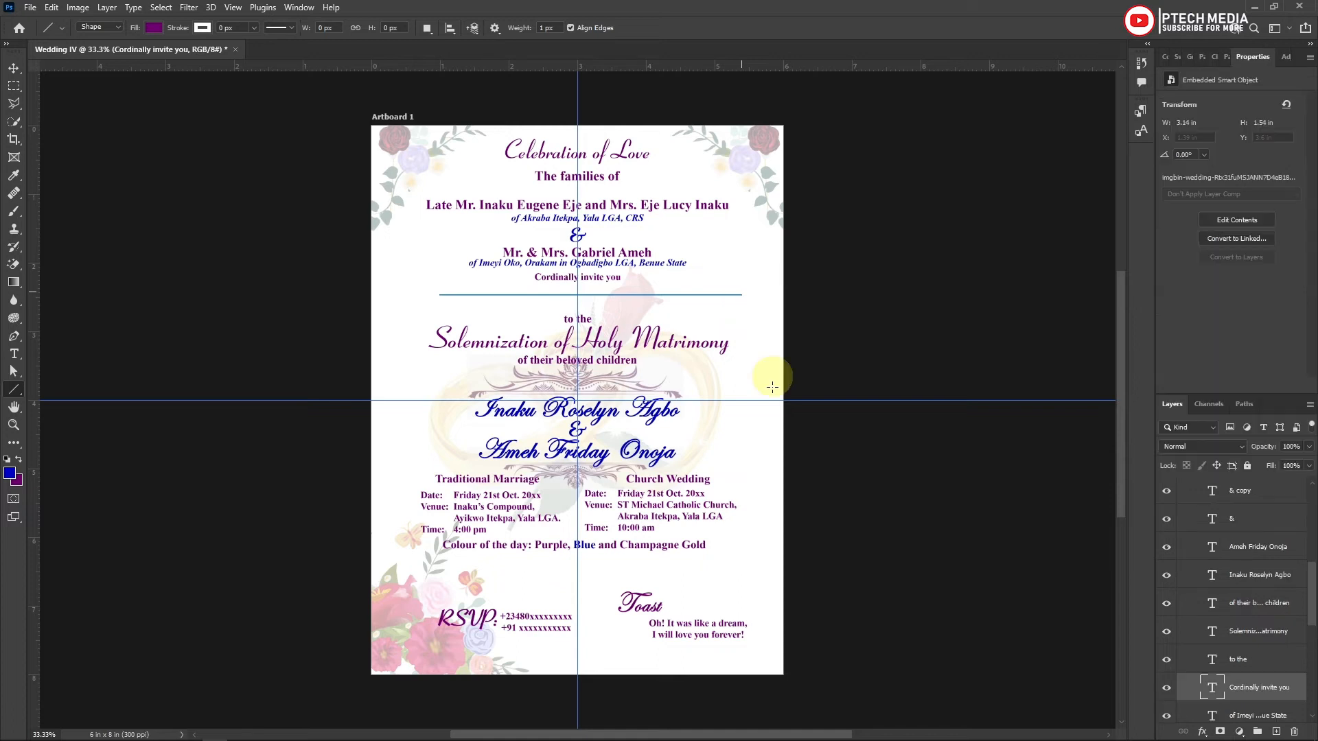
Set the divider line's height to 5 px.
{"action": "left_click", "coordinate": [402, 28]}
{"action": "type", "text": "2"}
{"action": "key", "text": "Return"}
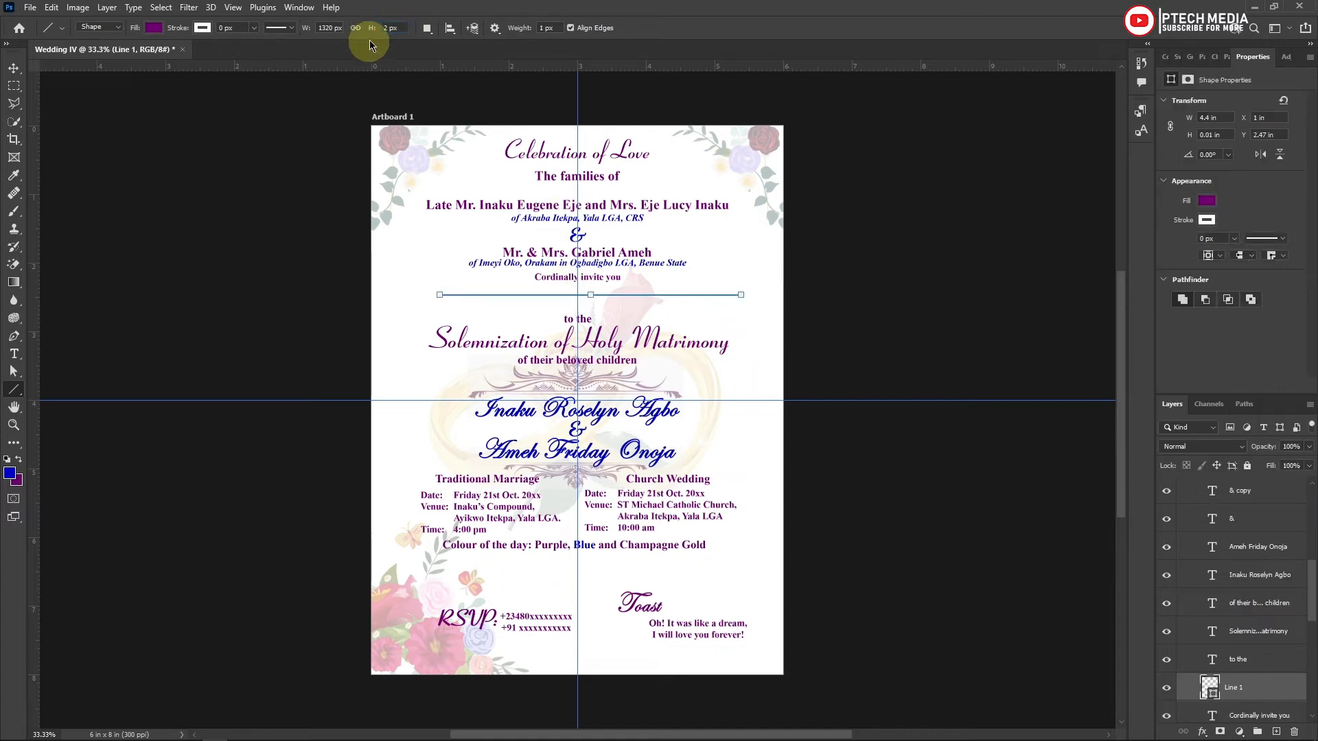
{"action": "left_click", "coordinate": [394, 28]}
{"action": "type", "text": "5"}
{"action": "key", "text": "Return"}
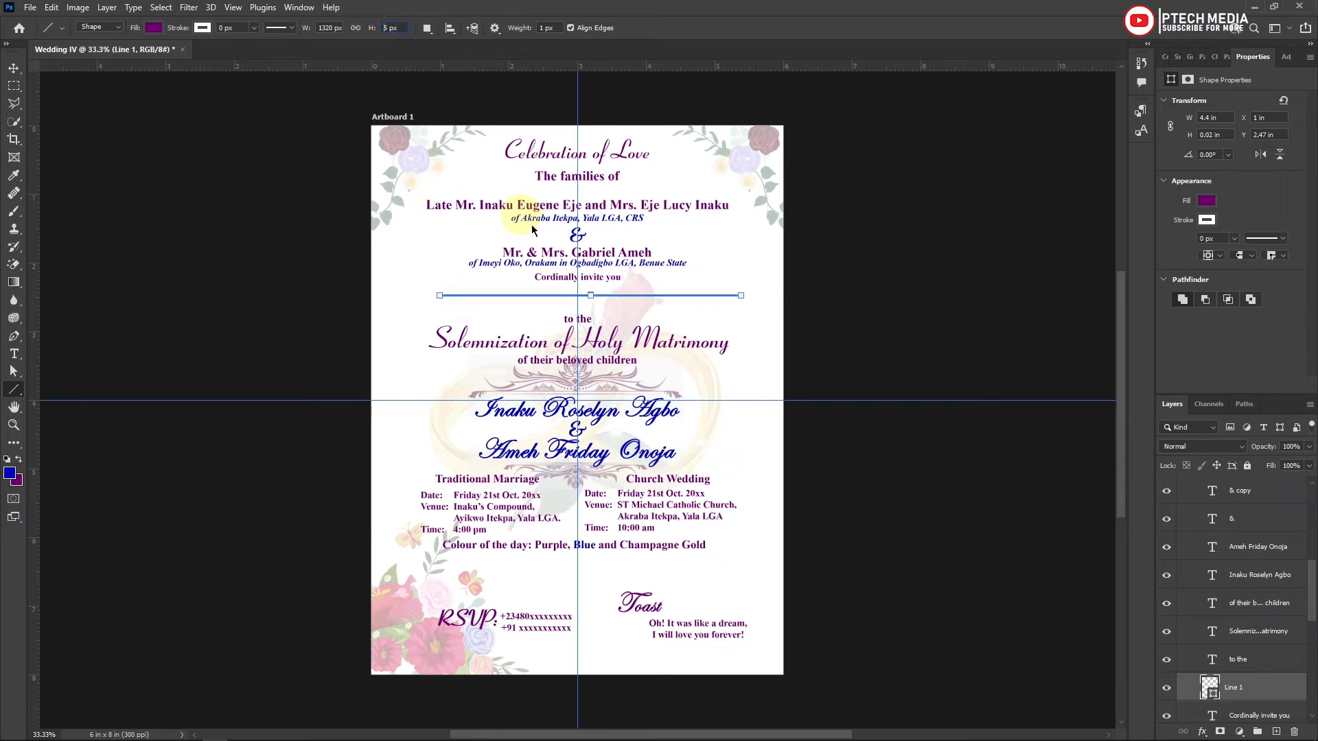
Centre the divider line horizontally on the card and lower it to just above the "to the" text.
{"action": "left_click", "coordinate": [14, 68]}
{"action": "left_click", "coordinate": [314, 28]}
{"action": "key", "text": "shift+Down"}
{"action": "key", "text": "shift+Down"}
{"action": "key", "text": "shift+Down"}
Set "to the" to 10 pt and "Solemnization of Holy Matrimony" to 30 pt, moving both up beneath the divider line.
{"action": "left_click", "coordinate": [584, 319]}
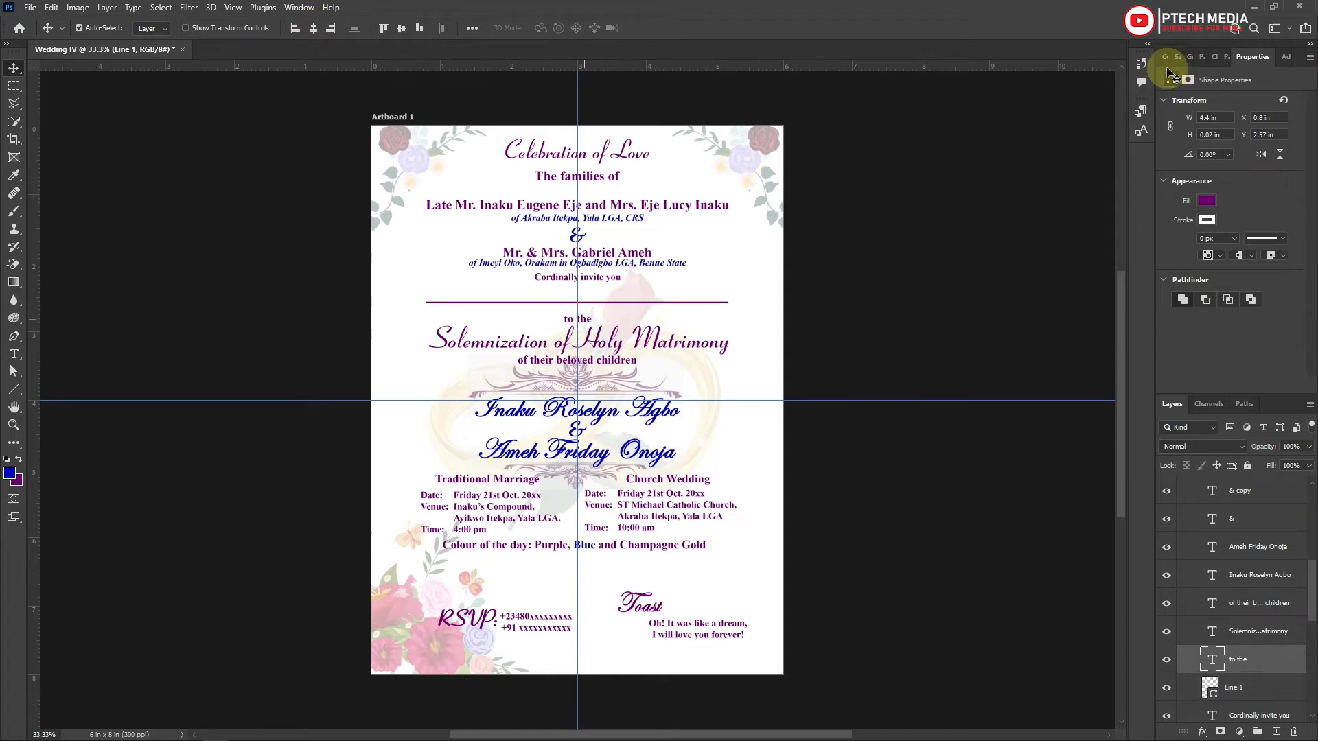
{"action": "left_click", "coordinate": [1214, 55]}
{"action": "type", "text": "10"}
{"action": "key", "text": "Return"}
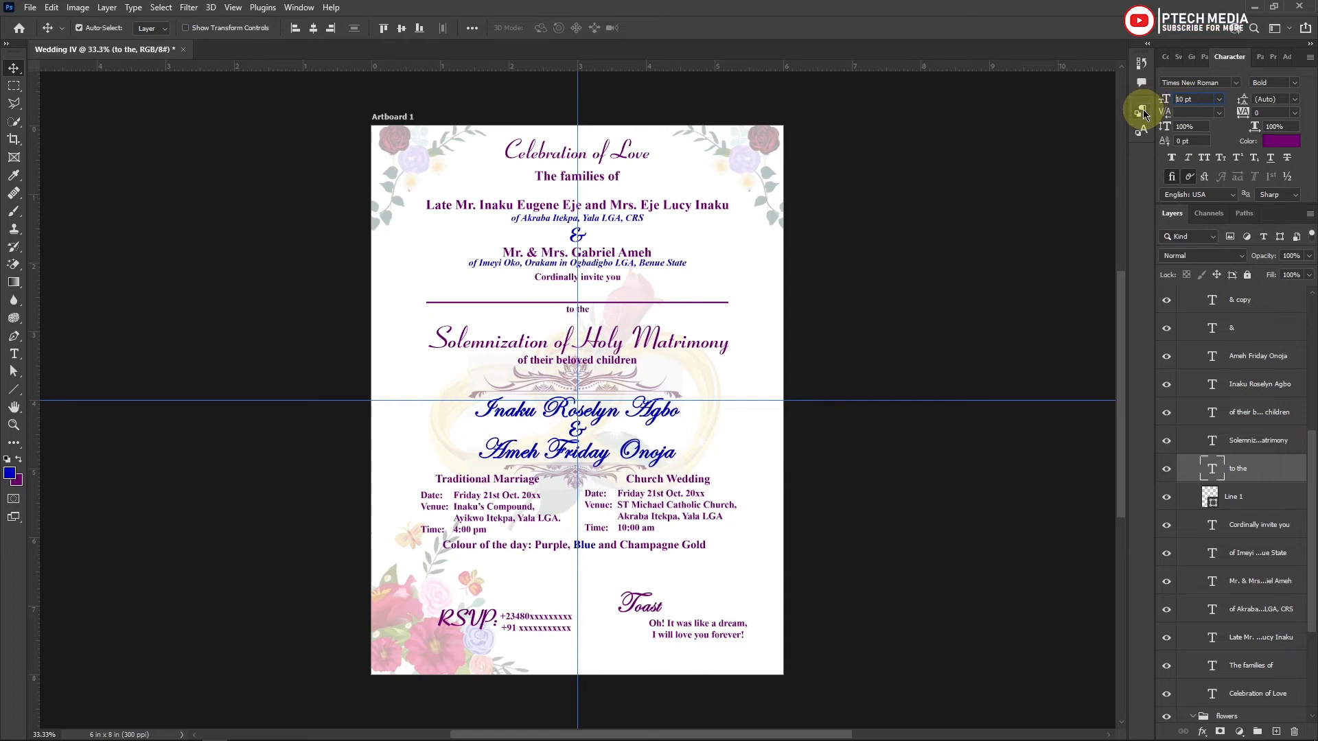
{"action": "left_click_drag", "start_coordinate": [611, 346], "coordinate": [611, 331]}
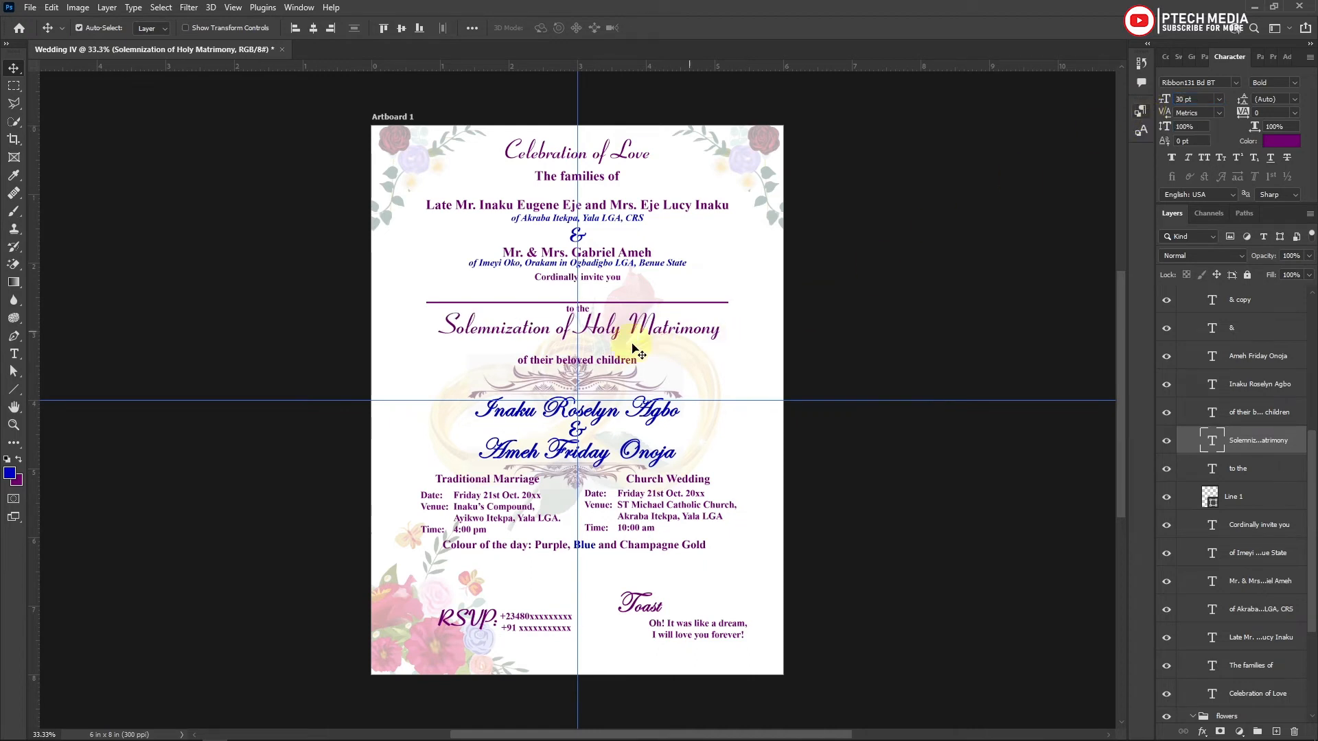
{"action": "left_click", "coordinate": [313, 28]}
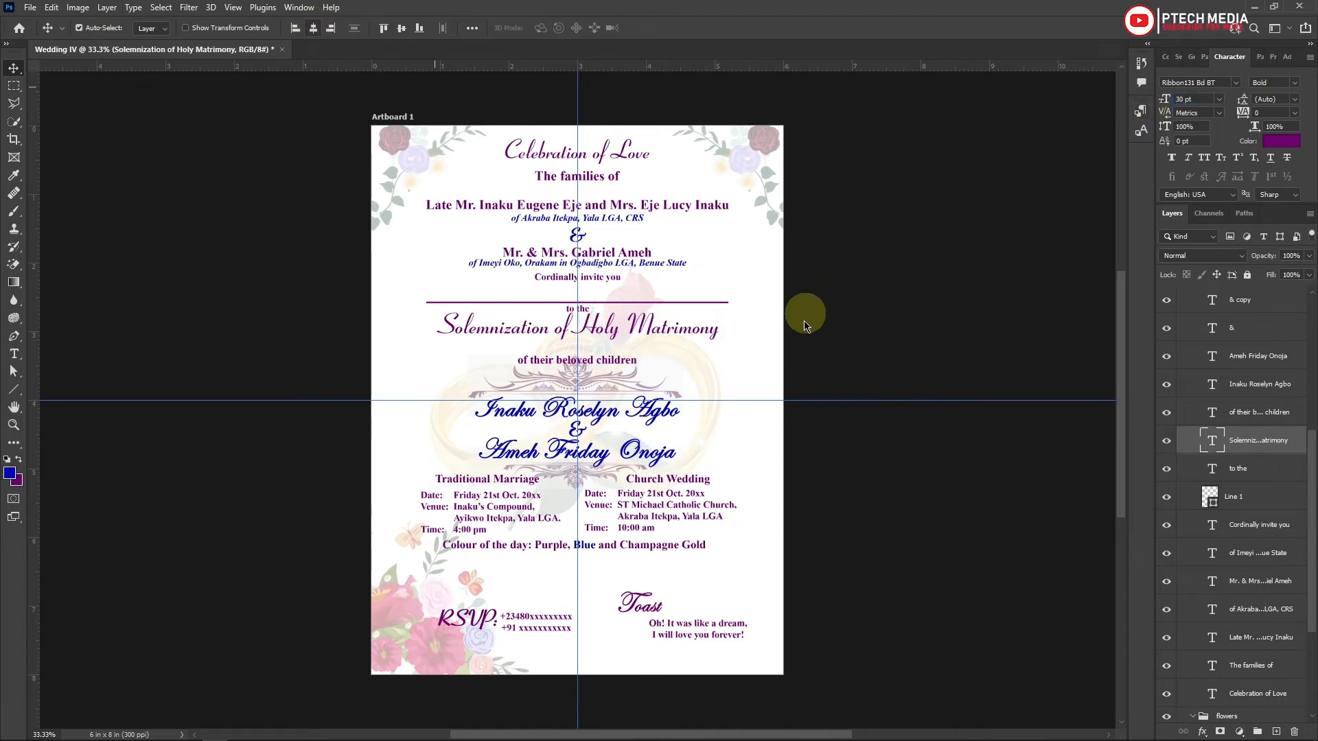
Set the "of their beloved children" line to 10 pt and move it up just beneath the Solemnization heading.
{"action": "left_click", "coordinate": [604, 365]}
{"action": "left_click", "coordinate": [1165, 99]}
{"action": "type", "text": "10"}
{"action": "key", "text": "Return"}
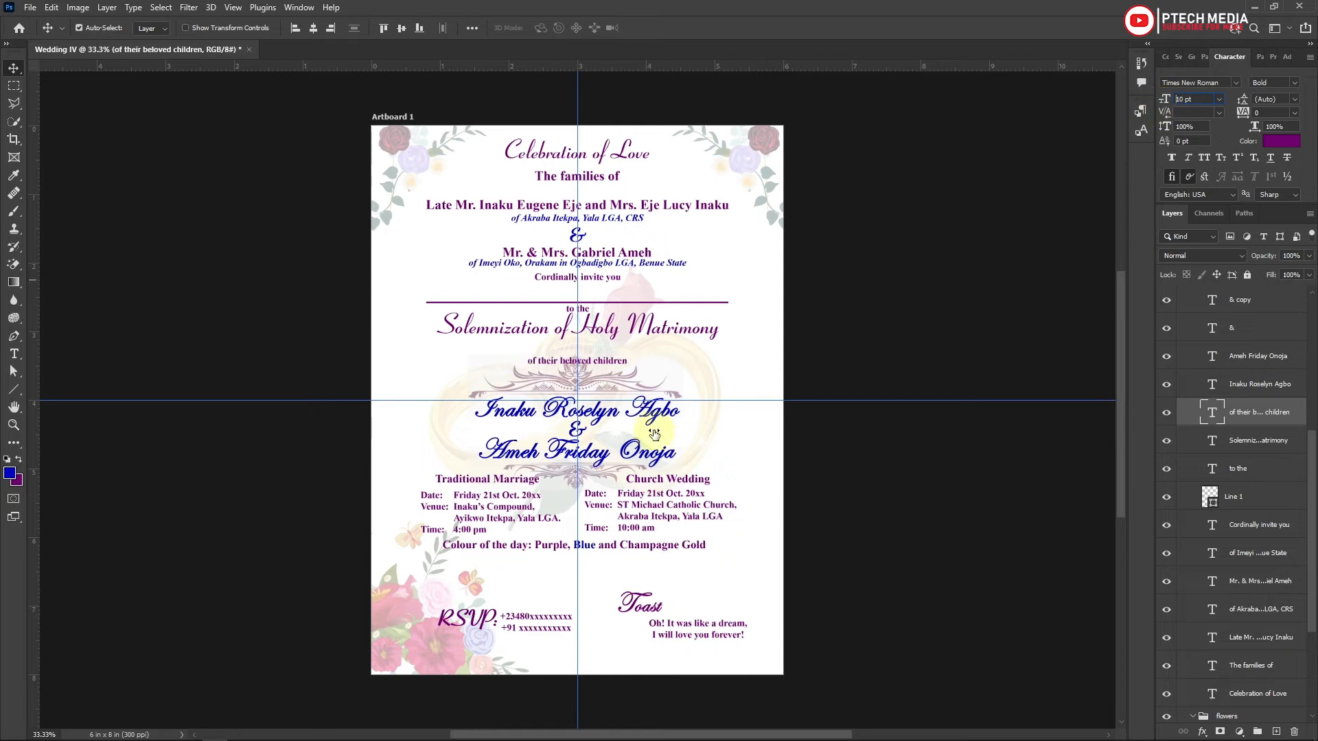
{"action": "key", "text": "shift+Up"}
{"action": "key", "text": "shift+Up"}
{"action": "key", "text": "shift+Up"}
{"action": "key", "text": "shift+Up"}
{"action": "key", "text": "shift+Up"}
{"action": "key", "text": "shift+Up"}
{"action": "key", "text": "shift+Up"}
{"action": "key", "text": "shift+Up"}
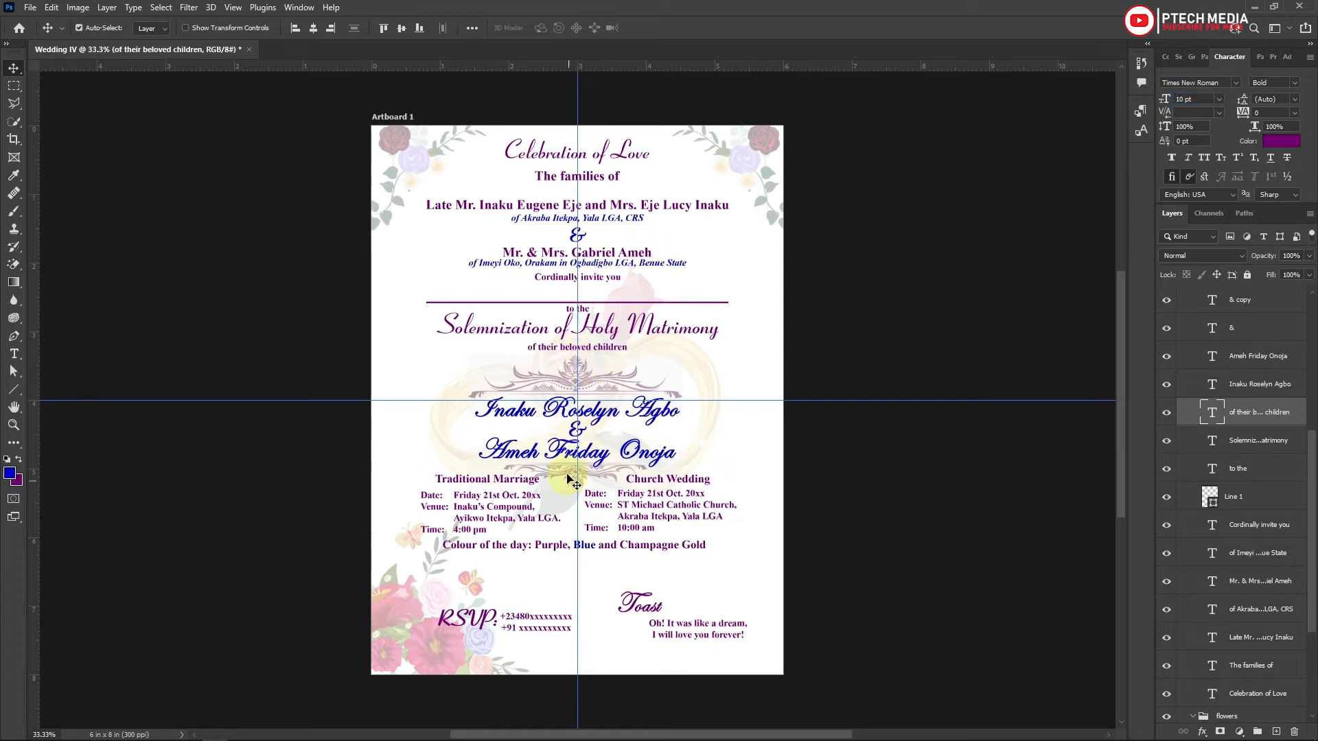
Move both ornament halves and the couple's names up closer to the "of their beloved children" line.
{"action": "scroll", "coordinate": [1243, 618], "scroll_direction": "down", "scroll_amount": 1}
{"action": "left_click", "coordinate": [1235, 708]}
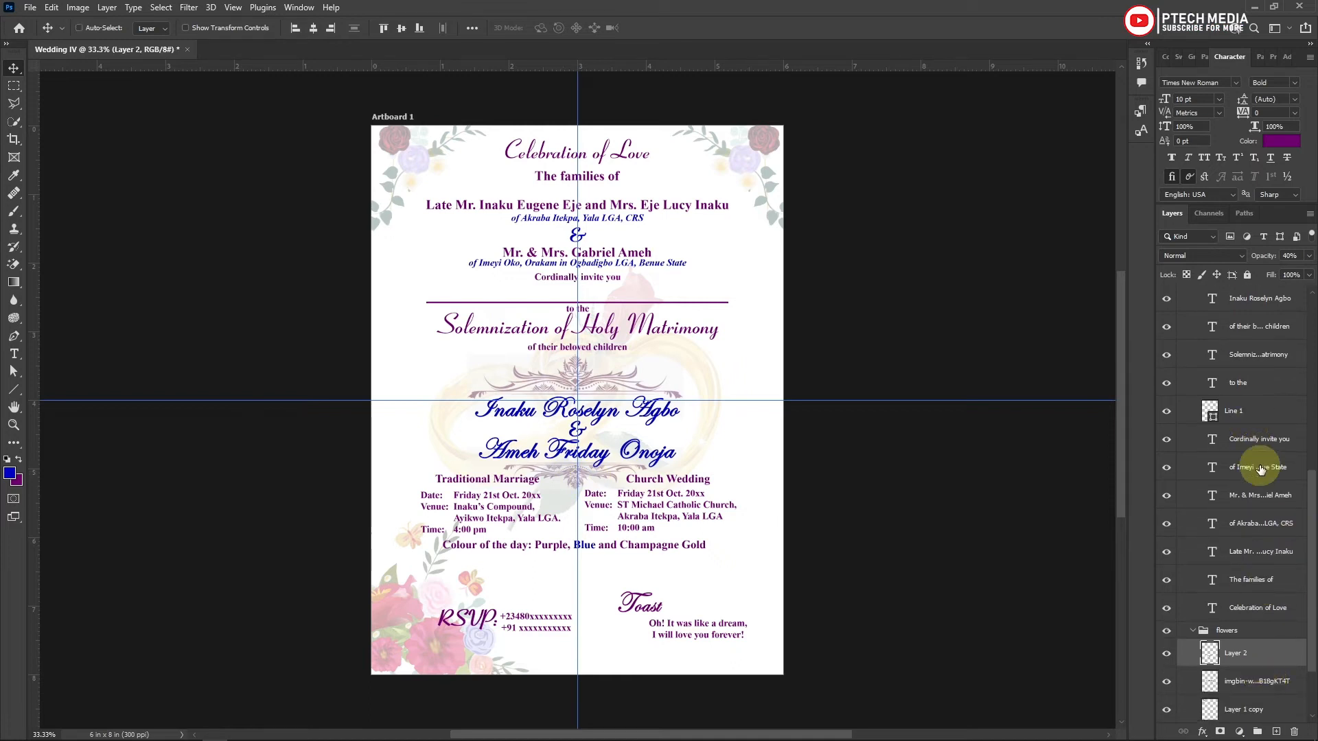
{"action": "scroll", "coordinate": [1258, 469], "scroll_direction": "up", "scroll_amount": 2}
{"action": "left_click", "coordinate": [1247, 357]}
{"action": "left_click", "coordinate": [1256, 408], "text": "shift"}
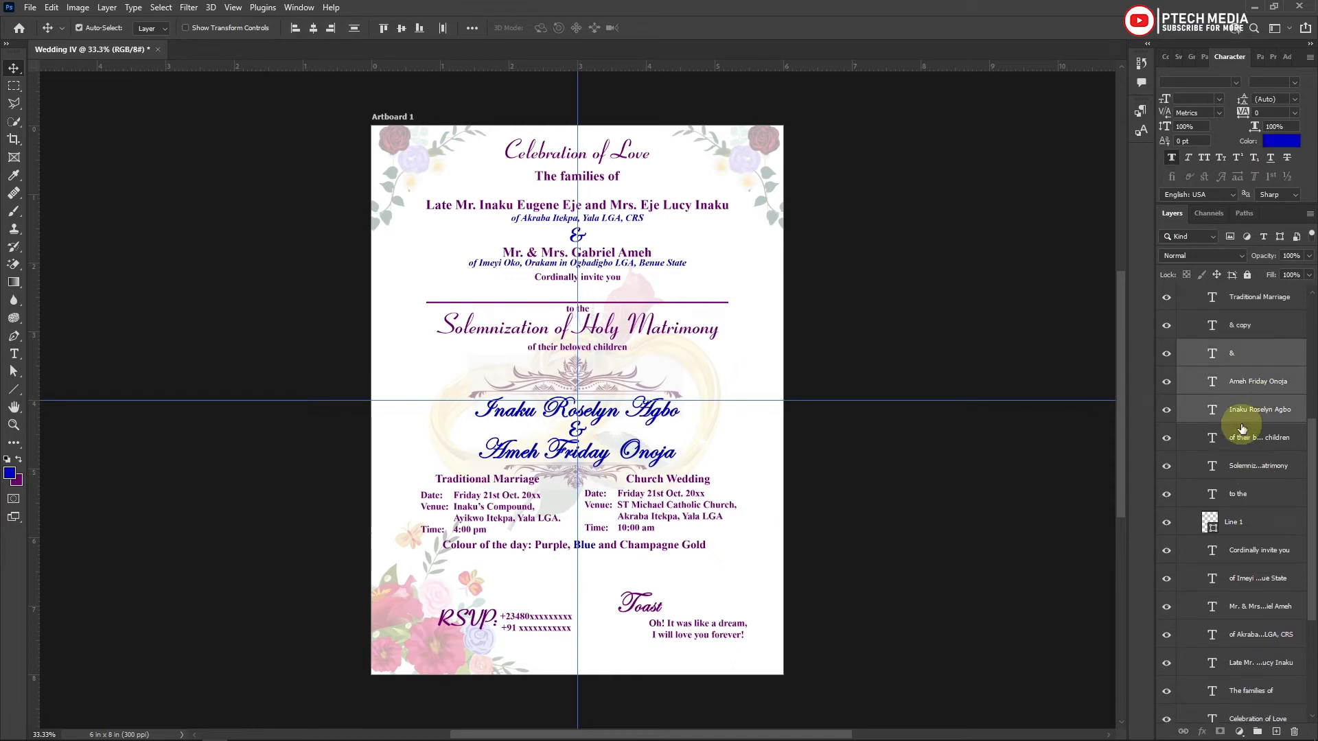
{"action": "key", "text": "shift+Up"}
{"action": "key", "text": "shift+Up"}
{"action": "key", "text": "shift+Up"}
{"action": "key", "text": "shift+Up"}
{"action": "key", "text": "shift+Up"}
{"action": "key", "text": "shift+Up"}
{"action": "key", "text": "shift+Up"}
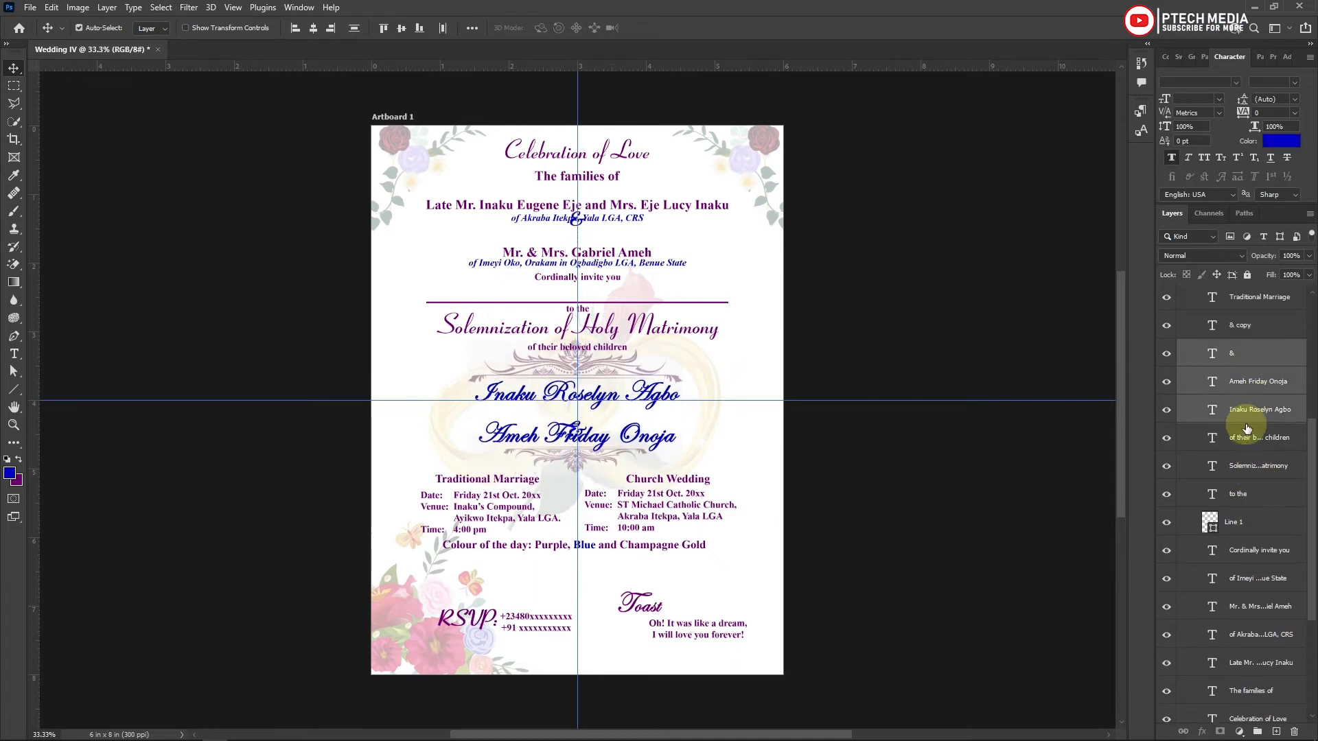
Raise the couple's ampersand to sit between their names and move the families' ampersand back between the two families' lines.
{"action": "left_click", "coordinate": [1243, 353]}
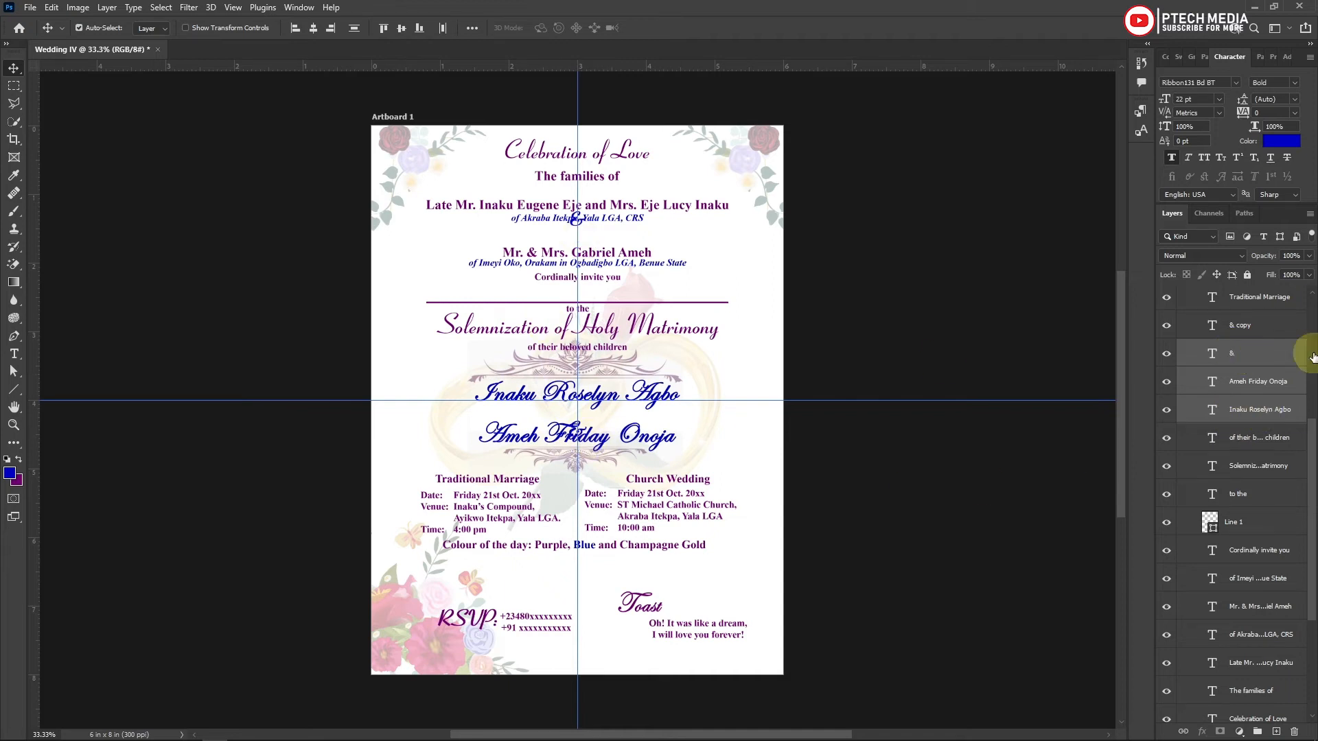
{"action": "left_click", "coordinate": [1285, 330]}
{"action": "key", "text": "shift+Up"}
{"action": "key", "text": "shift+Up"}
{"action": "key", "text": "shift+Up"}
{"action": "key", "text": "shift+Up"}
{"action": "key", "text": "shift+Up"}
{"action": "key", "text": "shift+Up"}
{"action": "key", "text": "shift+Up"}
{"action": "key", "text": "shift+Up"}
{"action": "key", "text": "shift+Up"}
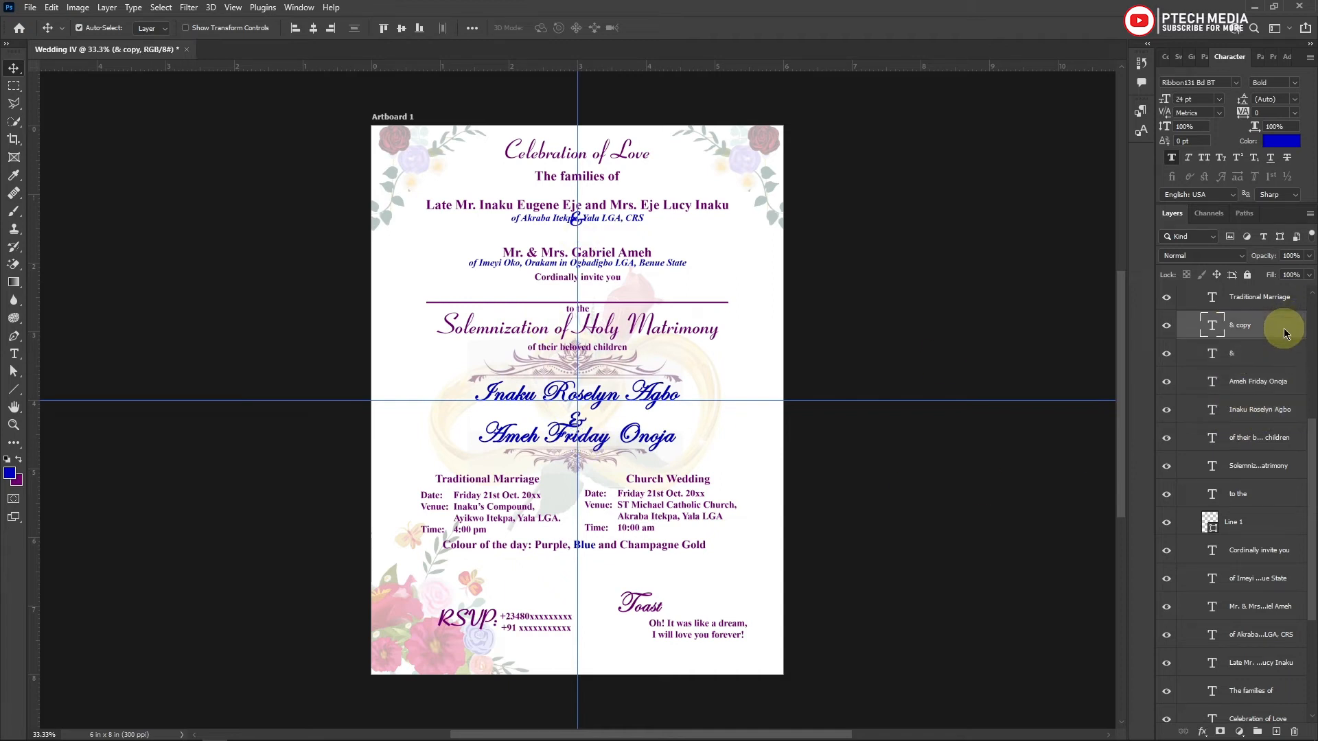
{"action": "left_click", "coordinate": [1272, 365]}
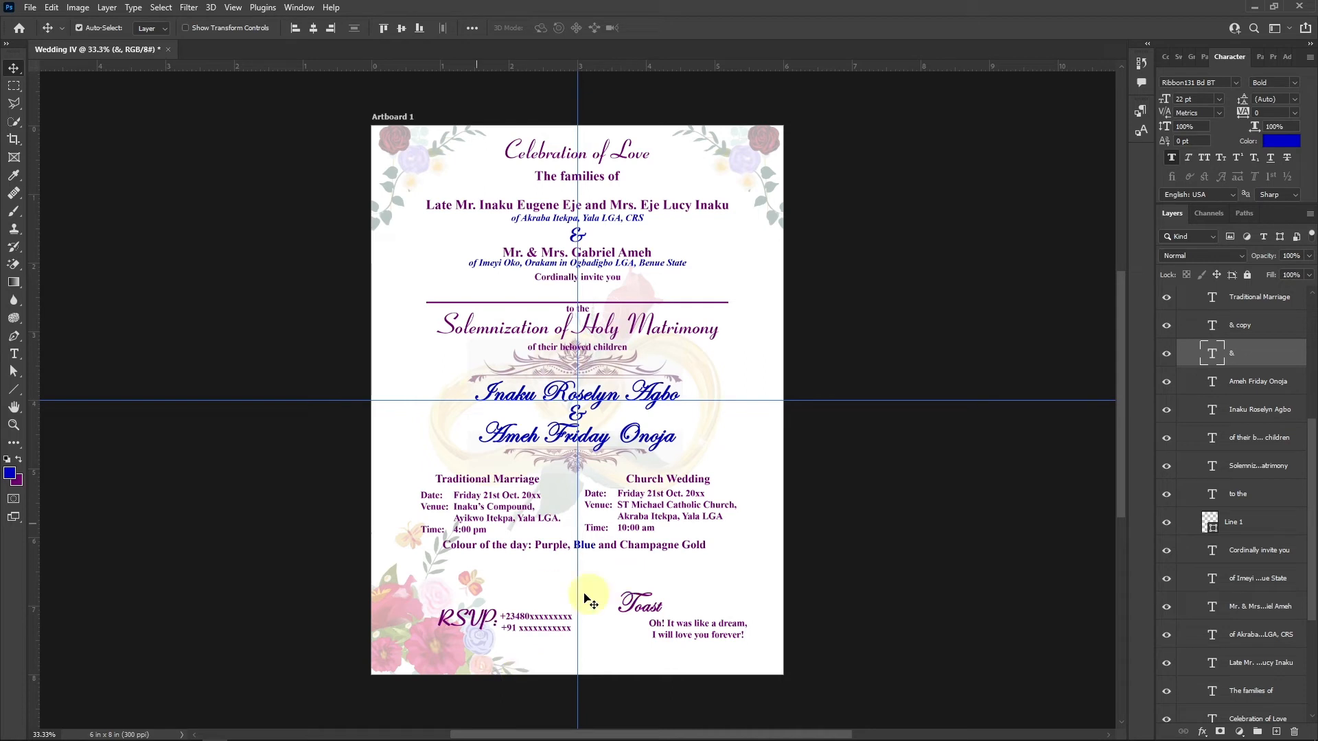
Move the divider line layer out of the Text group to the top of the artboard and lock the flowers group.
{"action": "left_click_drag", "start_coordinate": [1250, 522], "coordinate": [1225, 316]}
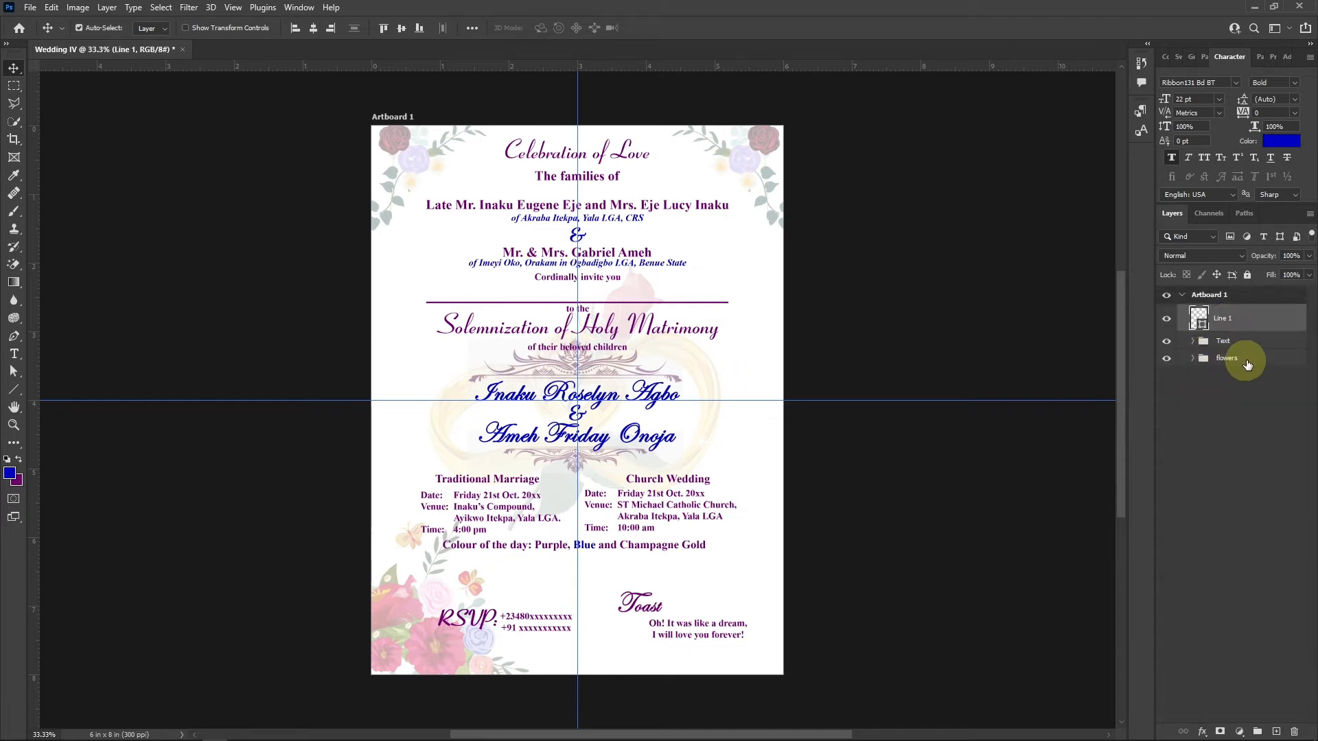
{"action": "left_click", "coordinate": [1247, 364]}
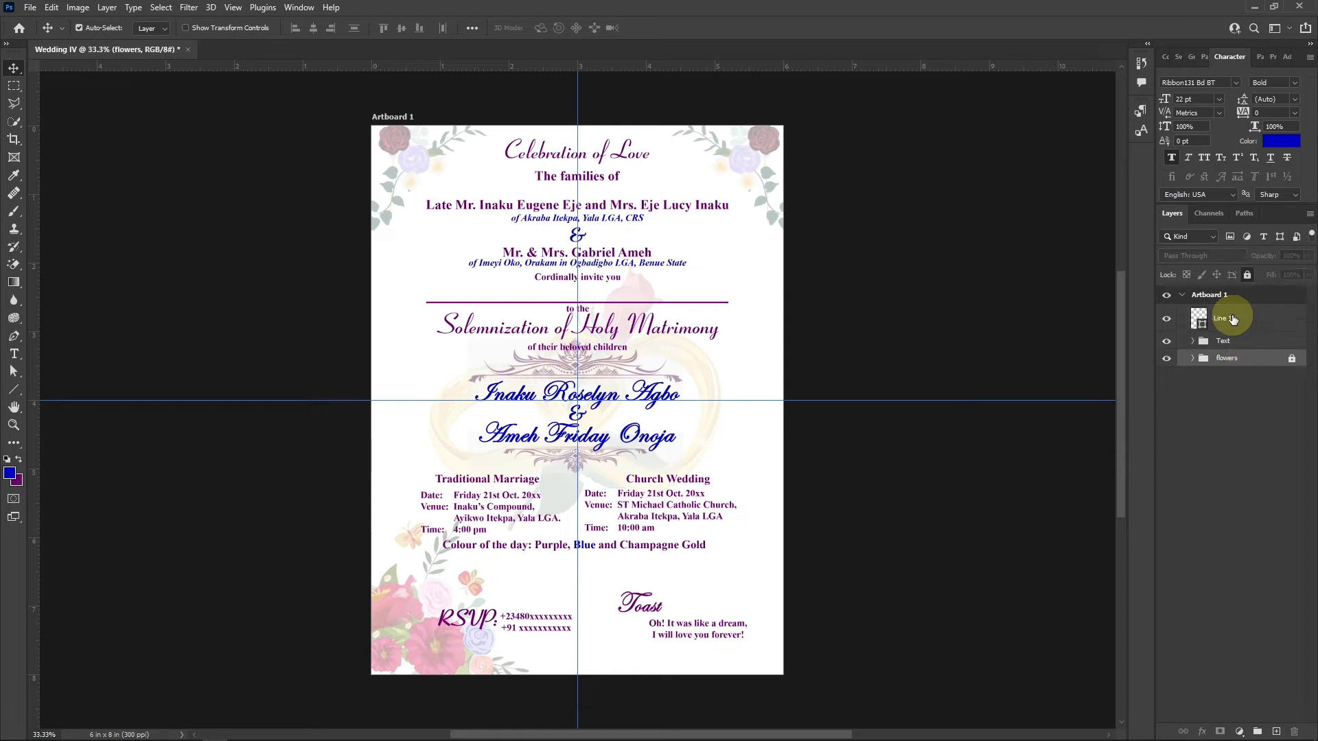
Draw a purple rectangle about 512 x 72 px over the "Traditional Marriage" heading and round its corners to 25 px.
{"action": "left_click", "coordinate": [14, 389]}
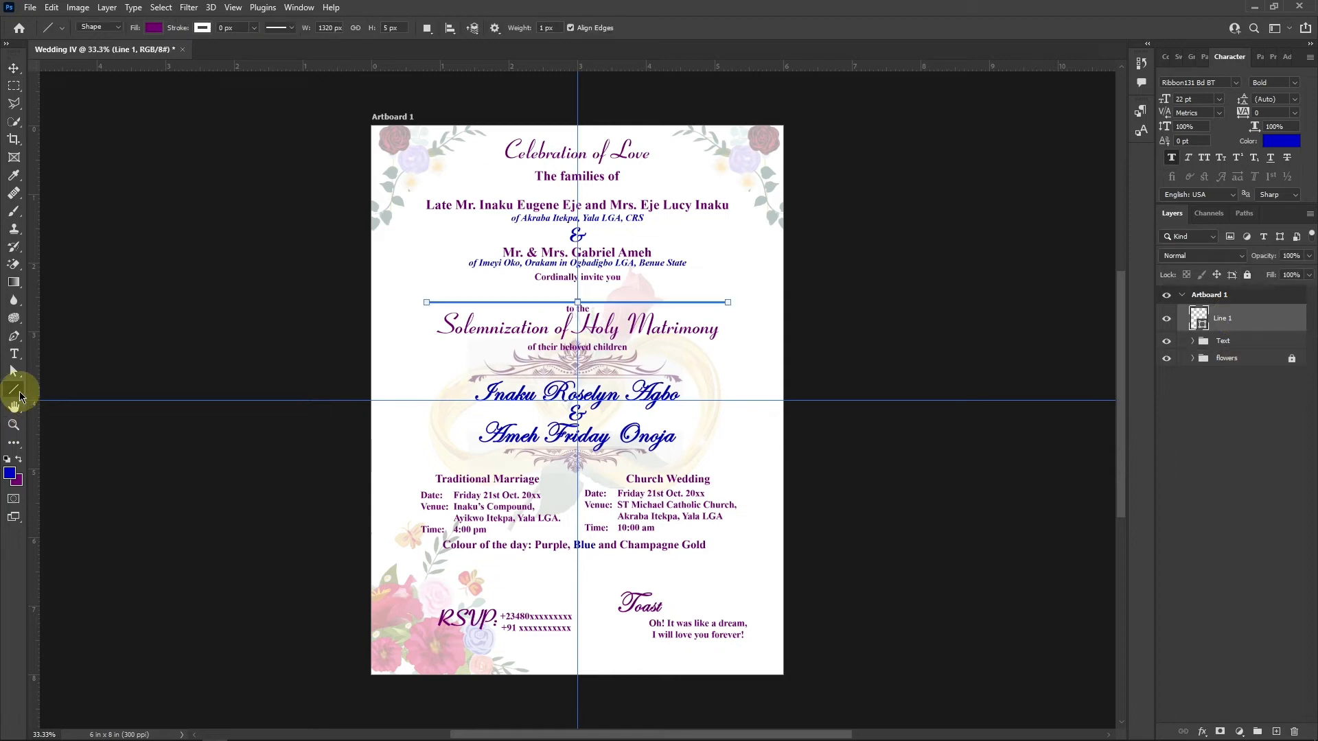
{"action": "left_click", "coordinate": [15, 390]}
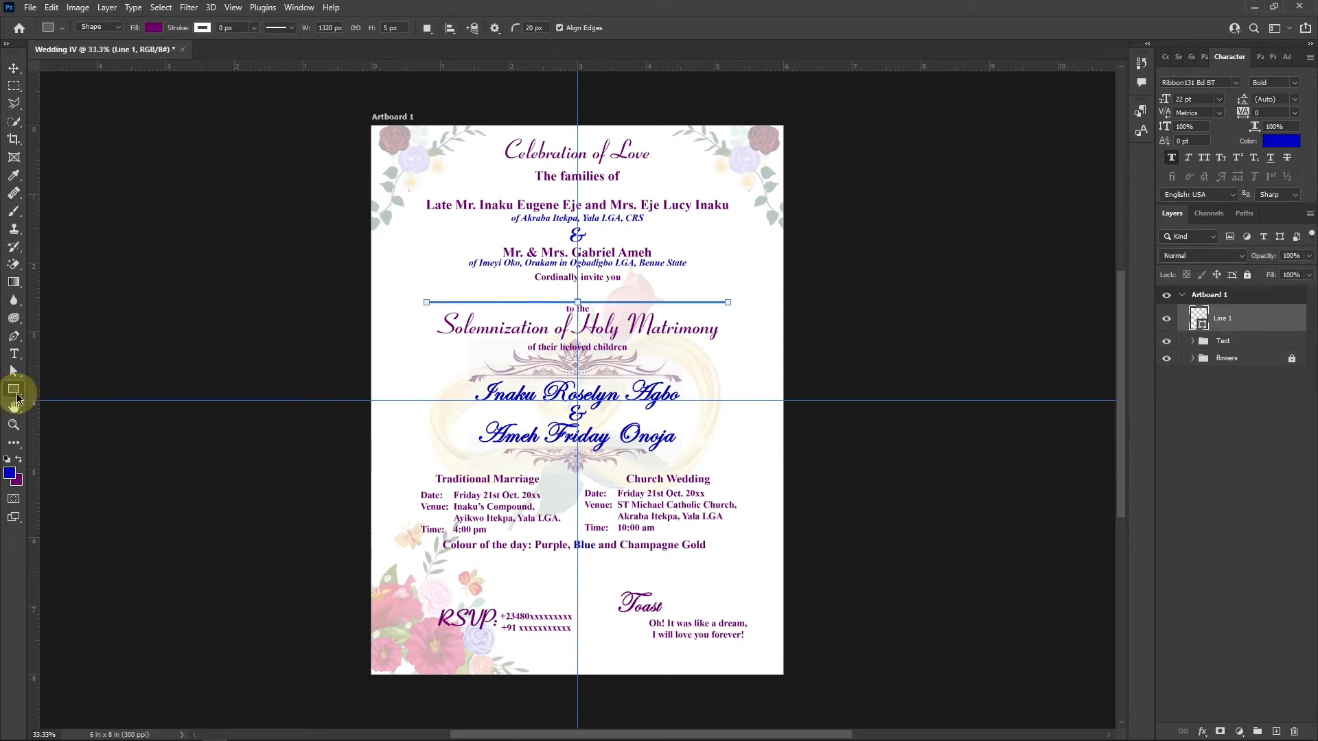
{"action": "key", "text": "Escape"}
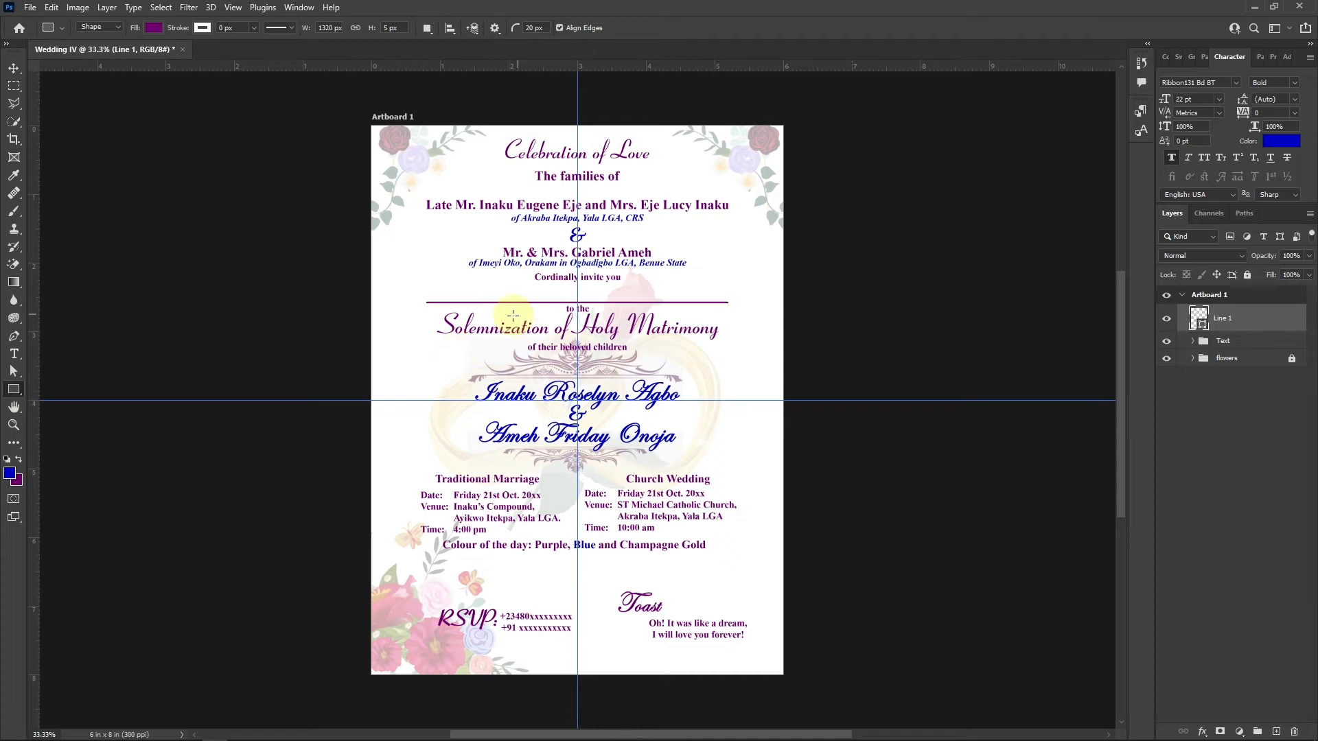
{"action": "left_click_drag", "start_coordinate": [433, 469], "coordinate": [548, 484]}
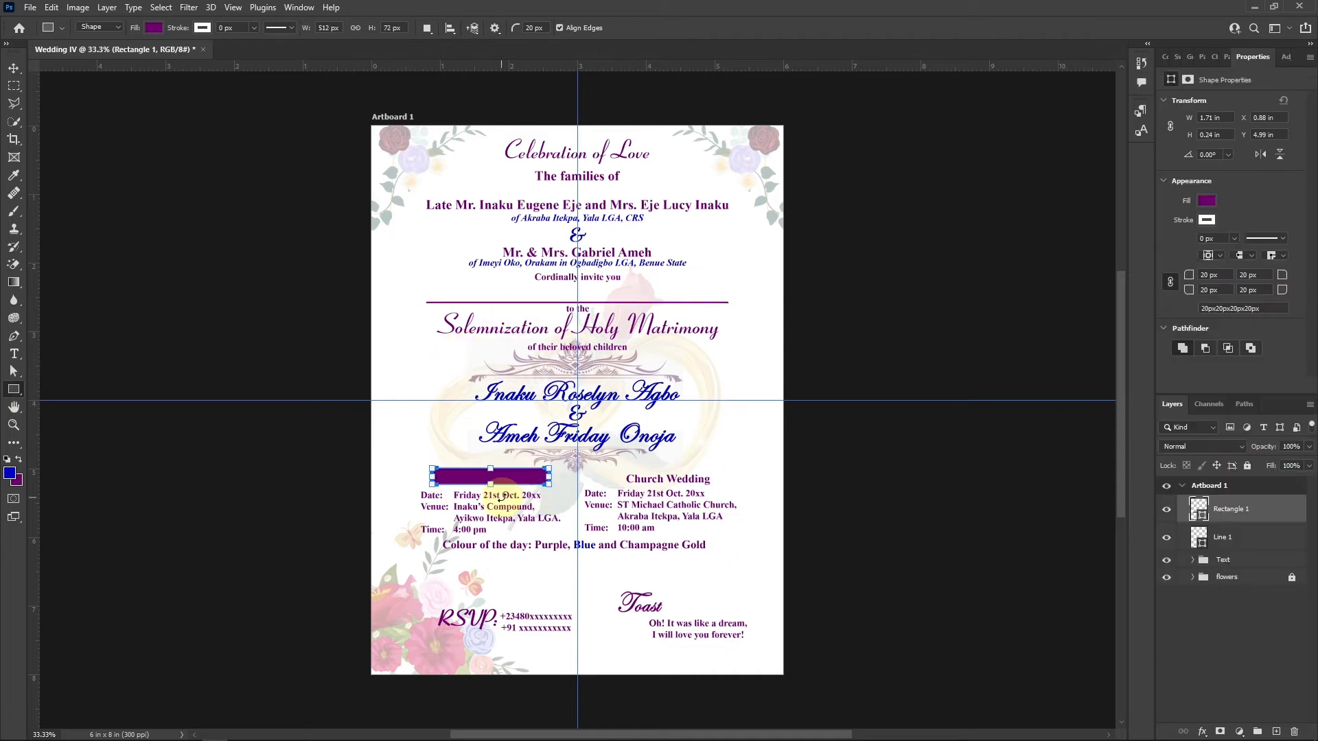
{"action": "key", "text": "v"}
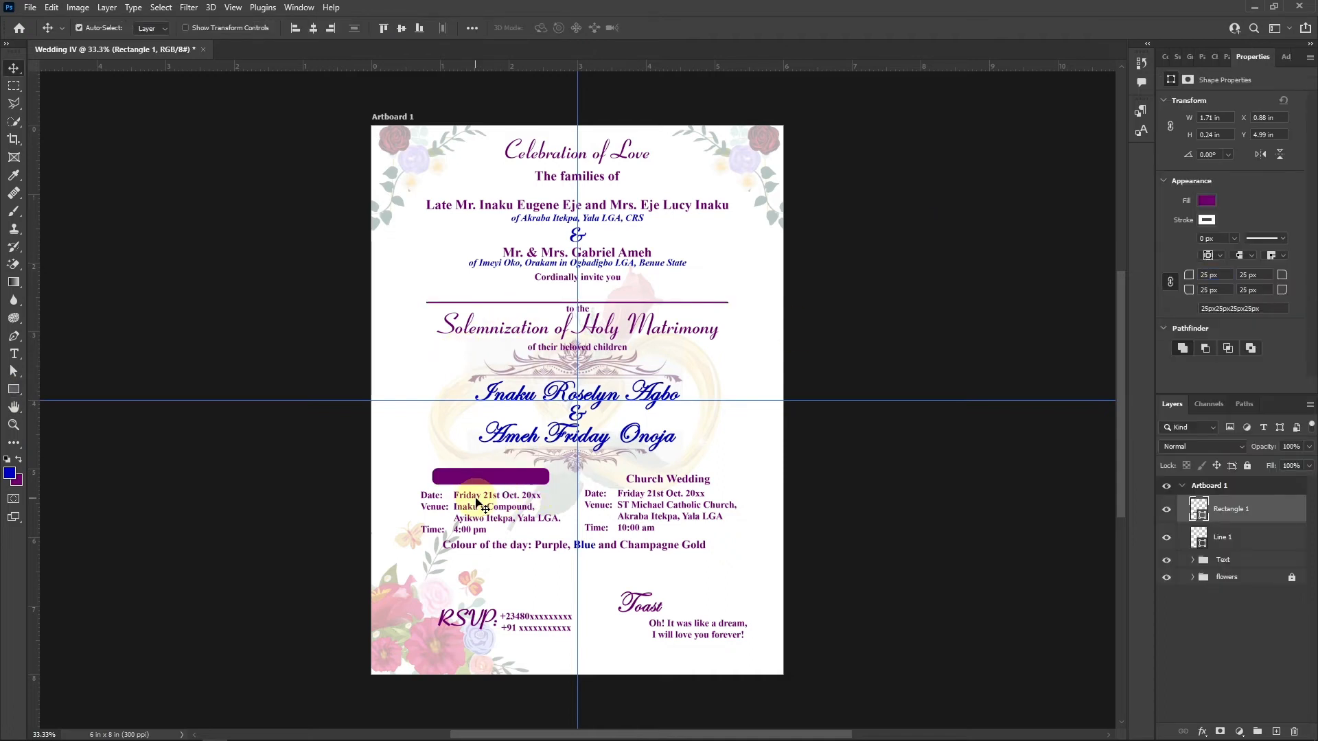
Move the rectangle and divider line layers together below the Text group, above the flowers group.
{"action": "left_click", "coordinate": [1248, 541], "text": "shift"}
{"action": "left_click_drag", "start_coordinate": [1258, 529], "coordinate": [1256, 567]}
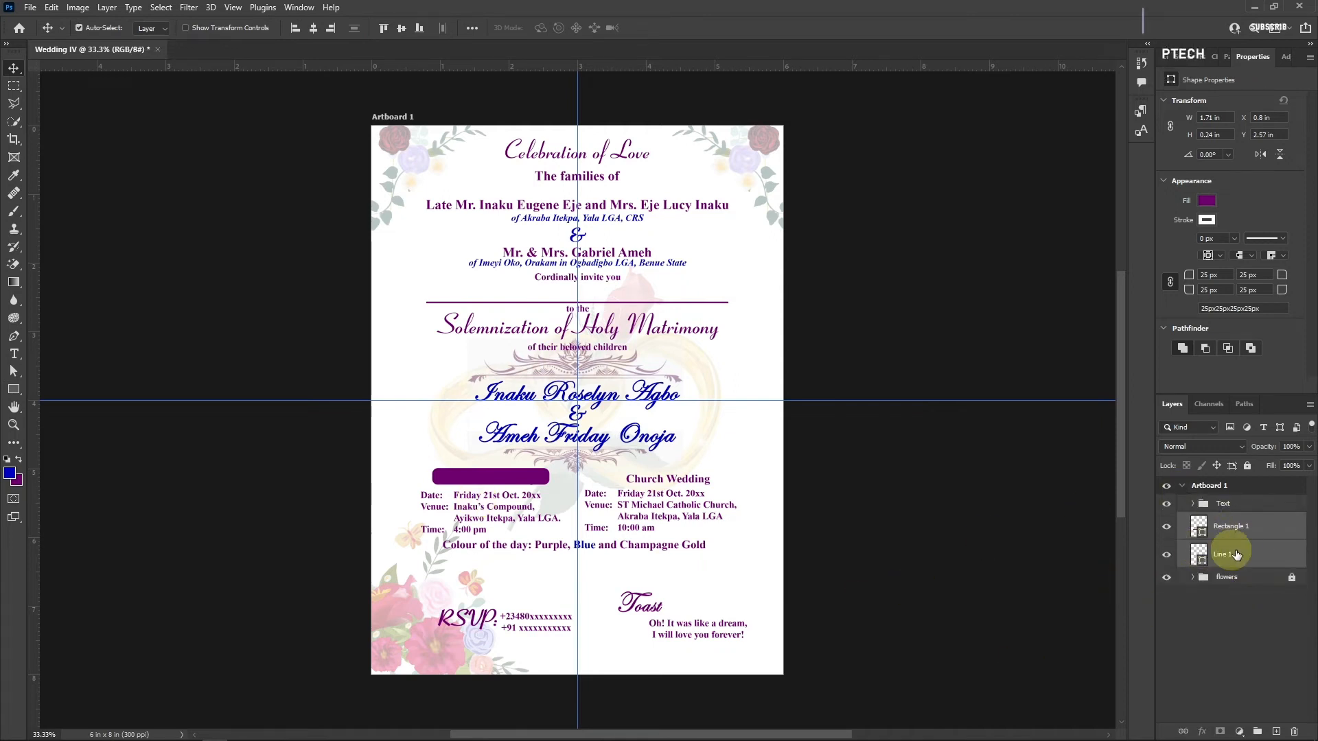
Set the "Traditional Marriage" heading's text color to #faeec8.
{"action": "left_click", "coordinate": [537, 483]}
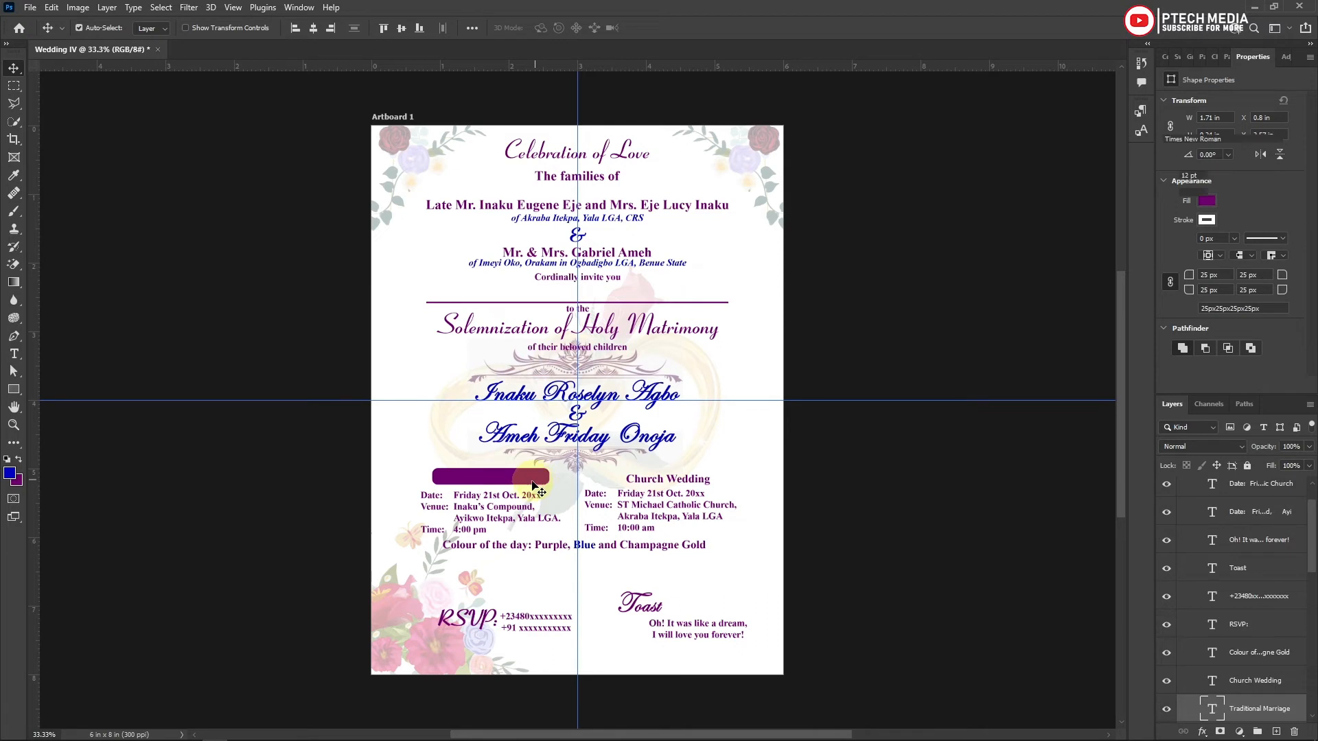
{"action": "left_click", "coordinate": [1273, 208]}
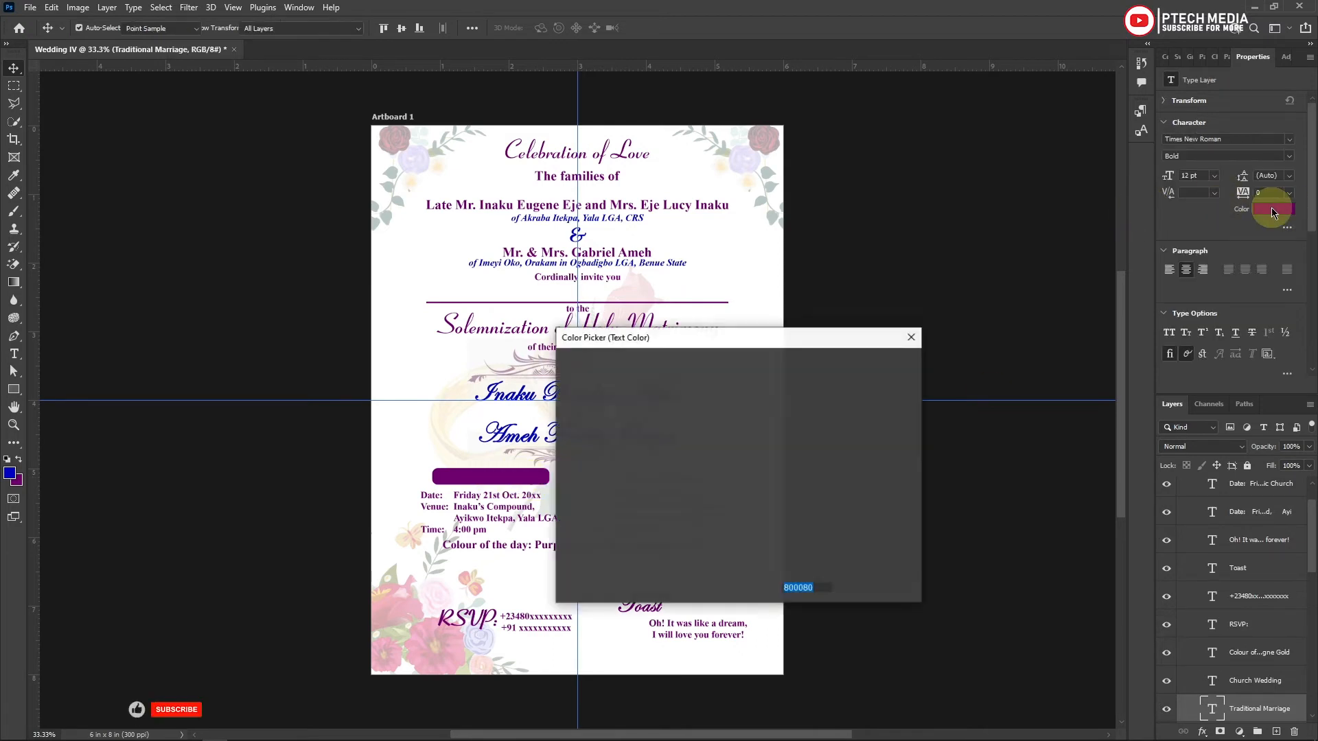
{"action": "left_click", "coordinate": [9, 472]}
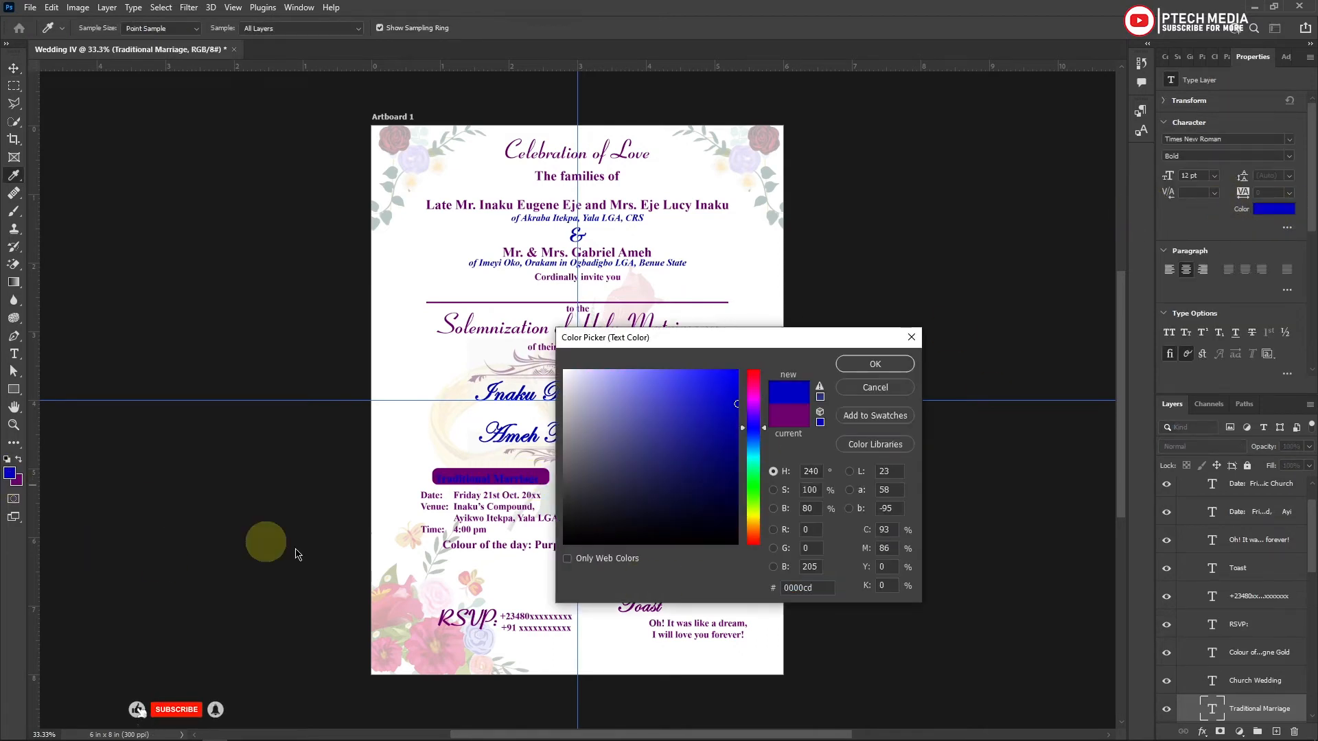
{"action": "left_click_drag", "start_coordinate": [815, 588], "coordinate": [768, 585]}
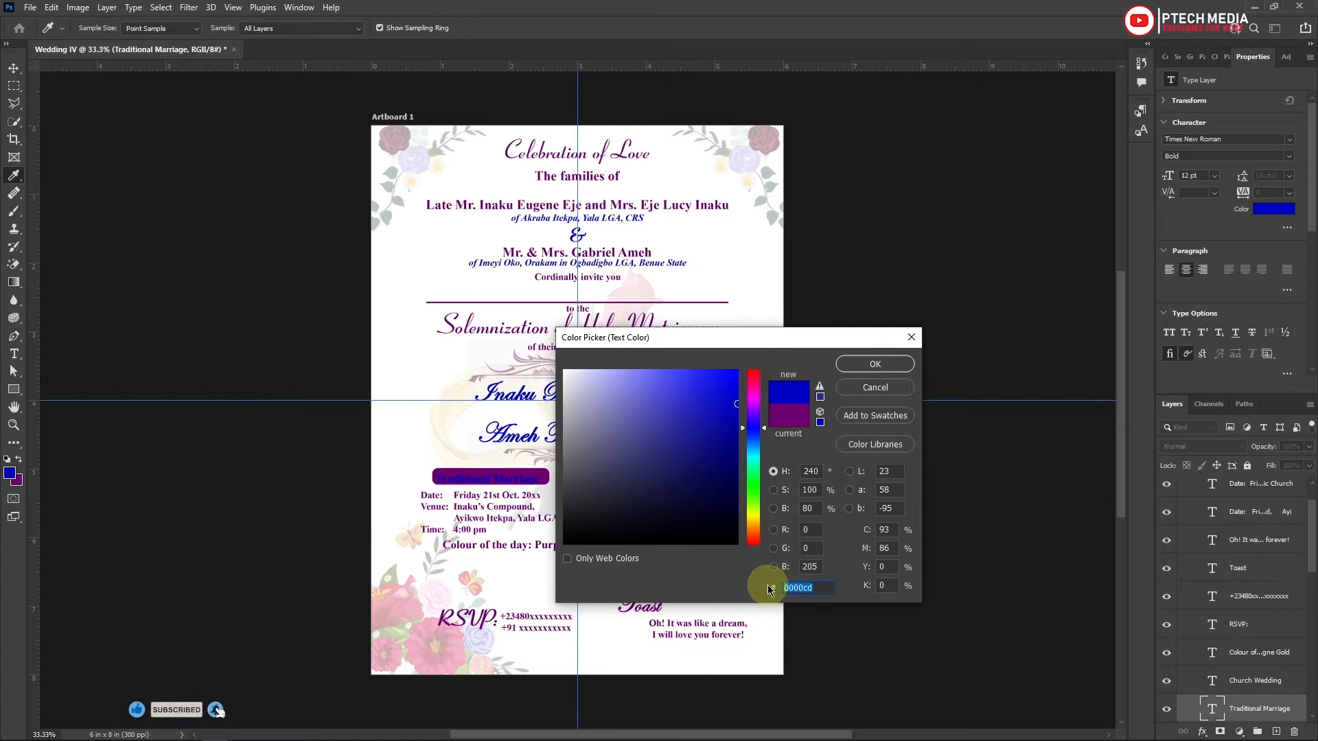
{"action": "type", "text": "fa"}
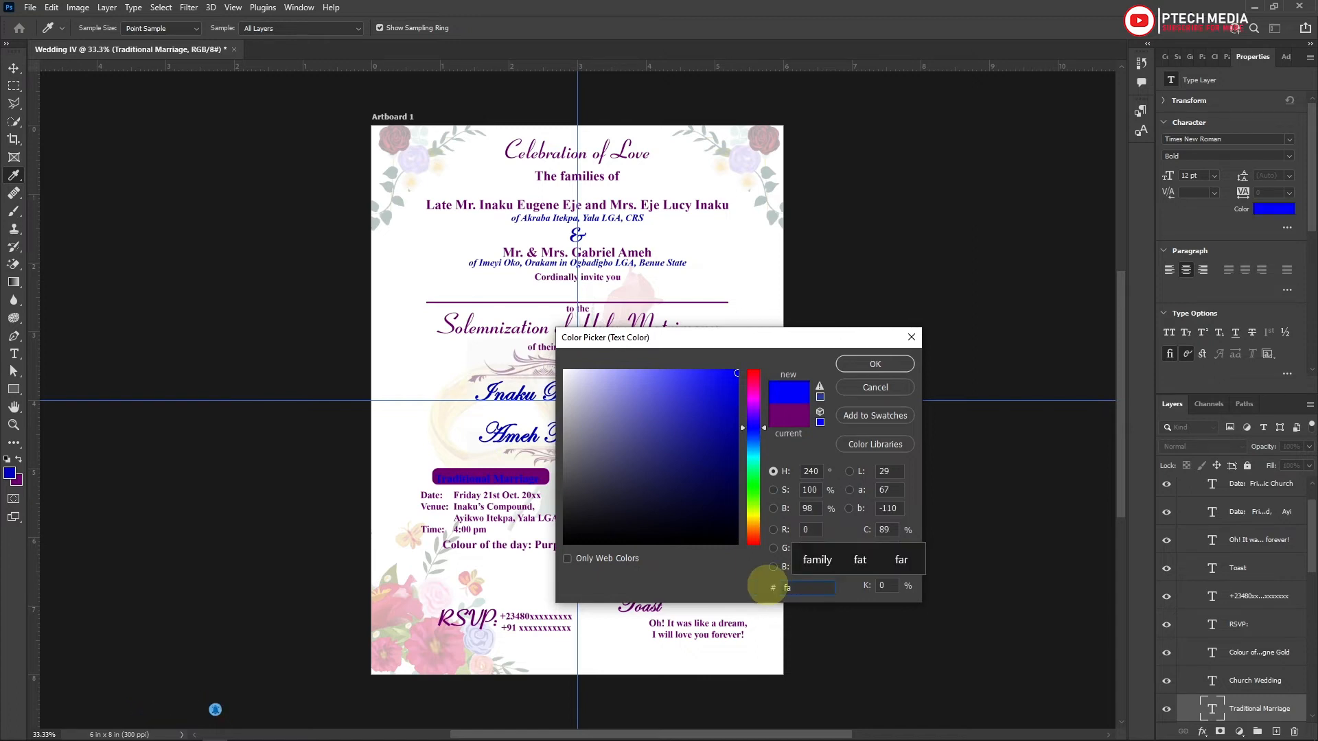
{"action": "type", "text": "ee"}
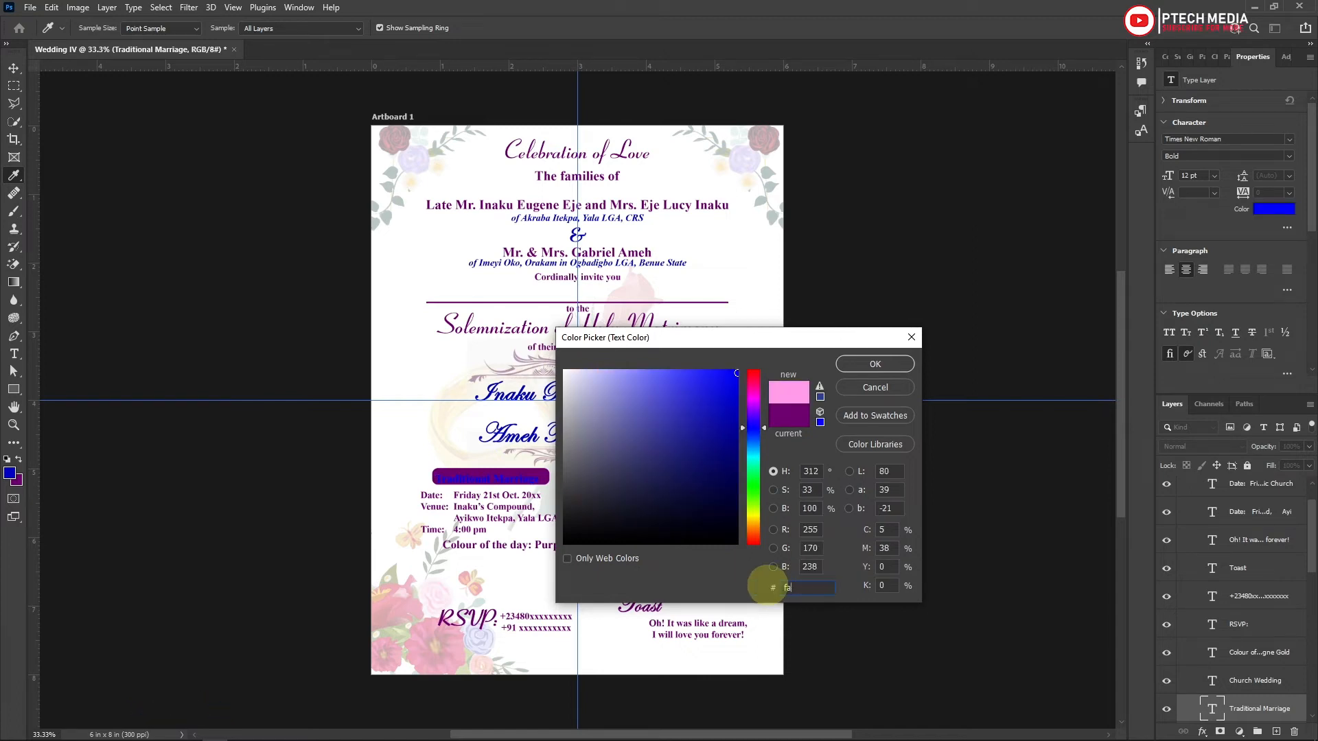
{"action": "type", "text": "c8"}
{"action": "key", "text": "Return"}
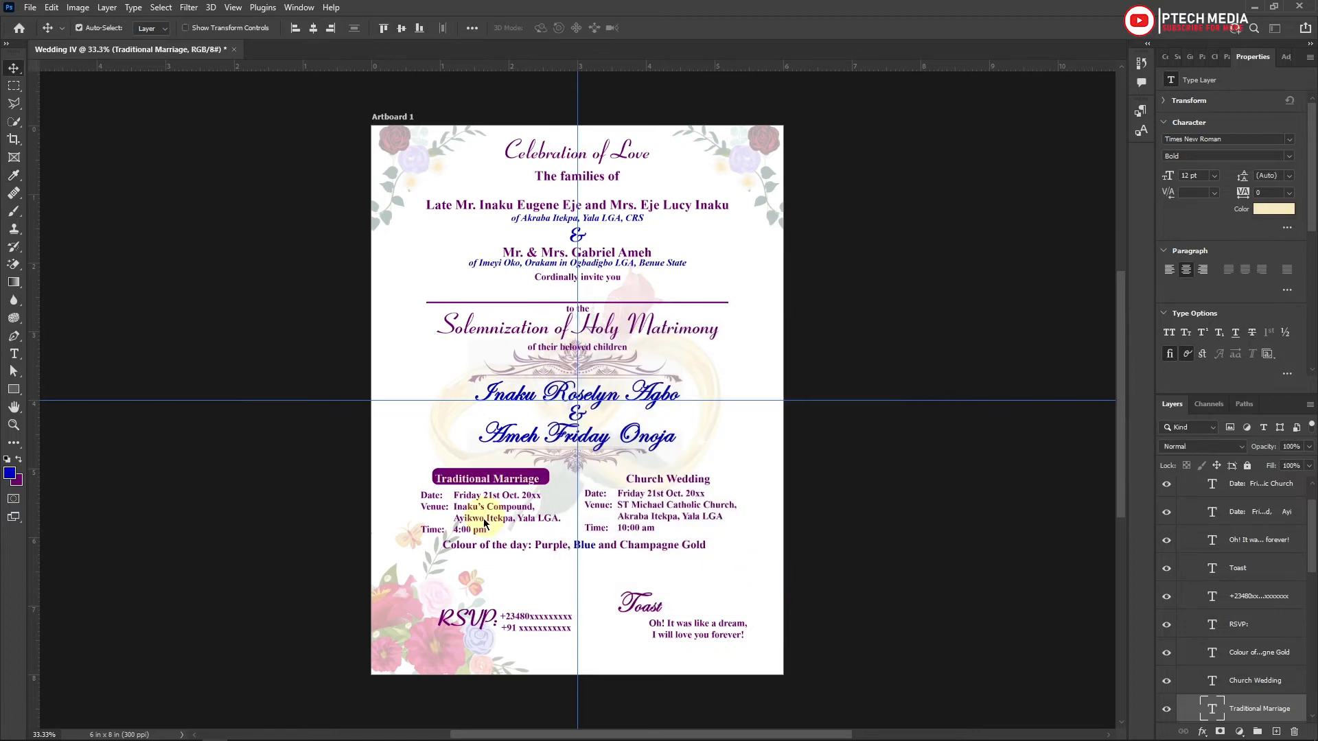
Nudge the purple bar down behind the "Traditional Marriage" heading and shift the heading right to center it on the bar.
{"action": "left_click", "coordinate": [548, 476]}
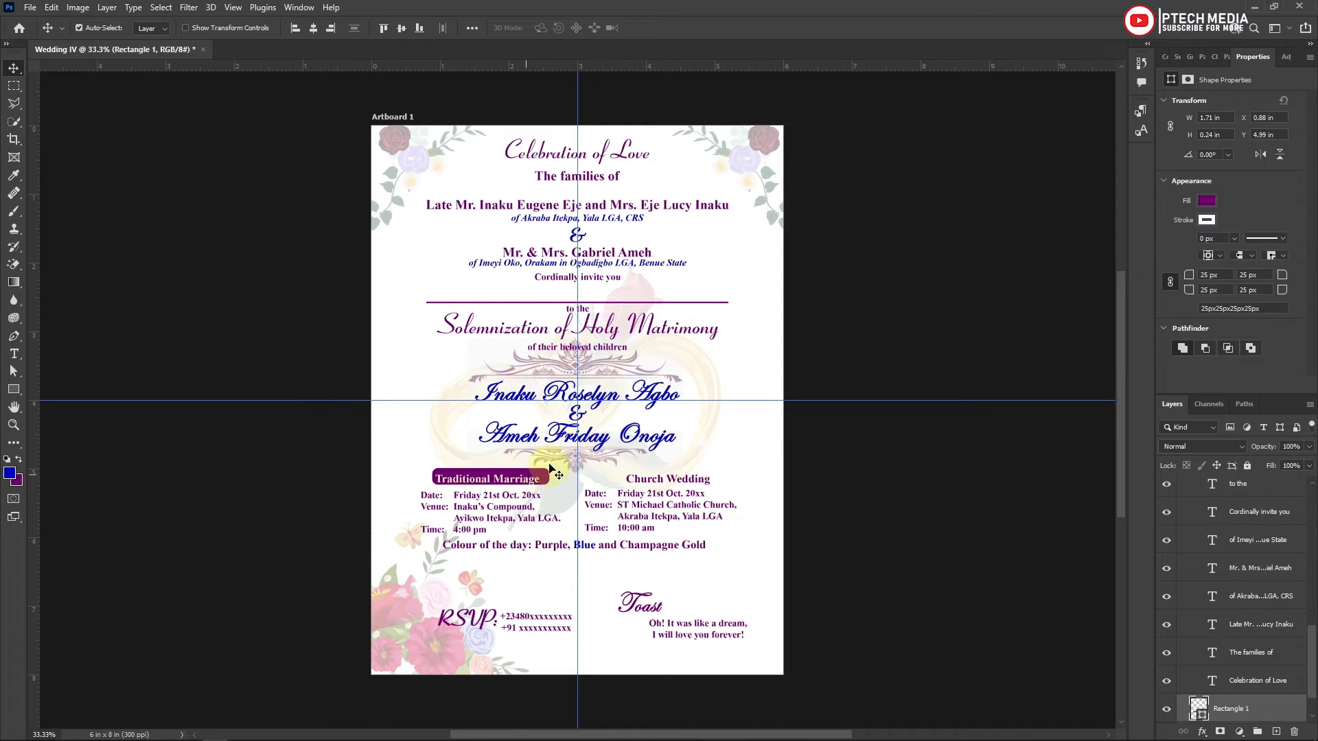
{"action": "key", "text": "shift+Down"}
{"action": "key", "text": "shift+Down"}
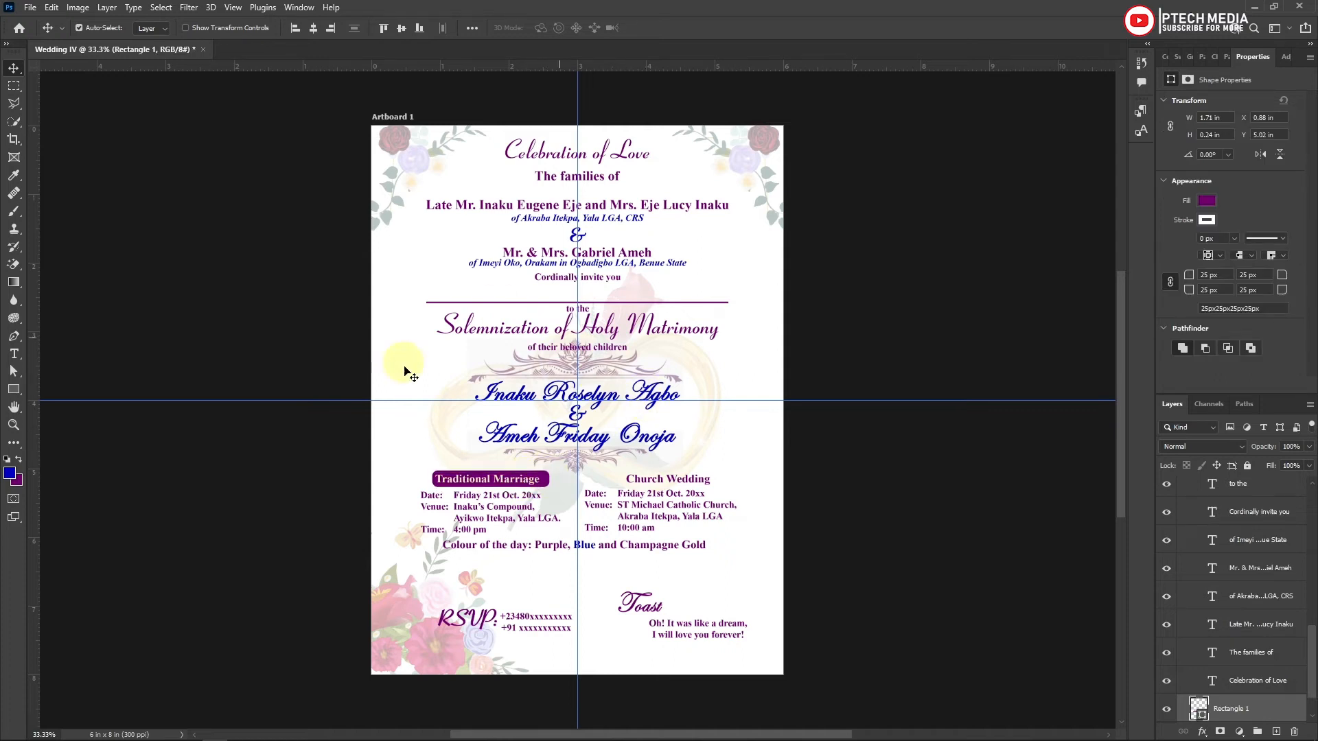
{"action": "left_click", "coordinate": [483, 484]}
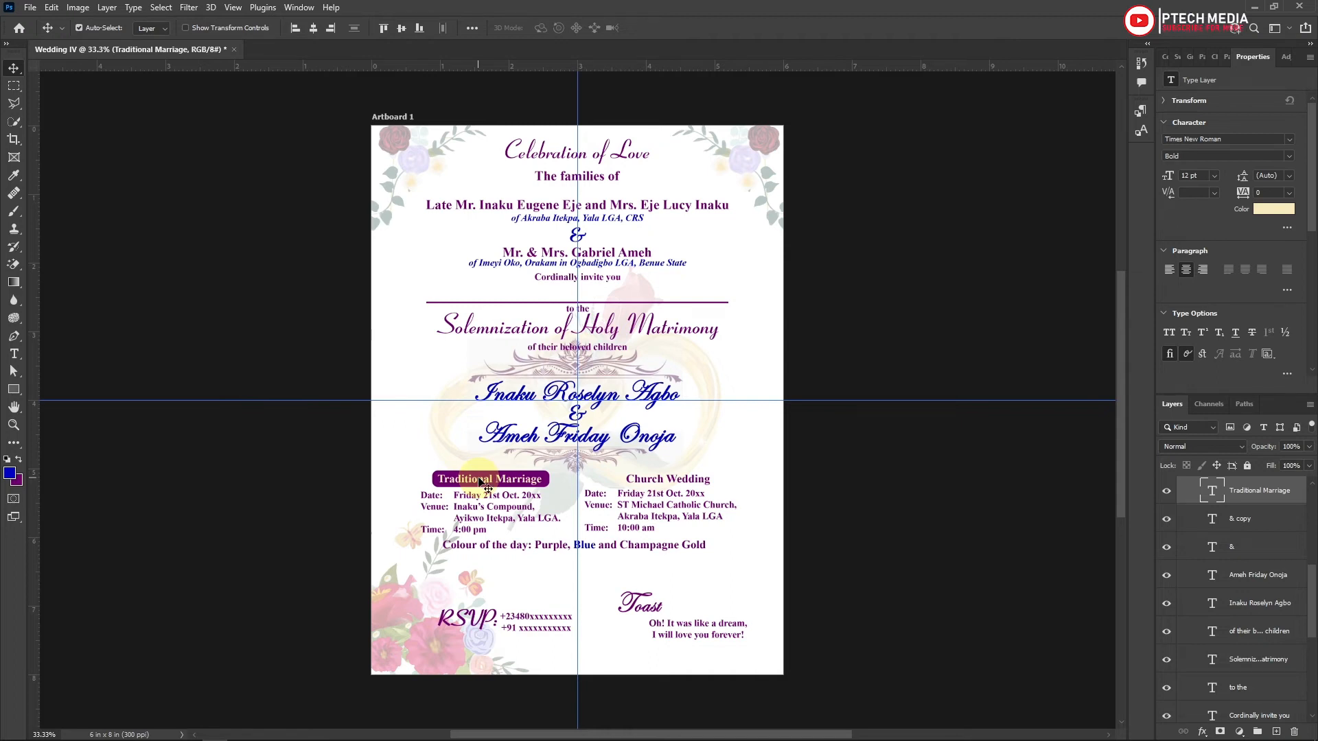
Copy the purple bar behind the "Church Wedding" heading and set that heading's text color to #faeec8.
{"action": "left_click", "coordinate": [439, 488]}
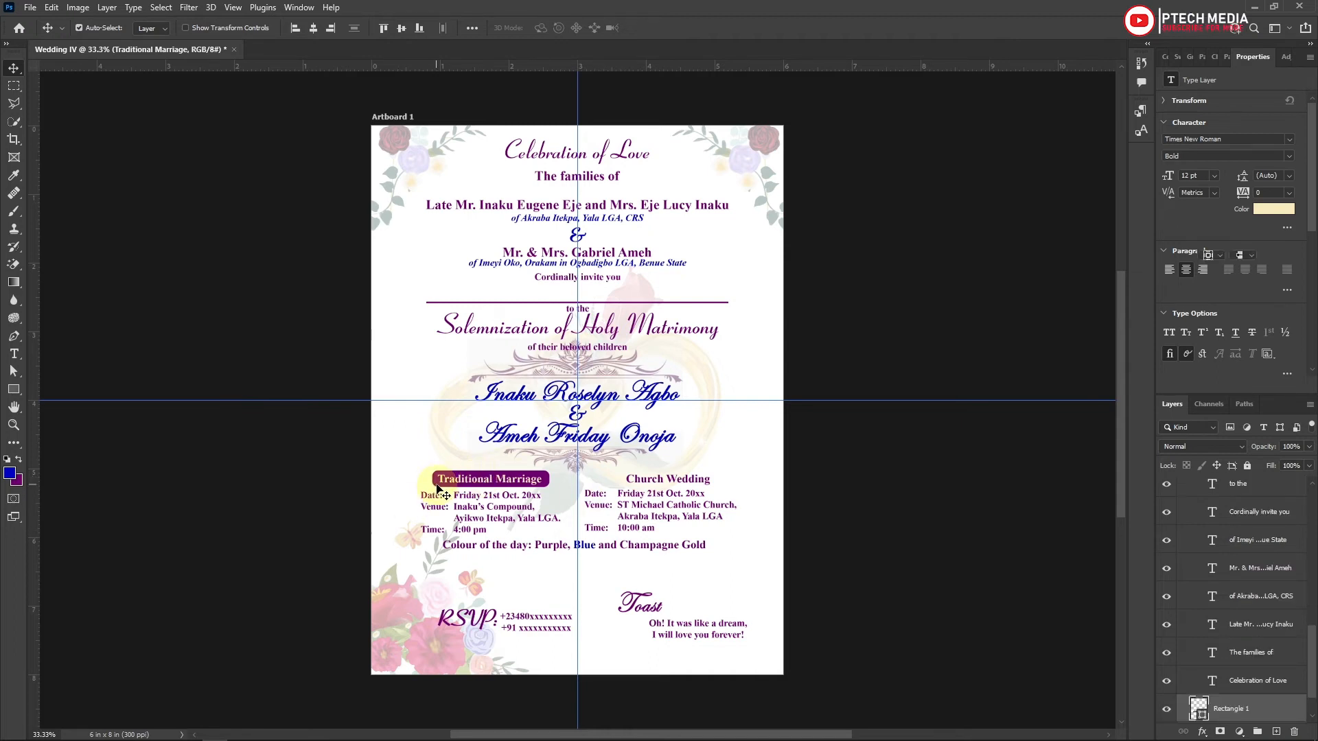
{"action": "left_click_drag", "start_coordinate": [439, 490], "coordinate": [614, 488]}
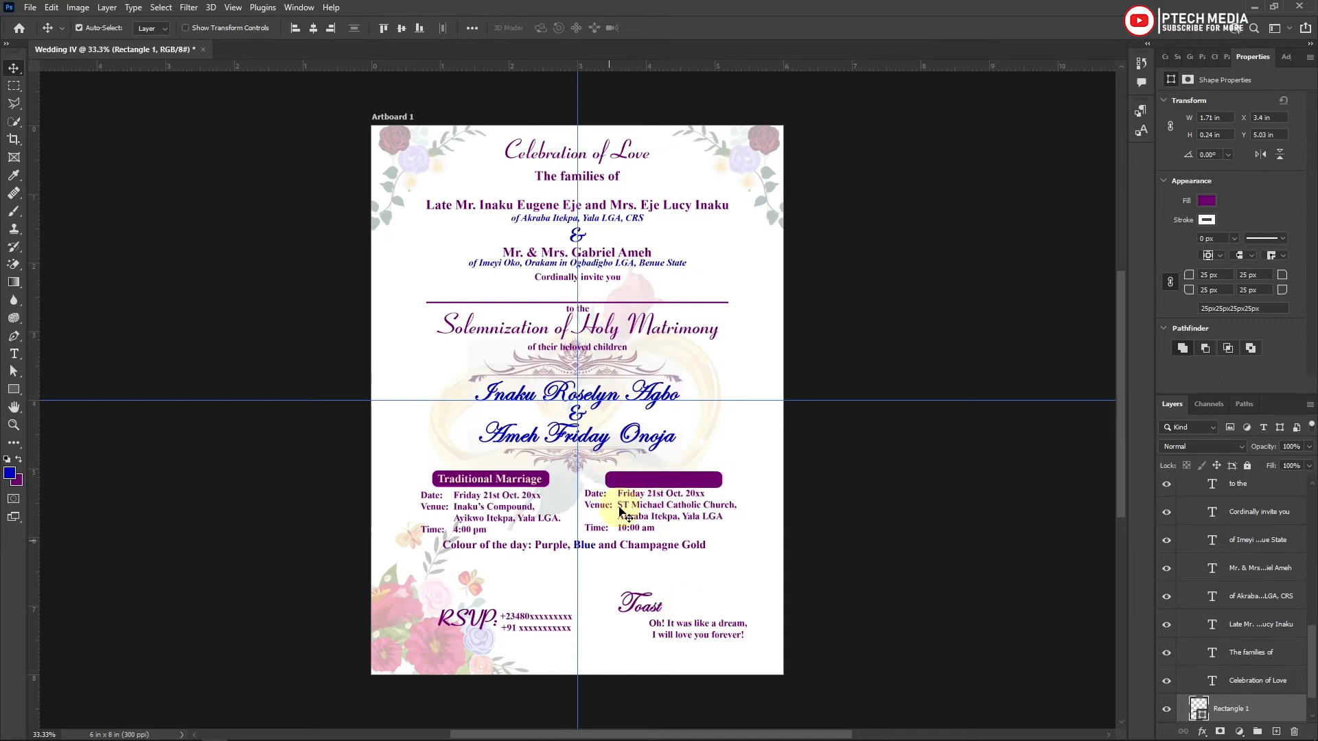
{"action": "left_click", "coordinate": [1227, 57]}
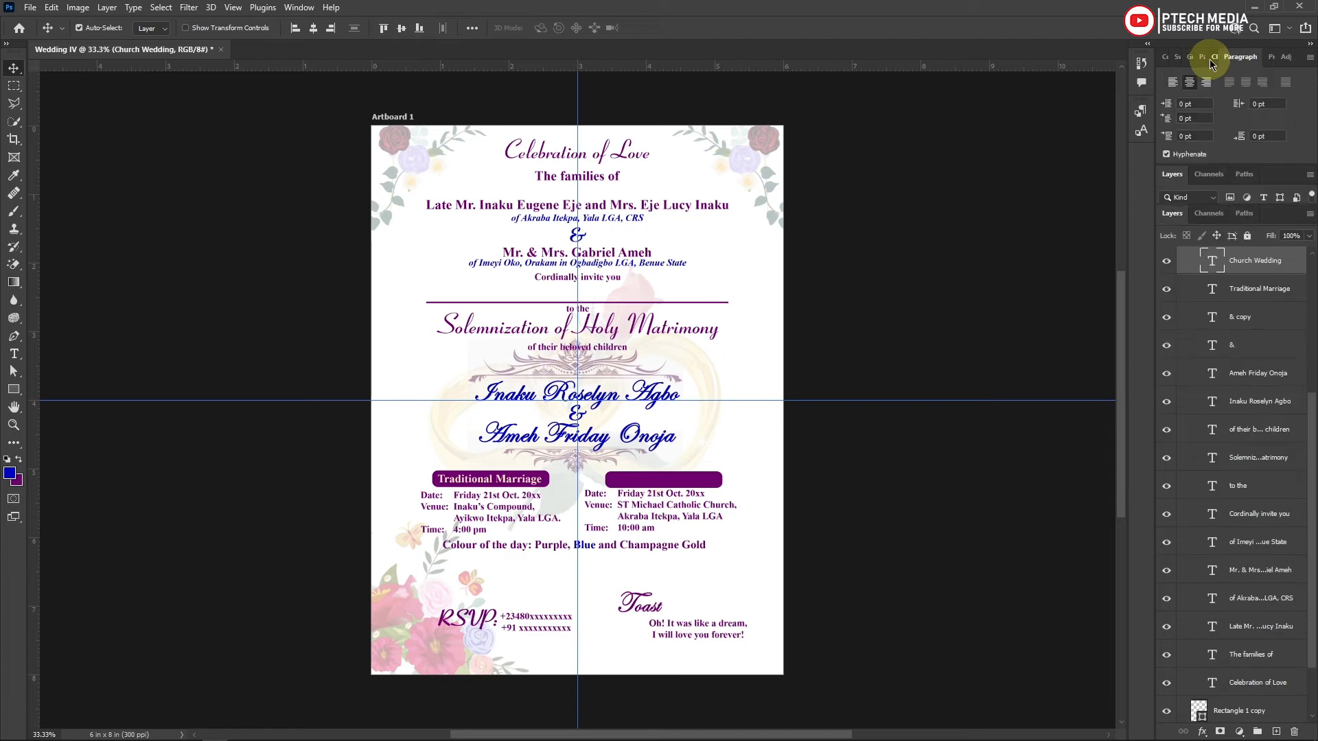
{"action": "left_click", "coordinate": [1213, 58]}
{"action": "left_click", "coordinate": [1280, 141]}
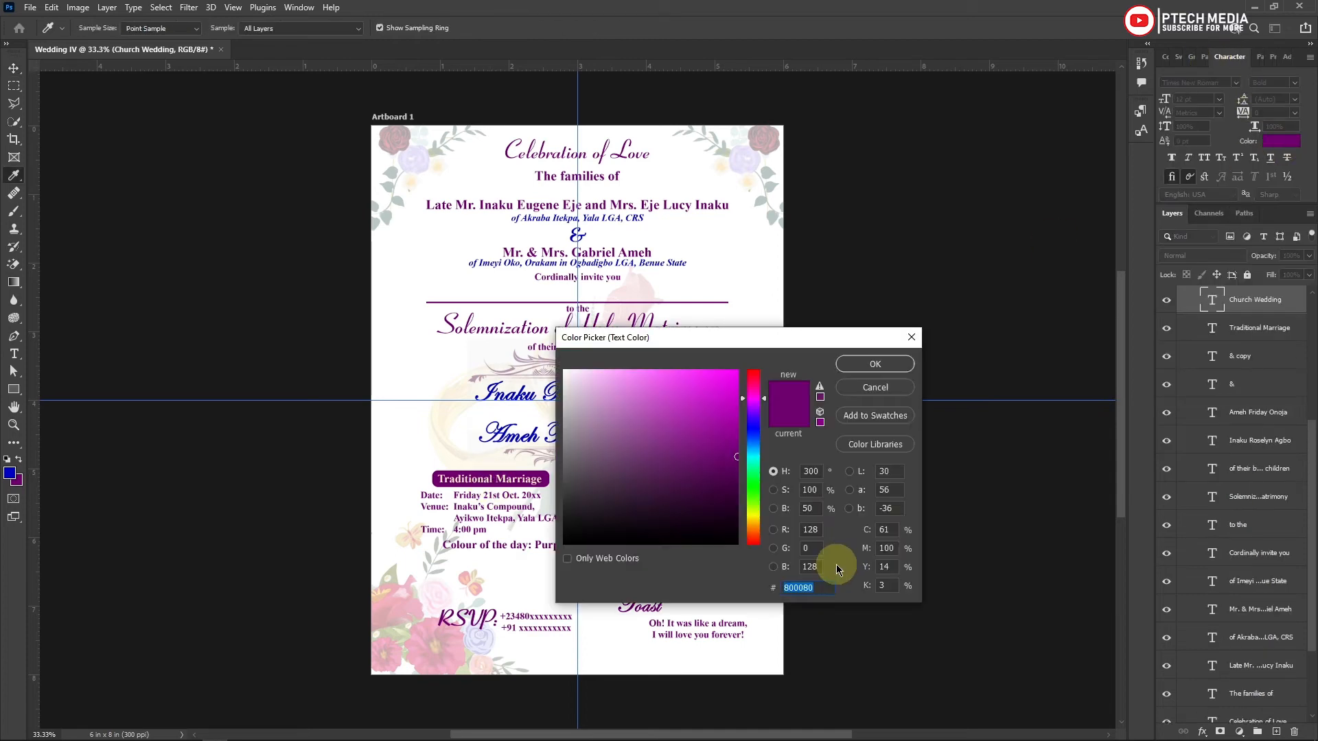
{"action": "type", "text": "fa"}
{"action": "type", "text": "d6a5"}
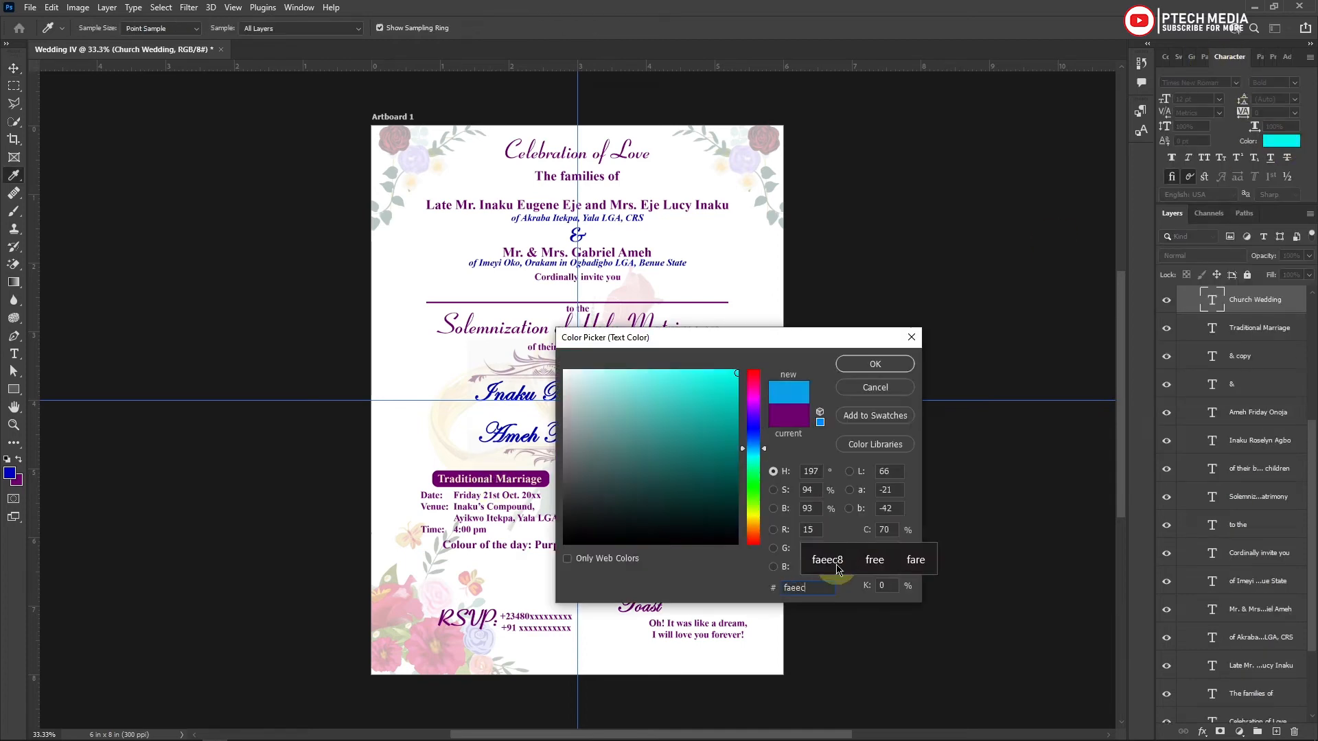
{"action": "key", "text": "Return"}
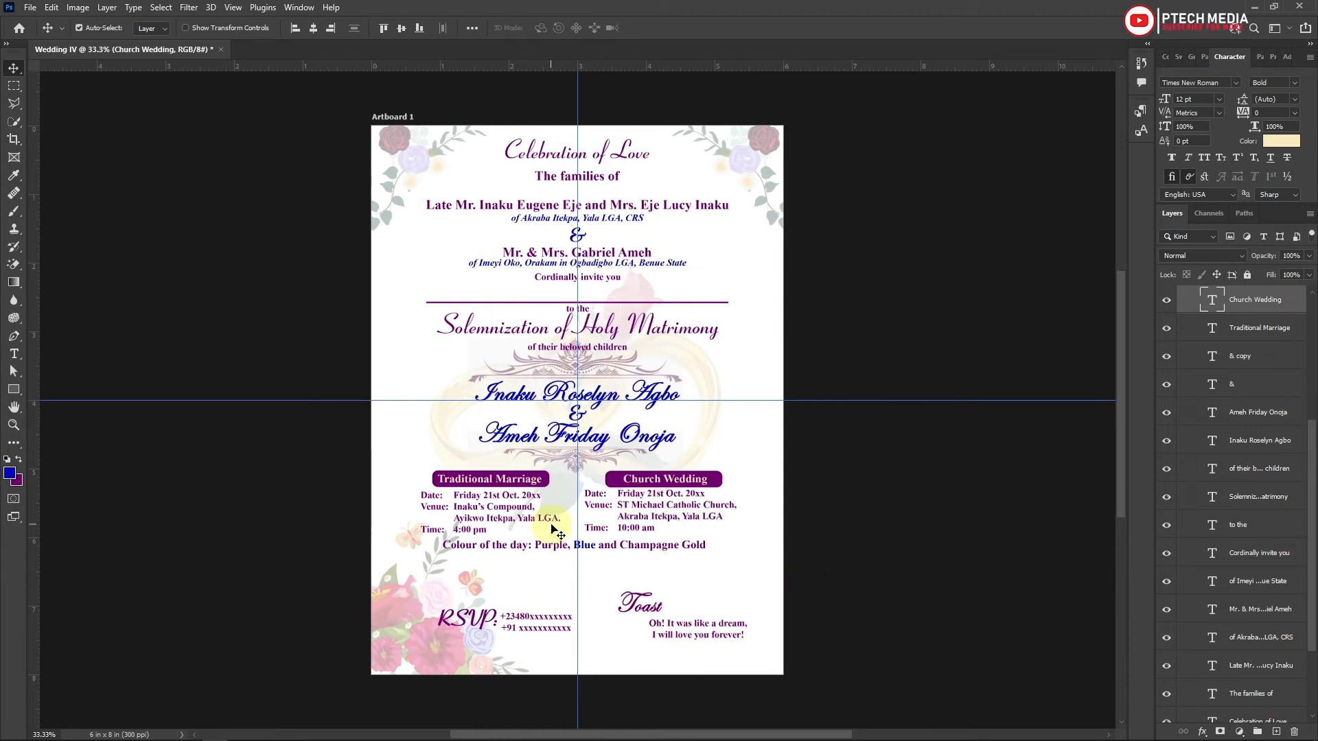
Nudge the date, venue and time blocks of both ceremonies slightly to the right under their headings.
{"action": "left_click", "coordinate": [485, 516]}
{"action": "key", "text": "shift+Right"}
{"action": "key", "text": "shift+Right"}
{"action": "left_click", "coordinate": [650, 504]}
{"action": "key", "text": "shift+Right"}
{"action": "key", "text": "shift+Right"}
{"action": "key", "text": "shift+Right"}
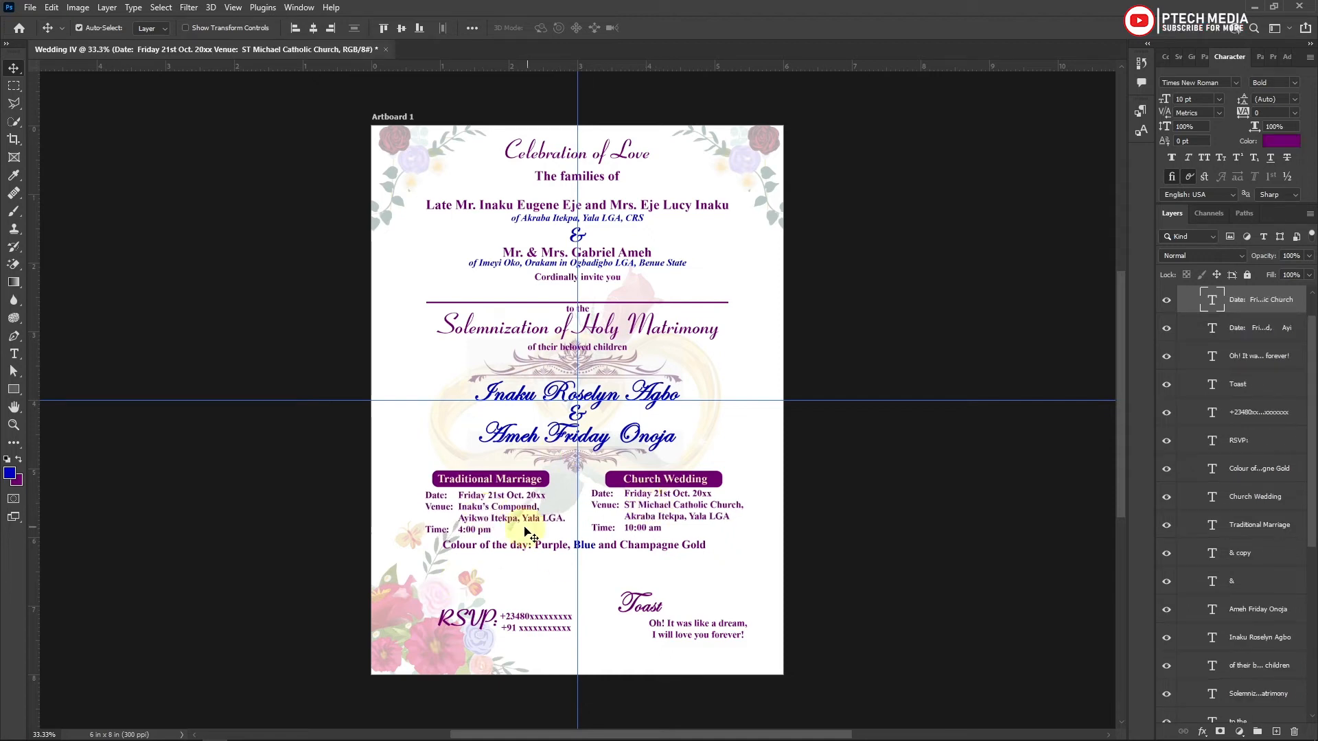
Shift the "Church Wedding" heading, its bar and details slightly left together, and recenter the couple's lower name horizontally.
{"action": "left_click_drag", "start_coordinate": [718, 453], "coordinate": [654, 525]}
{"action": "key", "text": "shift+Left"}
{"action": "key", "text": "shift+Left"}
{"action": "key", "text": "shift+Left"}
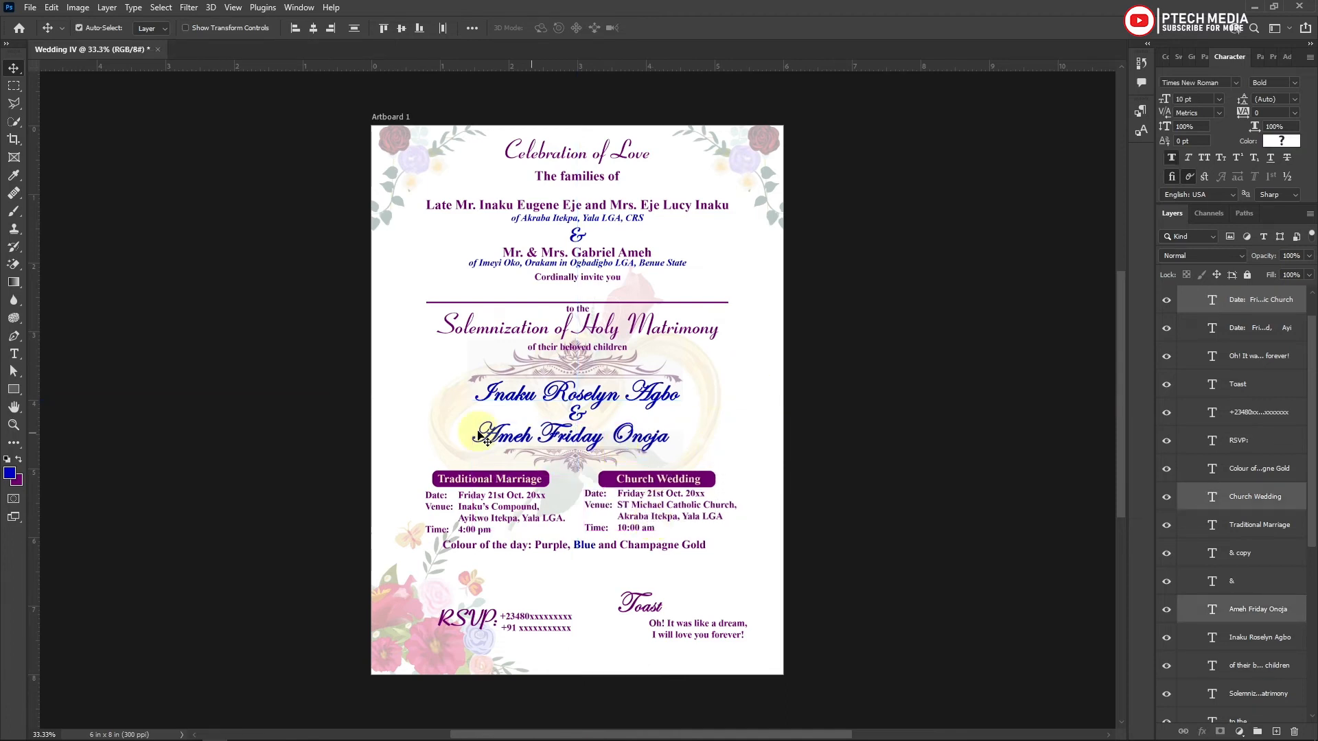
{"action": "left_click", "coordinate": [496, 435], "text": "ctrl"}
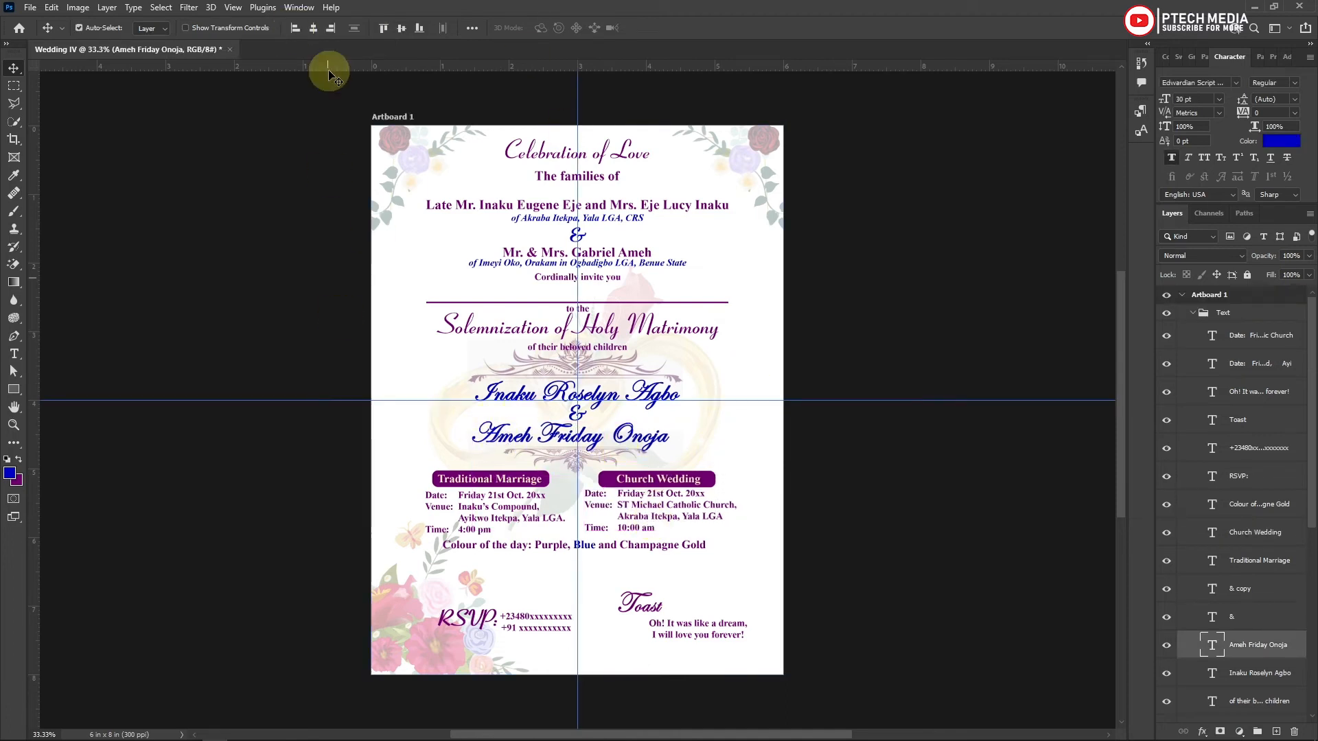
{"action": "left_click", "coordinate": [313, 28]}
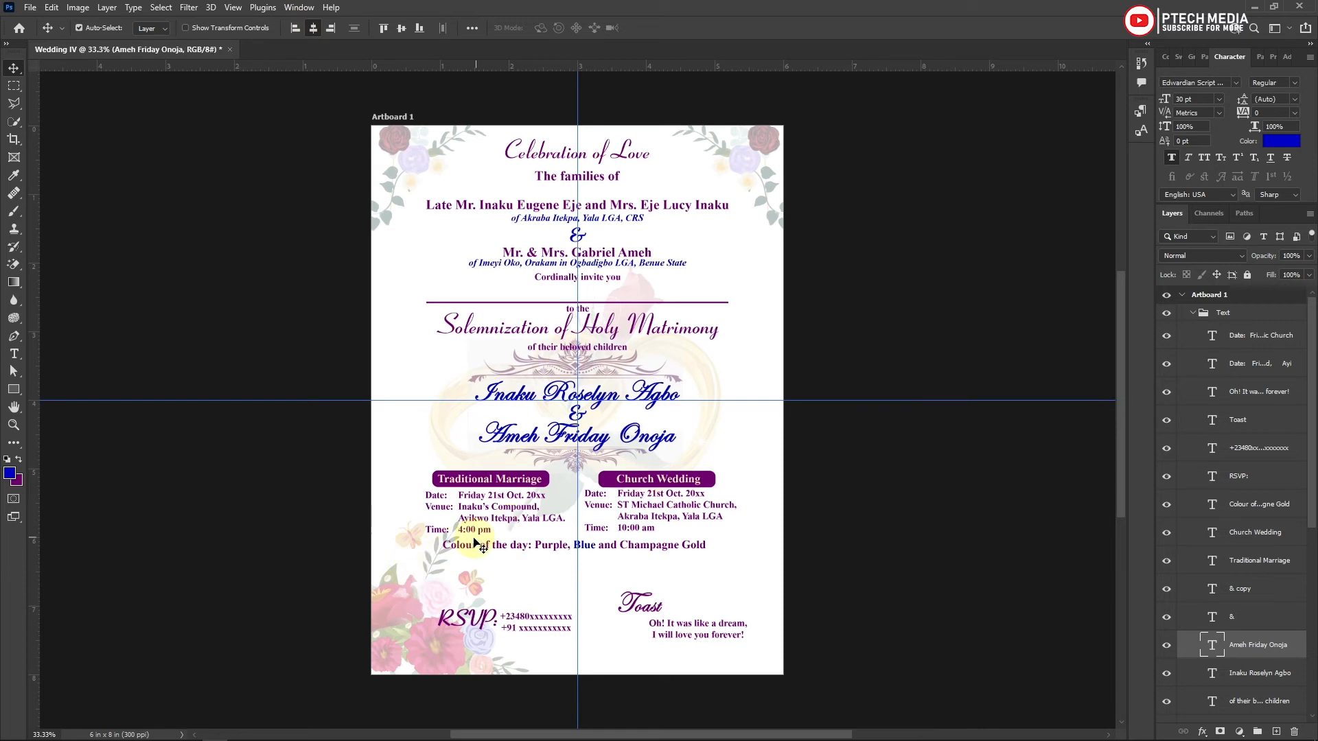
Draw a thickened vertical purple line about 207 px long between the two ceremonies' details and move the "Colour of the day" line down.
{"action": "left_click", "coordinate": [703, 478]}
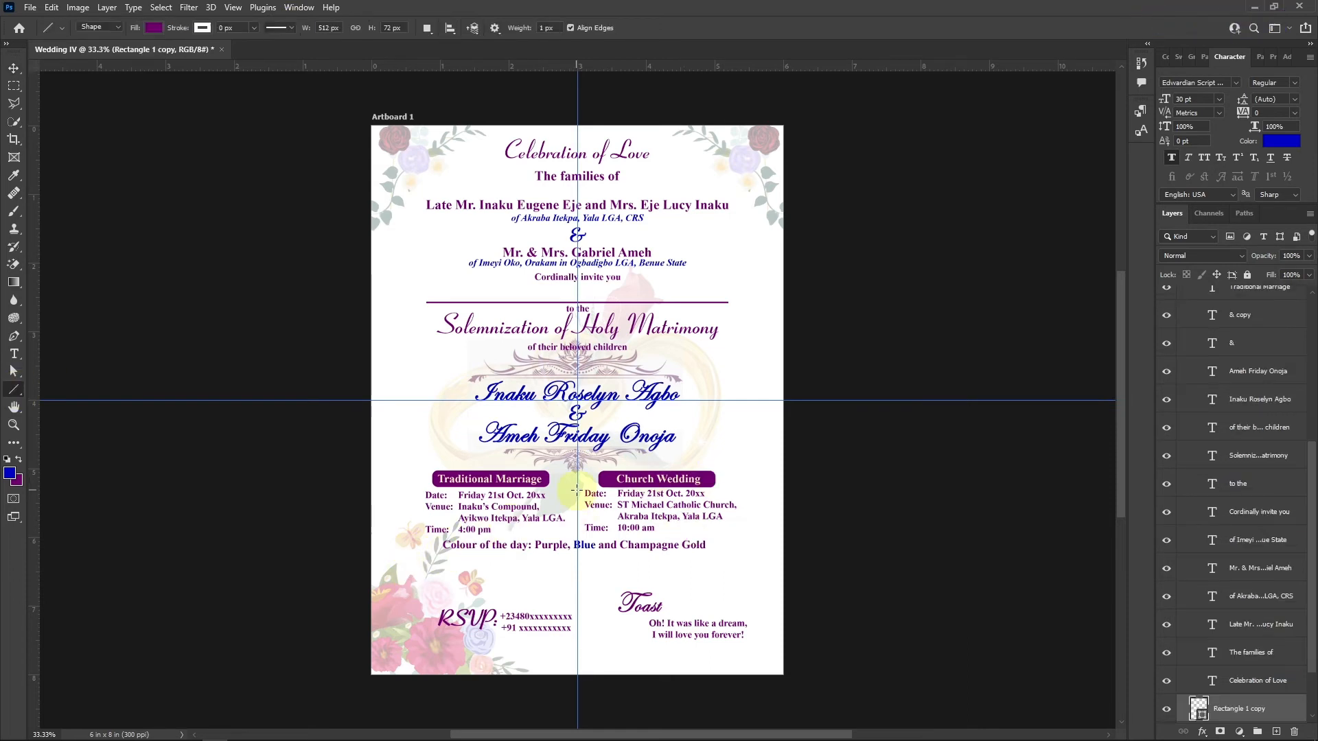
{"action": "left_click_drag", "start_coordinate": [577, 504], "coordinate": [577, 538]}
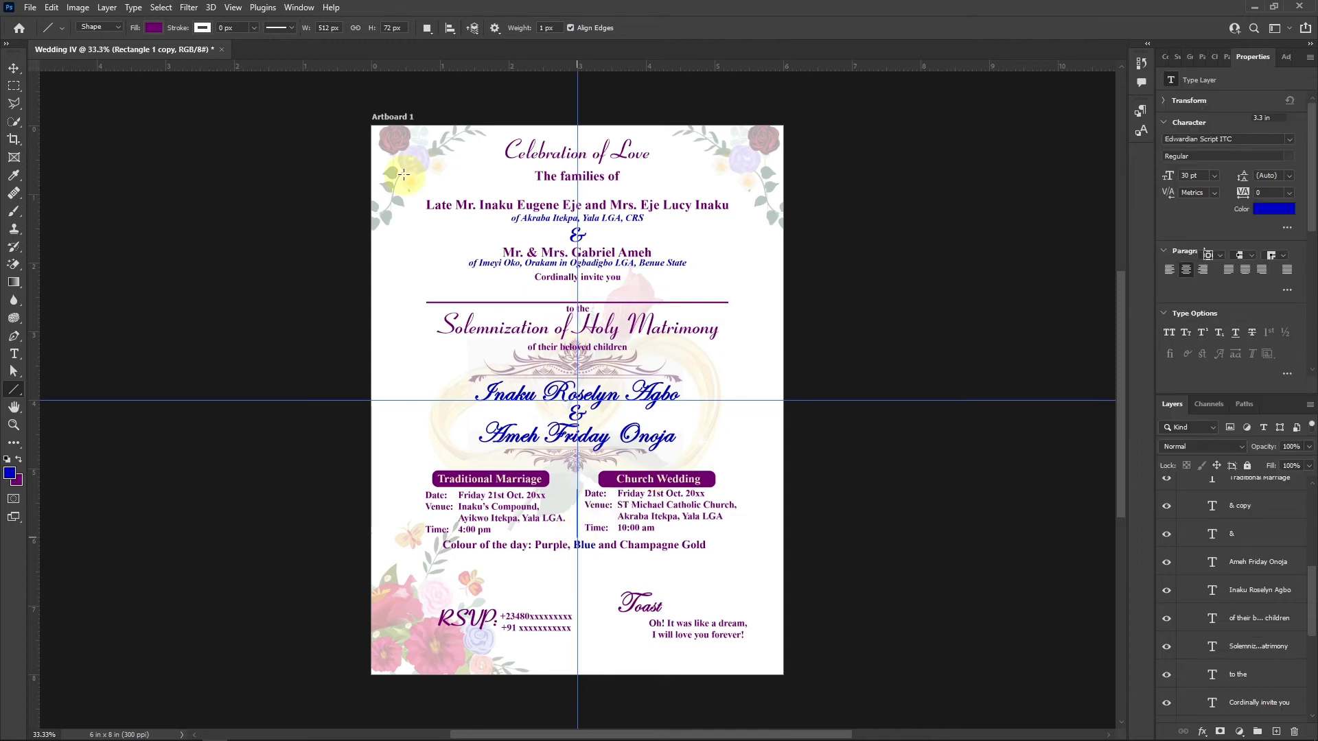
{"action": "left_click", "coordinate": [398, 27]}
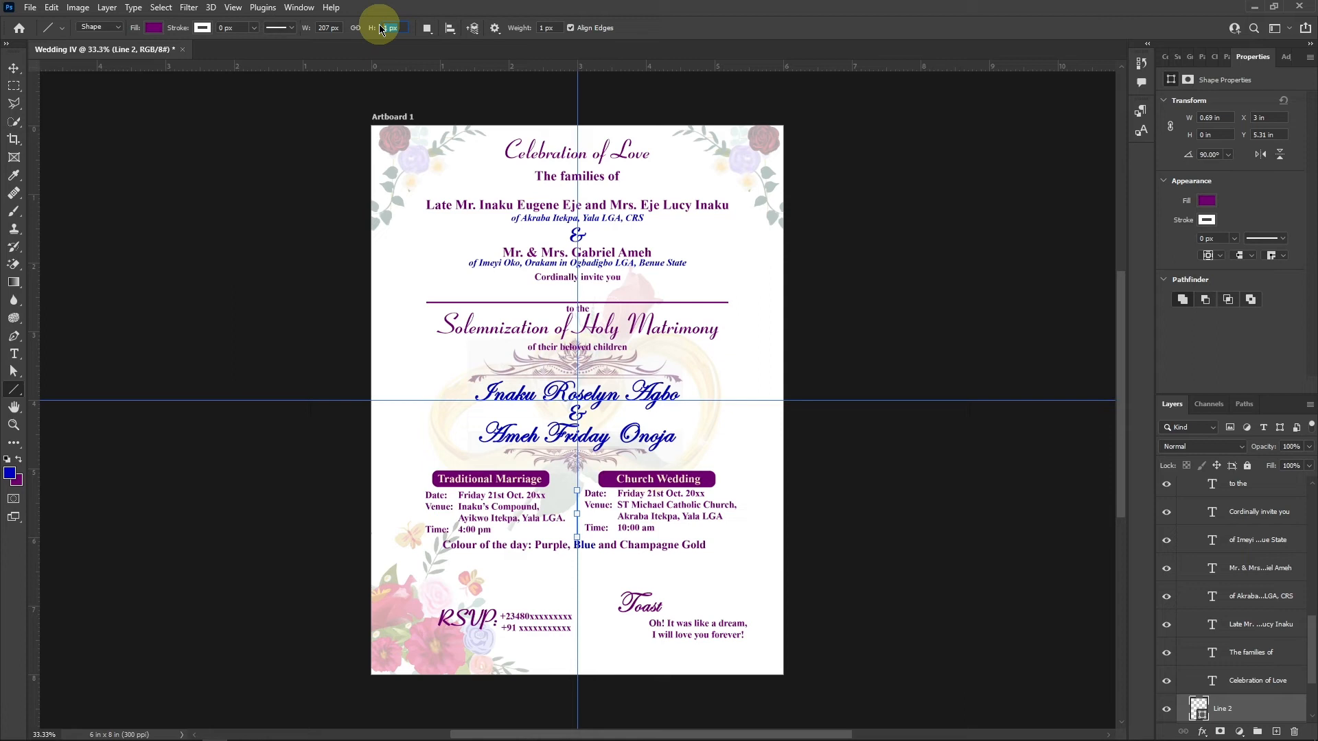
{"action": "key", "text": "Return"}
{"action": "left_click", "coordinate": [14, 68]}
{"action": "left_click_drag", "start_coordinate": [612, 549], "coordinate": [610, 553]}
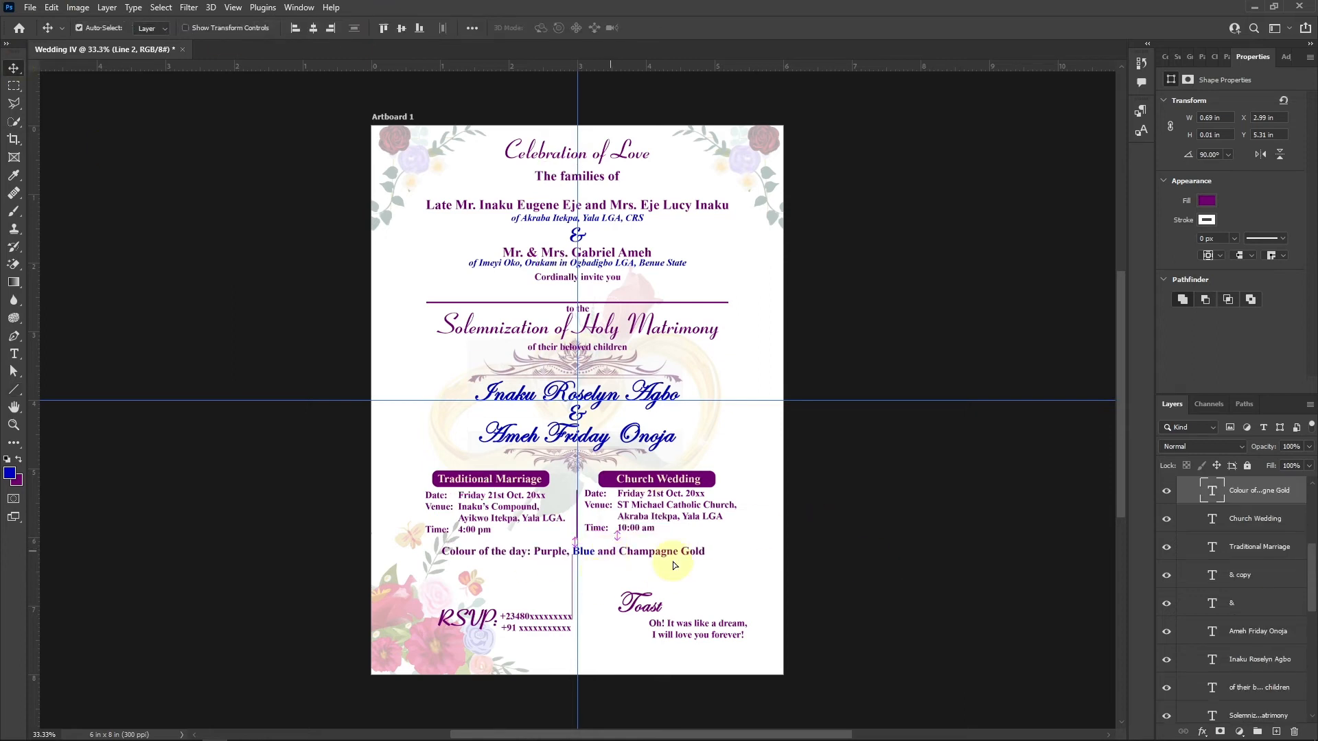
Draw a 60 px purple circle, place it under the "Colour of the day" line and move its layer below the Text group.
{"action": "scroll", "coordinate": [559, 574], "scroll_direction": "up", "scroll_amount": 1}
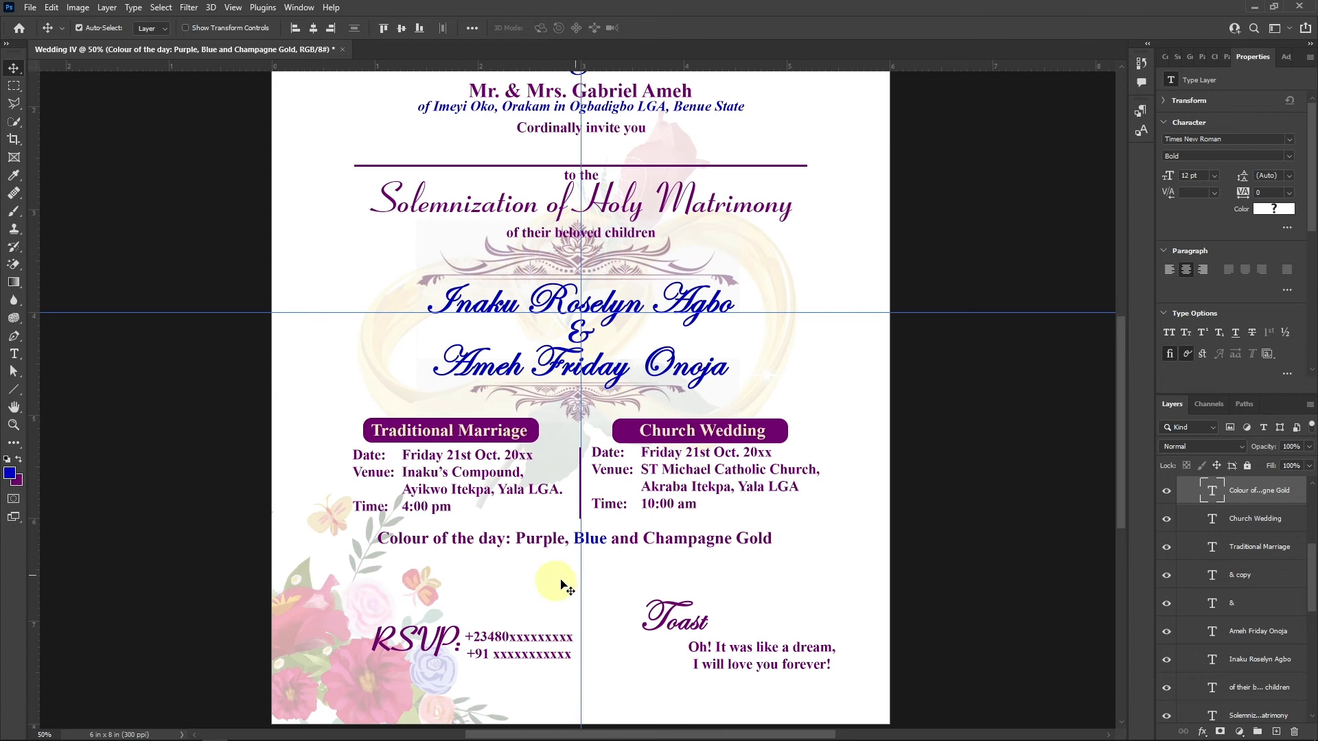
{"action": "left_click", "coordinate": [13, 389]}
{"action": "left_click", "coordinate": [65, 403]}
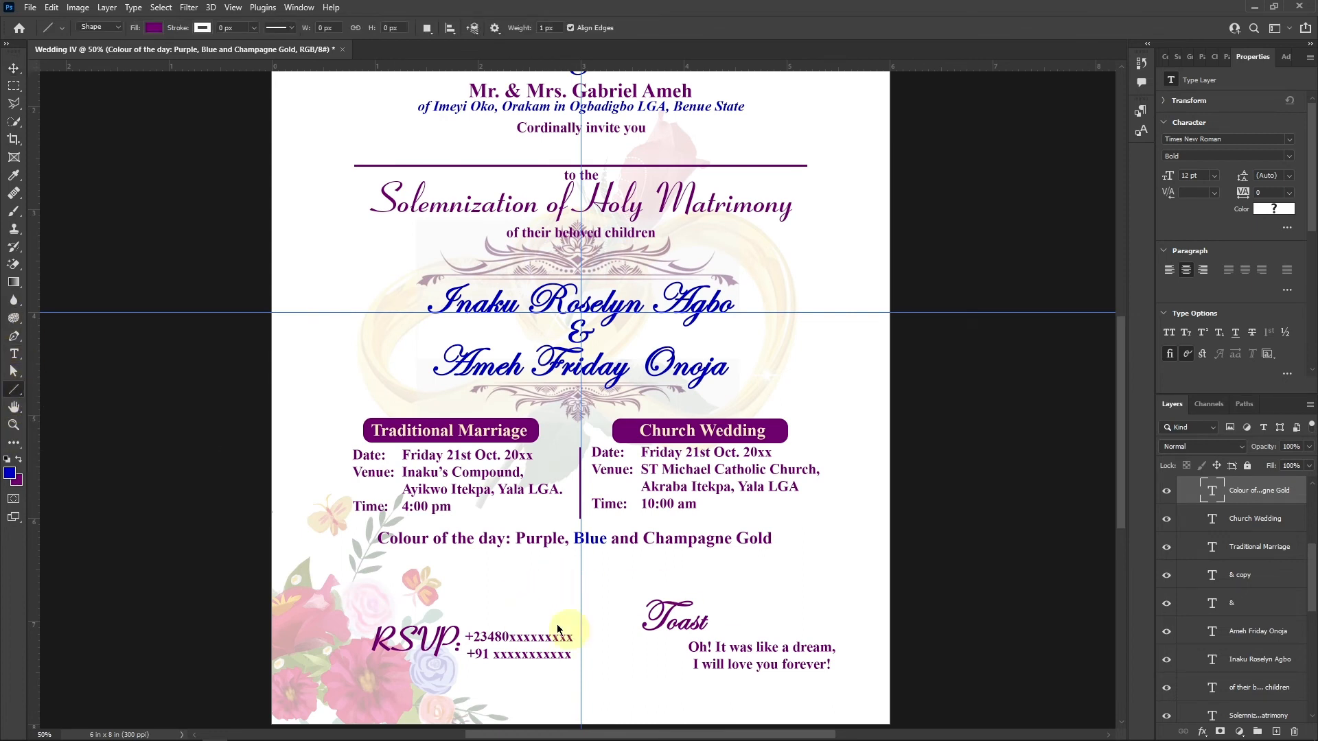
{"action": "left_click_drag", "start_coordinate": [509, 575], "coordinate": [530, 594]}
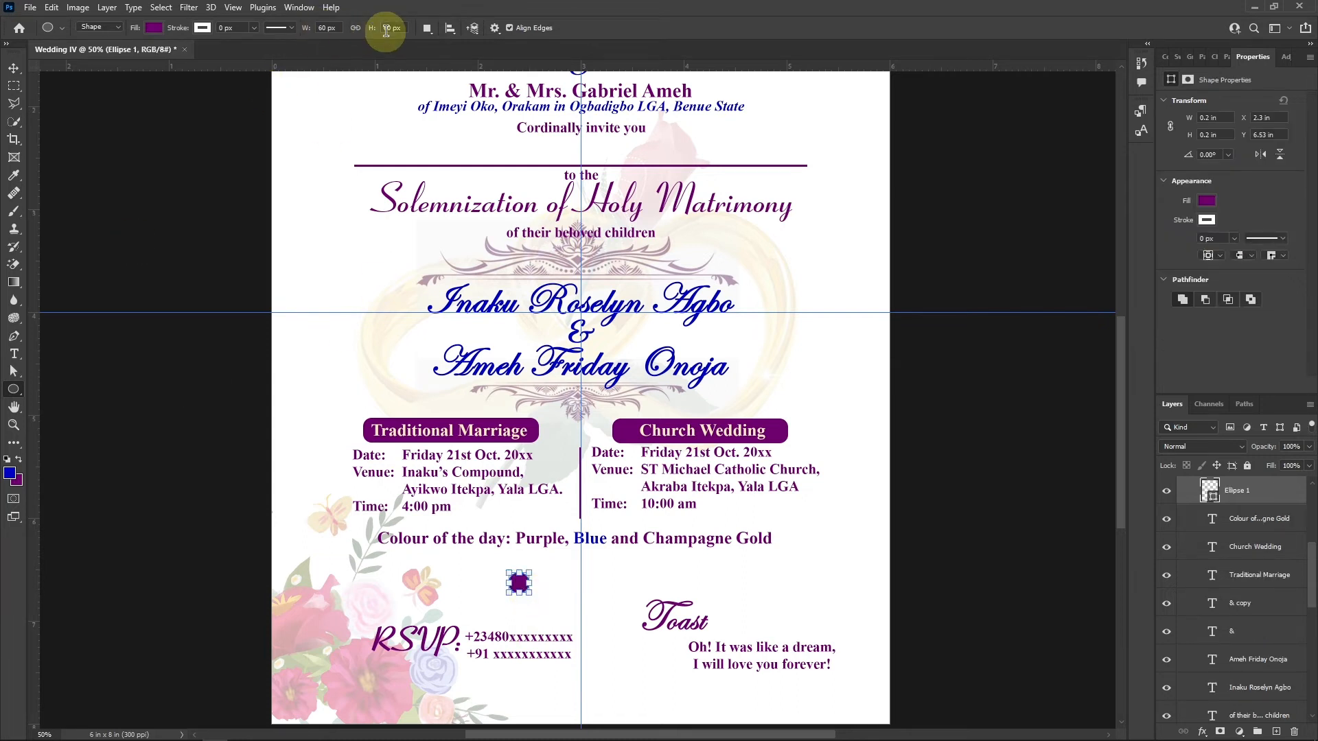
{"action": "left_click", "coordinate": [11, 72]}
{"action": "left_click_drag", "start_coordinate": [519, 583], "coordinate": [564, 572]}
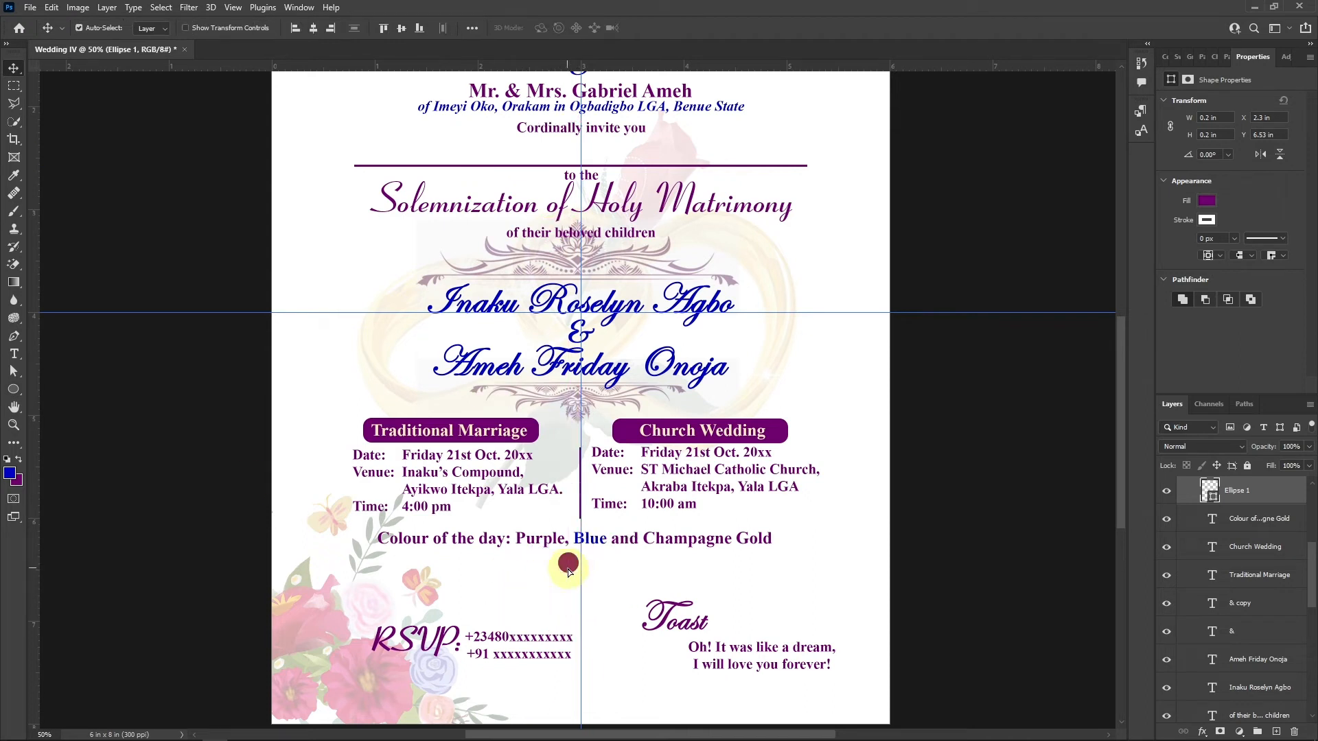
{"action": "left_click_drag", "start_coordinate": [1260, 492], "coordinate": [1251, 615]}
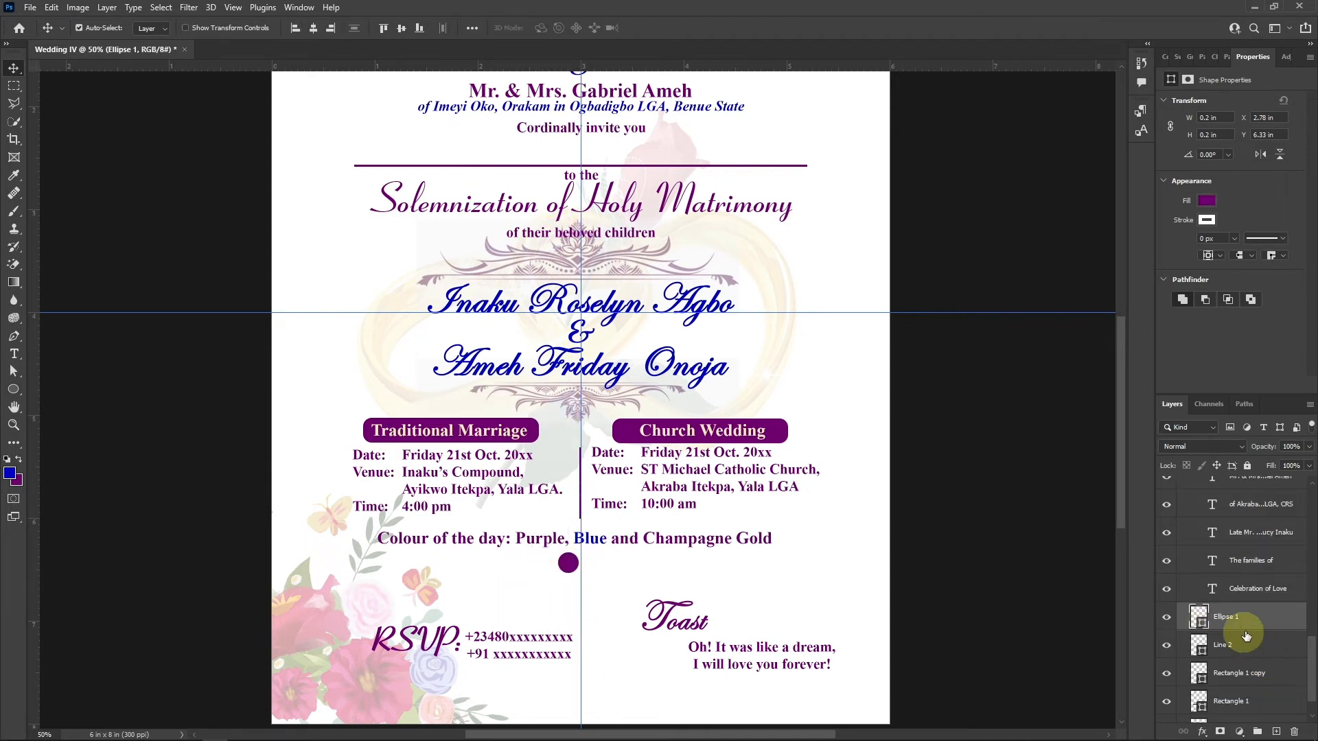
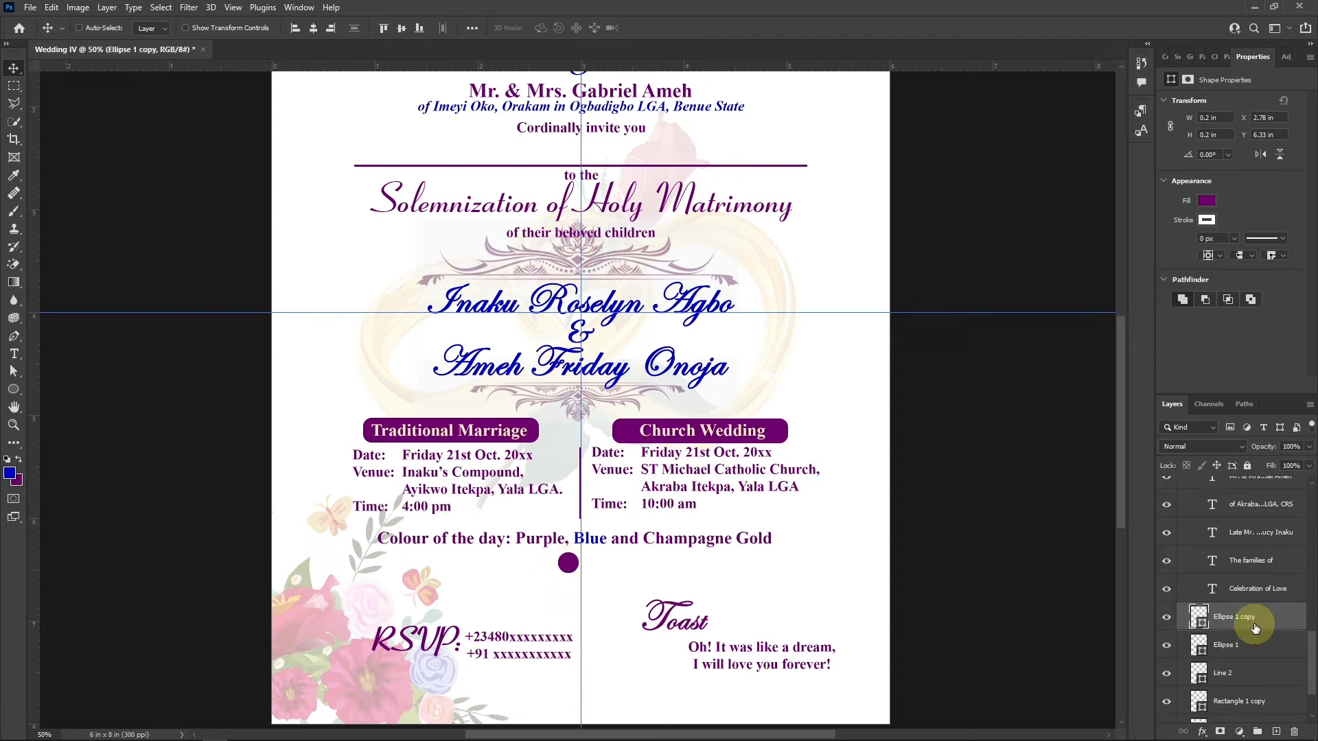
Duplicate the purple circle twice into an overlapping horizontal row and fill the rightmost circle with blue.
{"action": "mouse_move", "coordinate": [571, 567]}
{"action": "left_mouse_down"}
{"action": "mouse_move", "coordinate": [597, 569]}
{"action": "mouse_move", "coordinate": [583, 567]}
{"action": "left_mouse_up"}
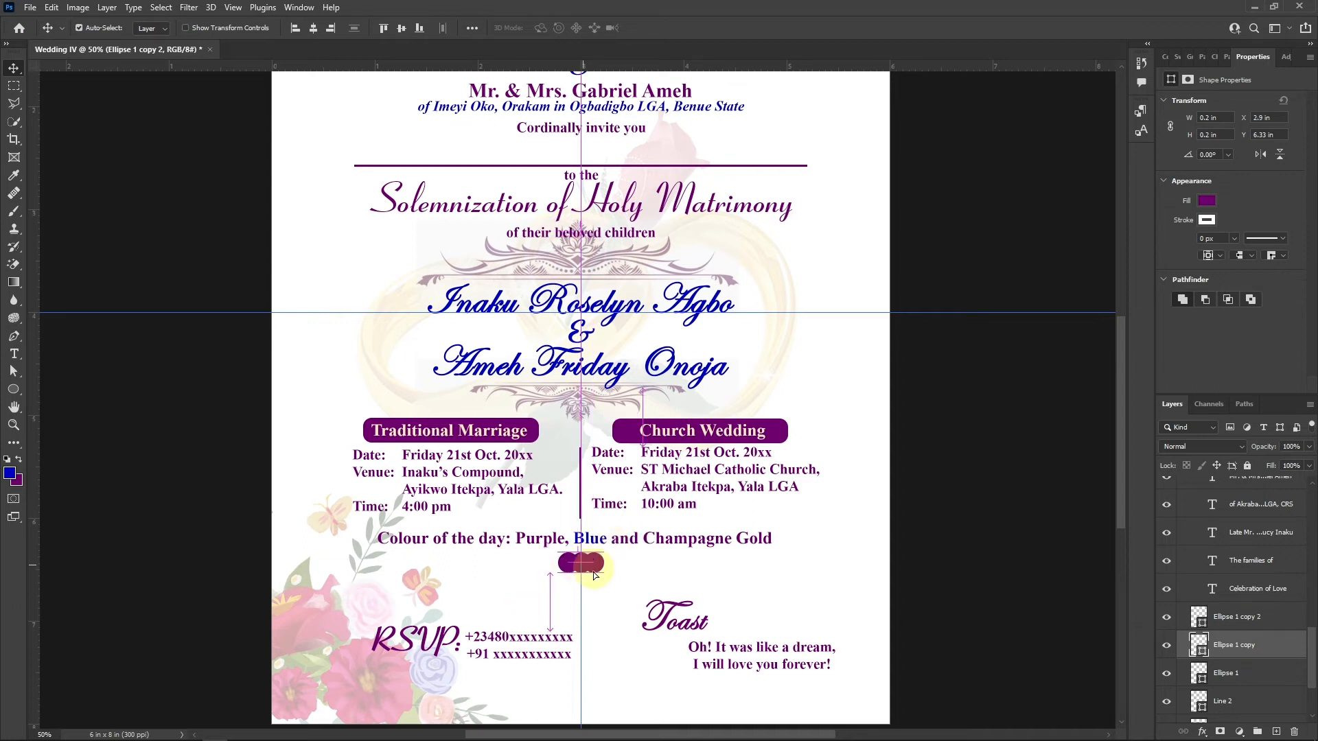
{"action": "left_click", "coordinate": [601, 568]}
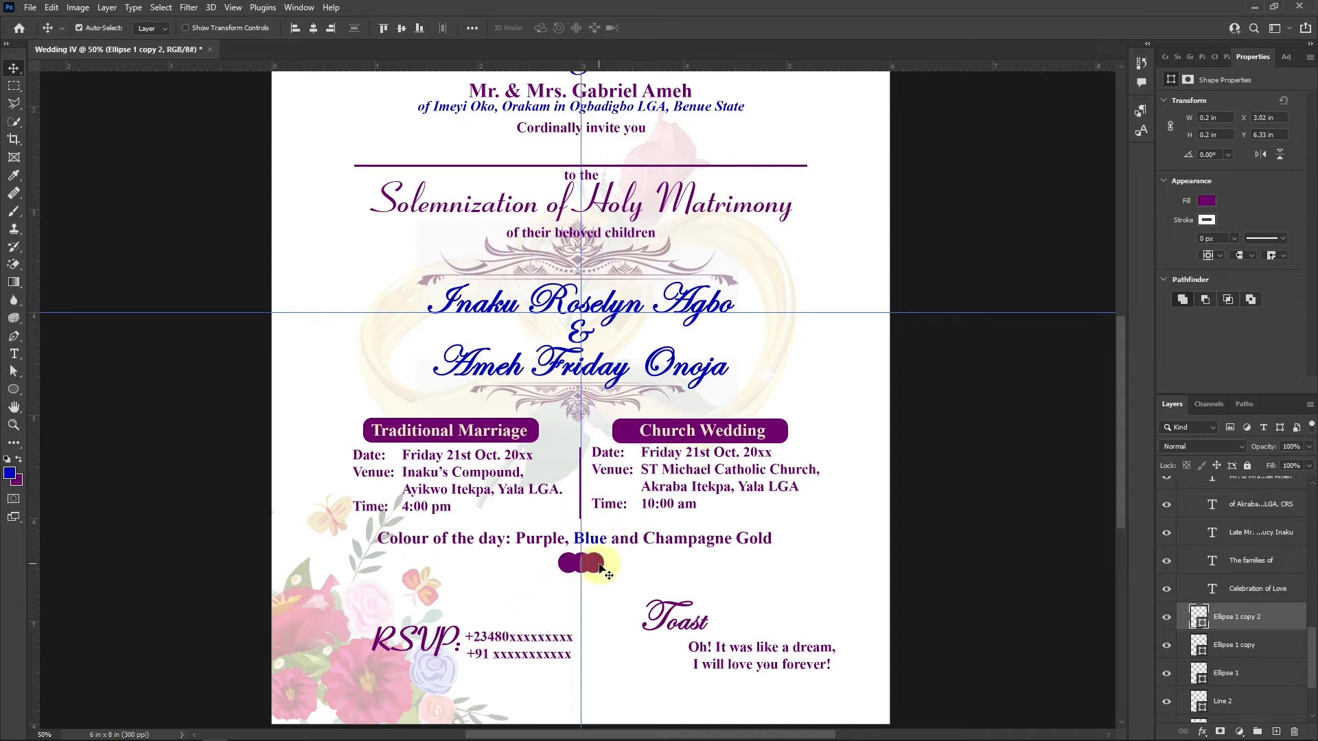
{"action": "left_click", "coordinate": [1206, 201]}
{"action": "left_click", "coordinate": [1165, 274]}
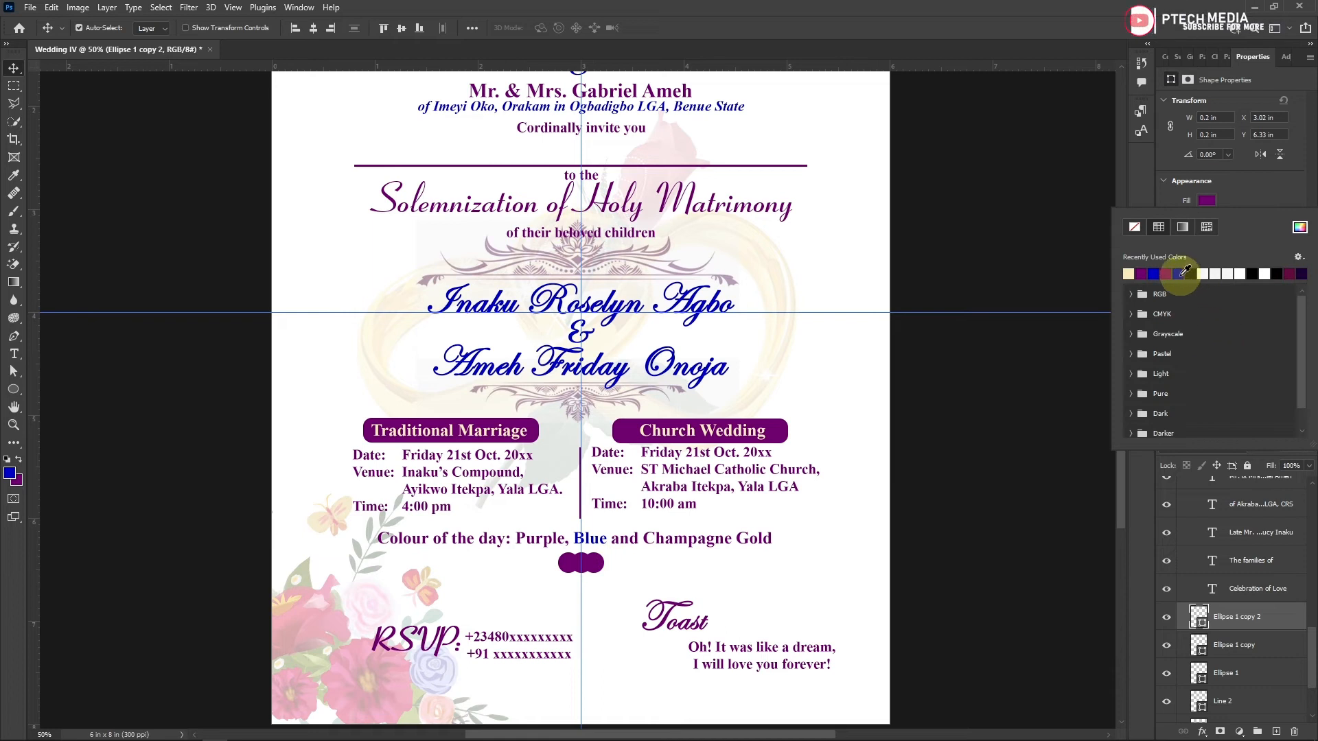
Fill the middle circle with the cream heading-text colour faeec8 and place its layer above the other two circles.
{"action": "left_click", "coordinate": [577, 567]}
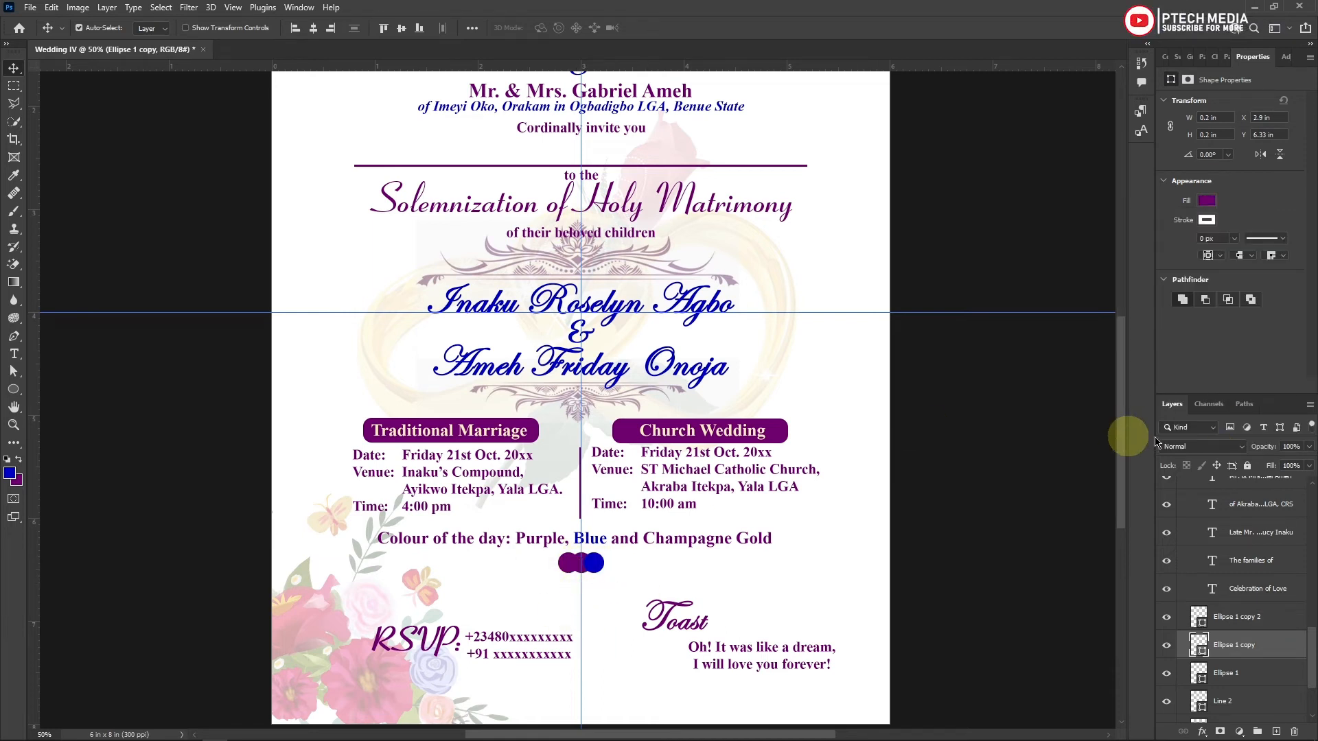
{"action": "left_click", "coordinate": [1206, 200]}
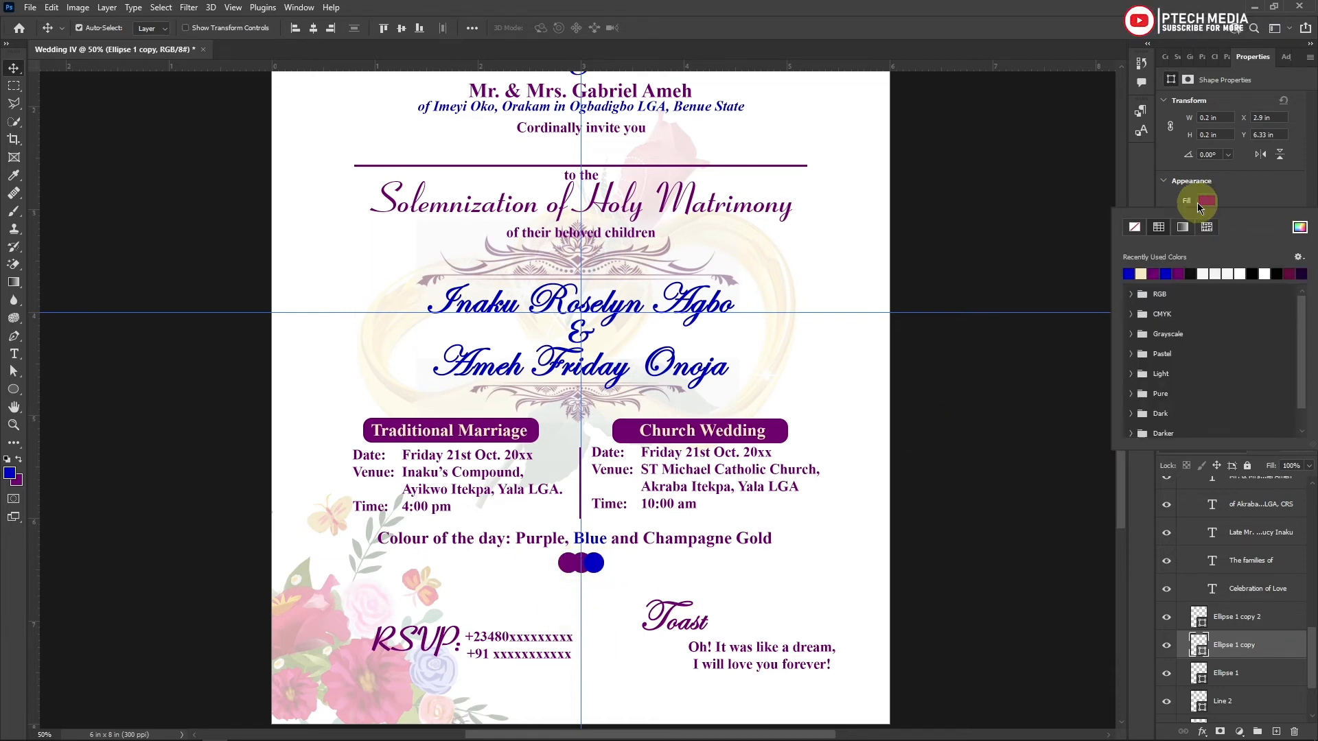
{"action": "left_click", "coordinate": [1300, 226]}
{"action": "left_click", "coordinate": [474, 423]}
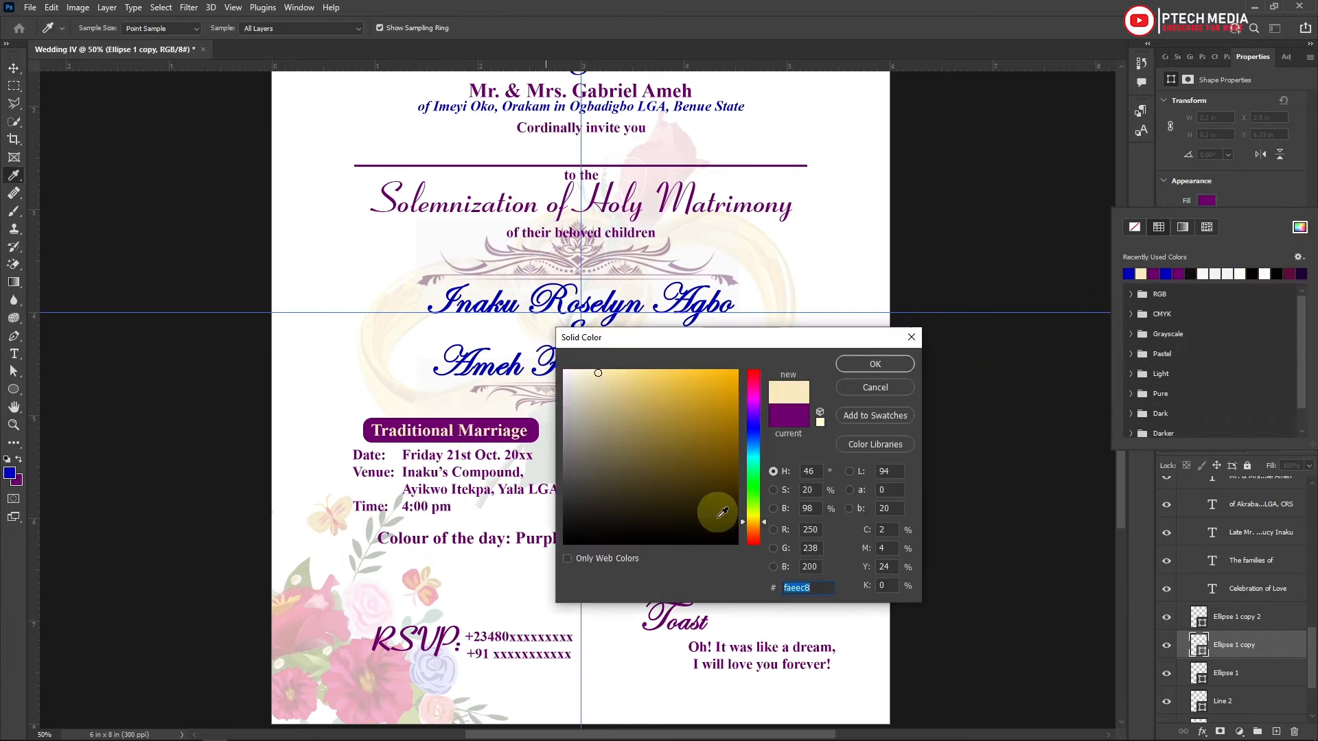
{"action": "left_click", "coordinate": [873, 364]}
{"action": "mouse_move", "coordinate": [1260, 622]}
{"action": "left_mouse_down"}
{"action": "mouse_move", "coordinate": [1258, 604]}
{"action": "mouse_move", "coordinate": [1249, 609]}
{"action": "left_mouse_up"}
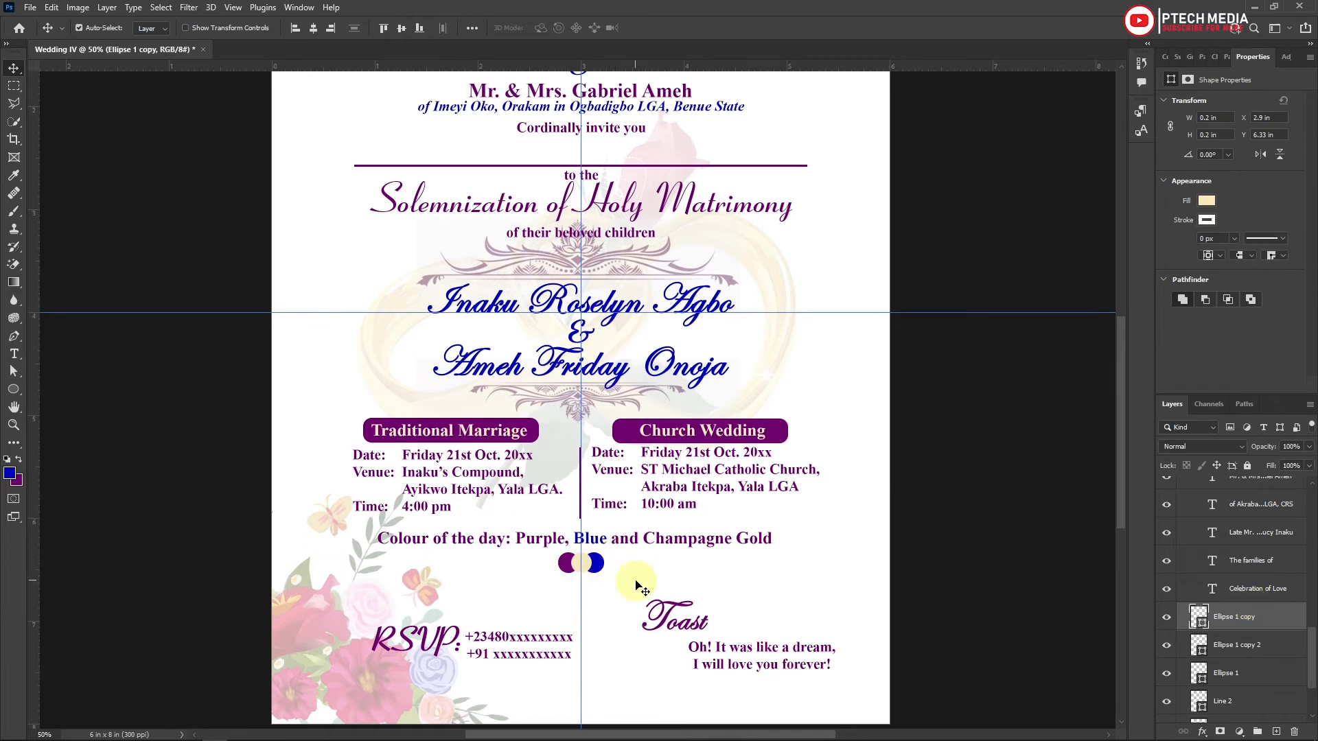
Convert the three colour-circle layers together into a single smart object.
{"action": "left_click", "coordinate": [1263, 679], "text": "shift"}
{"action": "key", "text": "ctrl+e"}
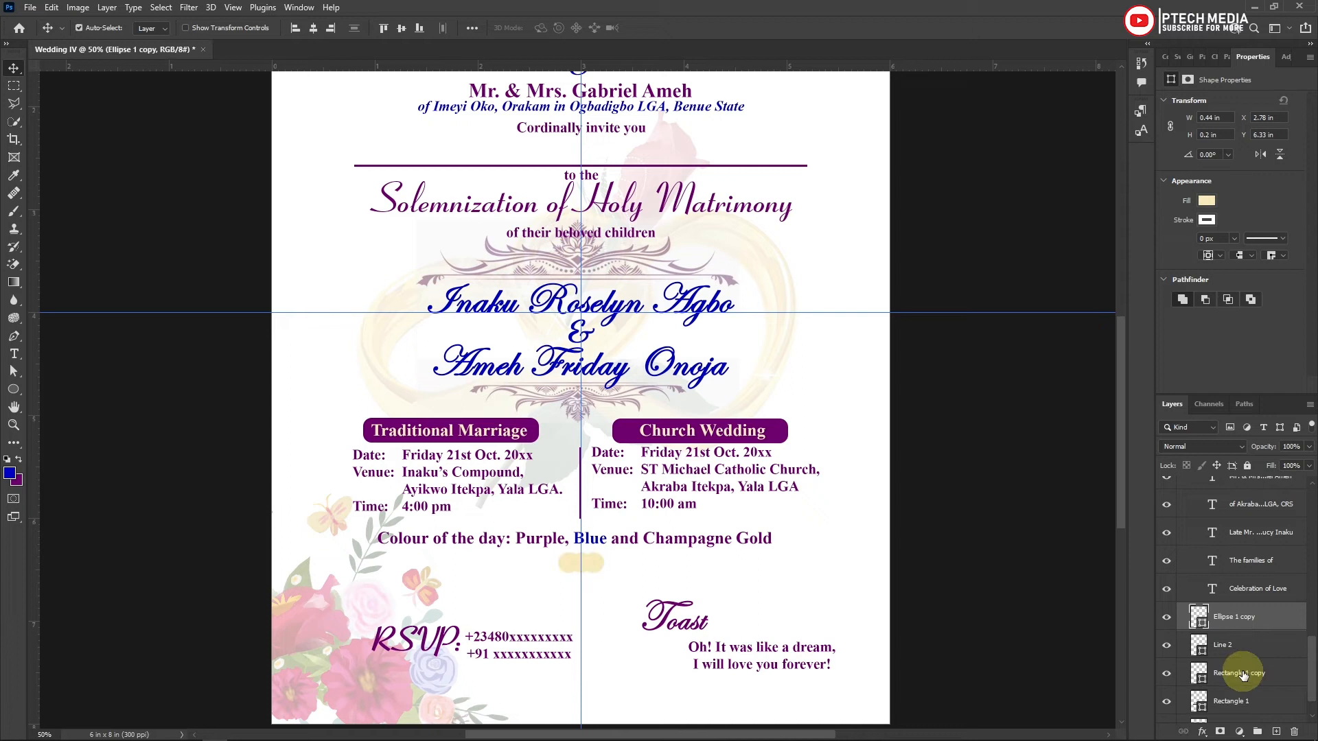
{"action": "key", "text": "ctrl+z"}
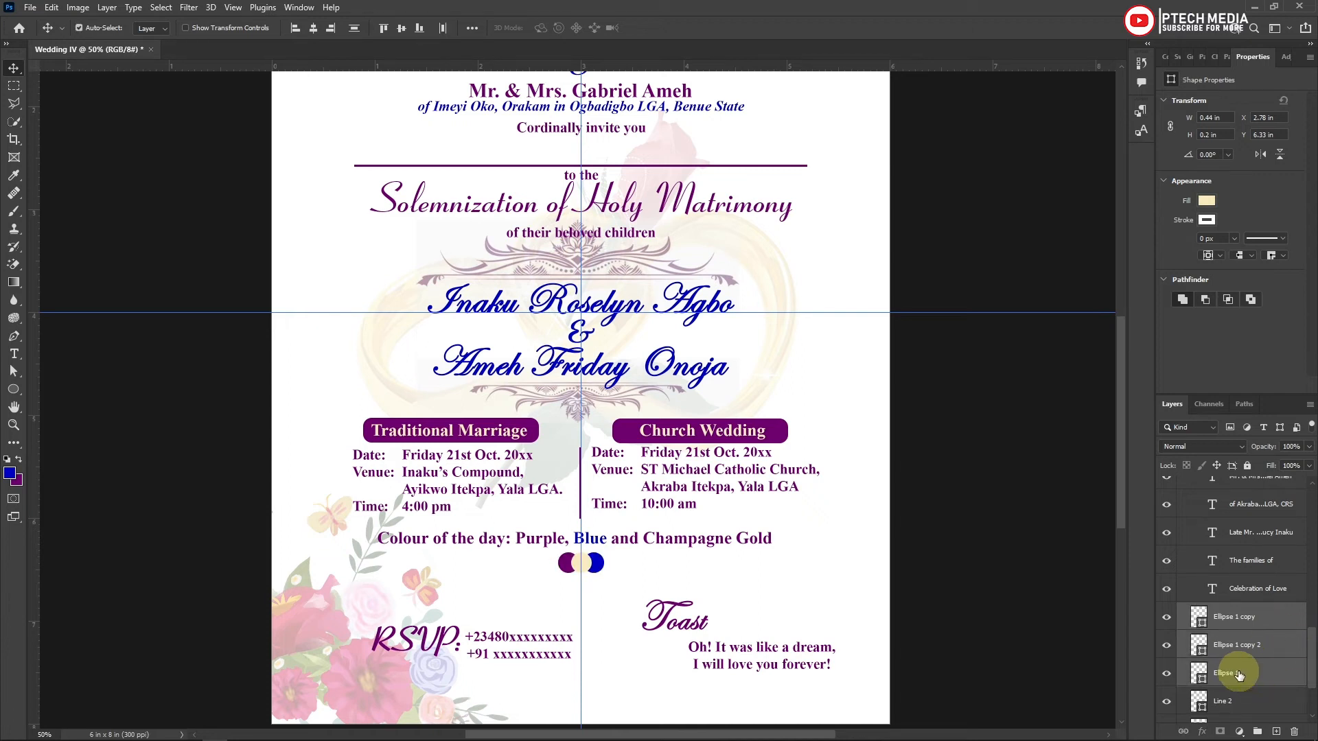
{"action": "right_click", "coordinate": [1239, 674]}
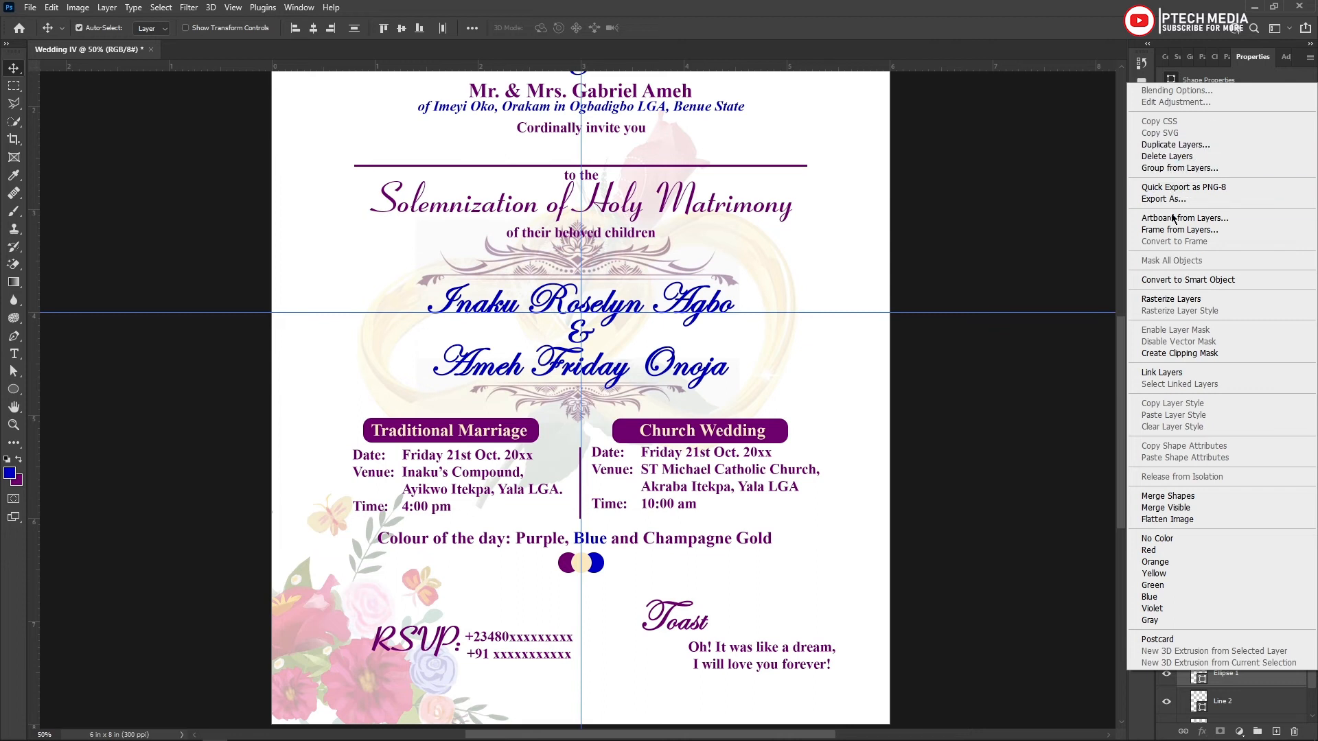
{"action": "left_click", "coordinate": [1182, 280]}
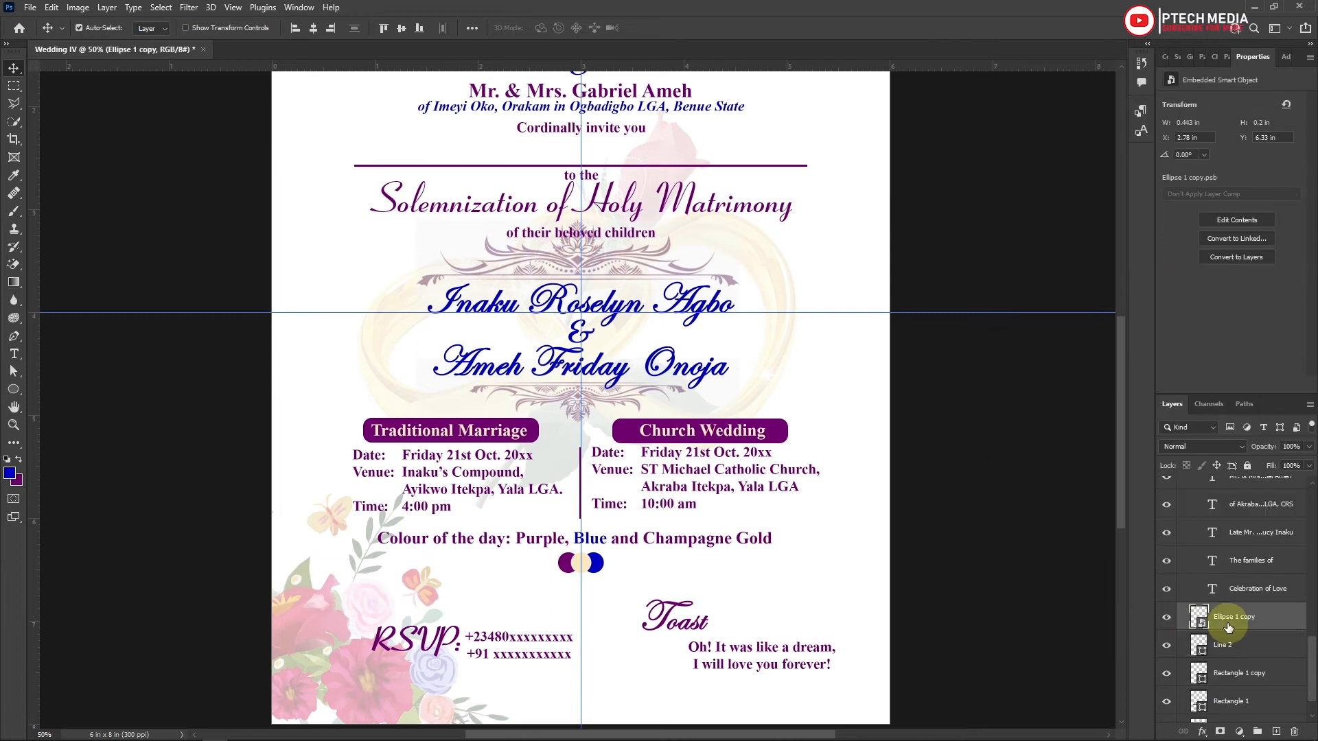
Add a 5 px inside stroke to the circles' smart object in the heading bar's purple, 800080.
{"action": "left_click", "coordinate": [1201, 732]}
{"action": "left_click", "coordinate": [1215, 647]}
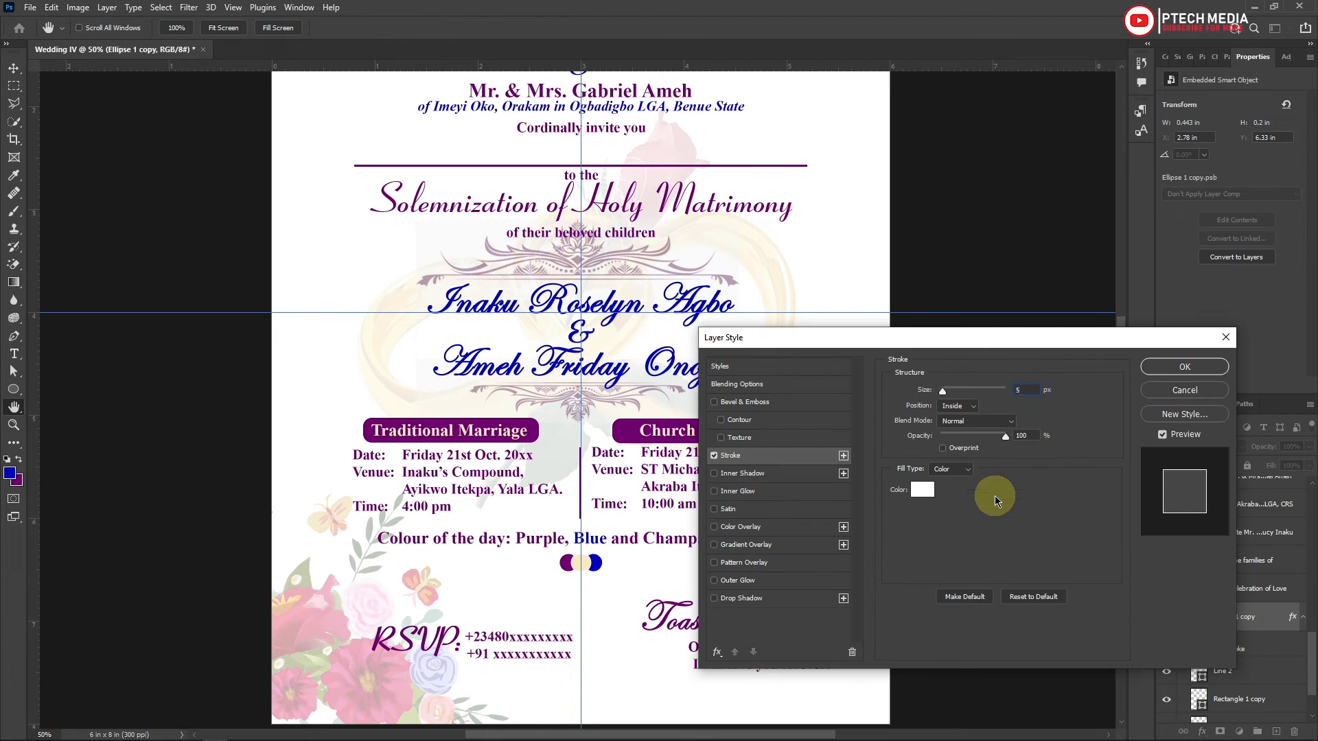
{"action": "left_click", "coordinate": [922, 489]}
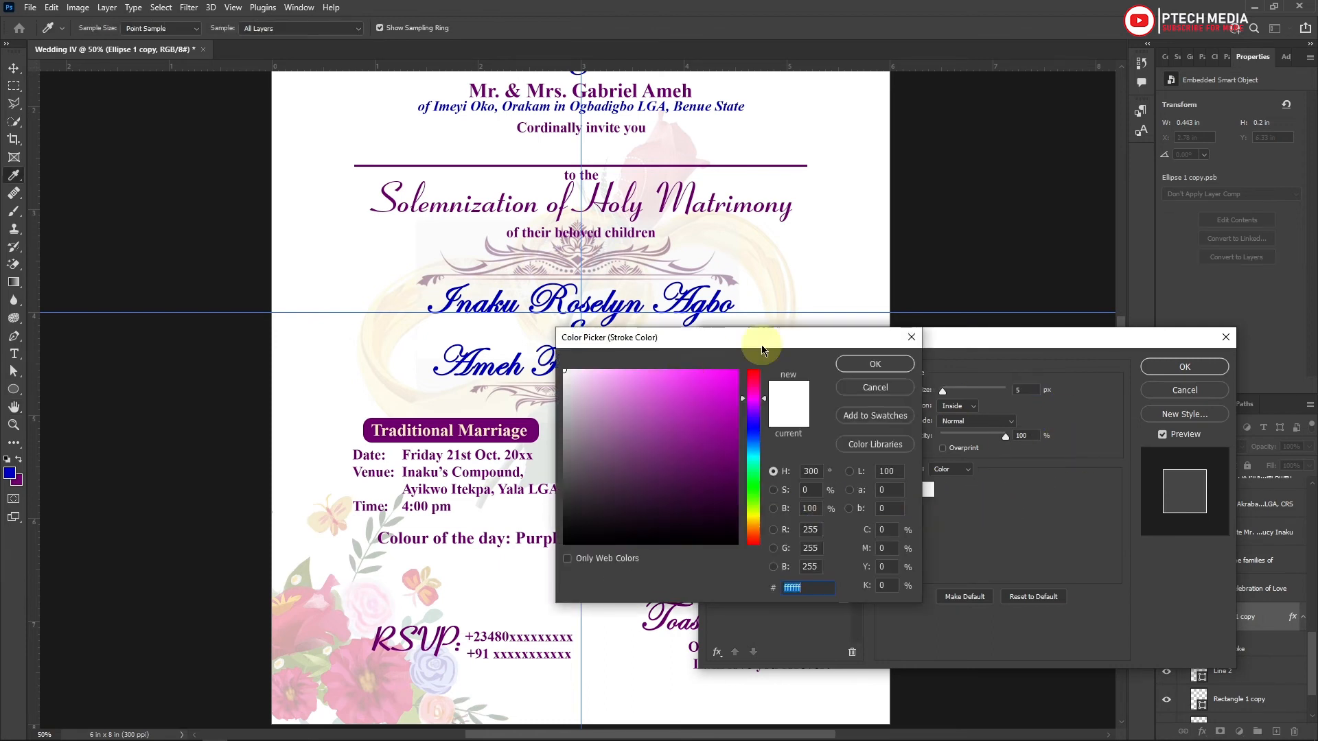
{"action": "left_click_drag", "start_coordinate": [815, 336], "coordinate": [1026, 308]}
{"action": "left_click", "coordinate": [638, 430]}
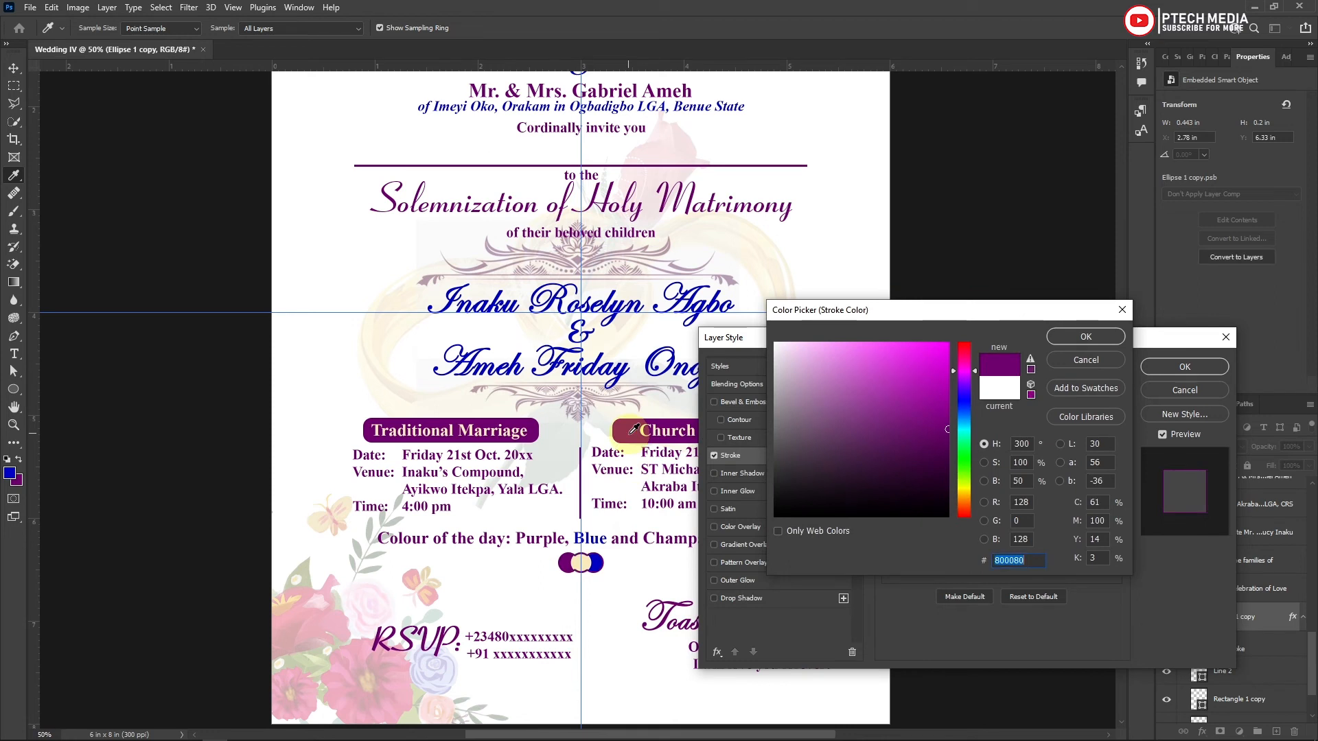
{"action": "left_click", "coordinate": [1092, 340]}
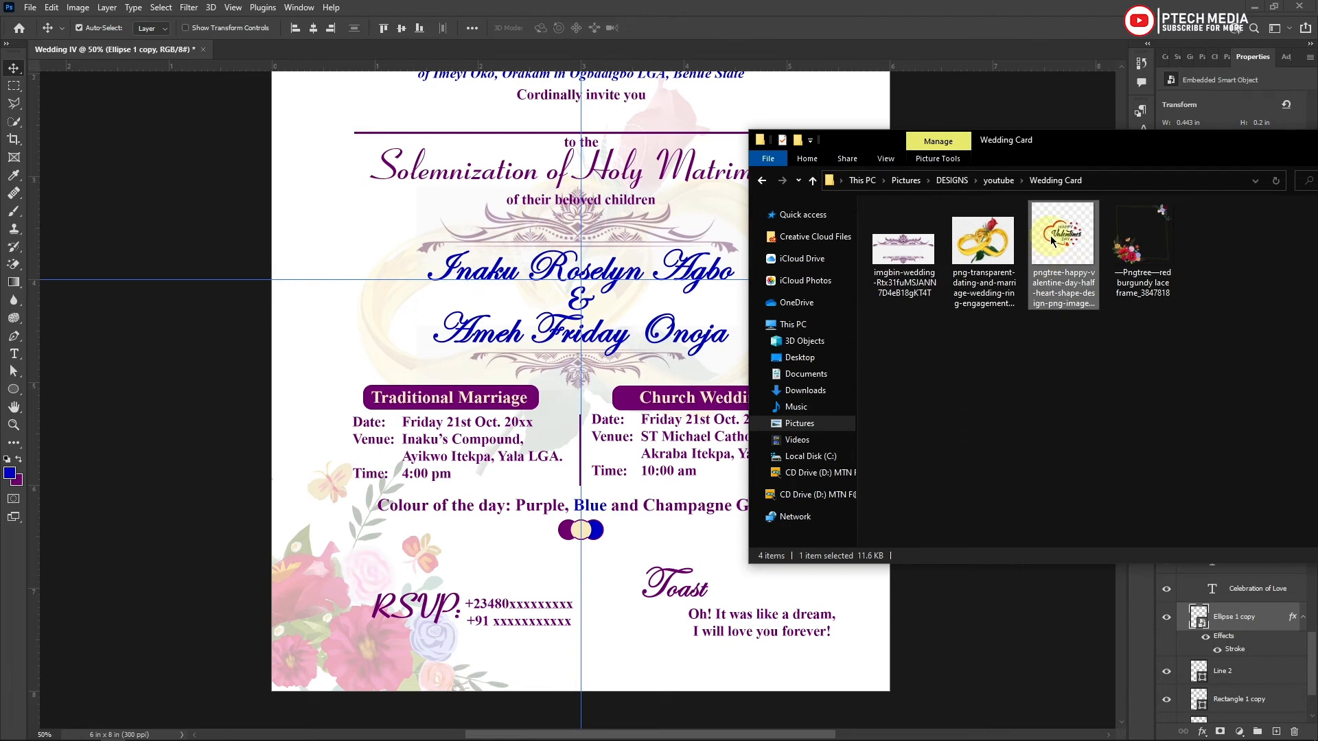
Place the Happy Valentine's Day half-heart image on the invitation and collapse and hide the Text group.
{"action": "left_click_drag", "start_coordinate": [1050, 241], "coordinate": [669, 604]}
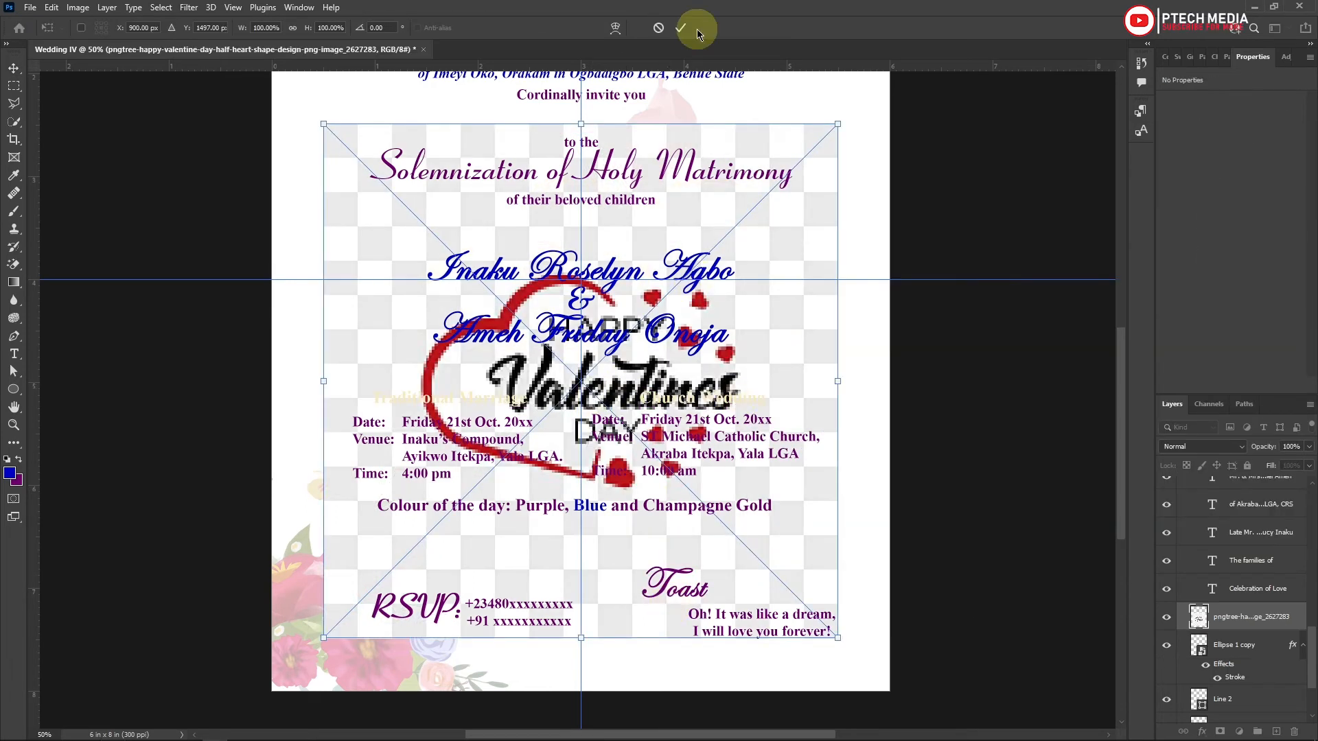
{"action": "left_click", "coordinate": [680, 28]}
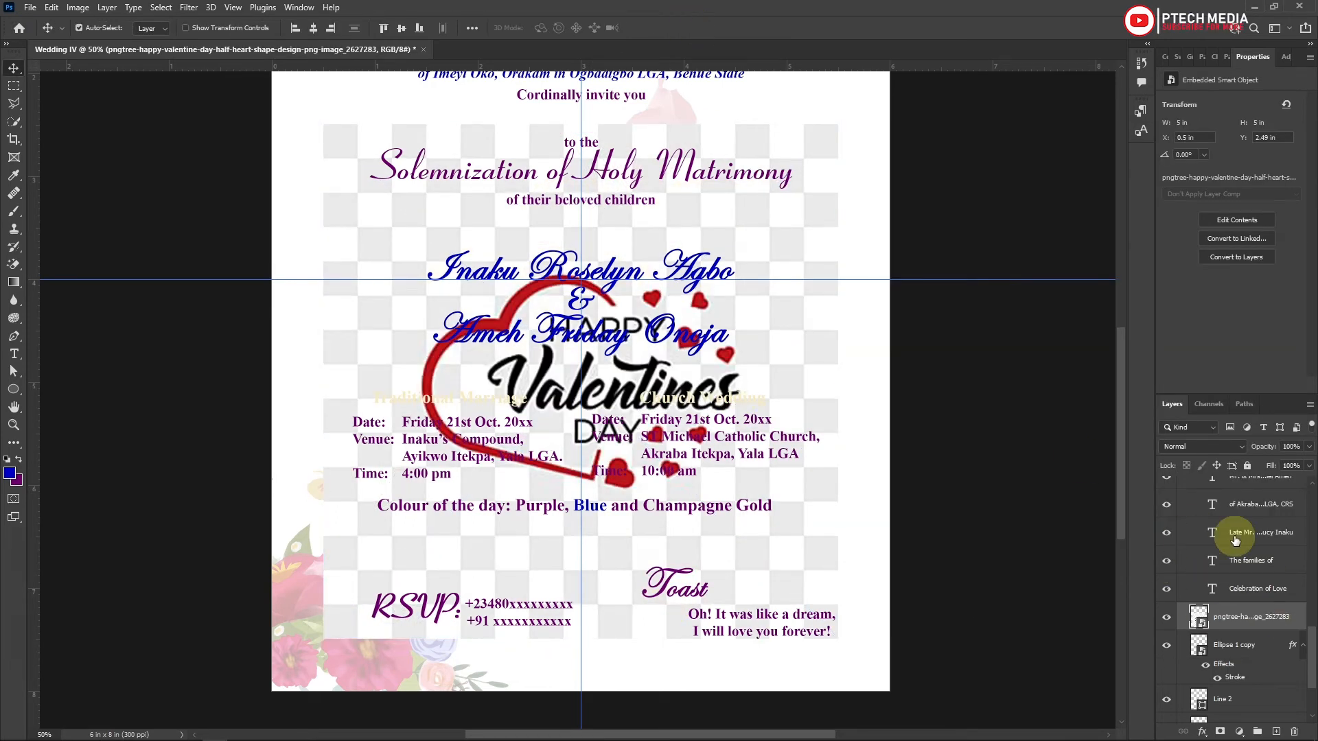
{"action": "scroll", "coordinate": [1234, 532], "scroll_direction": "up", "scroll_amount": 10}
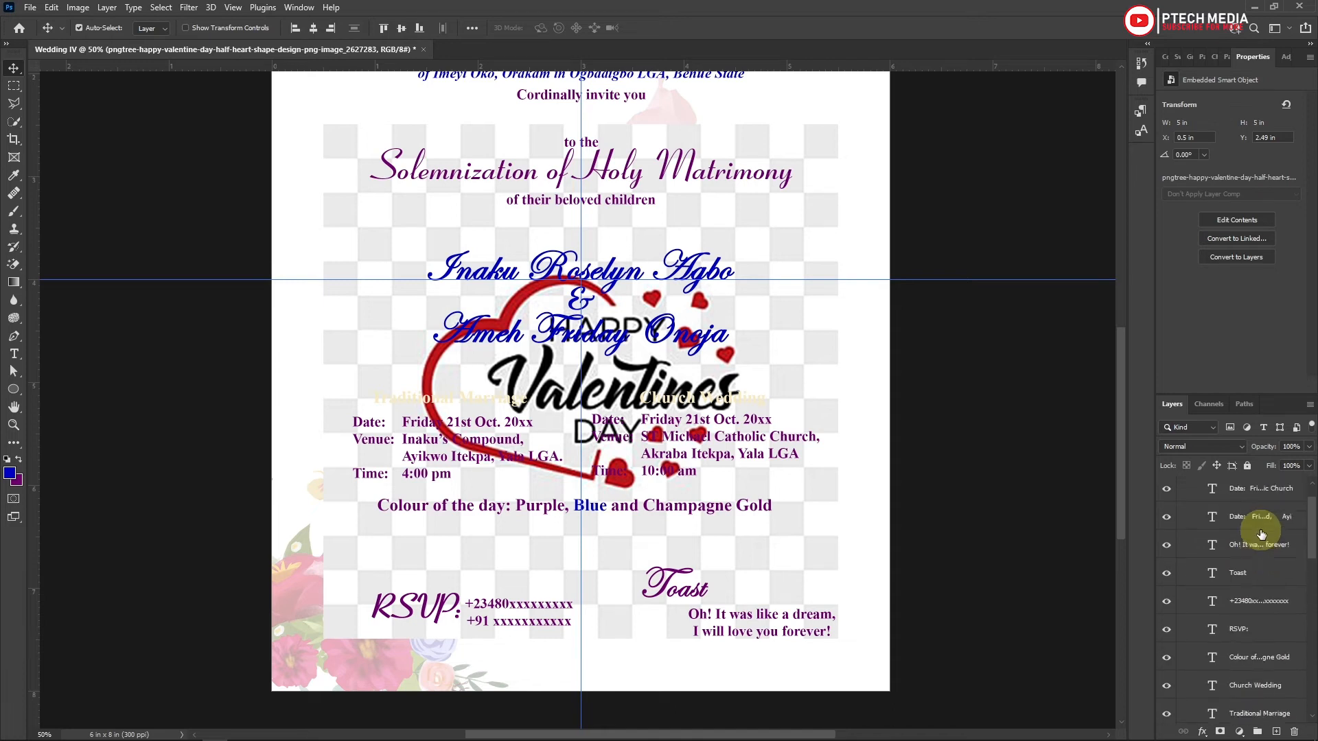
{"action": "left_click", "coordinate": [1219, 505]}
{"action": "left_click", "coordinate": [1193, 503]}
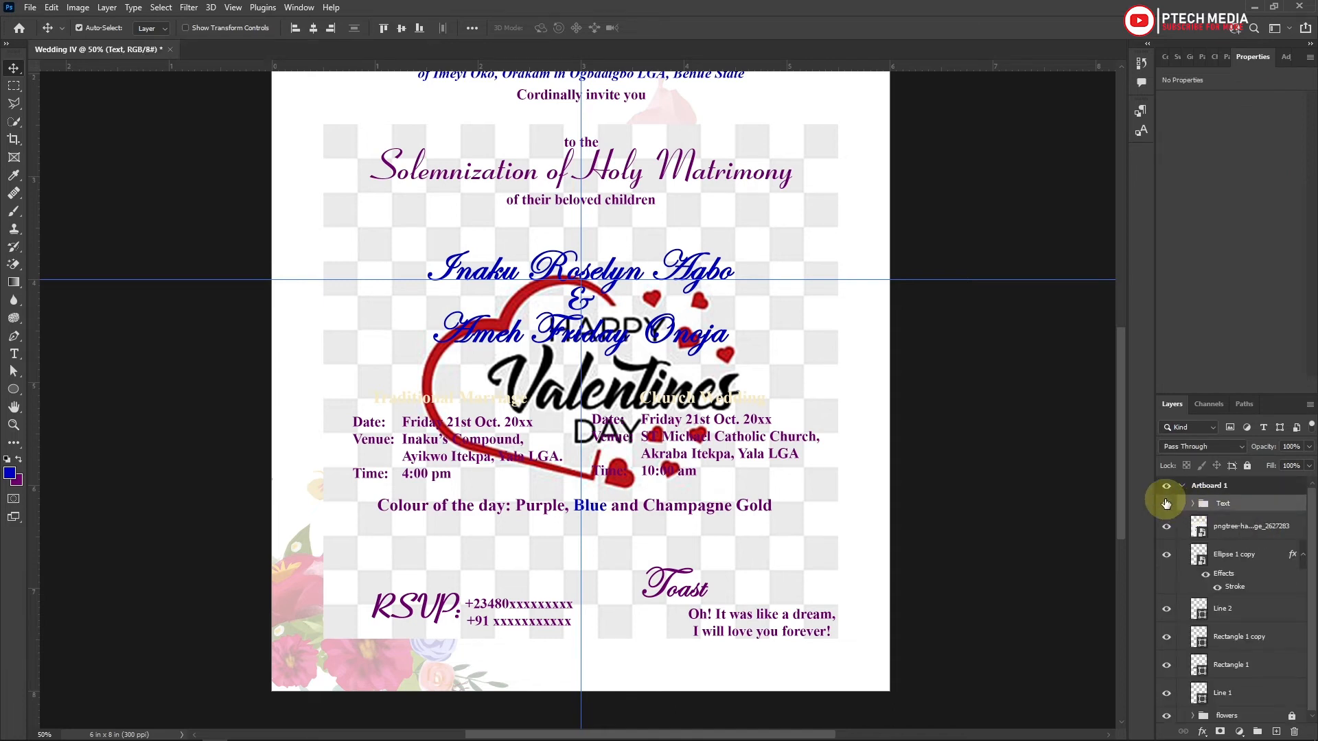
{"action": "left_click", "coordinate": [1166, 503]}
{"action": "left_click", "coordinate": [499, 334]}
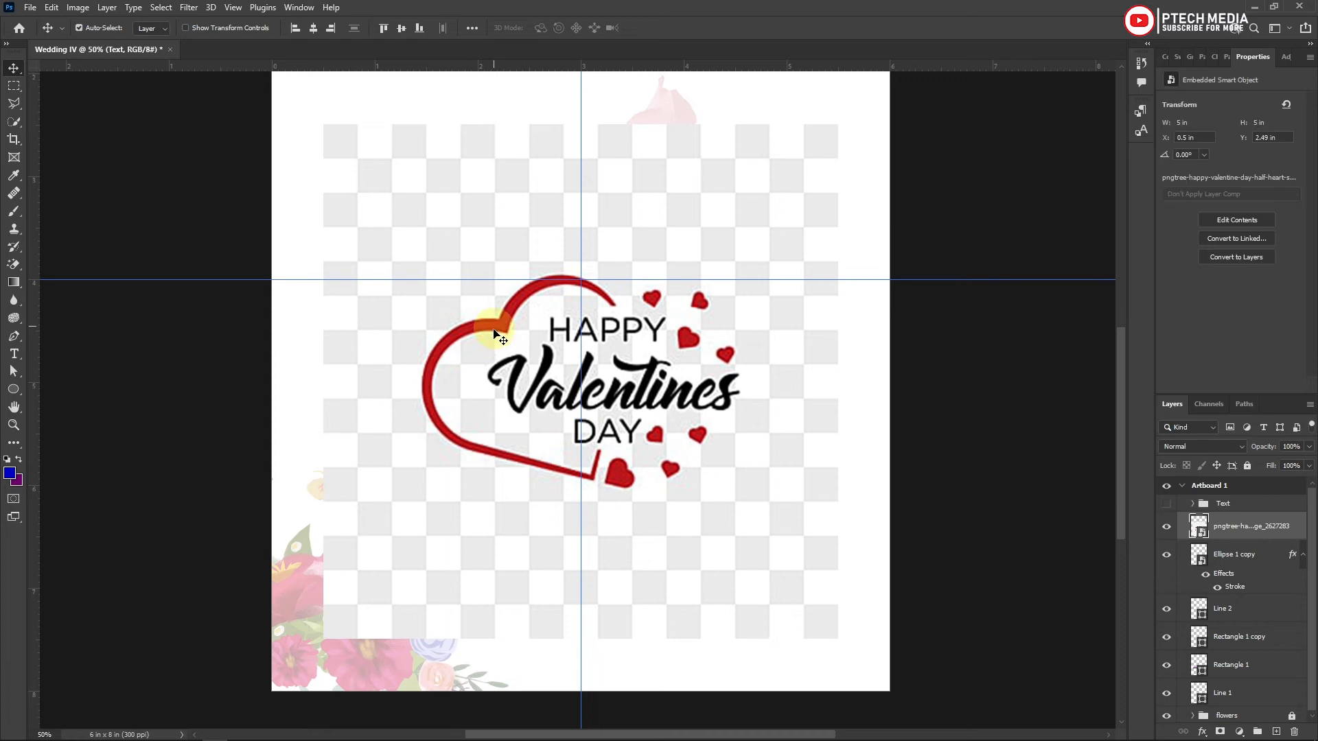
Rasterize the heart image layer and erase its checkered background and lettering with the Magic Eraser.
{"action": "left_click", "coordinate": [10, 263]}
{"action": "right_click", "coordinate": [1293, 525]}
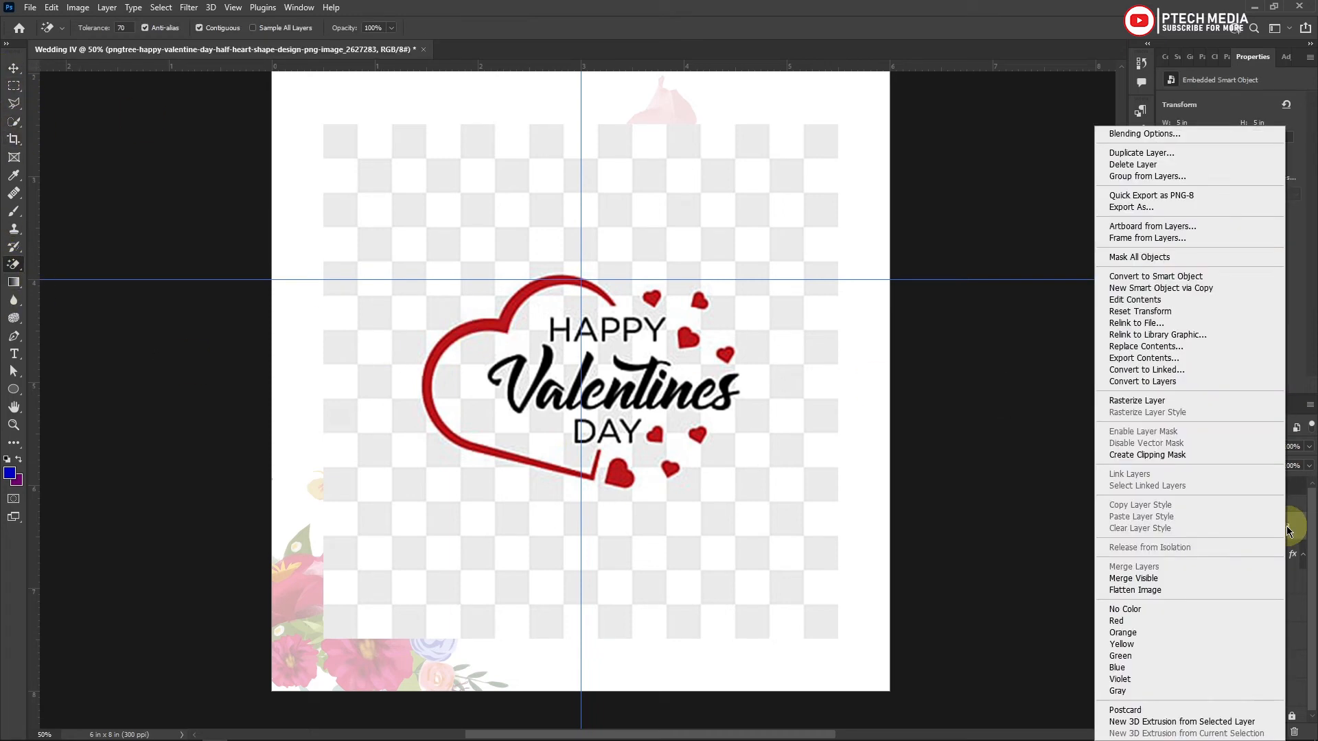
{"action": "left_click", "coordinate": [1136, 400]}
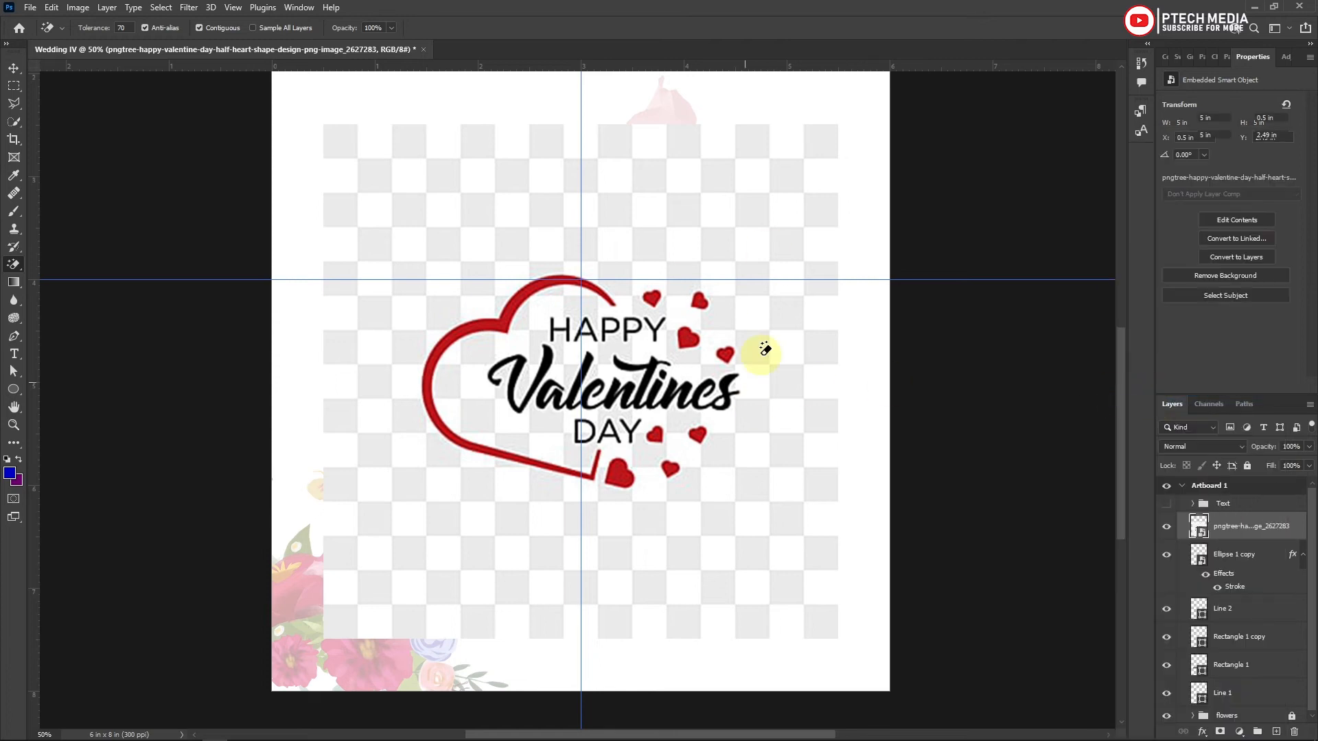
{"action": "left_click", "coordinate": [761, 360]}
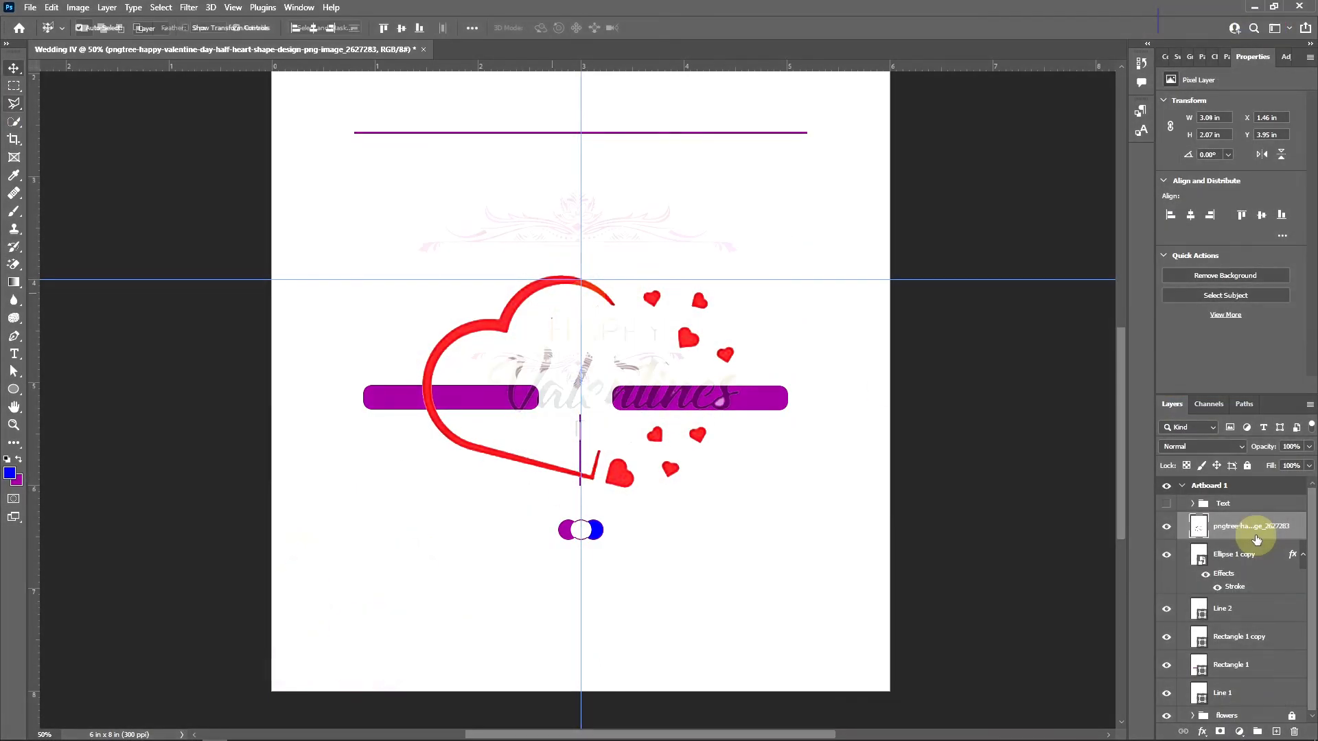
{"action": "right_click", "coordinate": [1256, 539]}
{"action": "left_click", "coordinate": [1259, 523]}
{"action": "left_click", "coordinate": [1218, 732]}
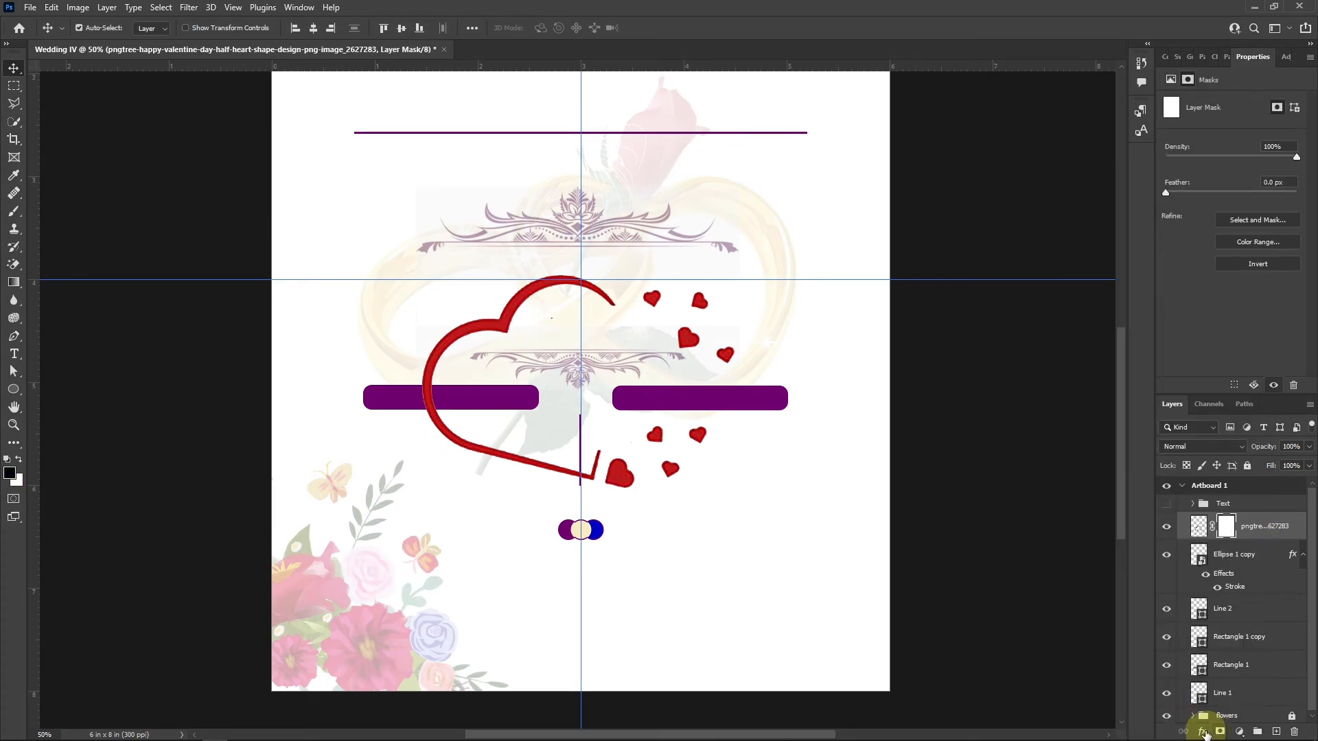
{"action": "key", "text": "ctrl+z"}
Apply a Color Overlay to the heart layer at 100% opacity in the purple sampled from the heading bar.
{"action": "left_click", "coordinate": [1202, 732]}
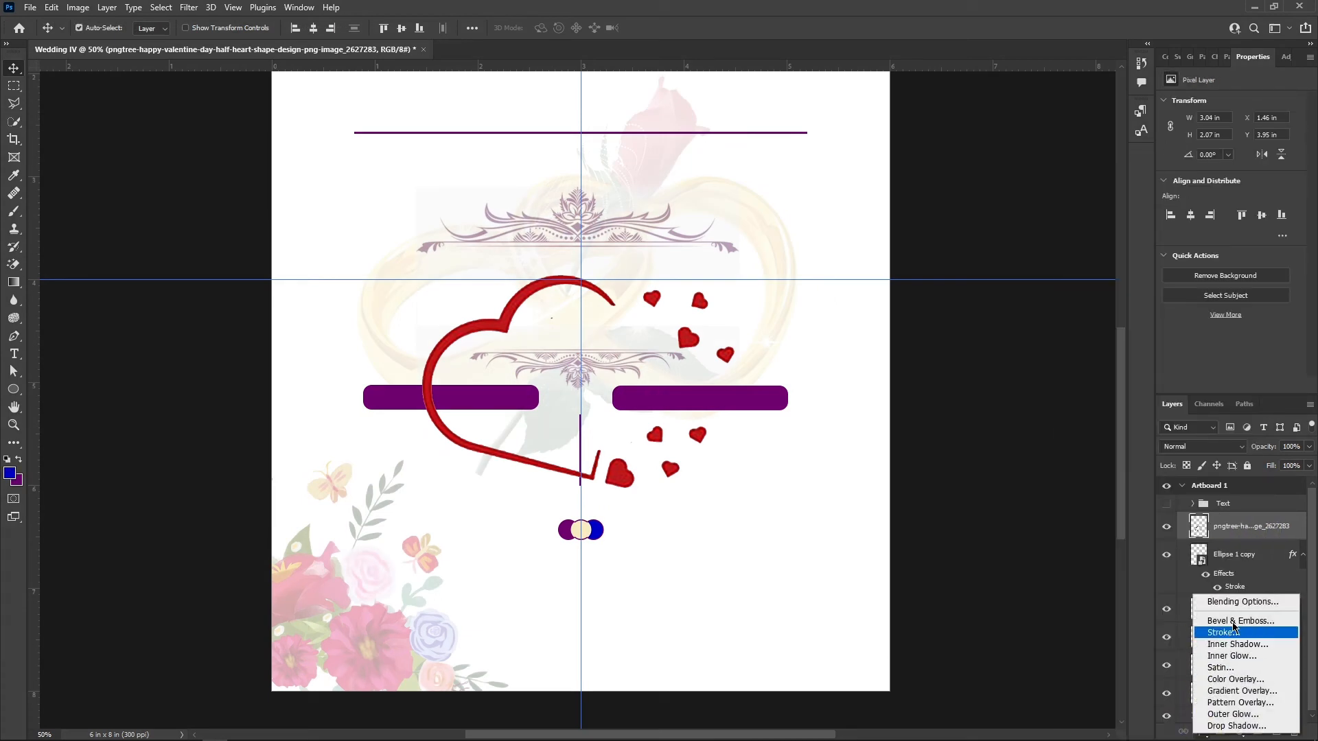
{"action": "left_click", "coordinate": [1235, 678]}
{"action": "left_click", "coordinate": [1027, 392]}
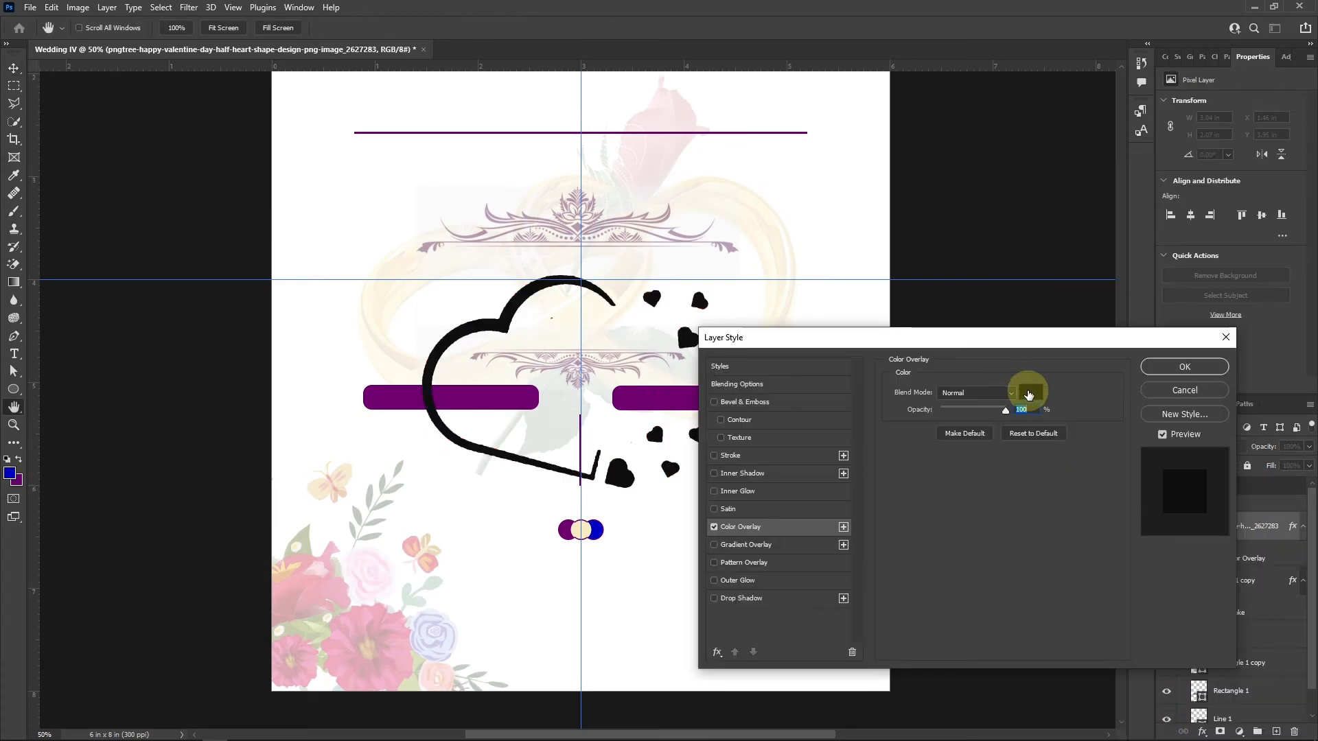
{"action": "left_click", "coordinate": [420, 383]}
{"action": "left_click", "coordinate": [1093, 339]}
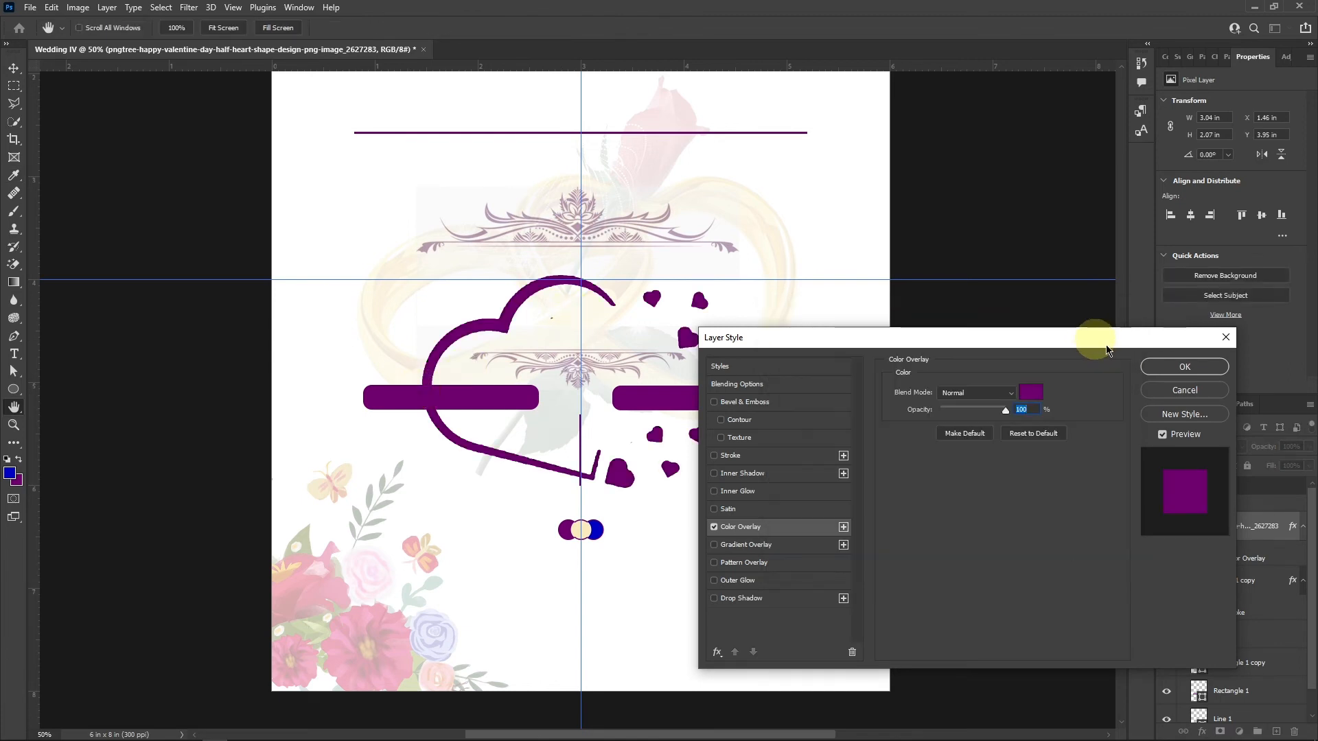
{"action": "left_click", "coordinate": [1197, 368]}
Scale the heart to about 2 x 1.37 in around the toast text area and show the Text group again.
{"action": "left_click_drag", "start_coordinate": [507, 318], "coordinate": [733, 565]}
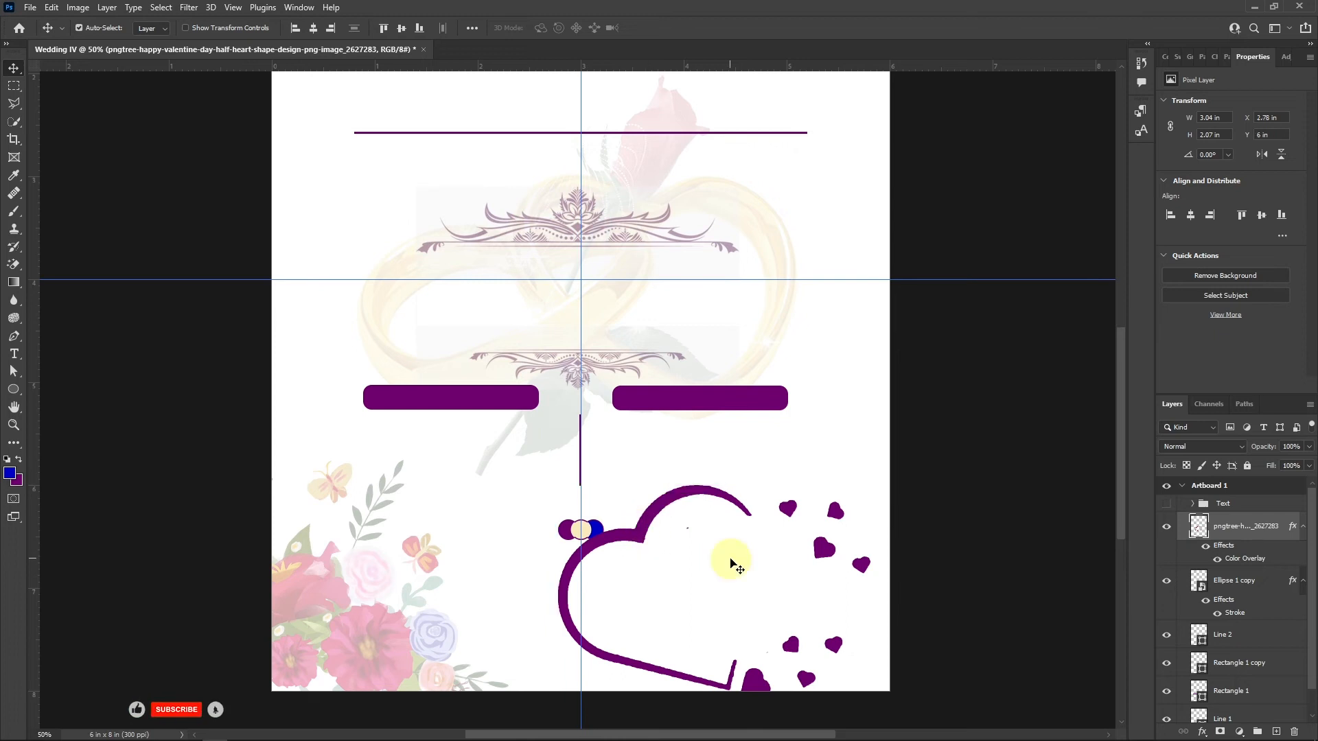
{"action": "key", "text": "ctrl+t"}
{"action": "left_click_drag", "start_coordinate": [871, 483], "coordinate": [819, 520]}
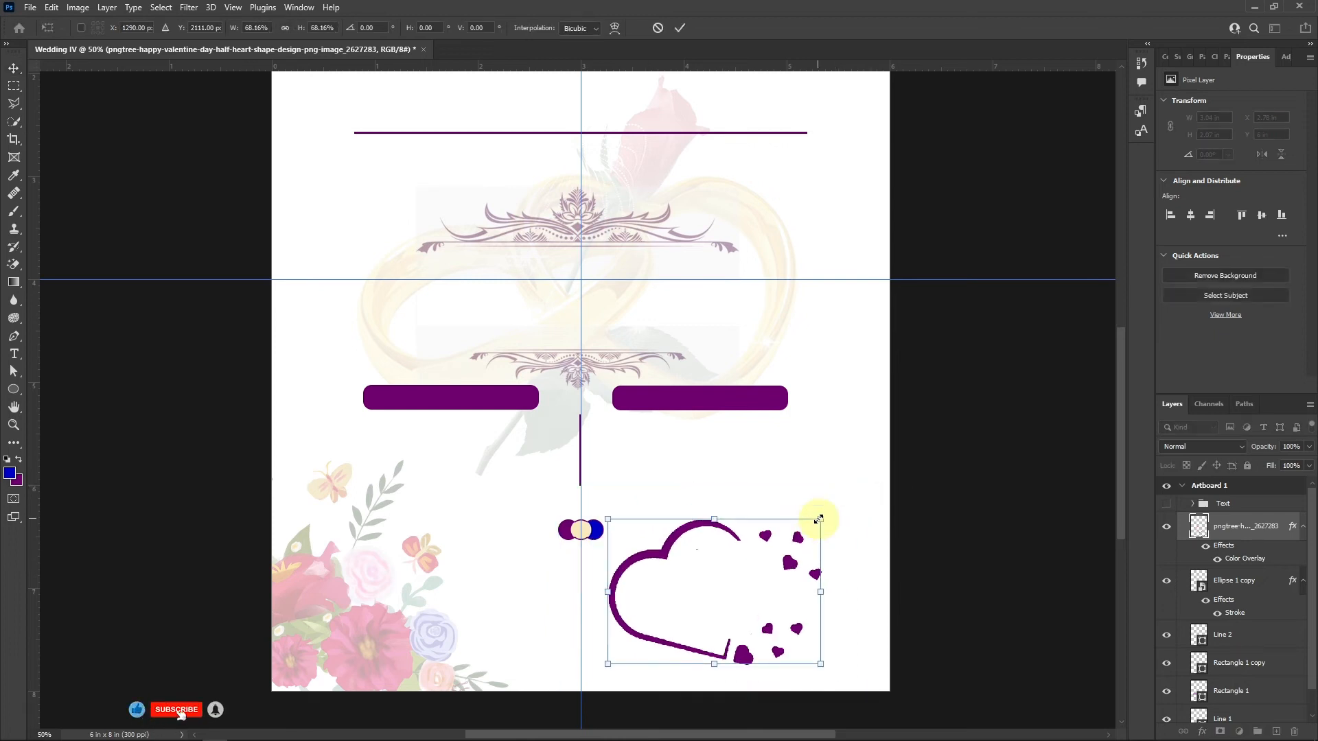
{"action": "key", "text": "Return"}
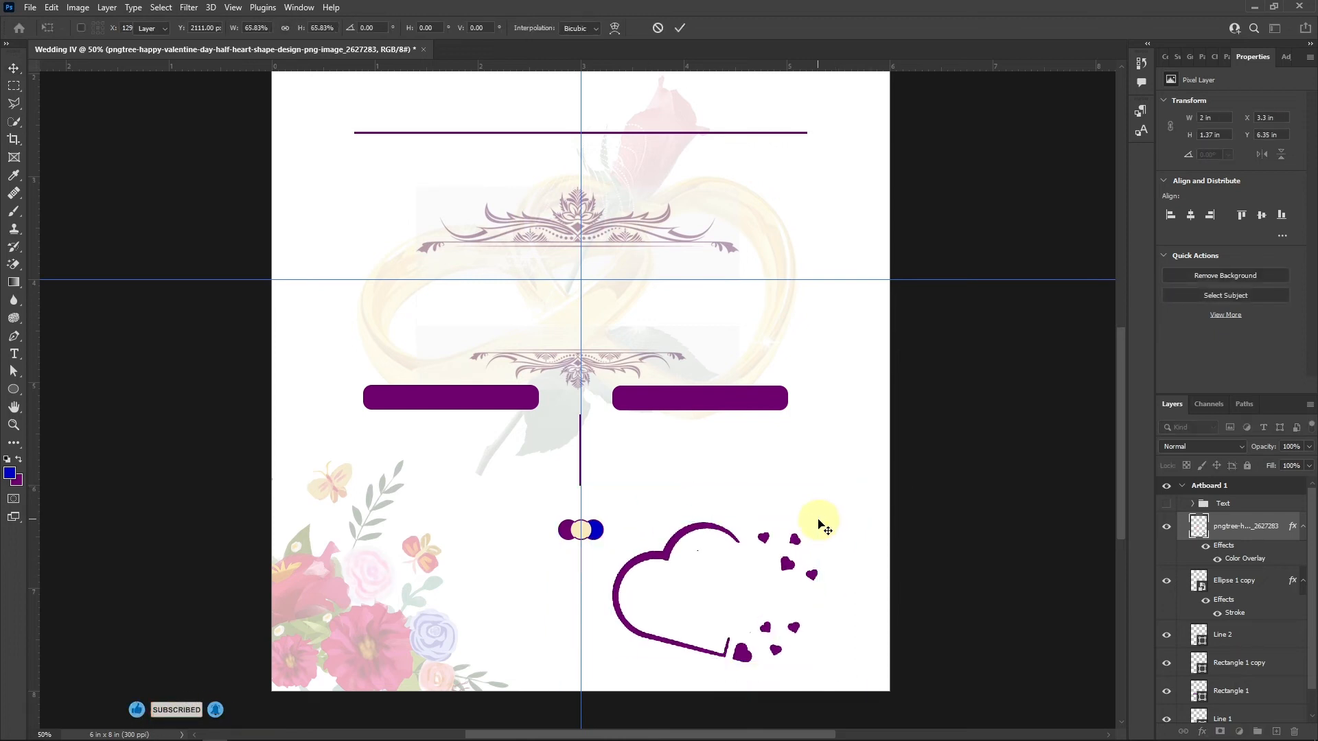
{"action": "left_click", "coordinate": [1168, 504]}
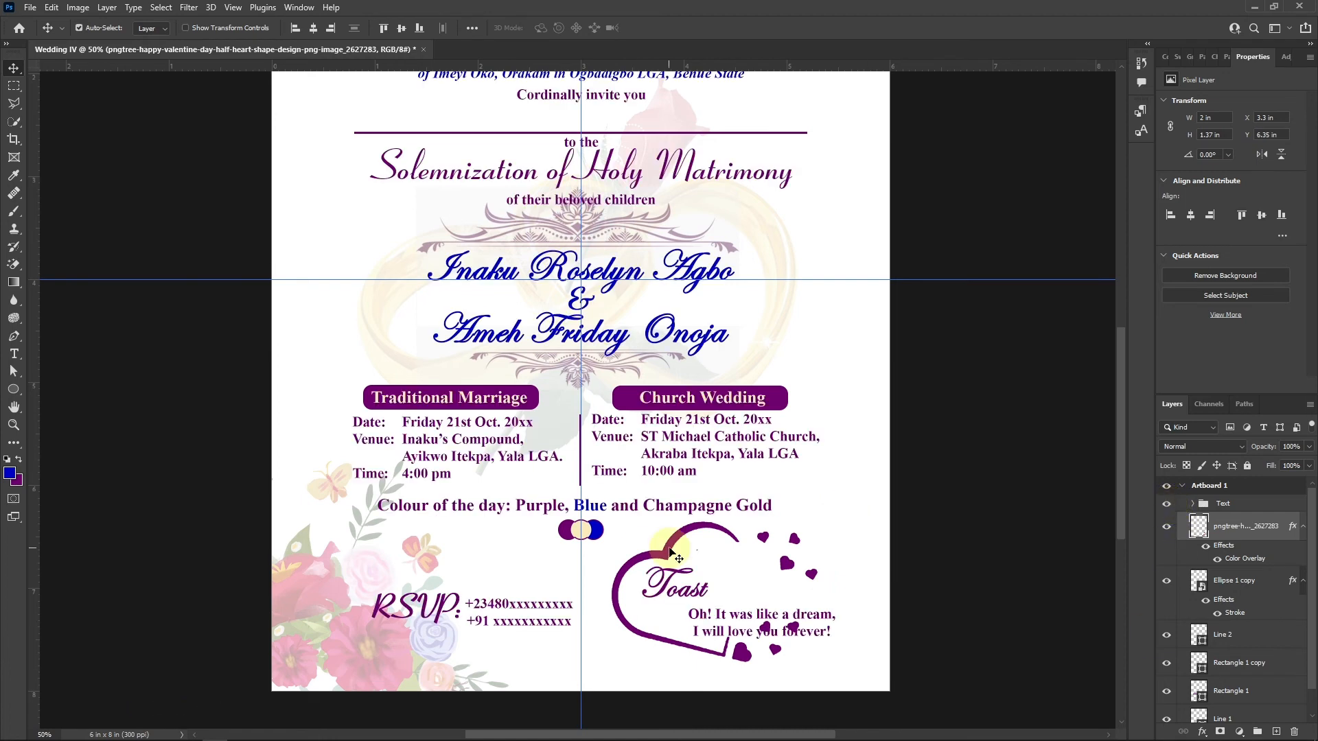
{"action": "left_click_drag", "start_coordinate": [671, 551], "coordinate": [673, 568]}
Move the toast message right beside the heart's opening and scale the heart down to about 85%.
{"action": "left_click_drag", "start_coordinate": [746, 638], "coordinate": [798, 634]}
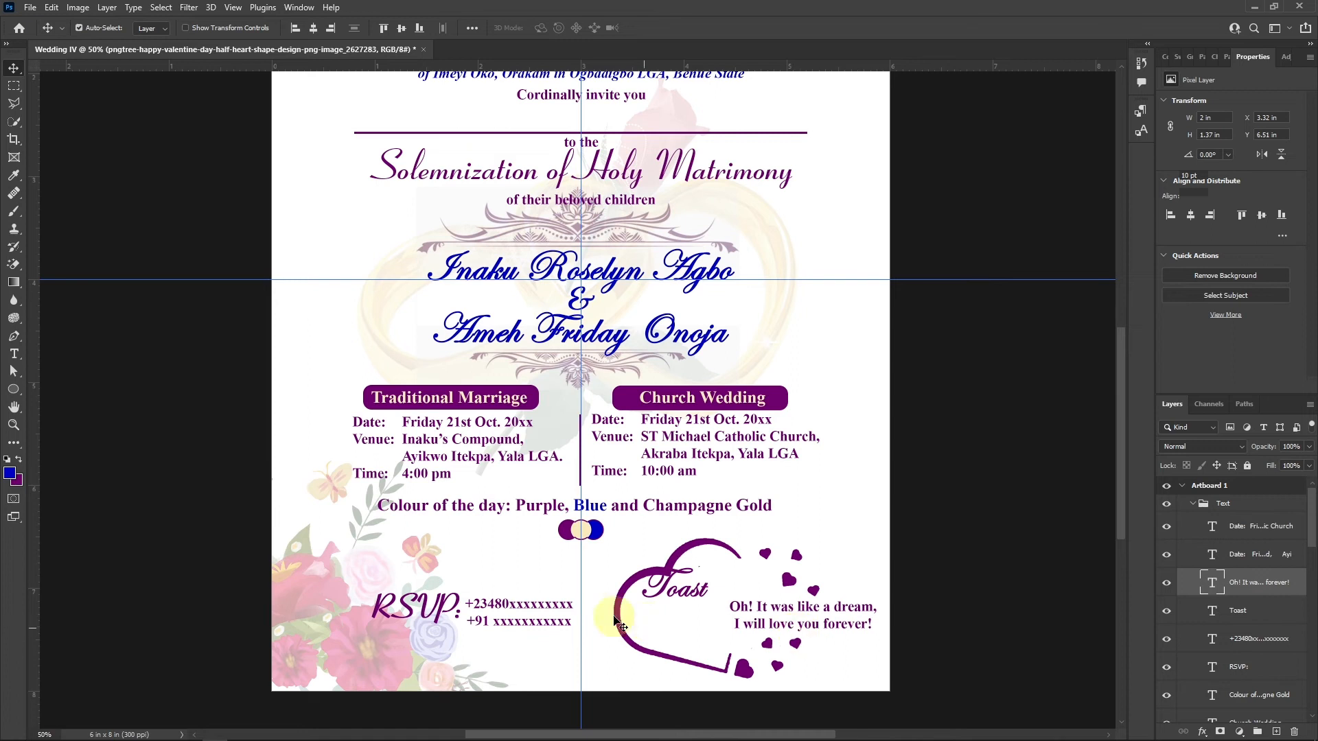
{"action": "key", "text": "t"}
{"action": "key", "text": "v"}
{"action": "key", "text": "ctrl+t"}
{"action": "mouse_move", "coordinate": [814, 539]}
{"action": "left_mouse_down"}
{"action": "mouse_move", "coordinate": [797, 520]}
{"action": "mouse_move", "coordinate": [847, 518]}
{"action": "mouse_move", "coordinate": [803, 550]}
{"action": "left_mouse_up"}
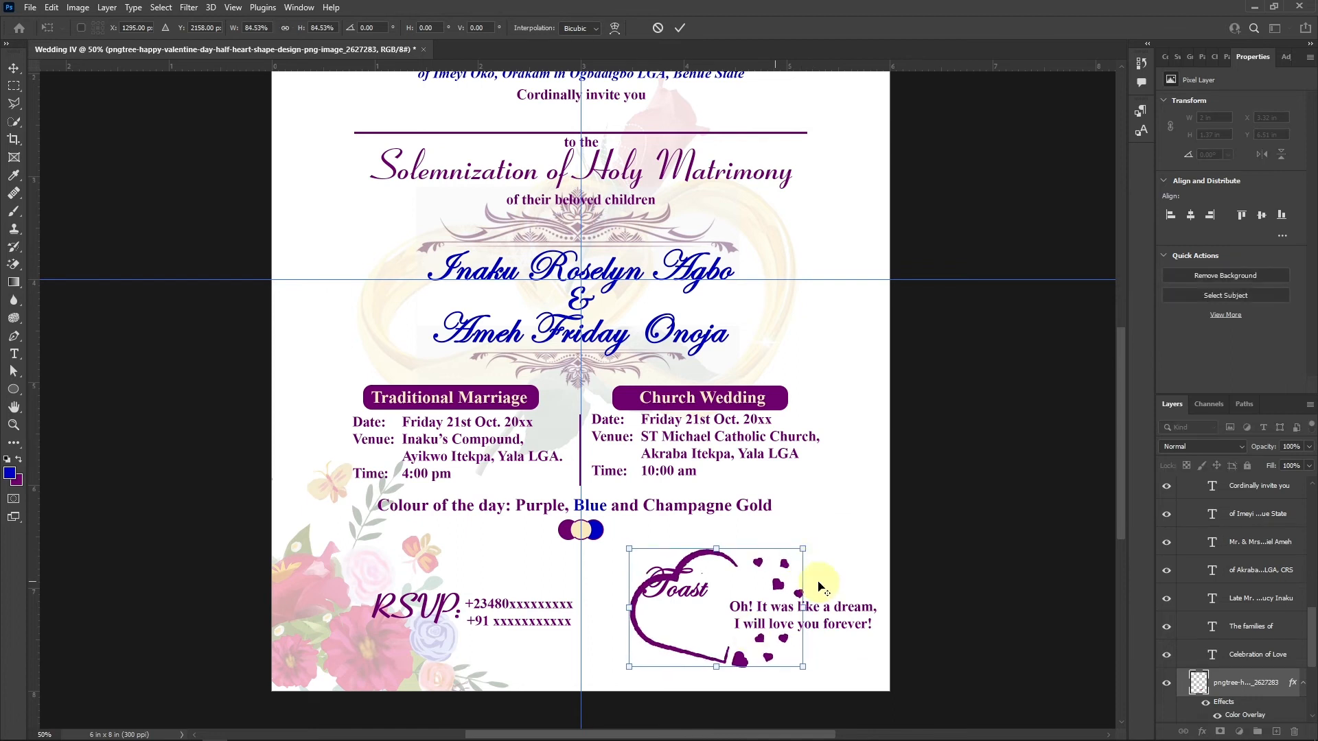
{"action": "key", "text": "Return"}
Move the "Toast" heading down inside the heart and shift the RSVP heading with its phone numbers to the right.
{"action": "left_click_drag", "start_coordinate": [686, 594], "coordinate": [694, 617]}
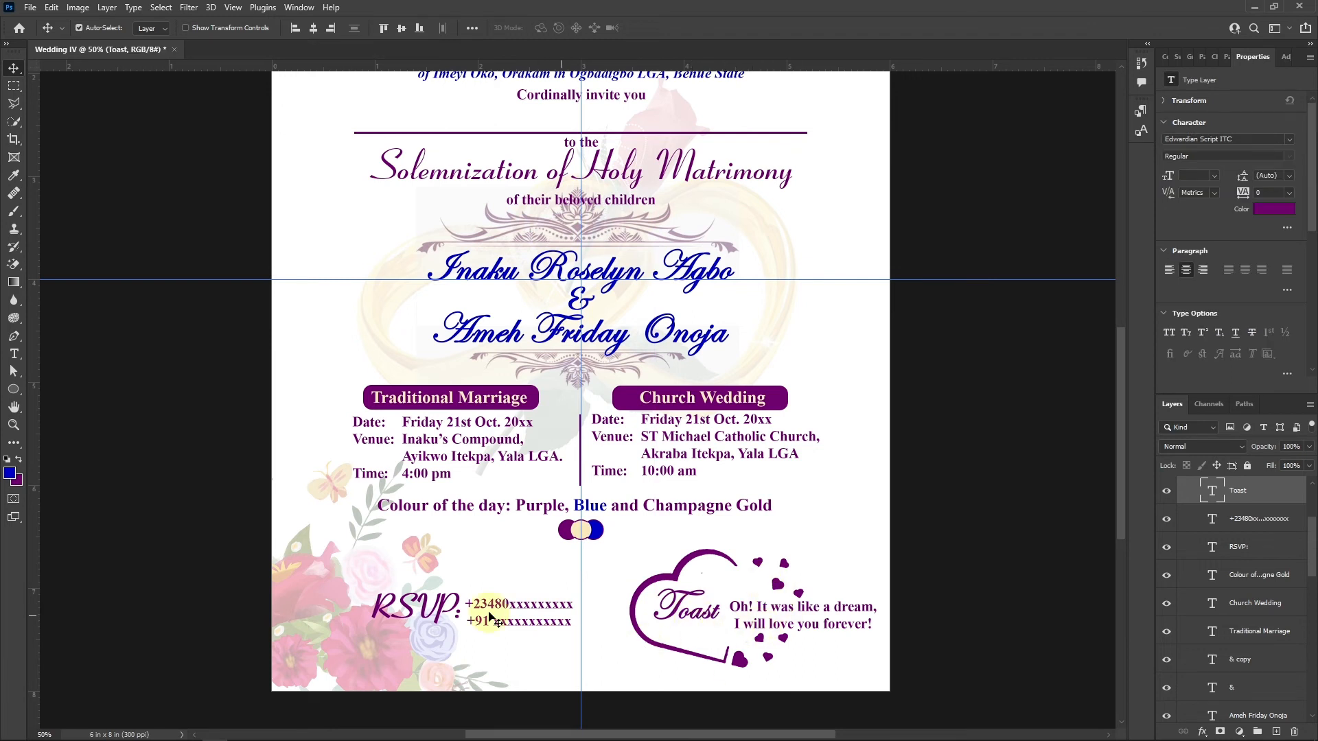
{"action": "left_click_drag", "start_coordinate": [550, 640], "coordinate": [456, 601]}
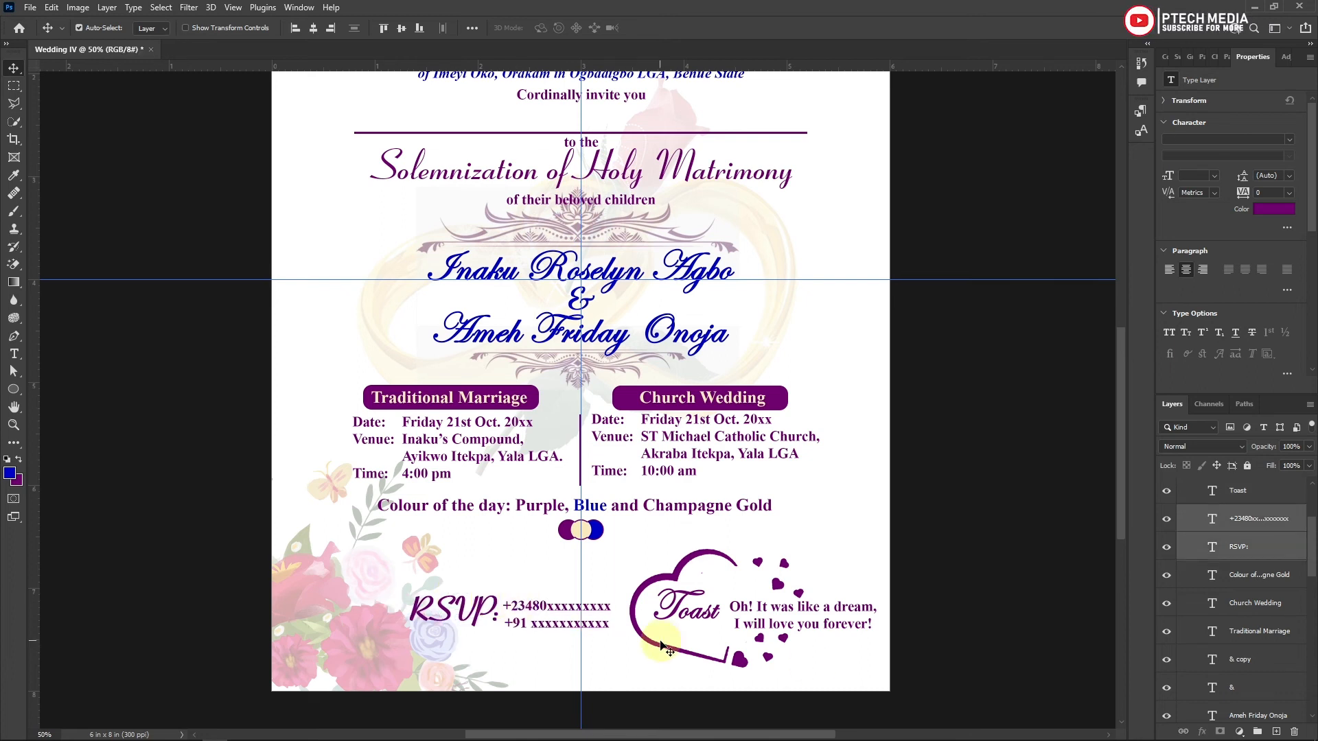
Select the invitation text, lines, heading bars and colour circles above the RSVP row and nudge them down to about Y 0.33 in.
{"action": "scroll", "coordinate": [706, 500], "scroll_direction": "up", "scroll_amount": 5}
{"action": "scroll", "coordinate": [707, 500], "scroll_direction": "up", "scroll_amount": 5}
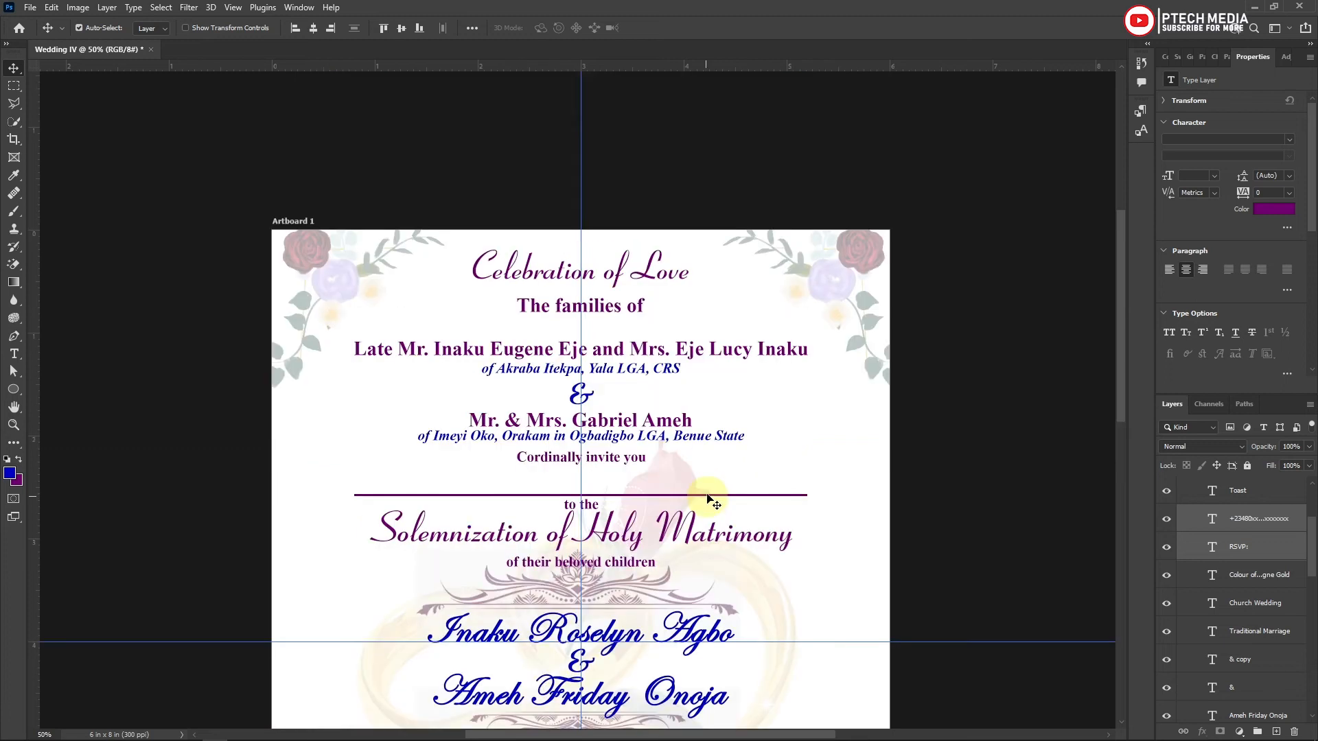
{"action": "key", "text": "ctrl+0"}
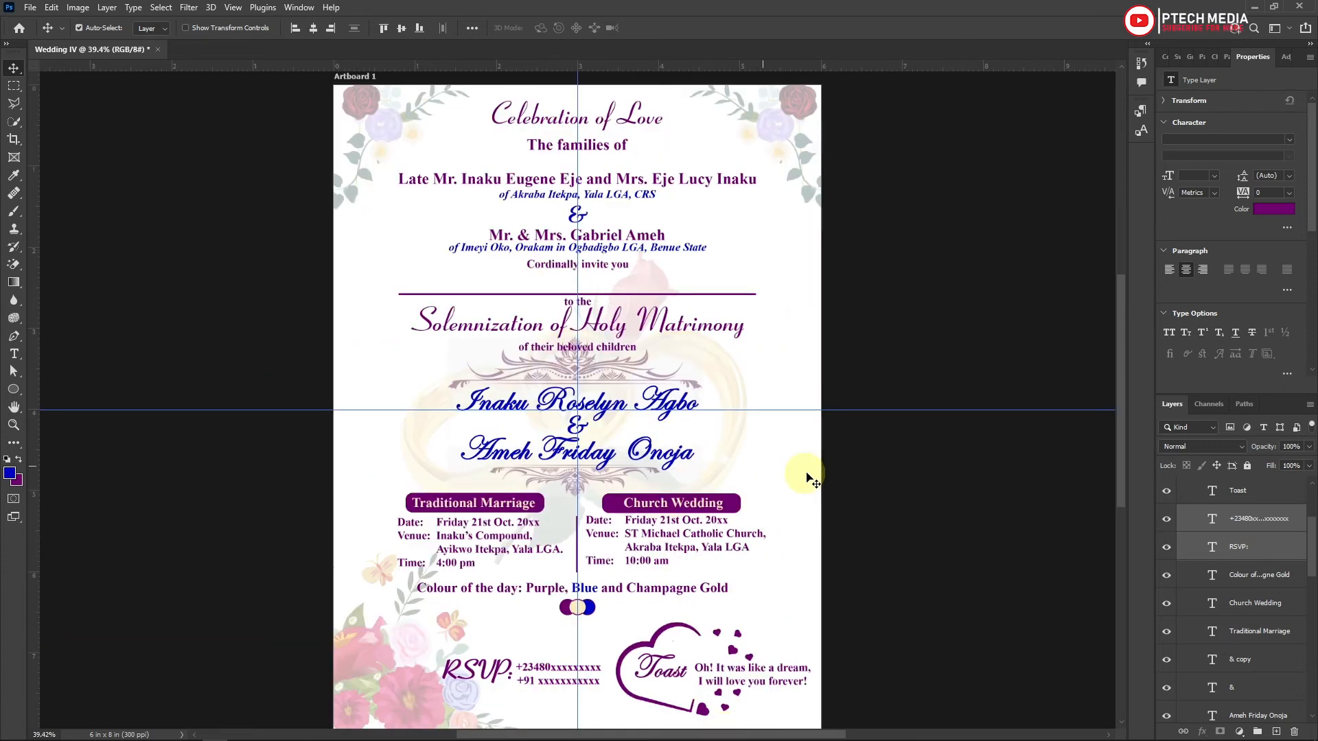
{"action": "left_click_drag", "start_coordinate": [597, 152], "coordinate": [480, 607]}
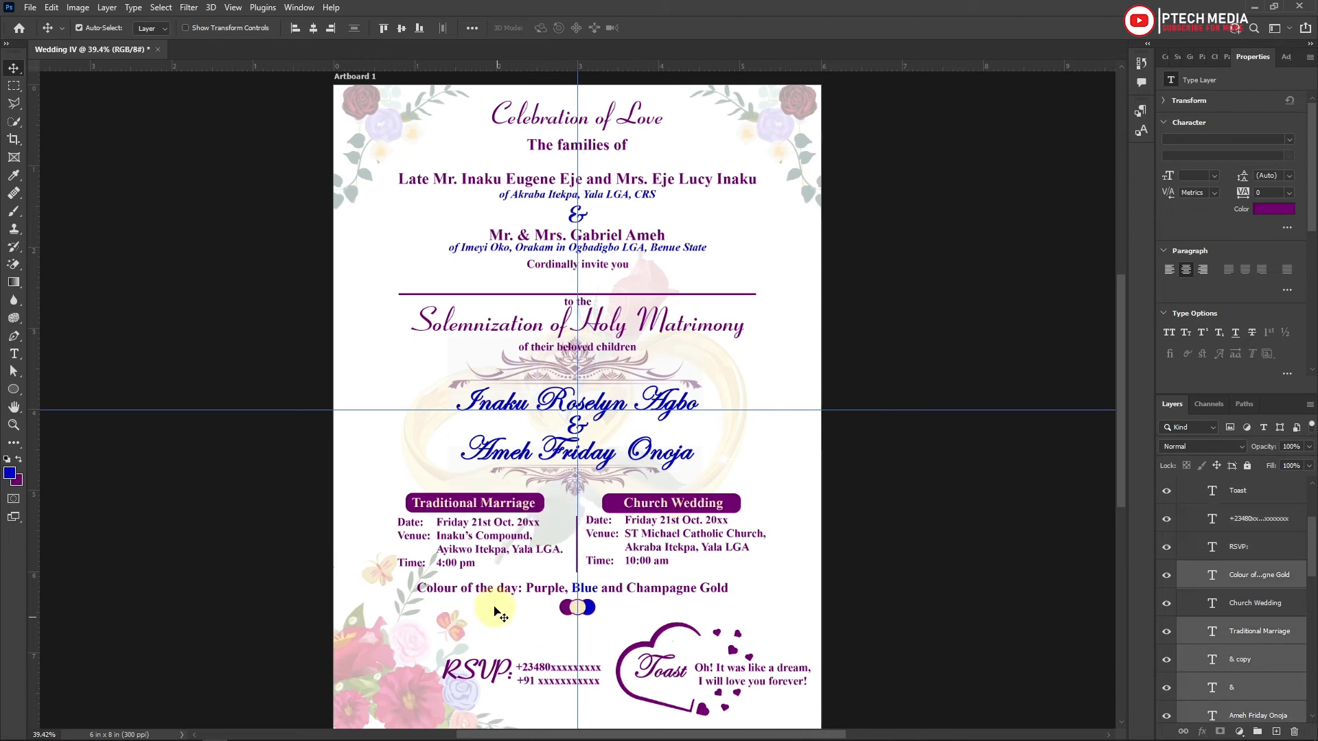
{"action": "left_click", "coordinate": [1276, 616], "text": "ctrl"}
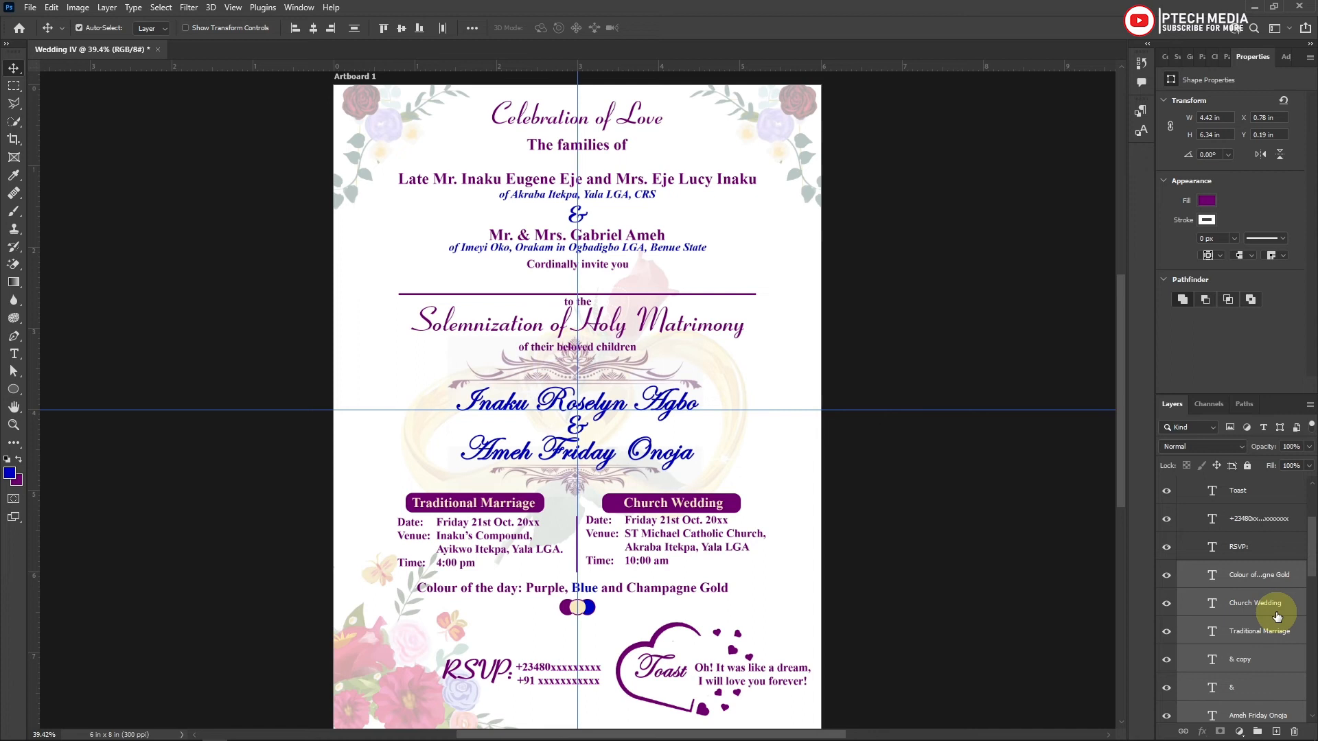
{"action": "scroll", "coordinate": [1276, 616], "scroll_direction": "down", "scroll_amount": 5}
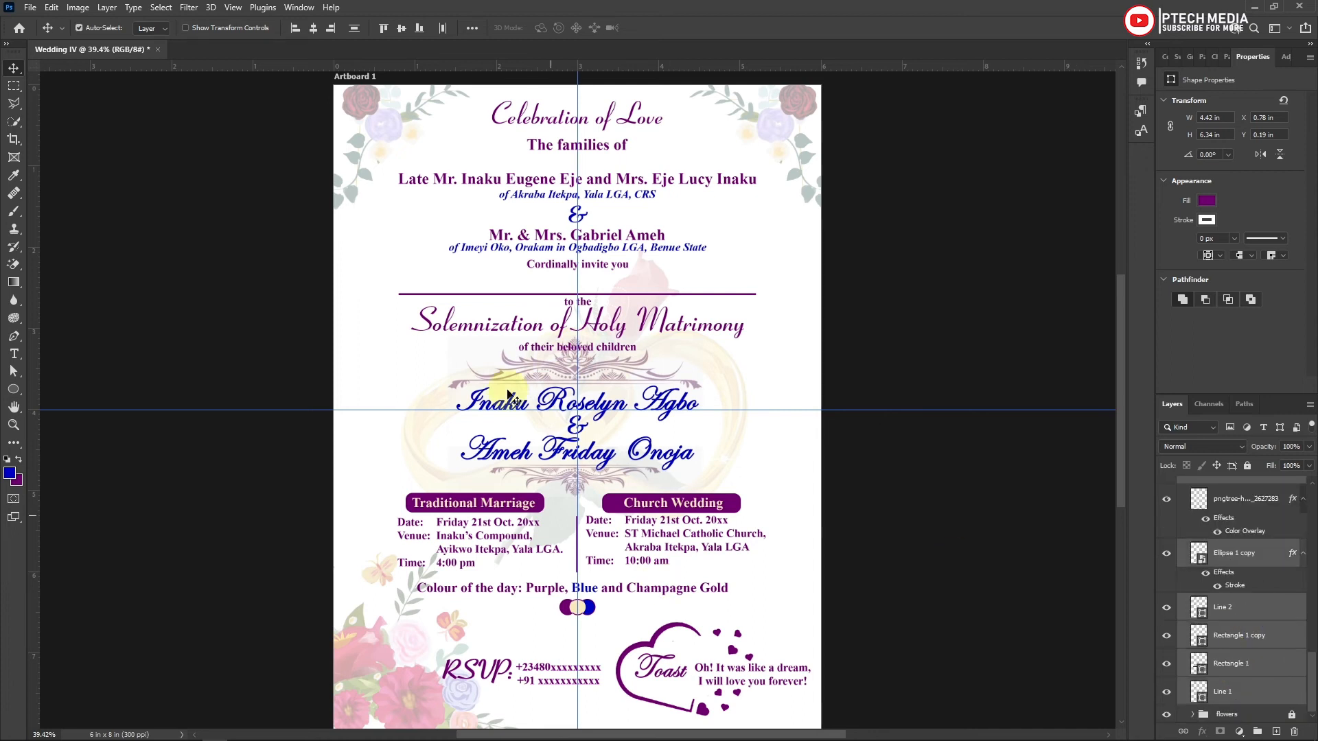
{"action": "key", "text": "shift+Down"}
{"action": "key", "text": "shift+Down"}
{"action": "key", "text": "shift+Down"}
{"action": "key", "text": "shift+Down"}
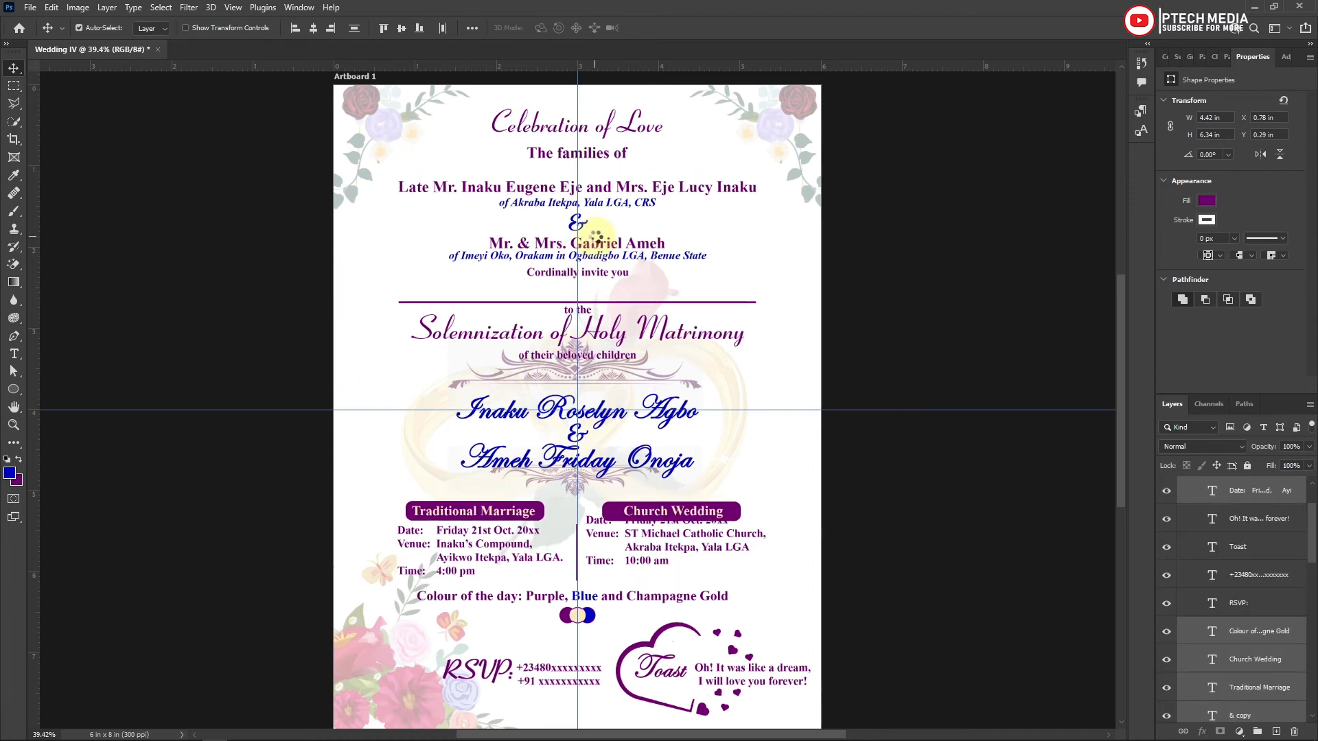
Move the church wedding date, venue and time text down below its heading bar and shift it slightly right.
{"action": "left_click", "coordinate": [733, 547]}
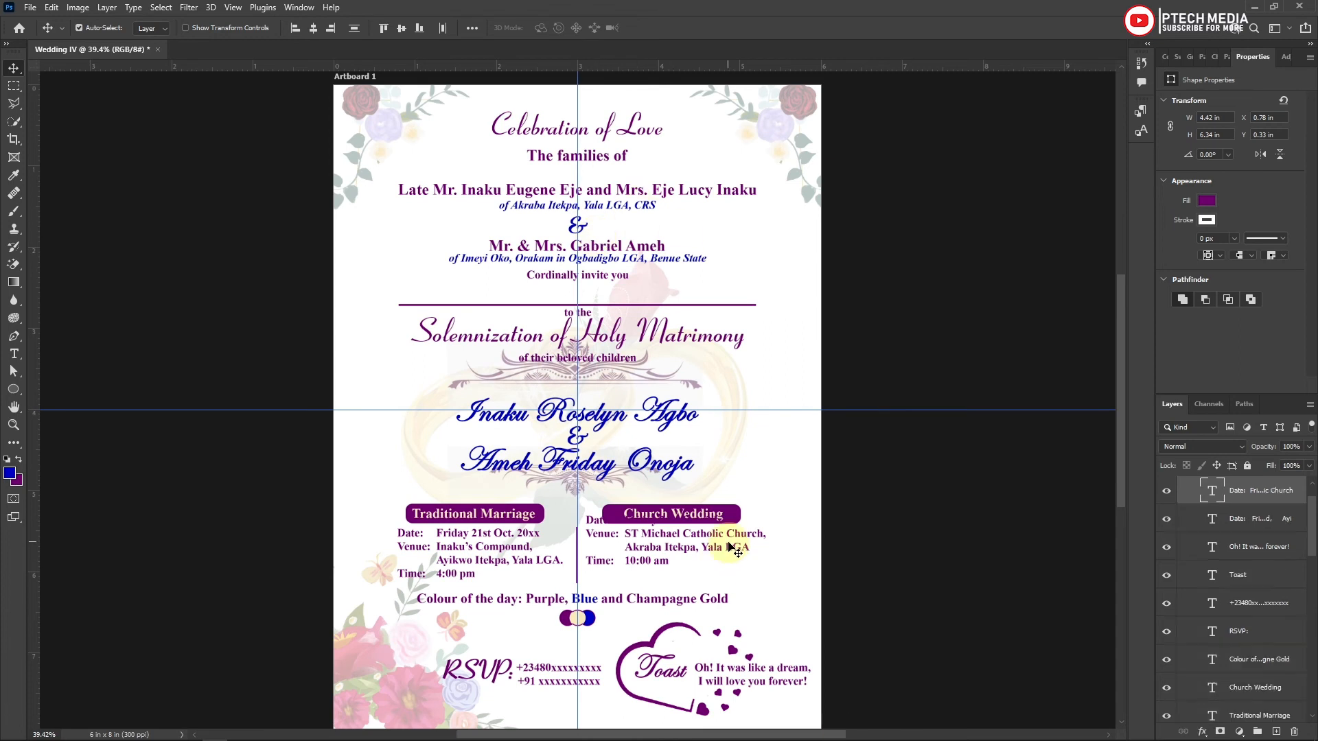
{"action": "key", "text": "shift+Down"}
{"action": "key", "text": "shift+Down"}
{"action": "key", "text": "shift+Down"}
{"action": "key", "text": "shift+Down"}
{"action": "key", "text": "shift+Down"}
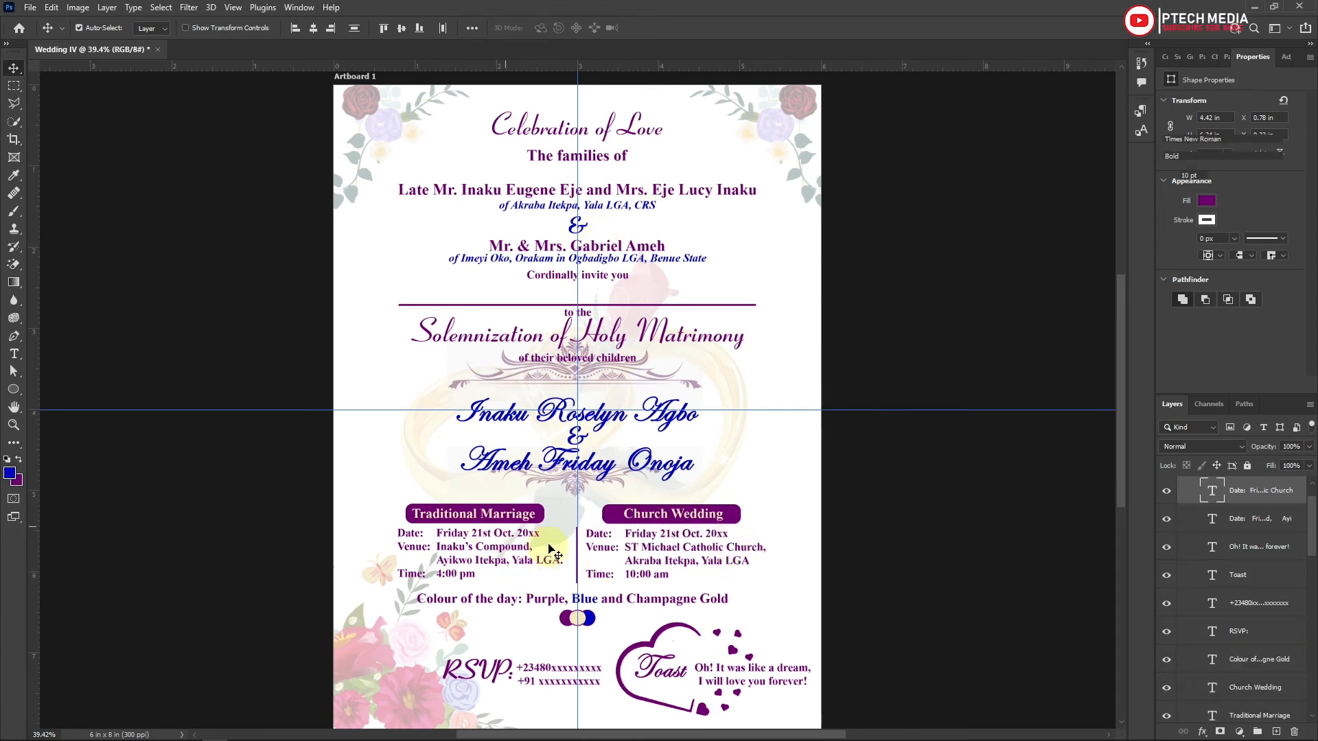
{"action": "left_click_drag", "start_coordinate": [638, 547], "coordinate": [643, 532]}
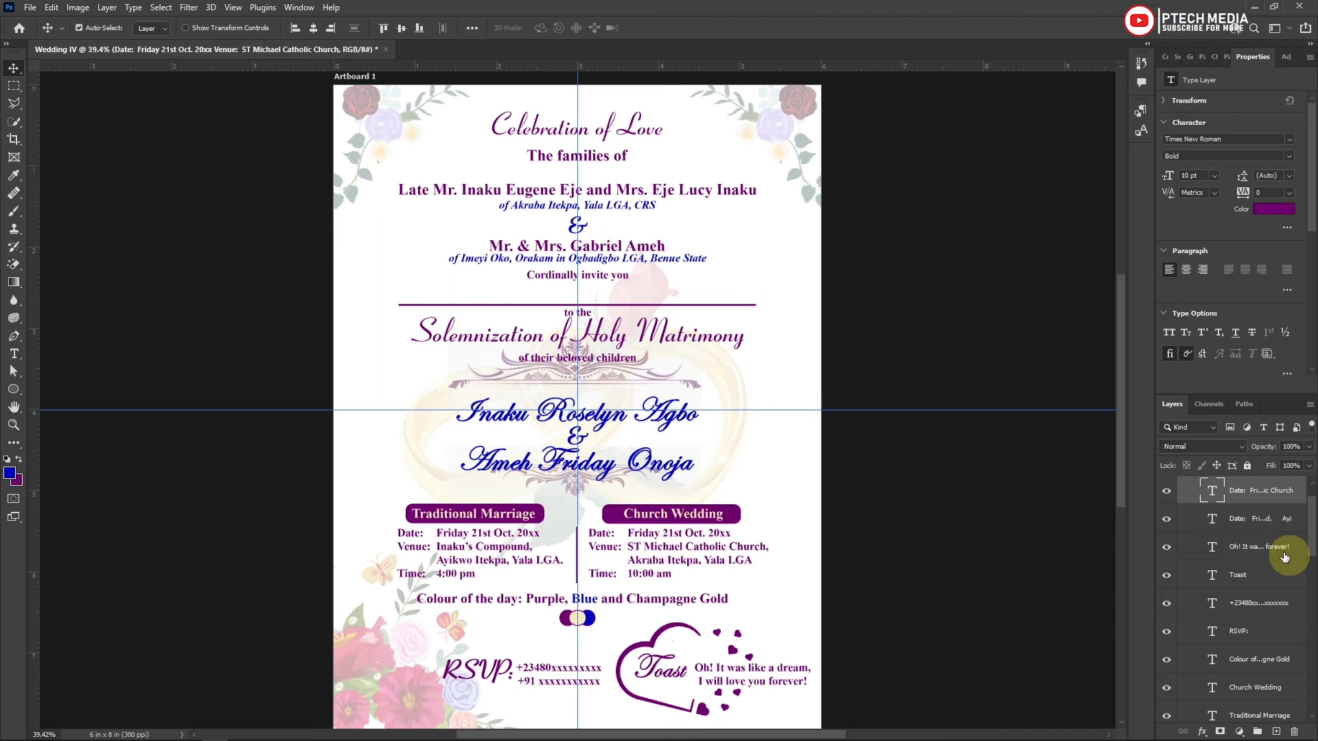
Nudge the family text block, the horizontal line and the "to the" text slightly upward.
{"action": "left_click_drag", "start_coordinate": [548, 289], "coordinate": [621, 98]}
{"action": "key", "text": "shift+Up"}
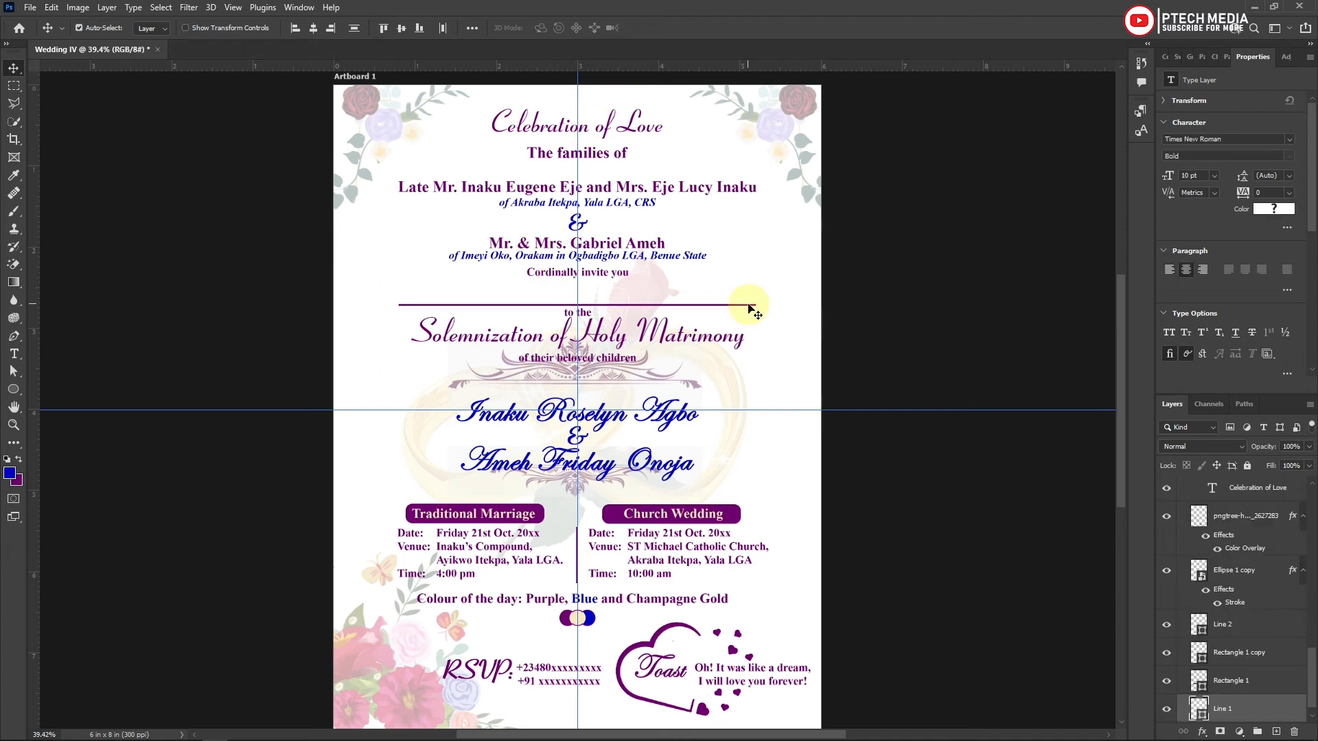
{"action": "left_click", "coordinate": [749, 304]}
{"action": "key", "text": "shift+Up"}
{"action": "left_click", "coordinate": [589, 317]}
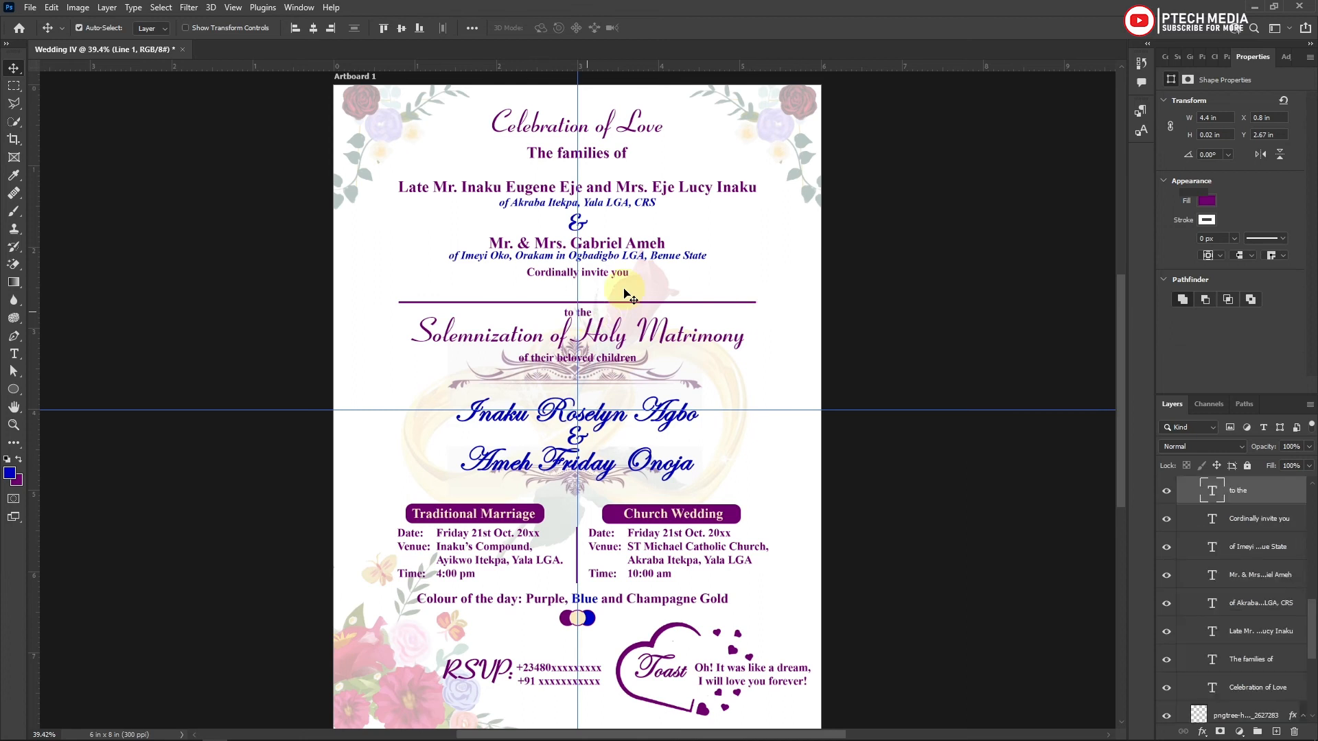
{"action": "key", "text": "shift+Up"}
{"action": "key", "text": "shift+Up"}
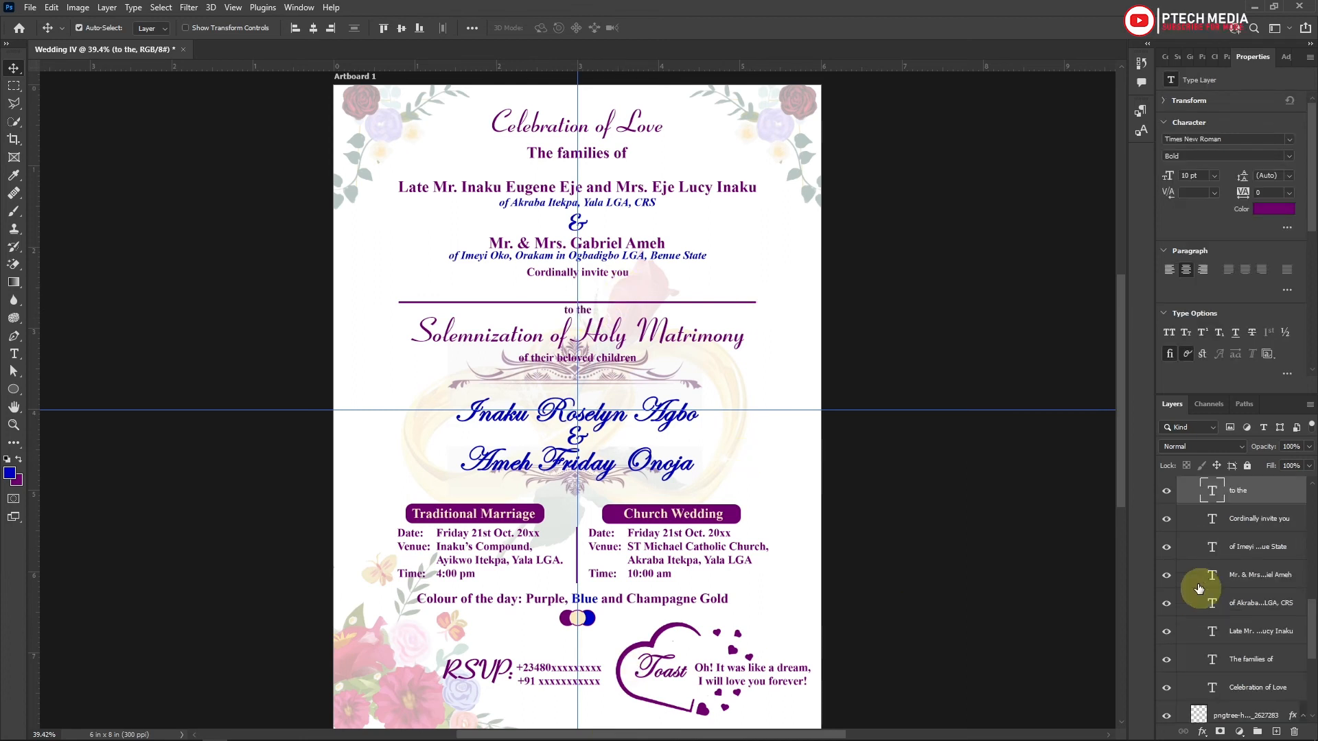
Collapse the Text layer group and toggle its visibility off and on to check its contents.
{"action": "scroll", "coordinate": [1234, 547], "scroll_direction": "up", "scroll_amount": 5}
{"action": "scroll", "coordinate": [1234, 548], "scroll_direction": "up", "scroll_amount": 3}
{"action": "left_click", "coordinate": [1192, 504]}
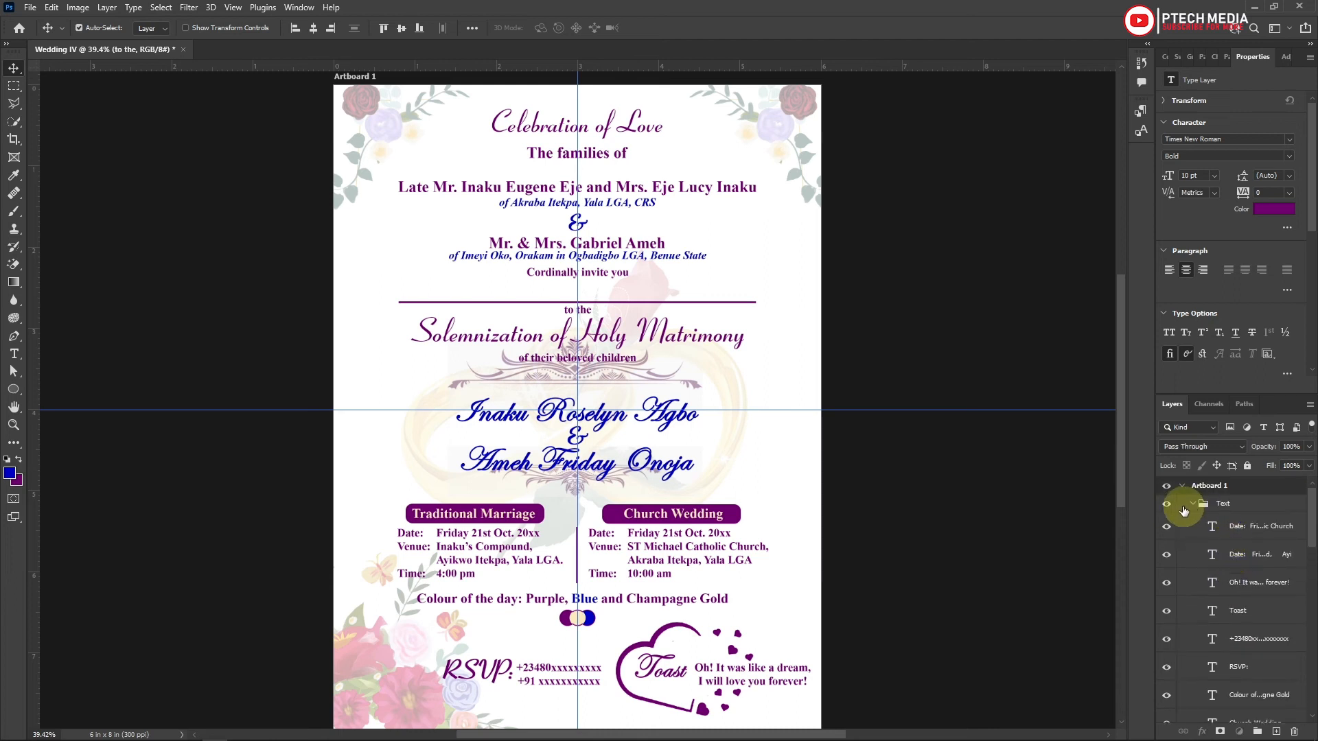
{"action": "left_click", "coordinate": [1166, 504]}
{"action": "left_click", "coordinate": [1166, 504]}
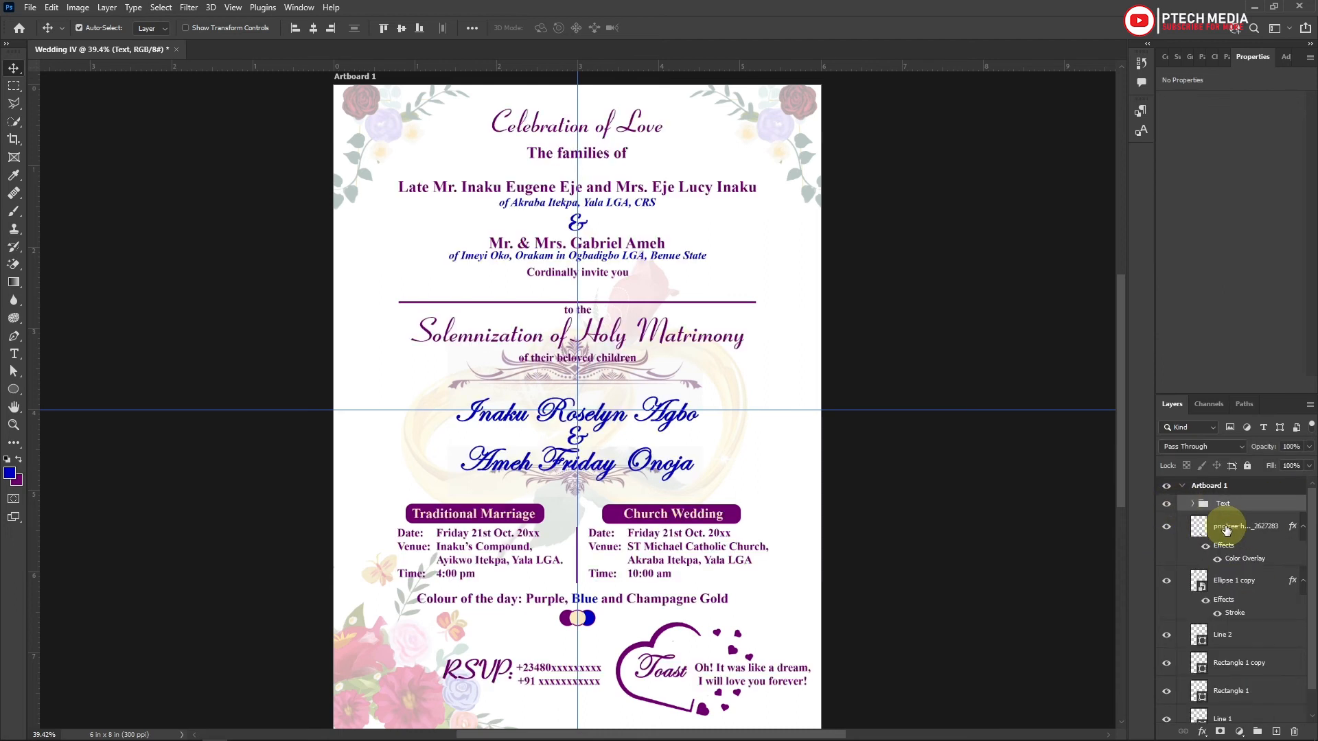
Group the colour circles, lines and heading bars as "Shapes" and put the heart layer into the expanded flowers group.
{"action": "left_click", "coordinate": [1179, 527]}
{"action": "left_click", "coordinate": [1178, 586]}
{"action": "scroll", "coordinate": [1225, 645], "scroll_direction": "down", "scroll_amount": 1}
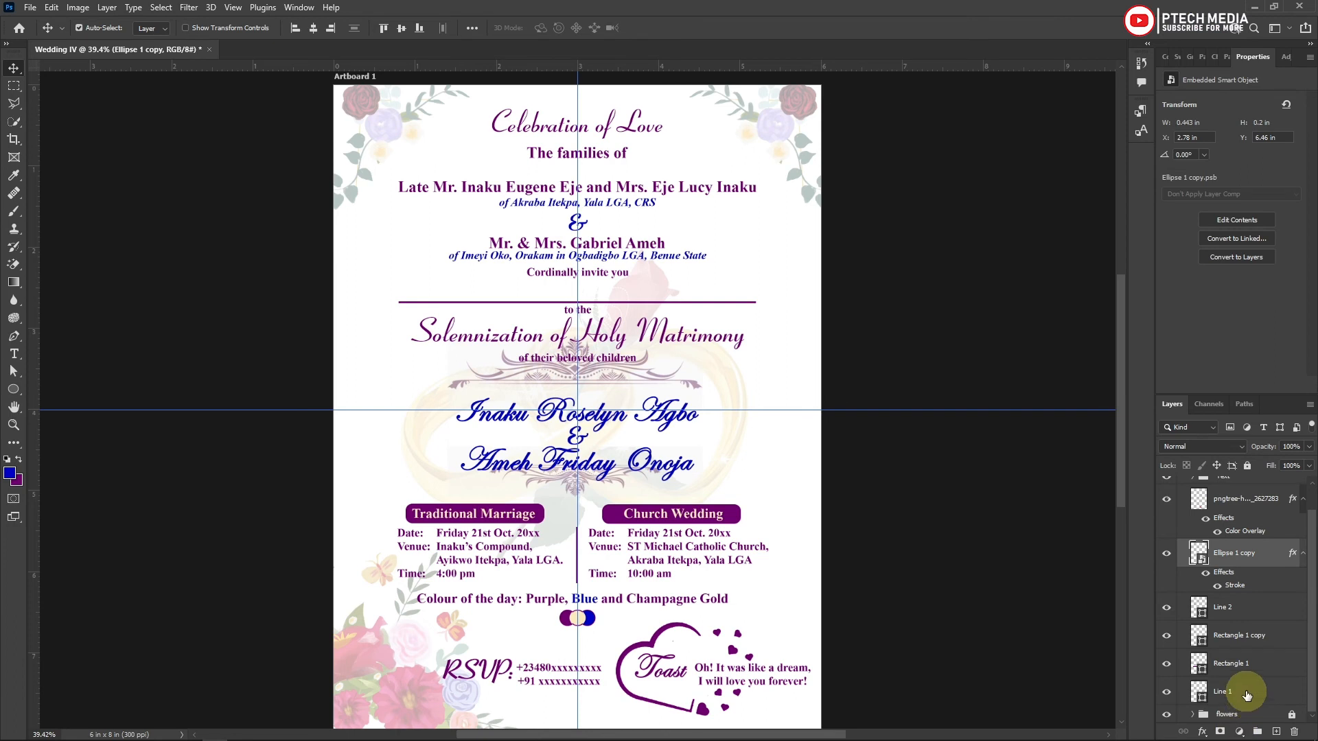
{"action": "left_click", "coordinate": [1236, 688], "text": "shift"}
{"action": "key", "text": "ctrl+g"}
{"action": "left_click", "coordinate": [1230, 576]}
{"action": "type", "text": "Shapes"}
{"action": "key", "text": "Return"}
{"action": "left_click_drag", "start_coordinate": [1268, 528], "coordinate": [1264, 592]}
{"action": "left_click", "coordinate": [1193, 537]}
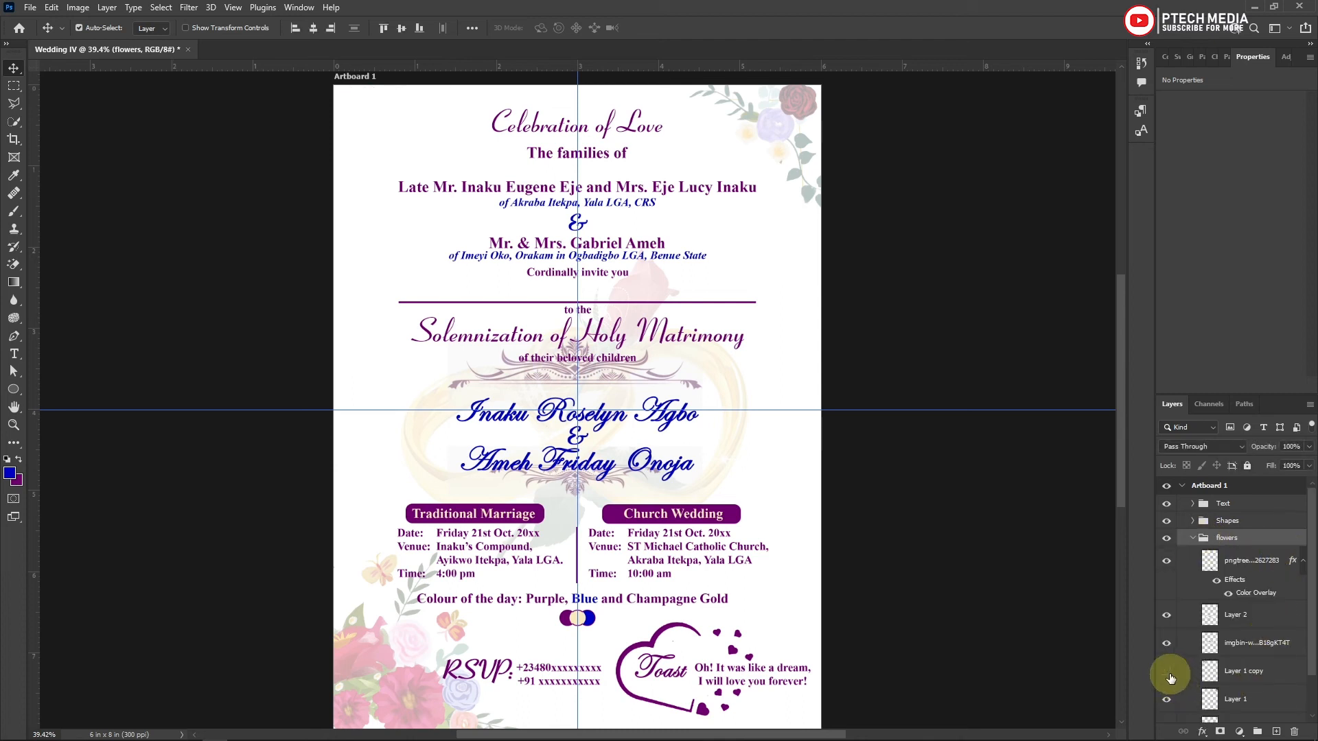
Nudge both name ornaments down to about Y 3.23 in and move the lower ornament slightly further down.
{"action": "left_click", "coordinate": [1252, 652]}
{"action": "left_click", "coordinate": [1250, 618], "text": "shift"}
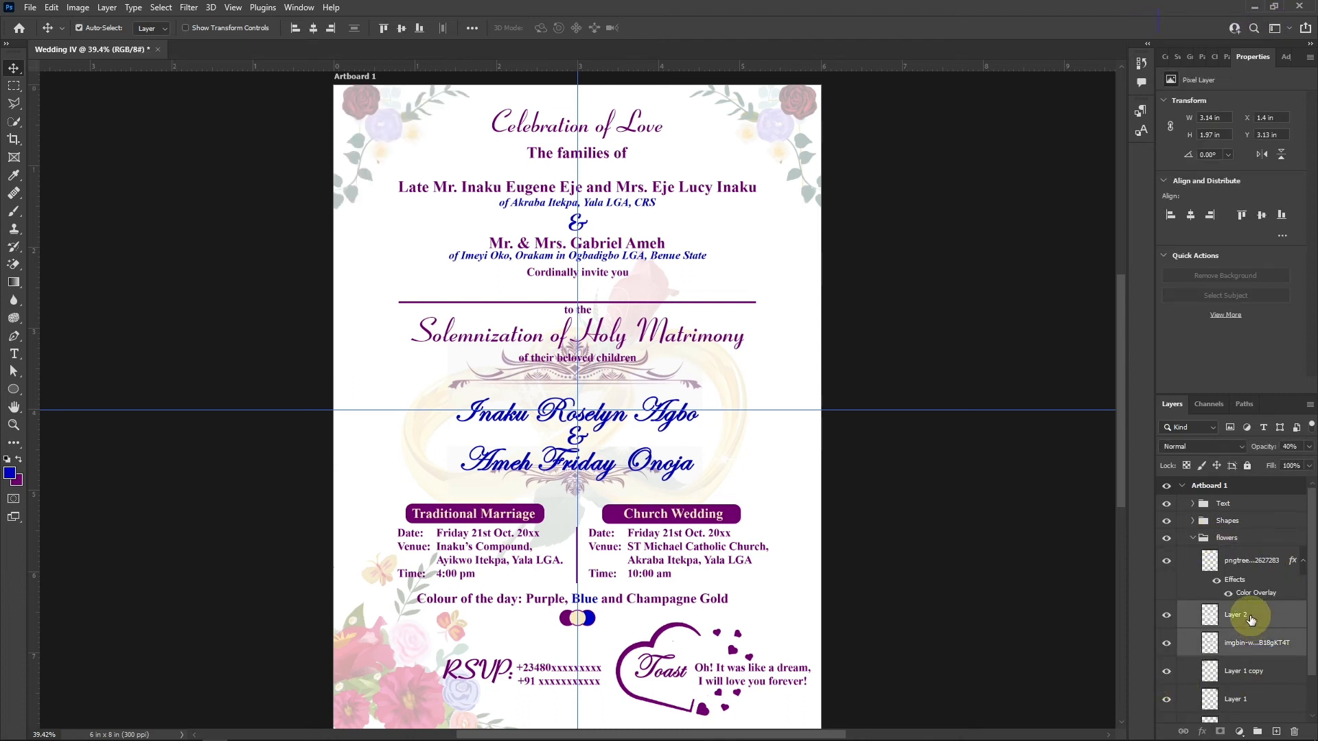
{"action": "key", "text": "shift+Down"}
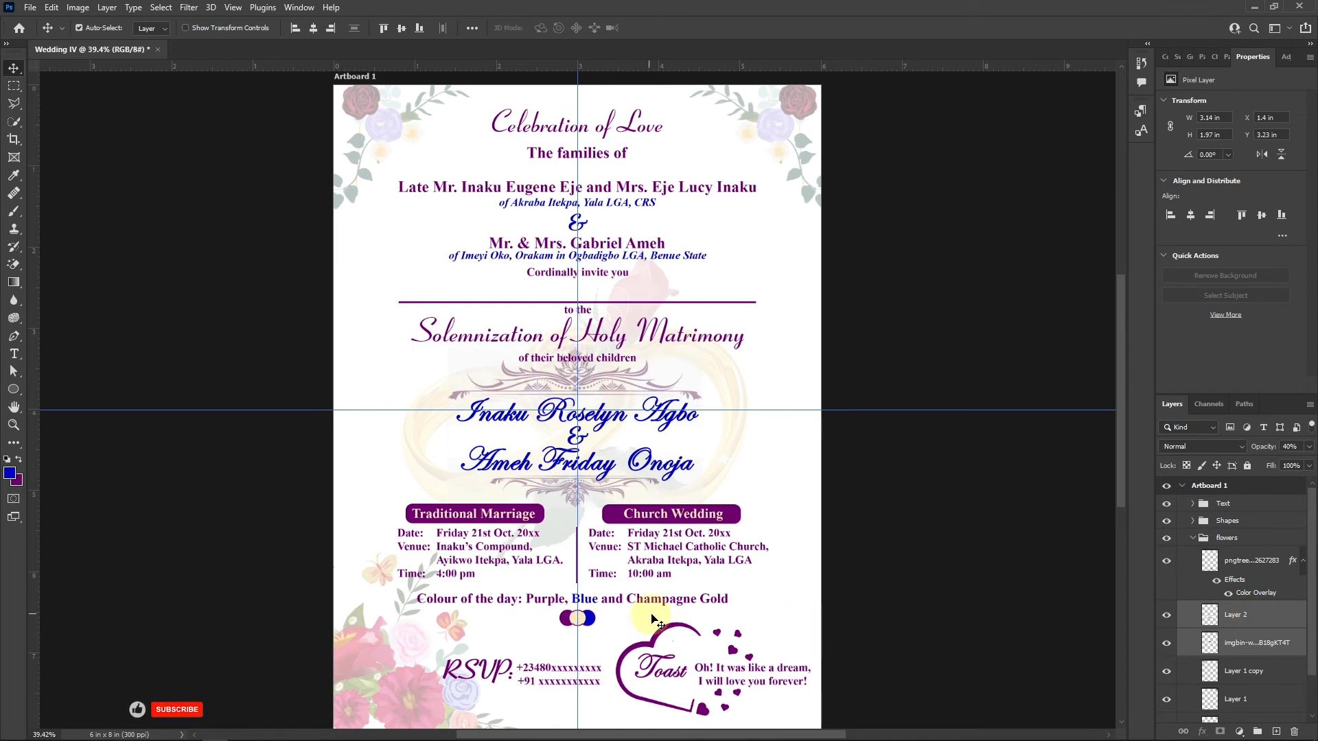
{"action": "left_click", "coordinate": [568, 492]}
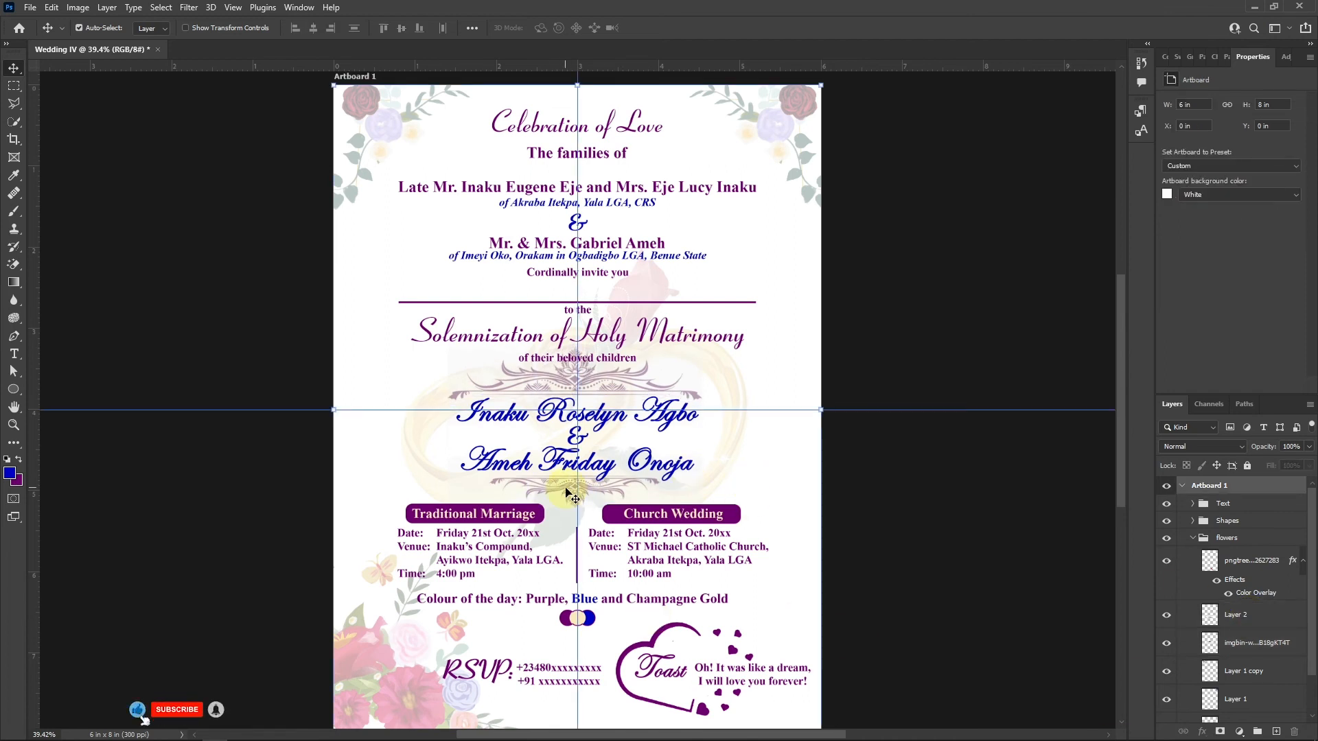
{"action": "key", "text": "Down"}
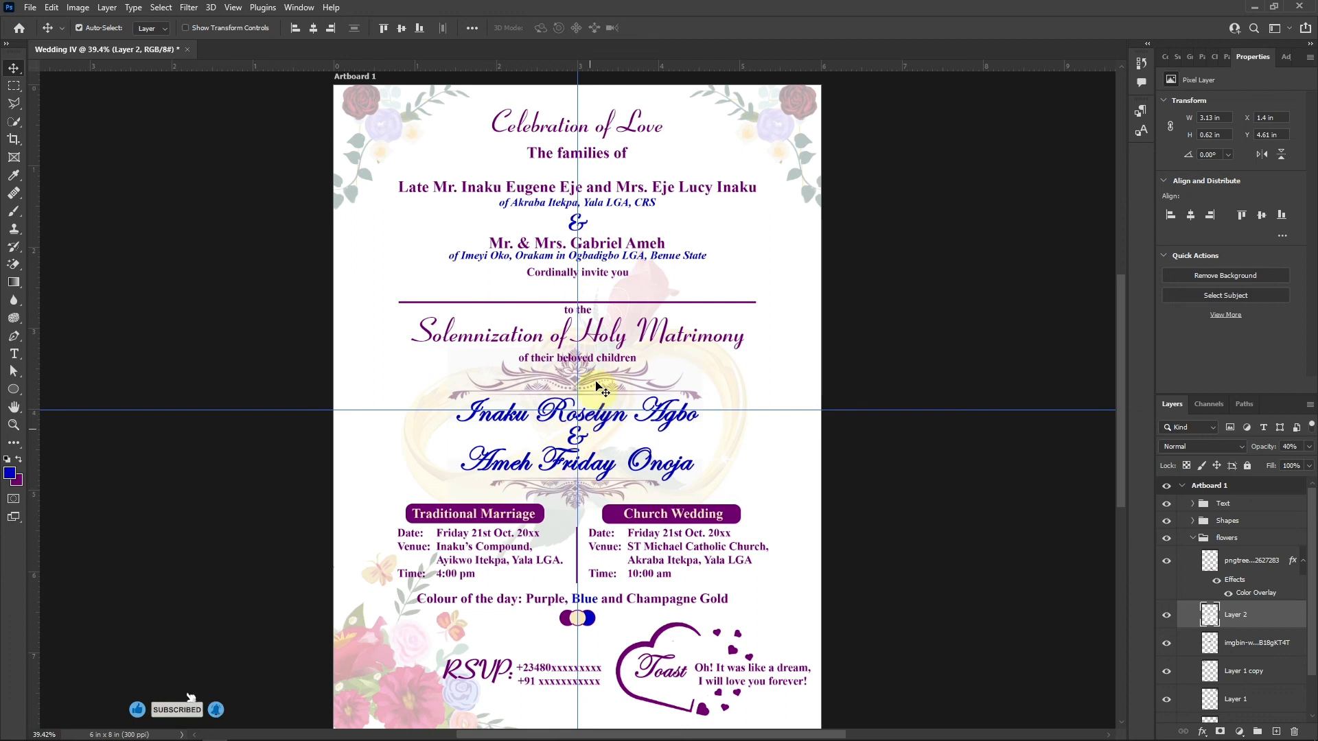
{"action": "left_click", "coordinate": [1266, 639], "text": "shift"}
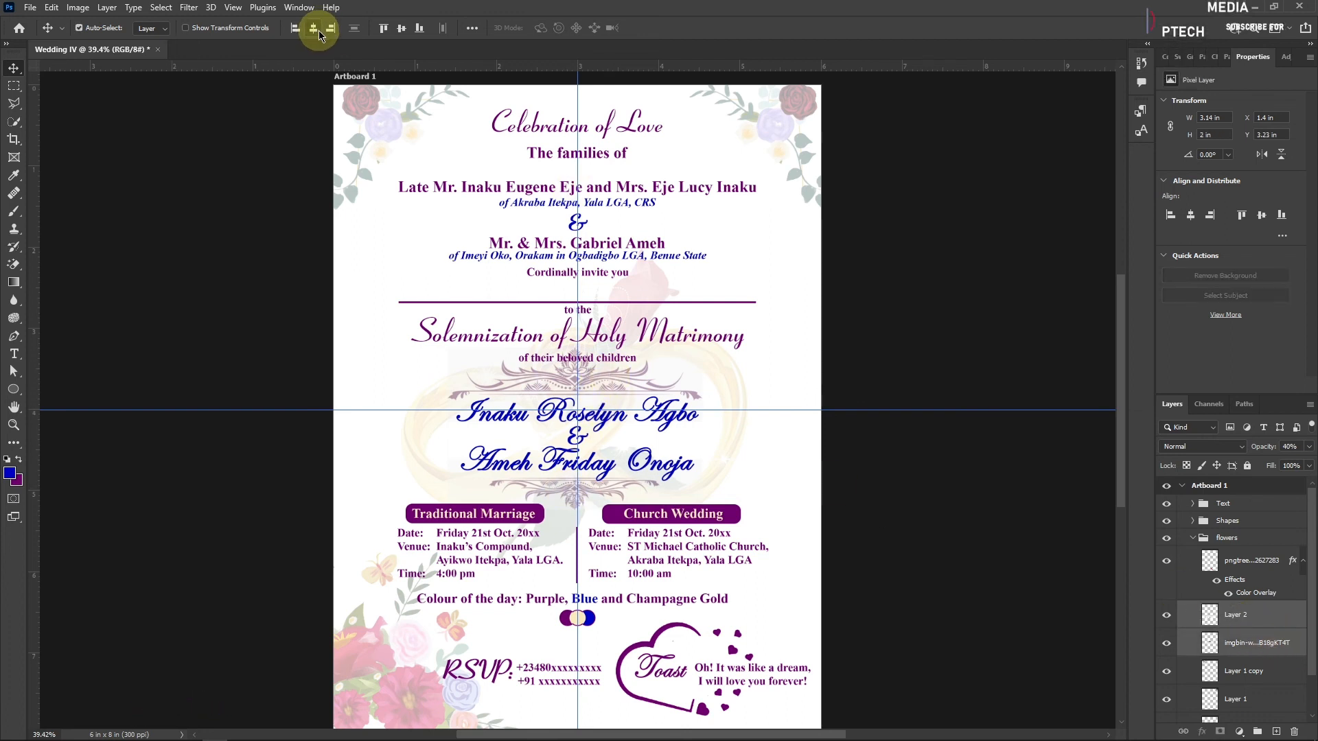
{"action": "left_click", "coordinate": [779, 493]}
Set up an Export As of the artboard in JPG format with Great quality.
{"action": "key", "text": "ctrl"}
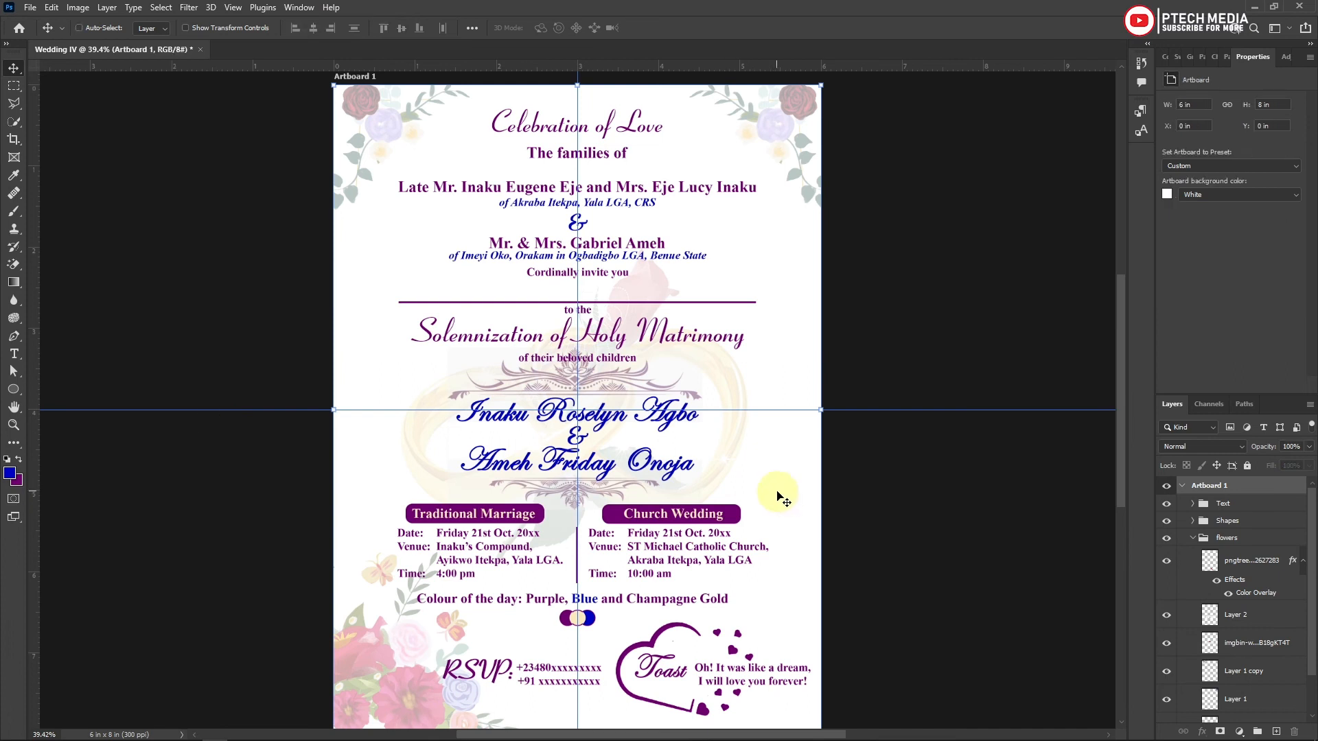
{"action": "scroll", "coordinate": [779, 496], "scroll_direction": "down", "scroll_amount": 1}
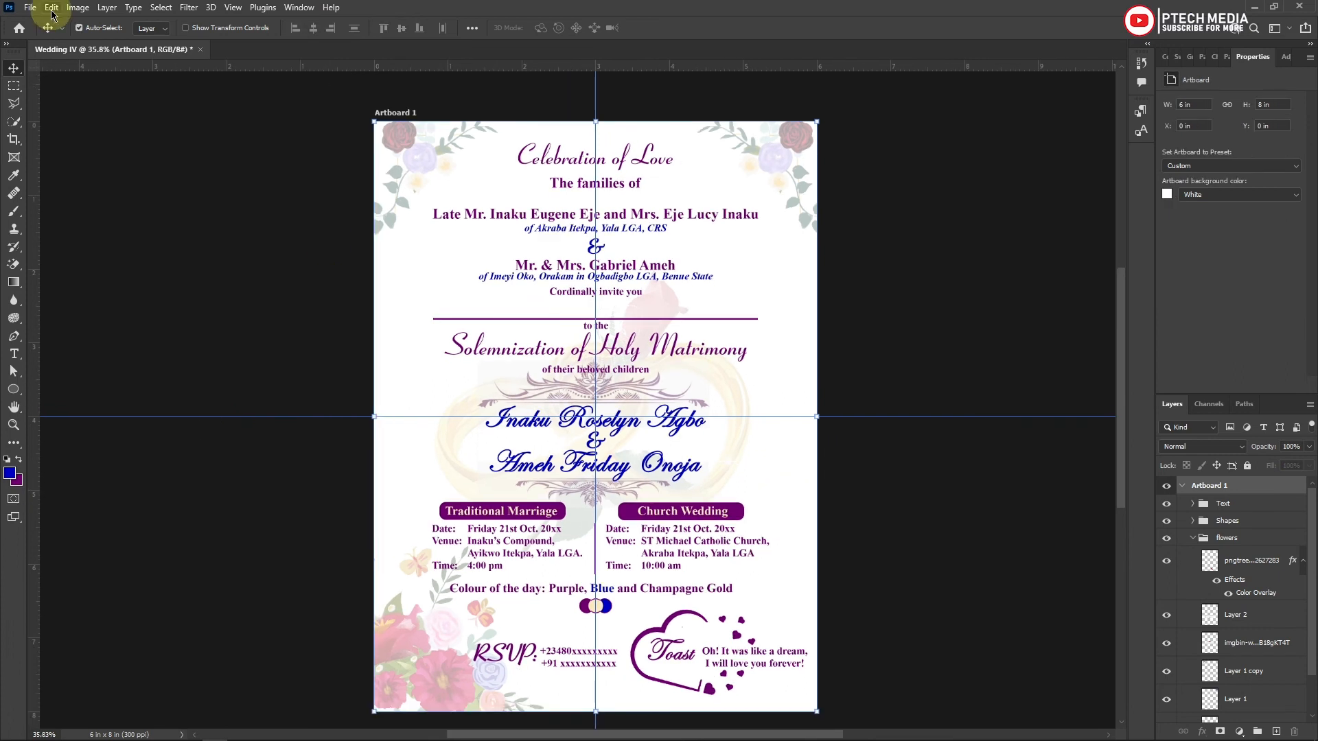
{"action": "left_click", "coordinate": [30, 7]}
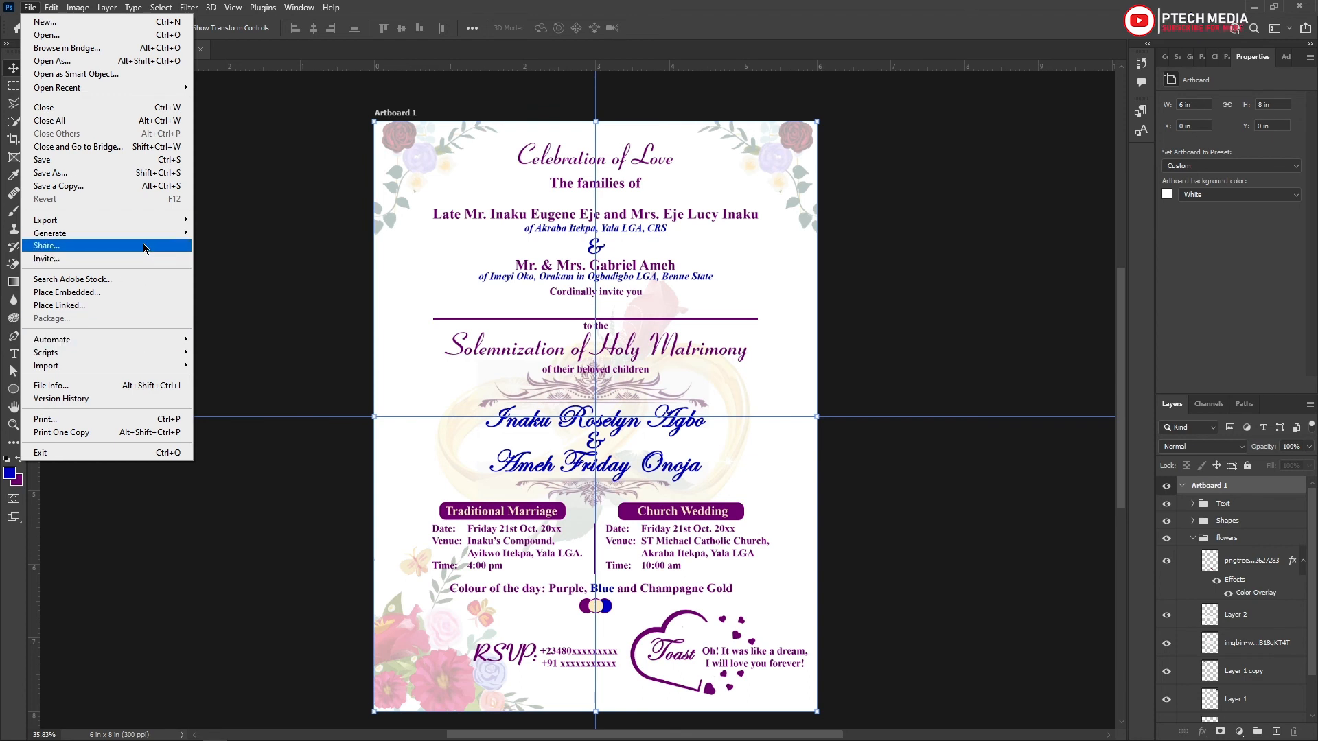
{"action": "mouse_move", "coordinate": [148, 226]}
{"action": "left_click", "coordinate": [226, 232]}
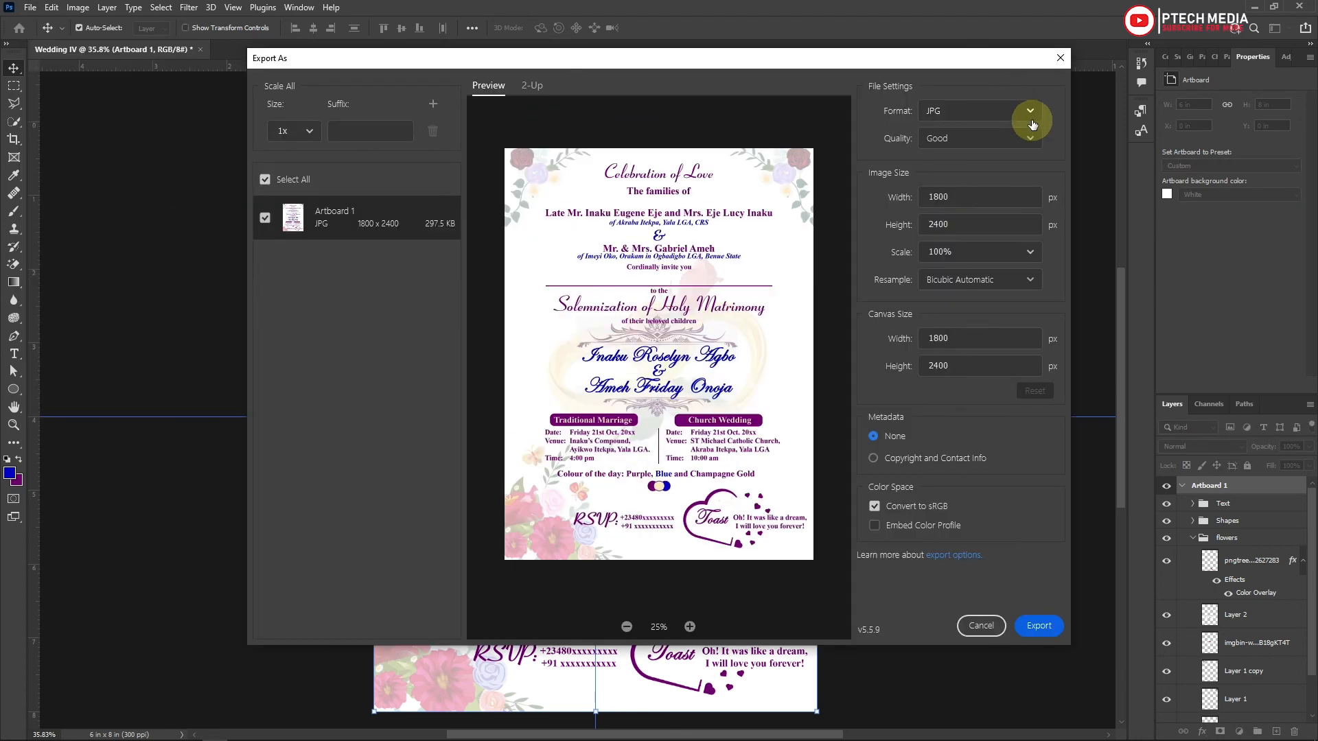
{"action": "left_click", "coordinate": [1032, 112]}
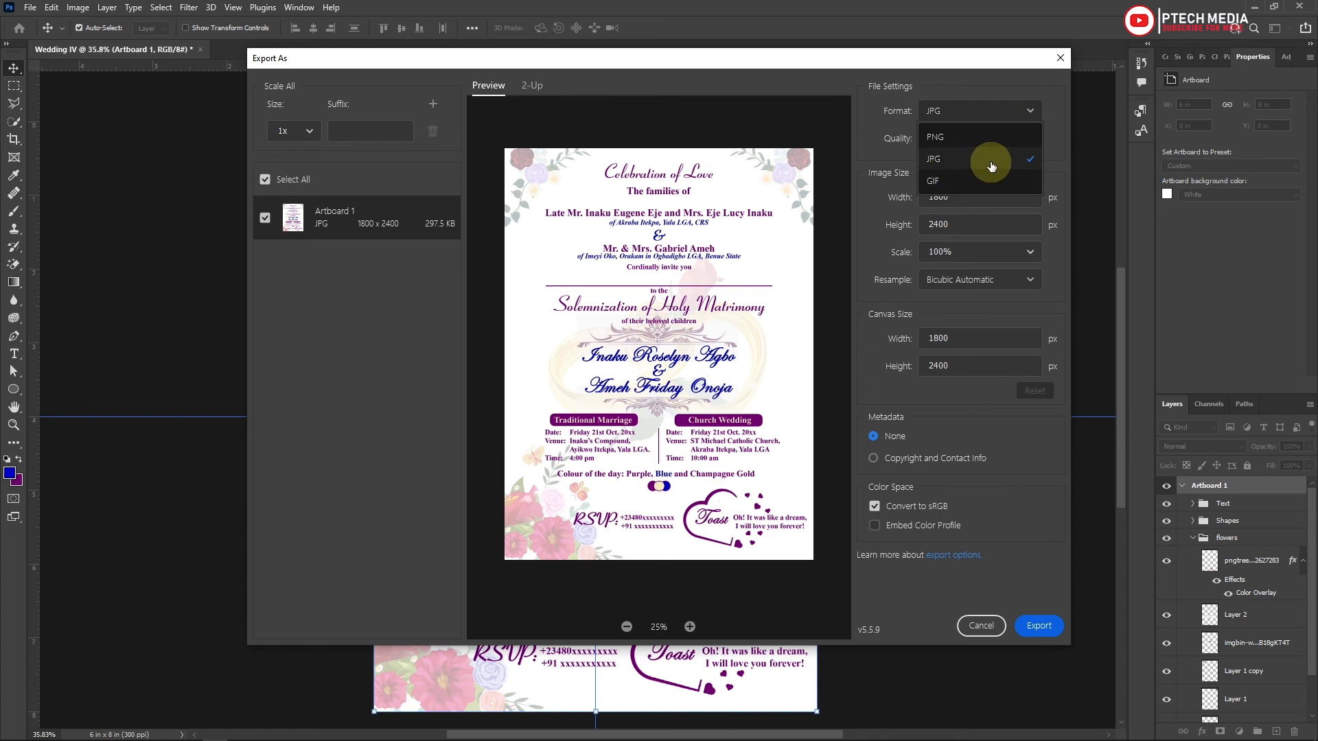
{"action": "left_click", "coordinate": [1013, 144]}
{"action": "left_click", "coordinate": [1013, 144]}
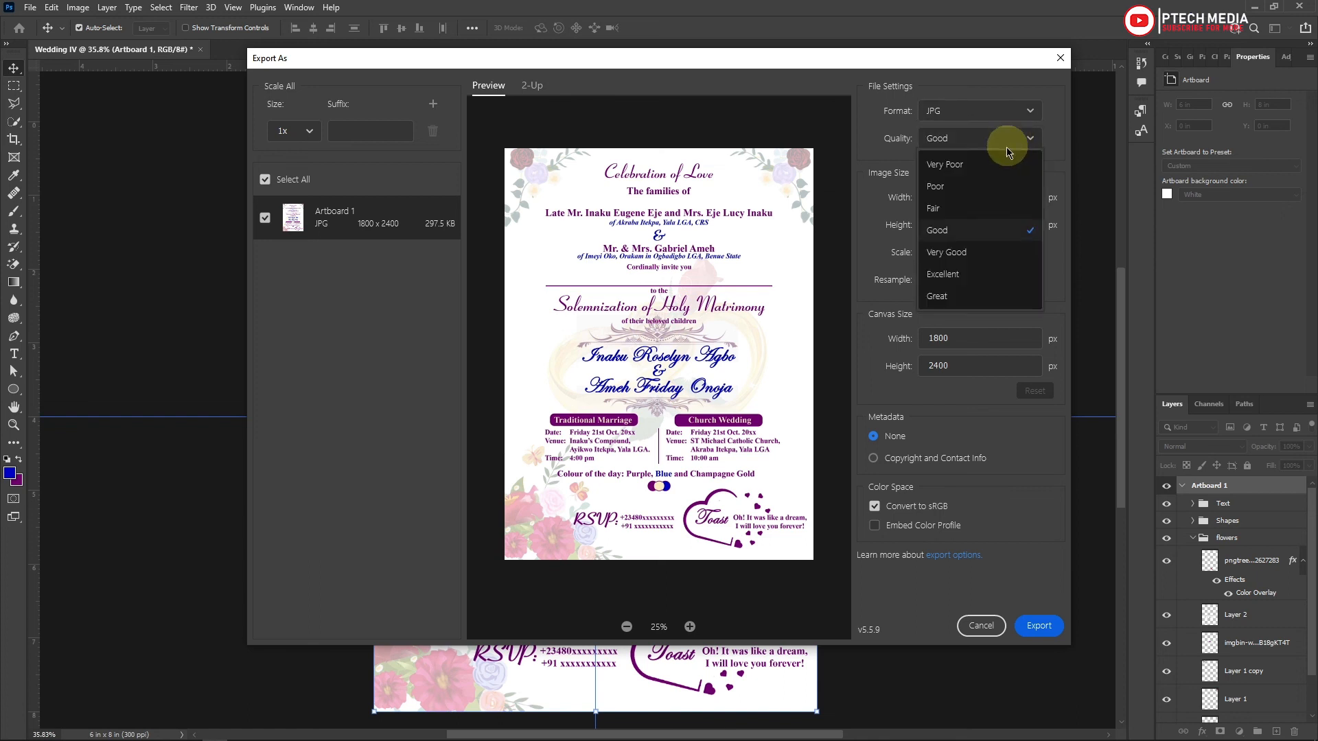
{"action": "left_click", "coordinate": [989, 293]}
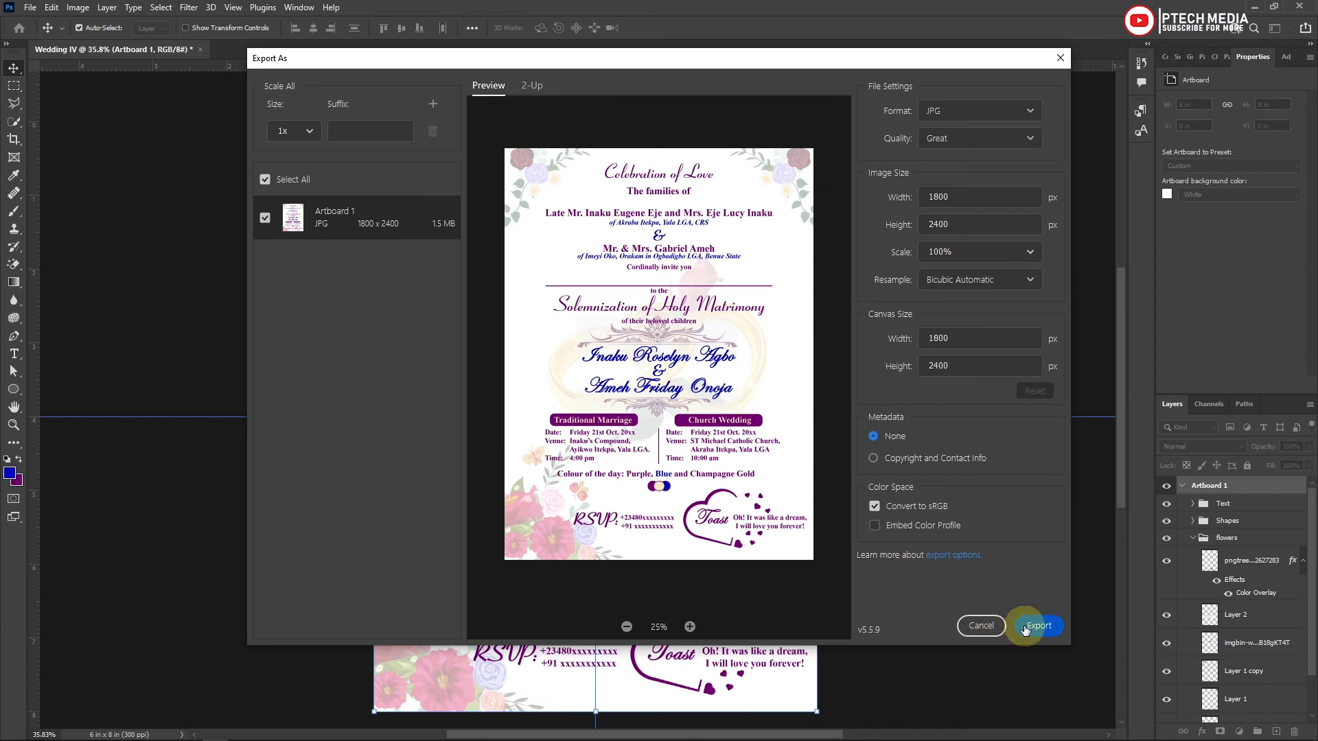
Export the JPG to the Wedding Card folder as "Wedding Card" and open the exported image.
{"action": "left_click", "coordinate": [1025, 627]}
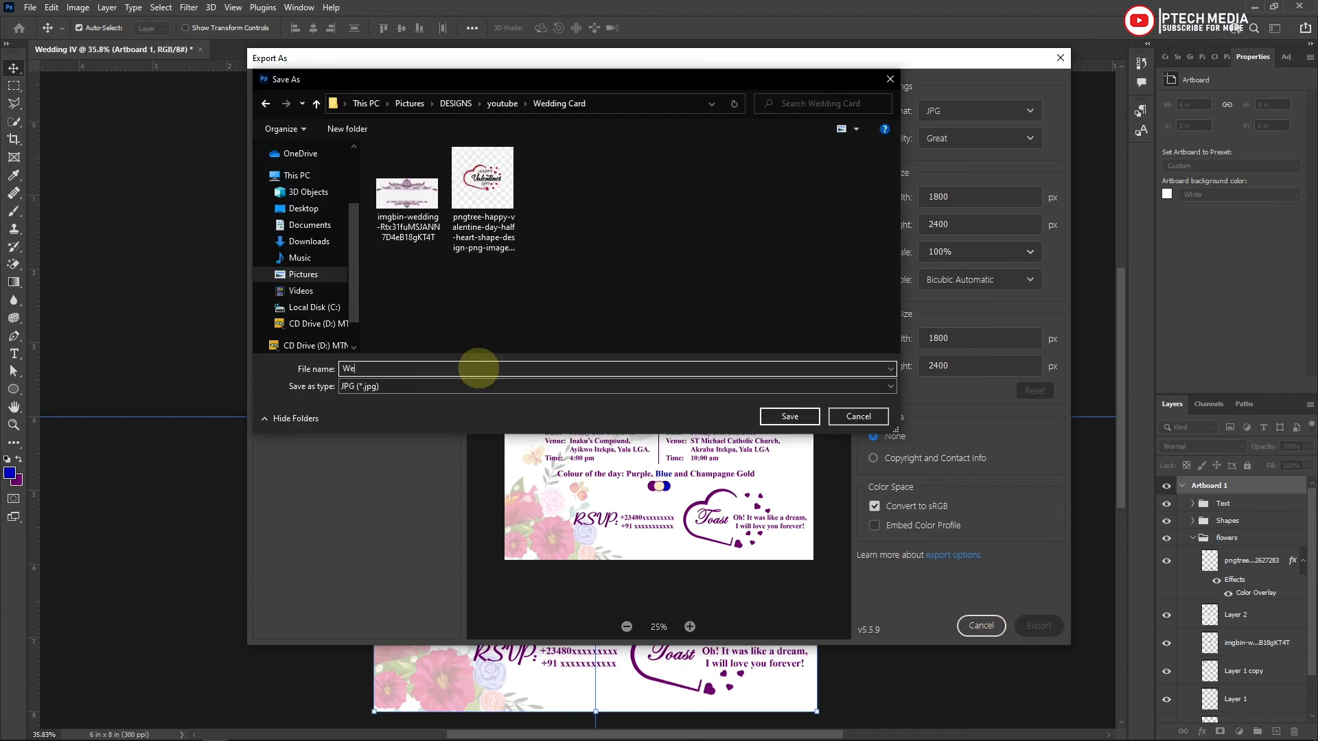
{"action": "type", "text": "Wedding Card"}
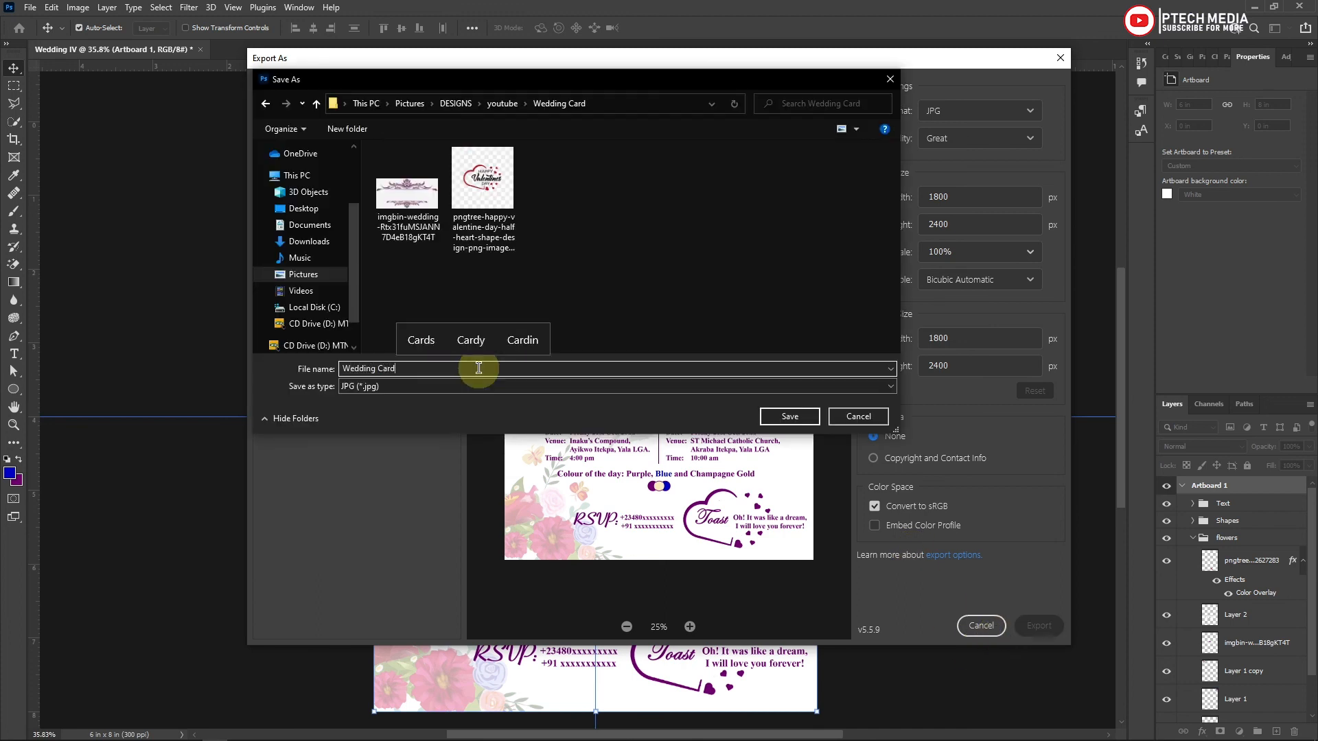
{"action": "left_click", "coordinate": [789, 416]}
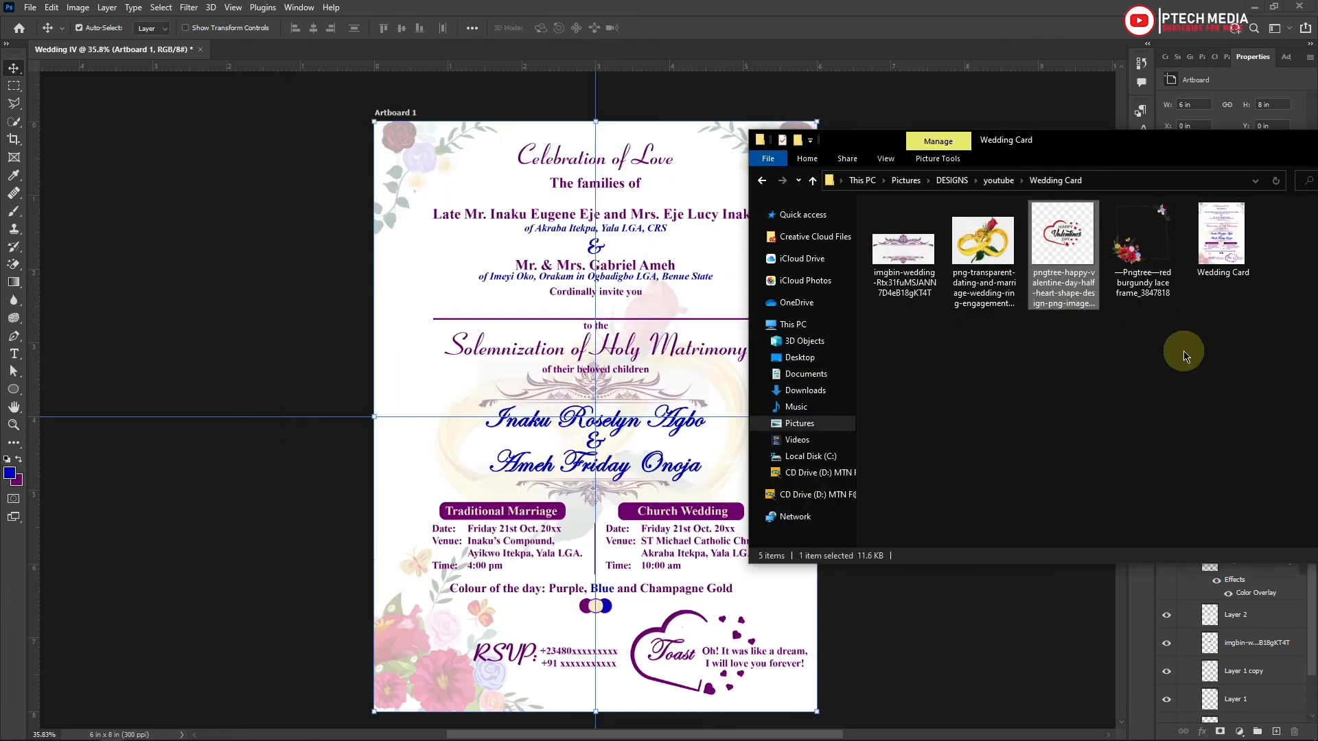
{"action": "left_click", "coordinate": [1228, 247]}
{"action": "double_click", "coordinate": [1228, 247]}
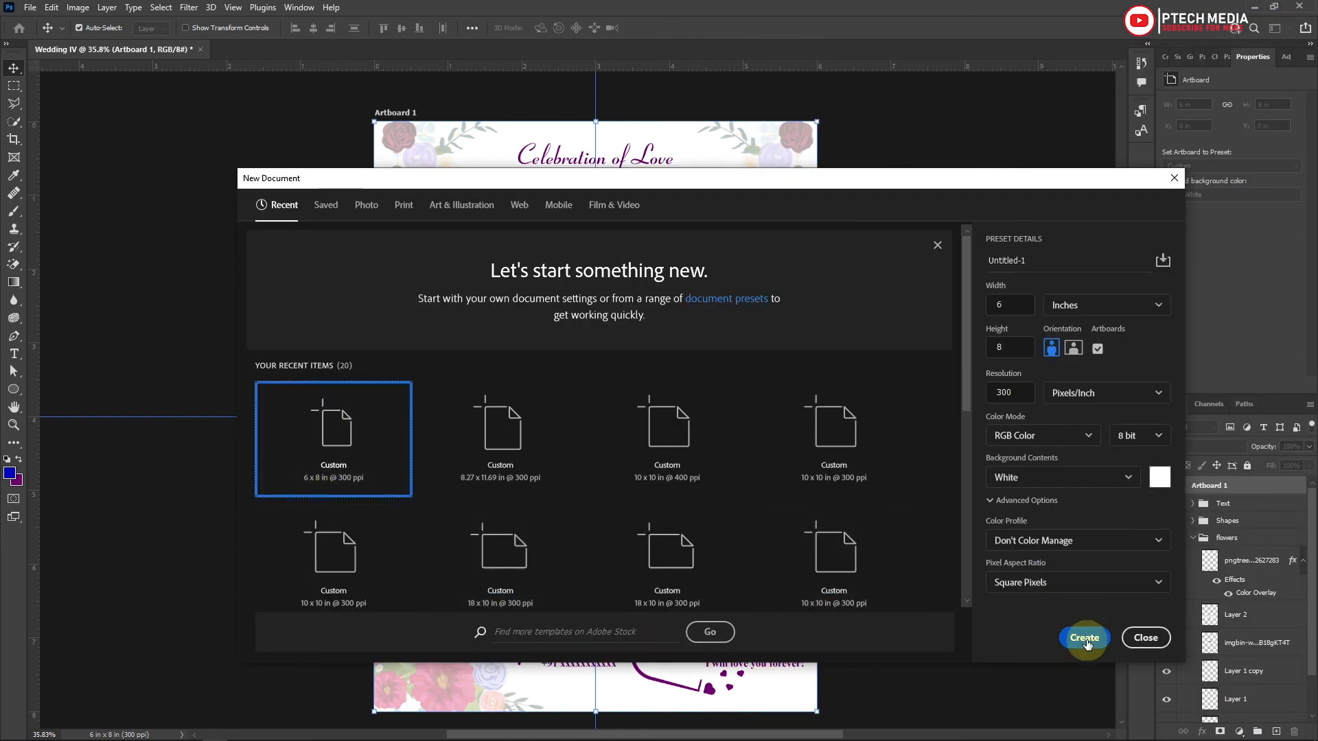
Create a 6 x 8 in, 300 ppi document and place the exported Wedding Card image in it, scaled to about 22.3% around its centre.
{"action": "left_click", "coordinate": [1084, 638]}
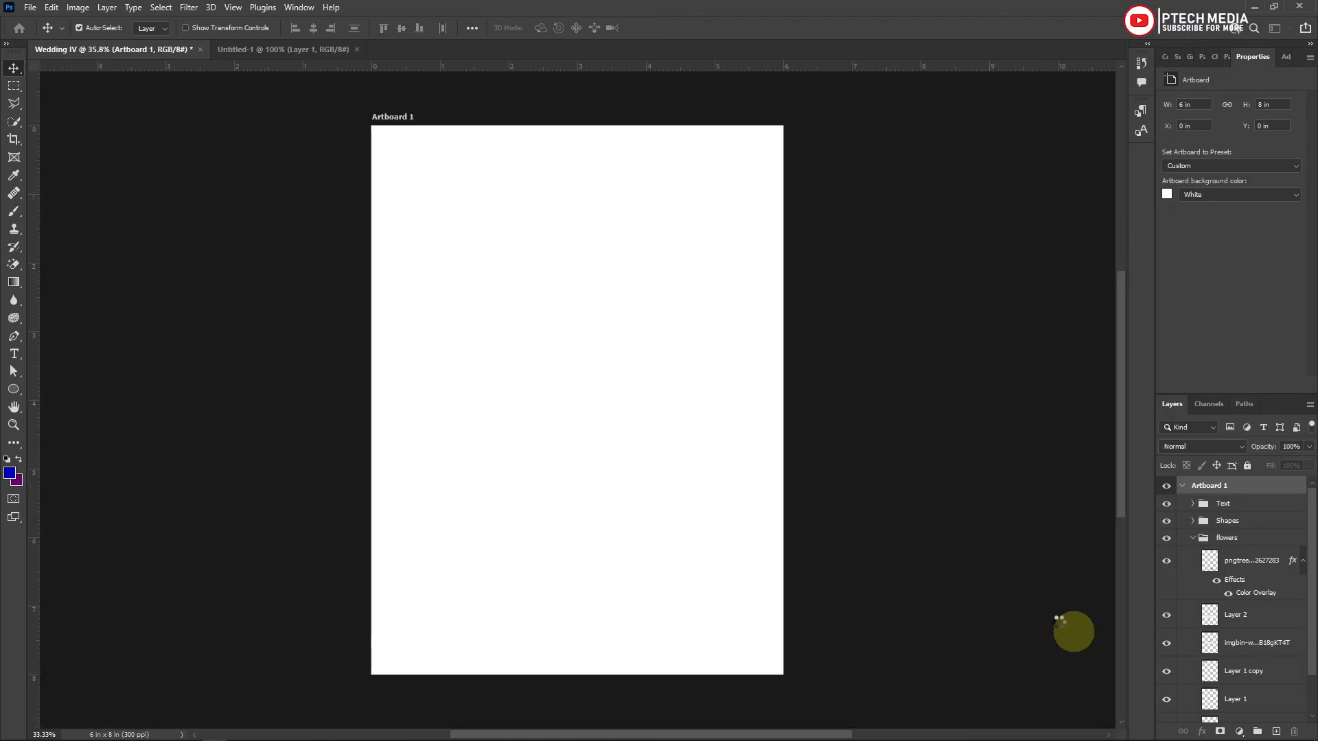
{"action": "key", "text": "alt+Tab"}
{"action": "left_click_drag", "start_coordinate": [951, 282], "coordinate": [438, 437]}
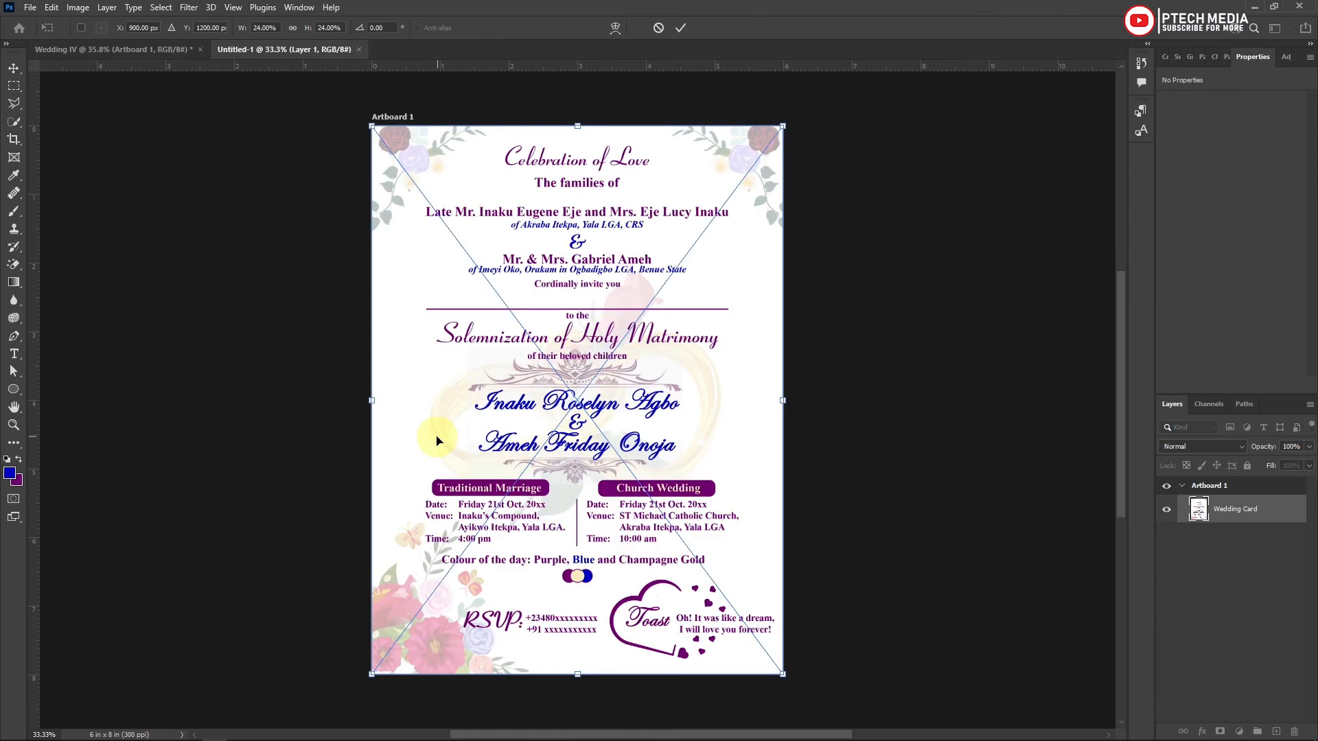
{"action": "mouse_move", "coordinate": [782, 127]}
{"action": "left_mouse_down"}
{"action": "mouse_move", "coordinate": [763, 151]}
{"action": "mouse_move", "coordinate": [774, 144]}
{"action": "left_mouse_up"}
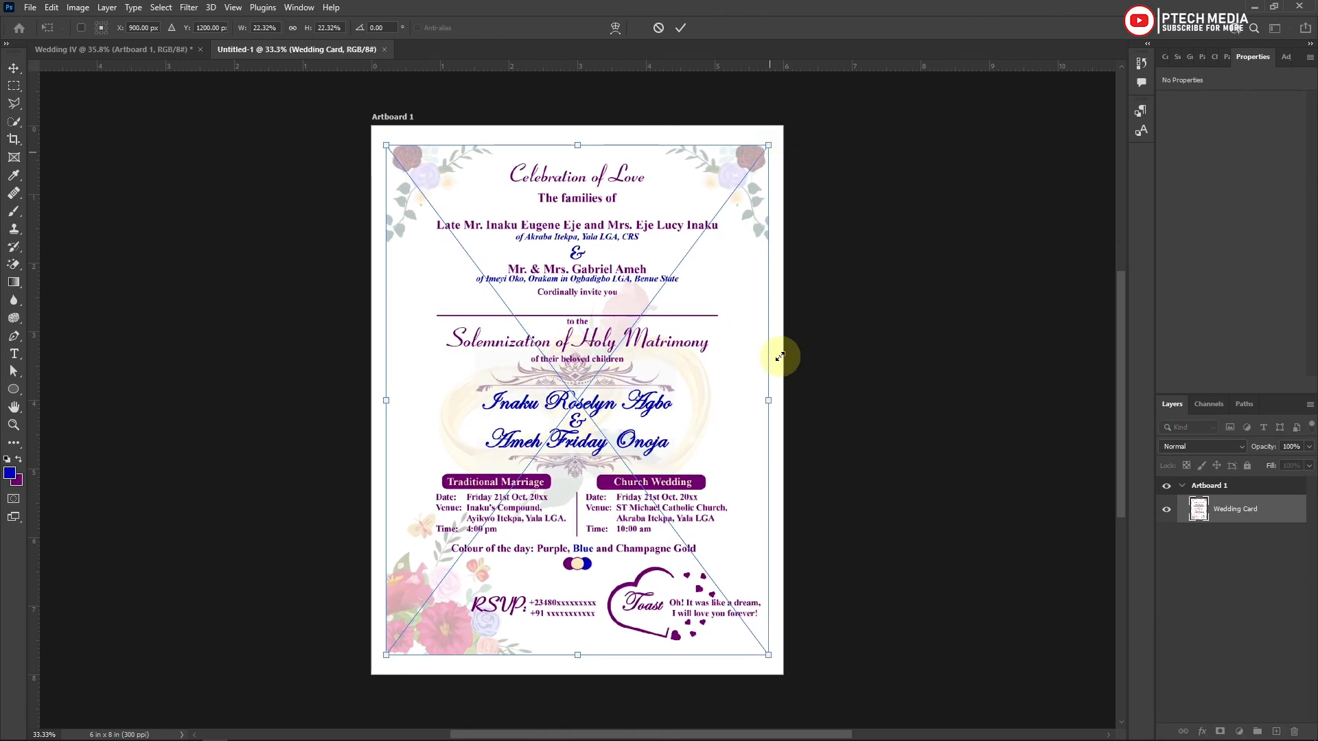
{"action": "key", "text": "Return"}
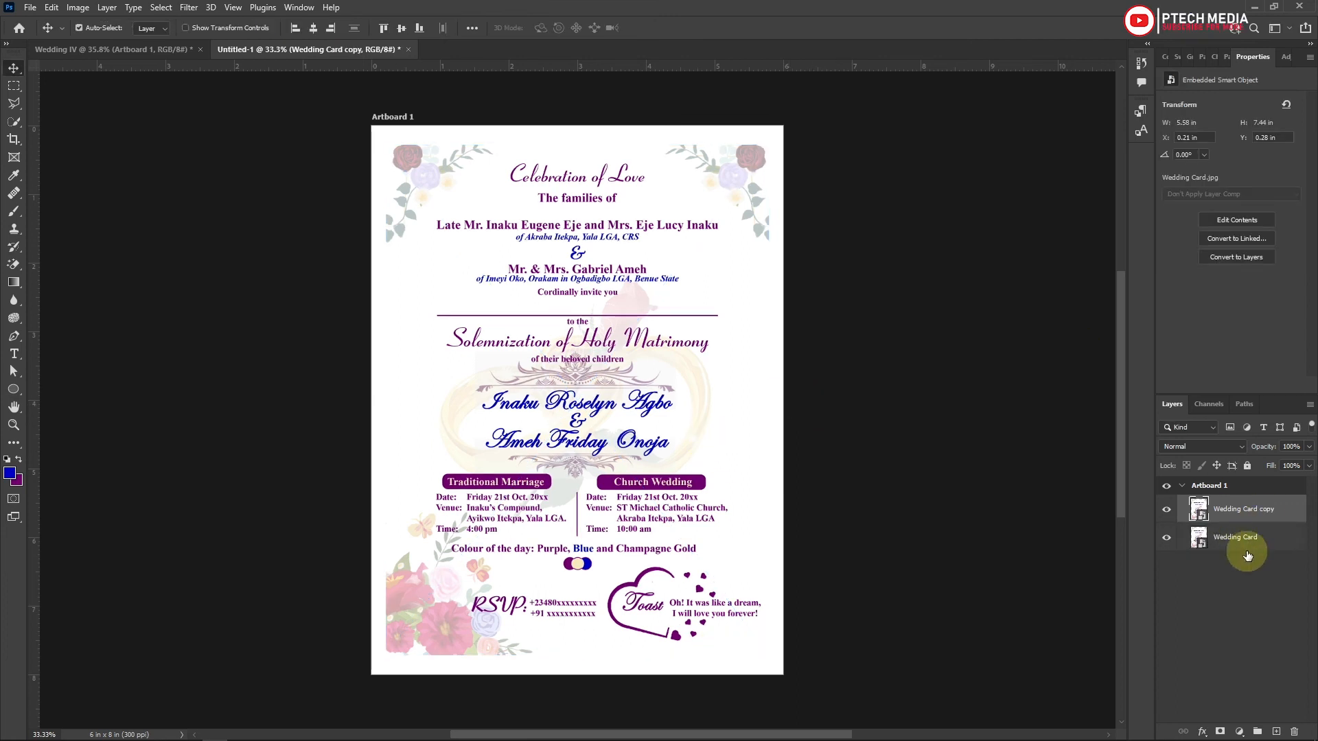
Duplicate the placed Wedding Card layer and add a purple Color Overlay at 100% opacity to the original beneath the copy.
{"action": "key", "text": "ctrl+j"}
{"action": "left_click", "coordinate": [1231, 538]}
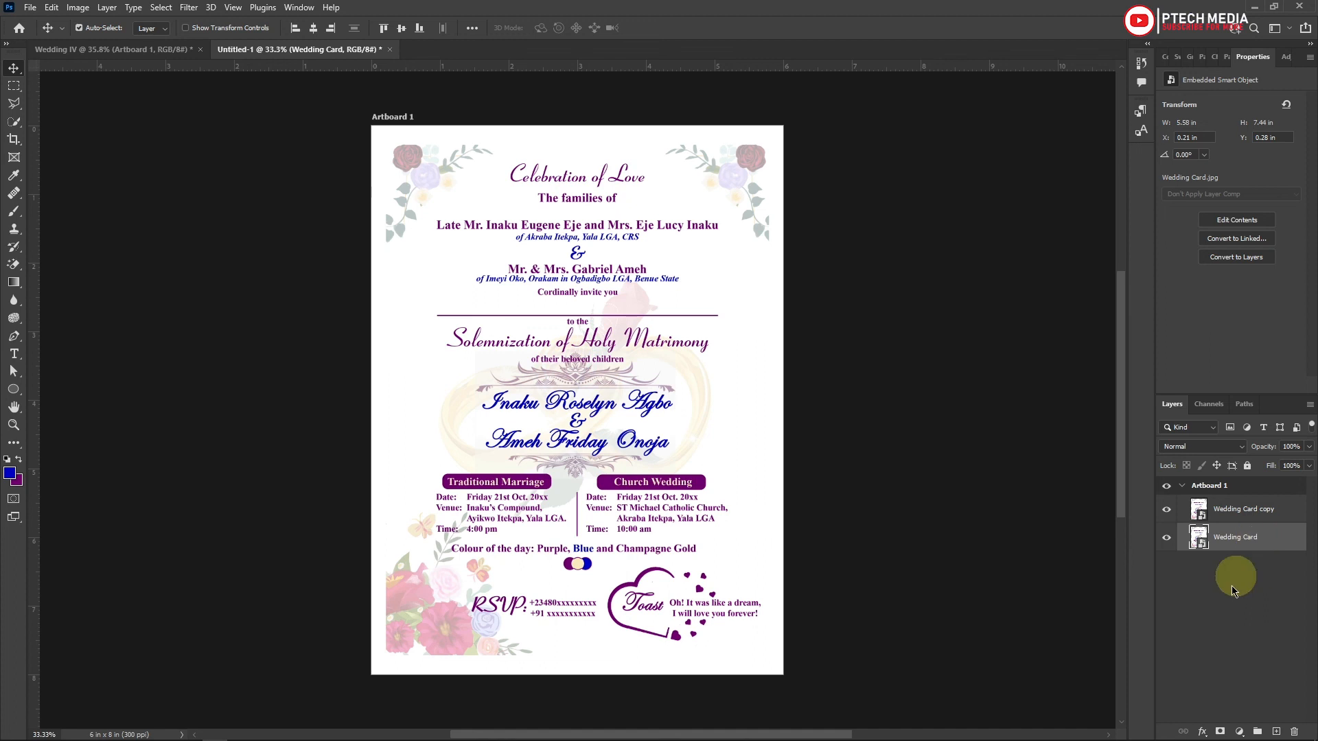
{"action": "left_click", "coordinate": [1202, 732]}
{"action": "left_click", "coordinate": [1232, 676]}
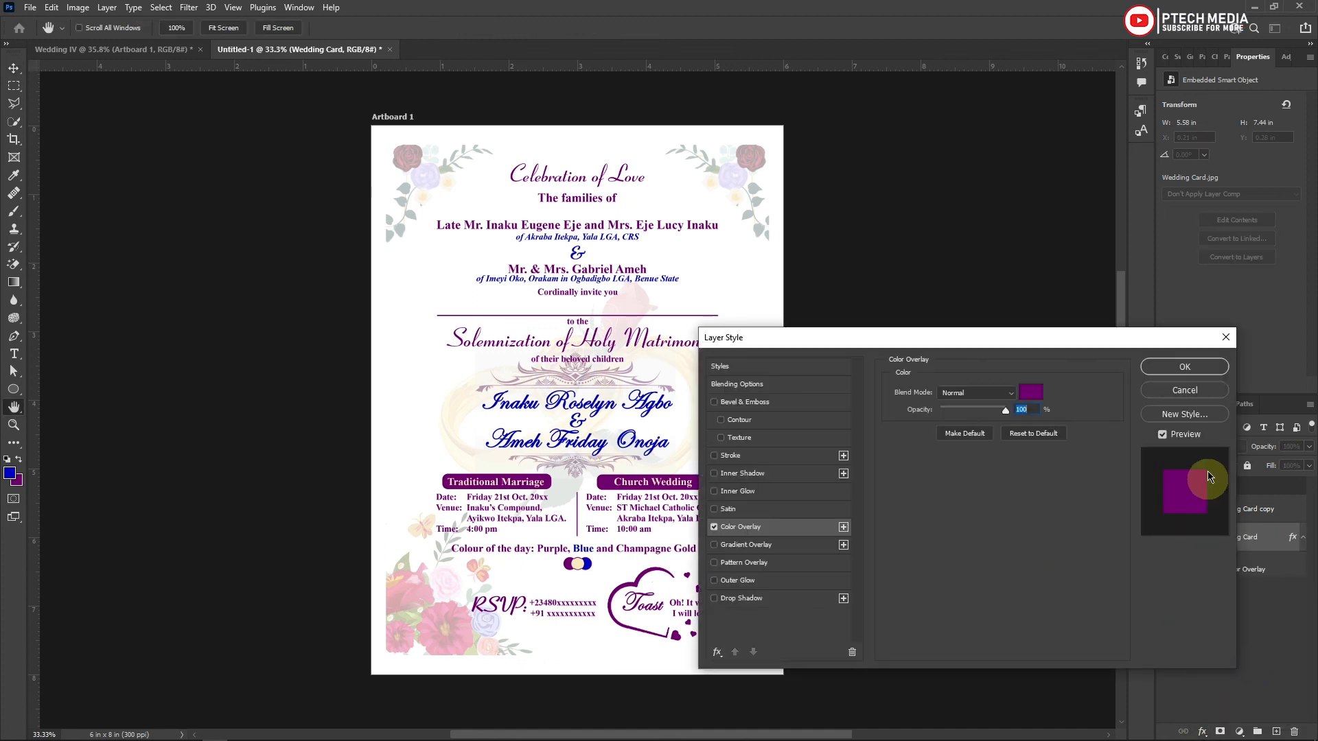
{"action": "left_click", "coordinate": [1181, 366]}
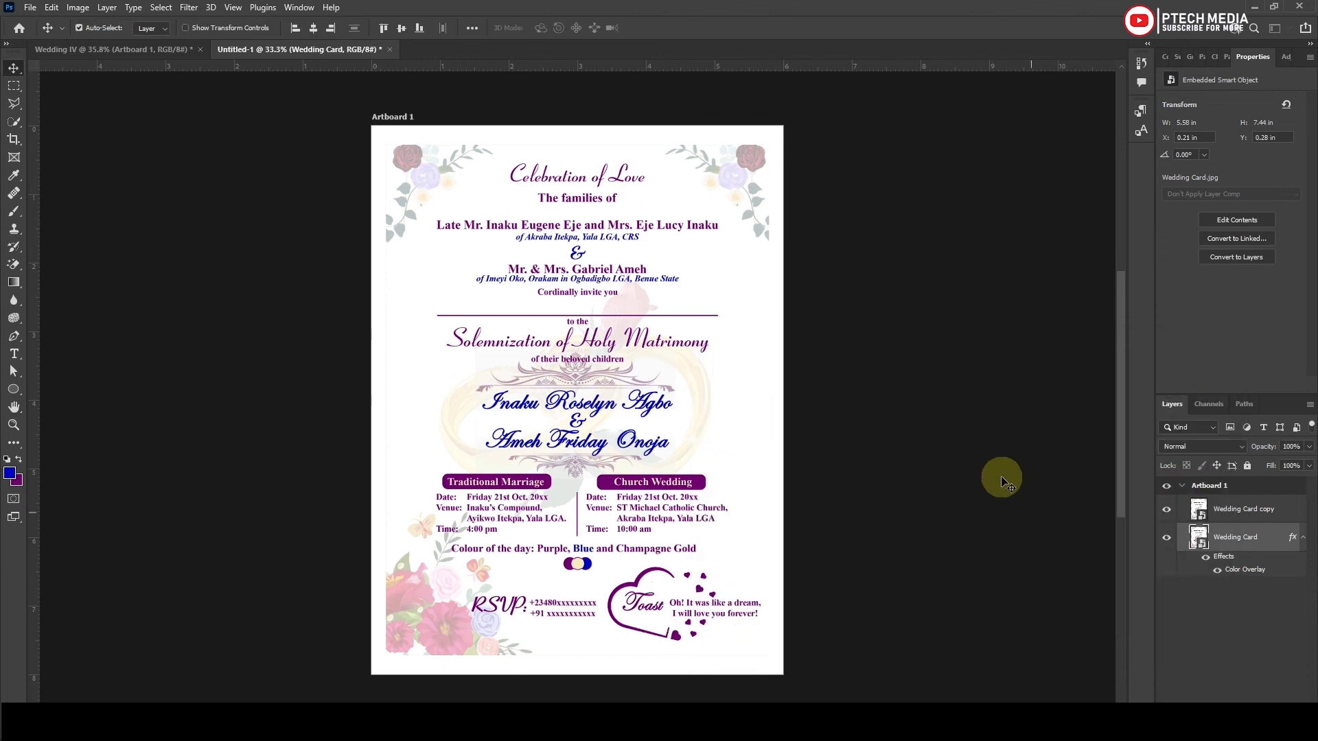
Rotate the purple-overlaid Wedding Card layer about 35.7° so its corners extend behind the upright card.
{"action": "key", "text": "ctrl+t"}
{"action": "left_click_drag", "start_coordinate": [833, 167], "coordinate": [965, 324]}
{"action": "key", "text": "Return"}
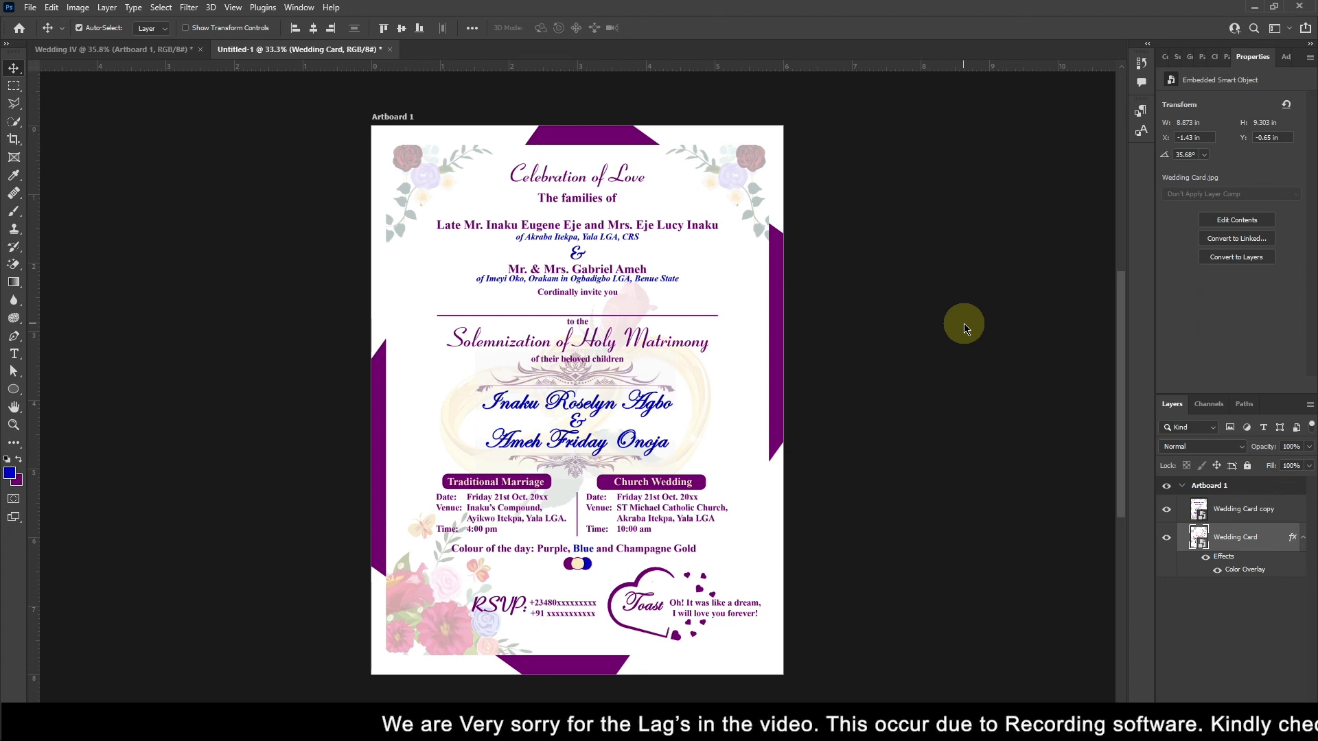
Add a Drop Shadow to the Wedding Card copy layer and view the exported Wedding Card Mock Up image in Photos.
{"action": "left_click", "coordinate": [1243, 508]}
{"action": "left_click", "coordinate": [1193, 729]}
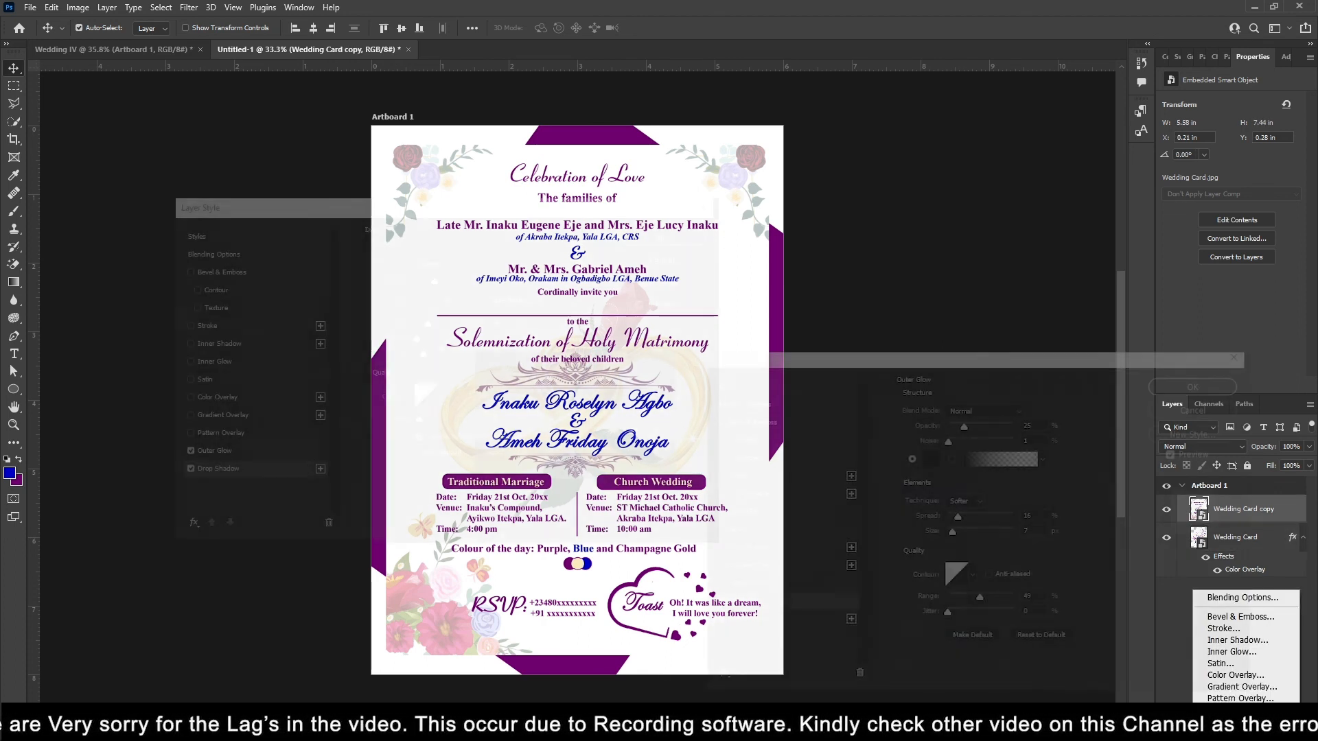
{"action": "left_click", "coordinate": [1232, 721]}
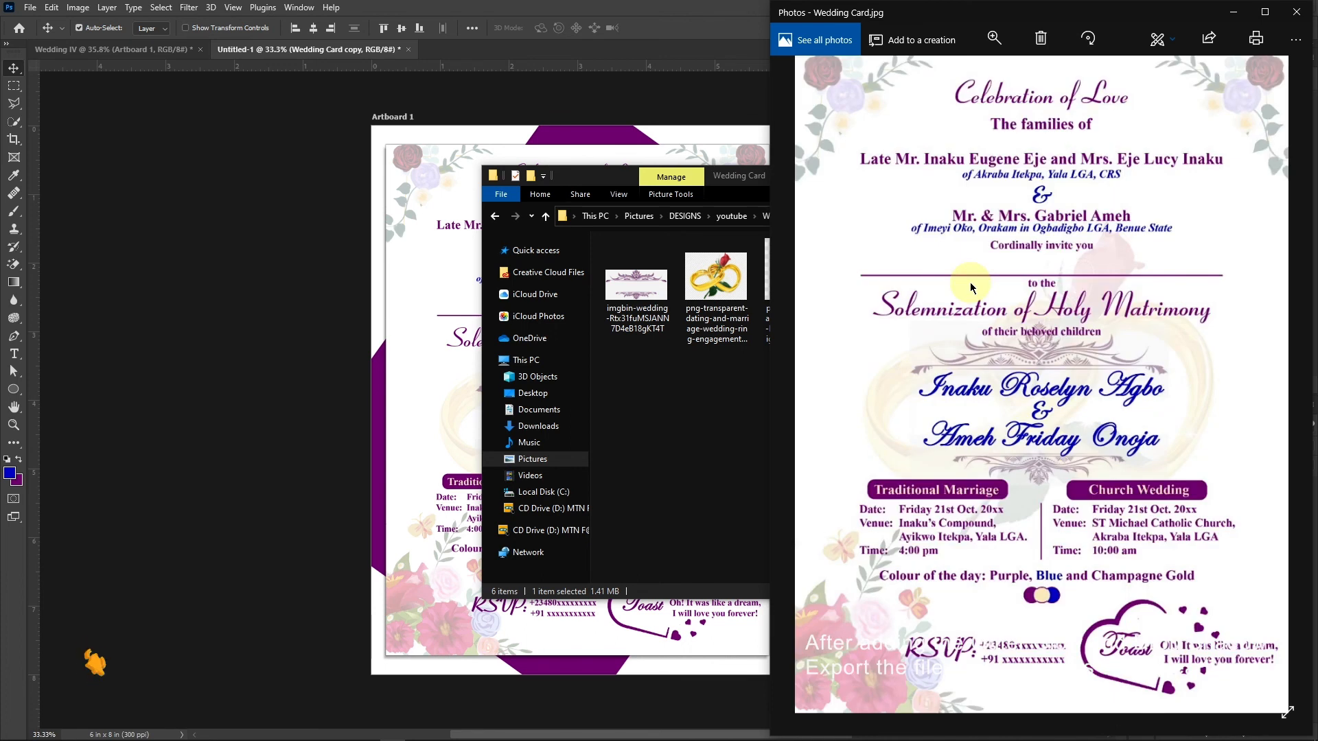
{"action": "key", "text": "Right"}
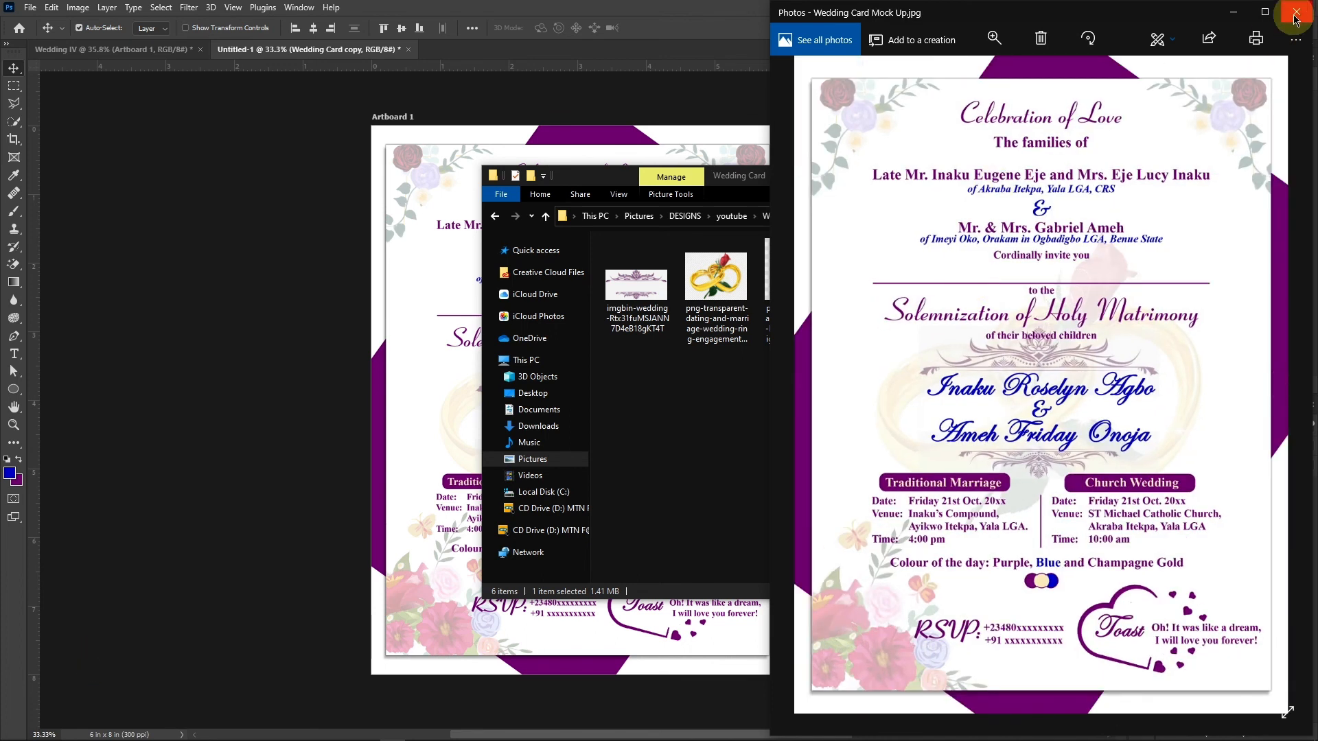